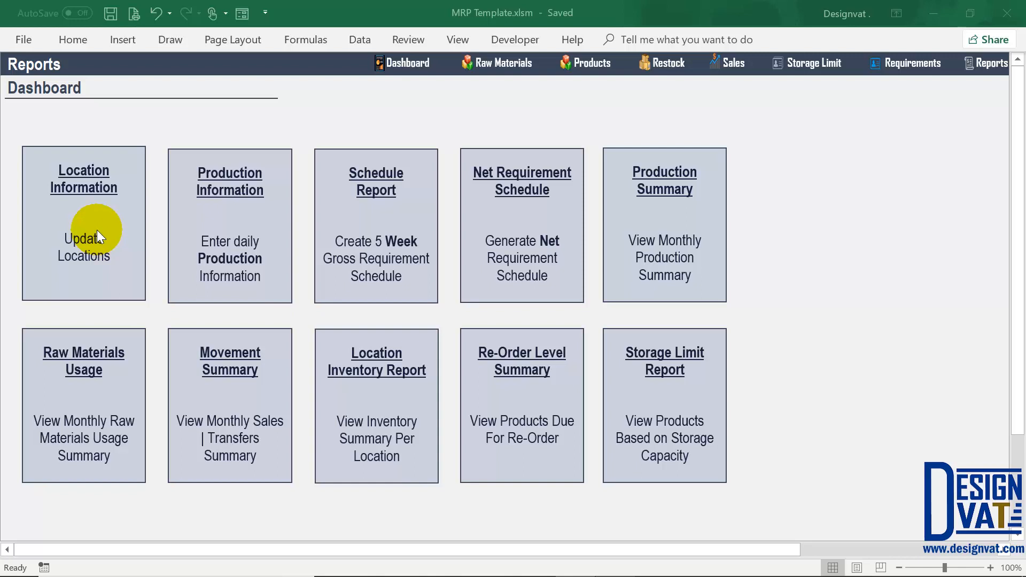
Open the location list from the reports dashboard and rename Location 1 as Abuja Branch
left_click(99, 214)
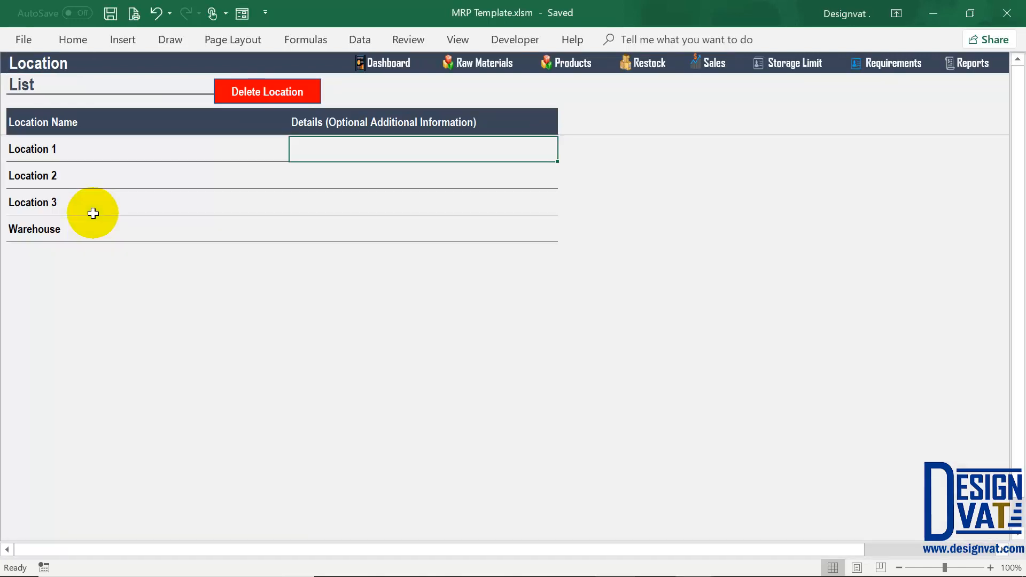
left_click_drag(69, 149, 62, 230)
double_click(70, 150)
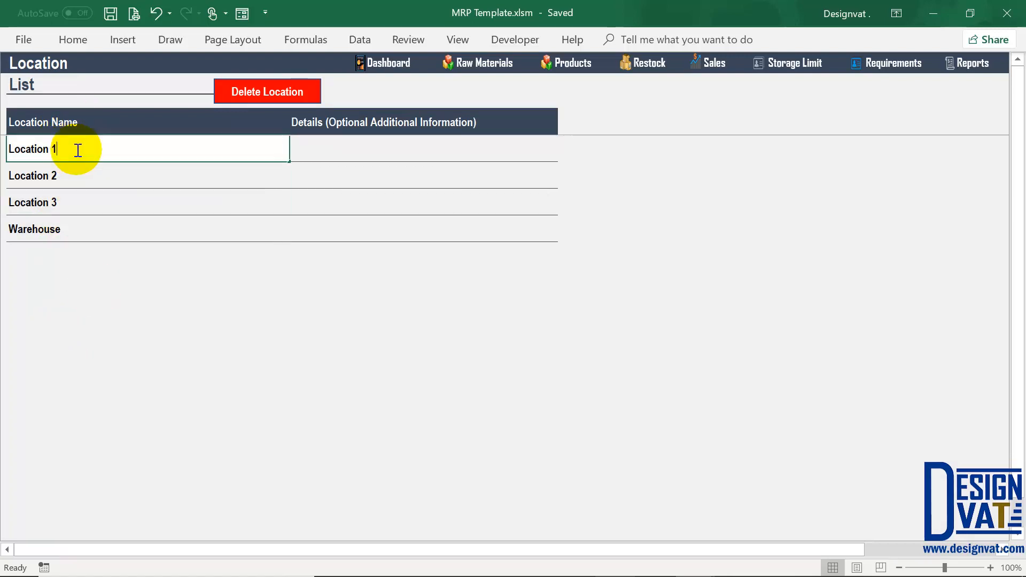
left_click_drag(69, 150, 2, 150)
type("Abuja ")
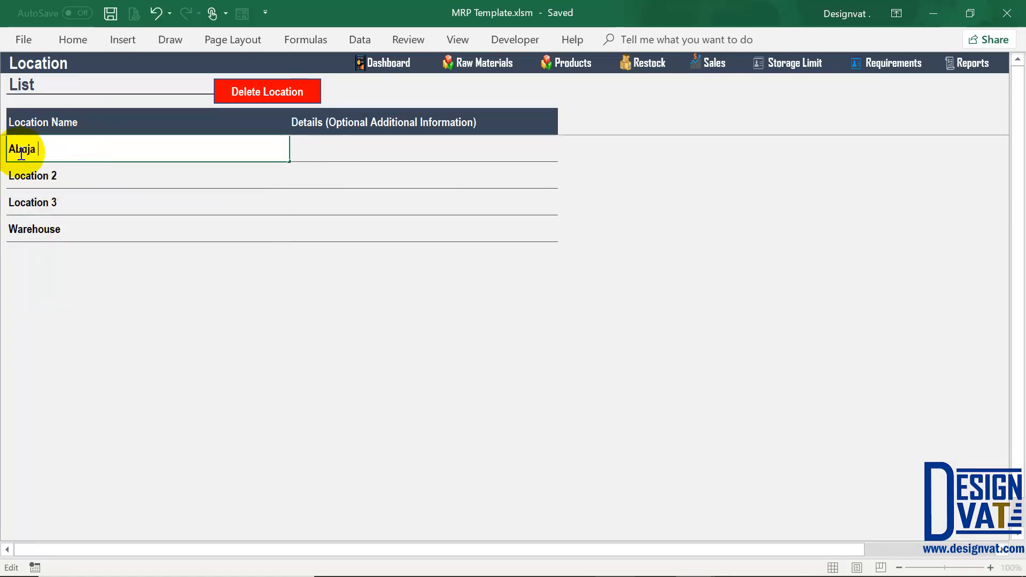
type("Branch")
key("Return")
left_click(41, 143)
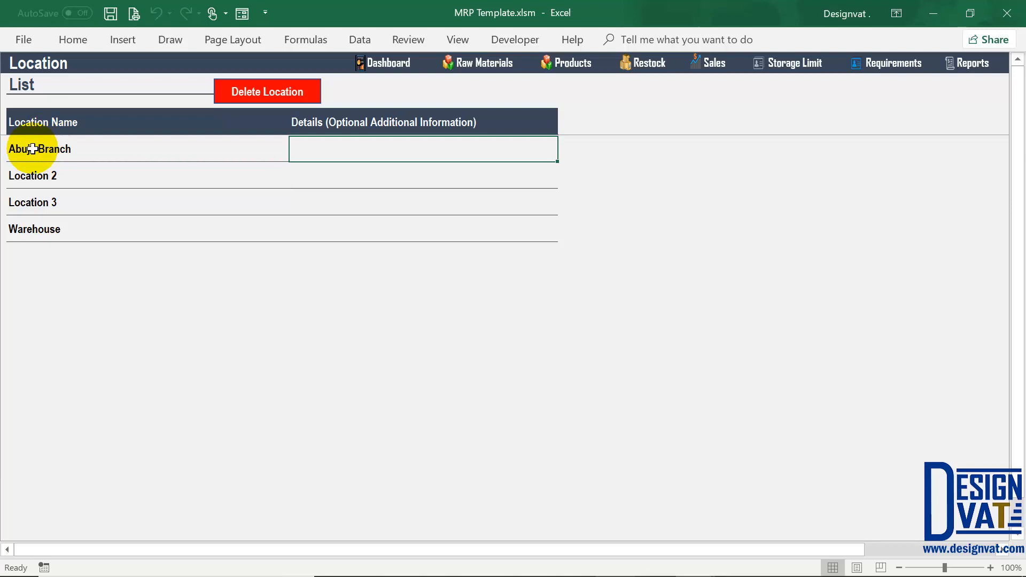
left_click(33, 148)
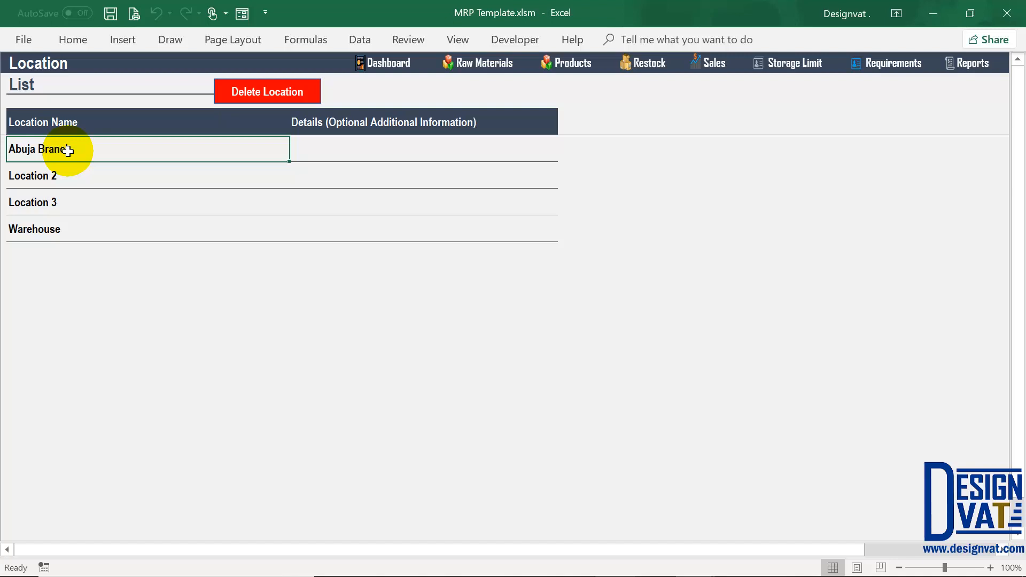
Check the source location choices in a new sales movement, cancel the form, and inspect the source locations of the existing movements
left_click(714, 63)
left_click(320, 95)
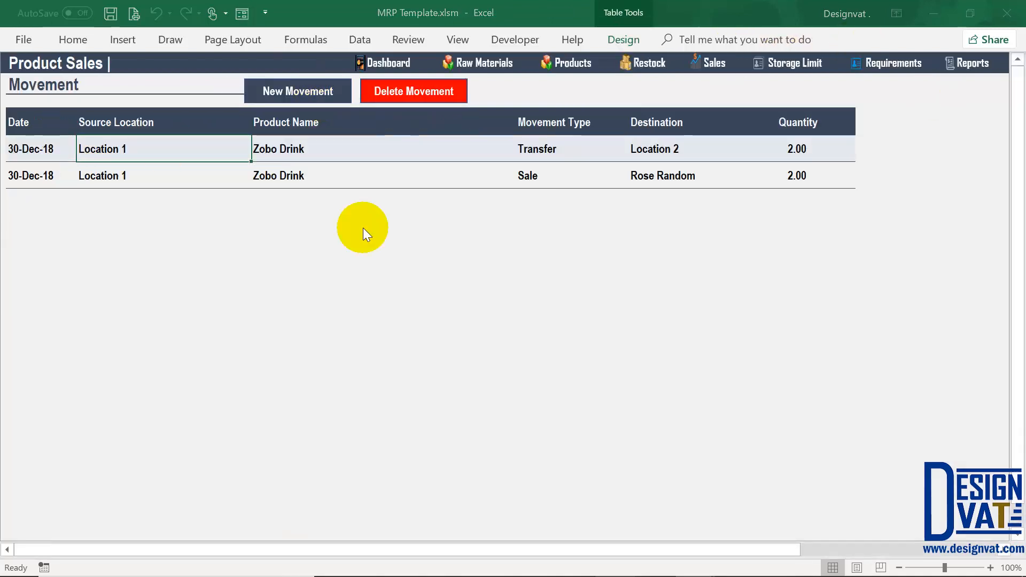
left_click(694, 240)
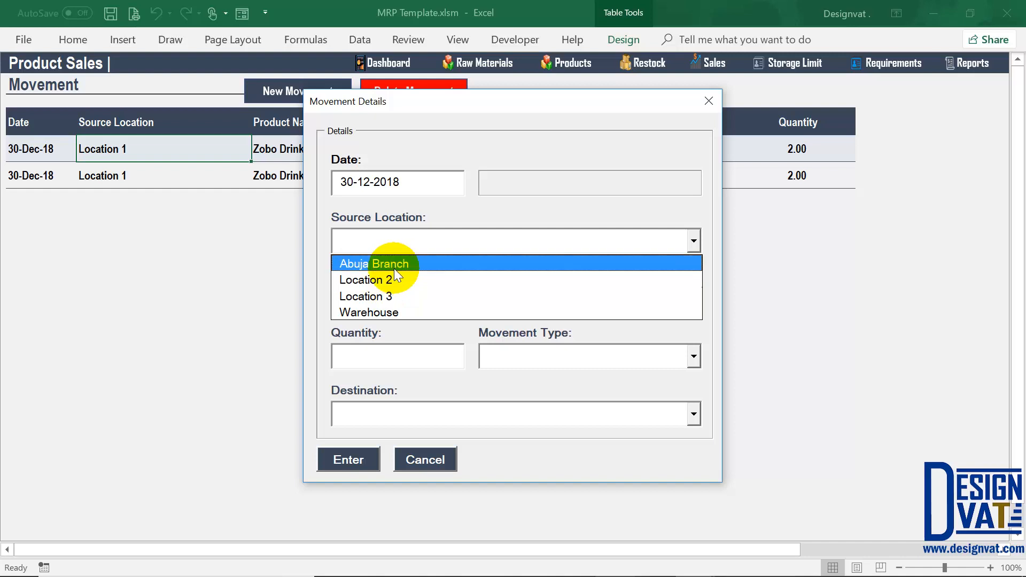
left_click(416, 466)
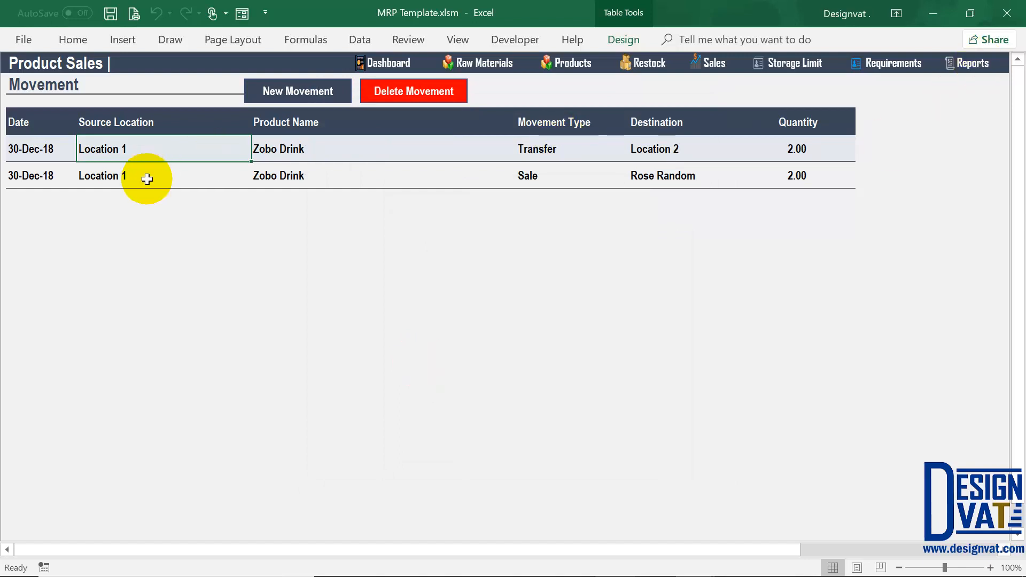
left_click_drag(124, 160, 119, 175)
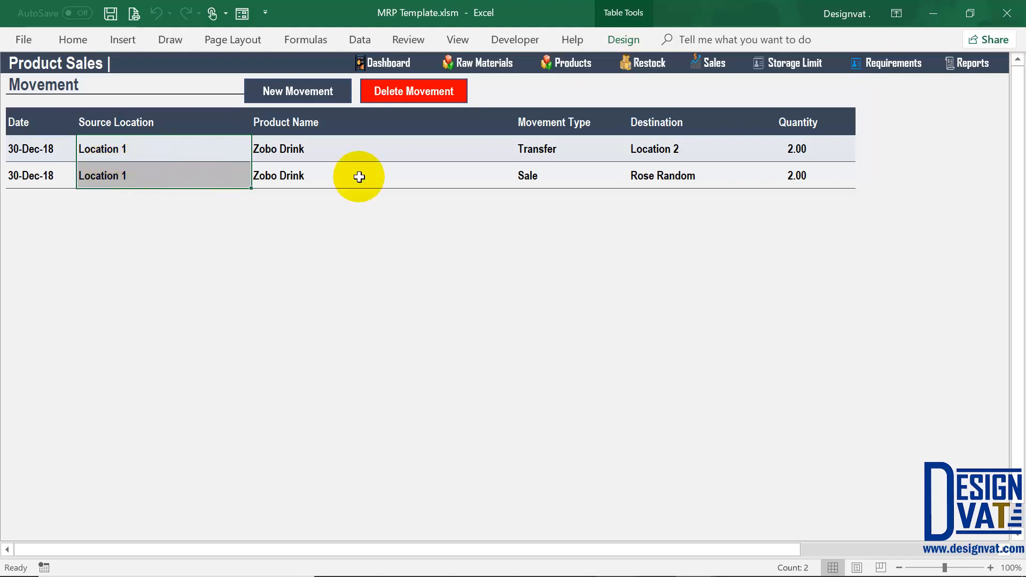
Return to the location list and rename the first location back to Location 1
left_click(968, 63)
left_click(138, 194)
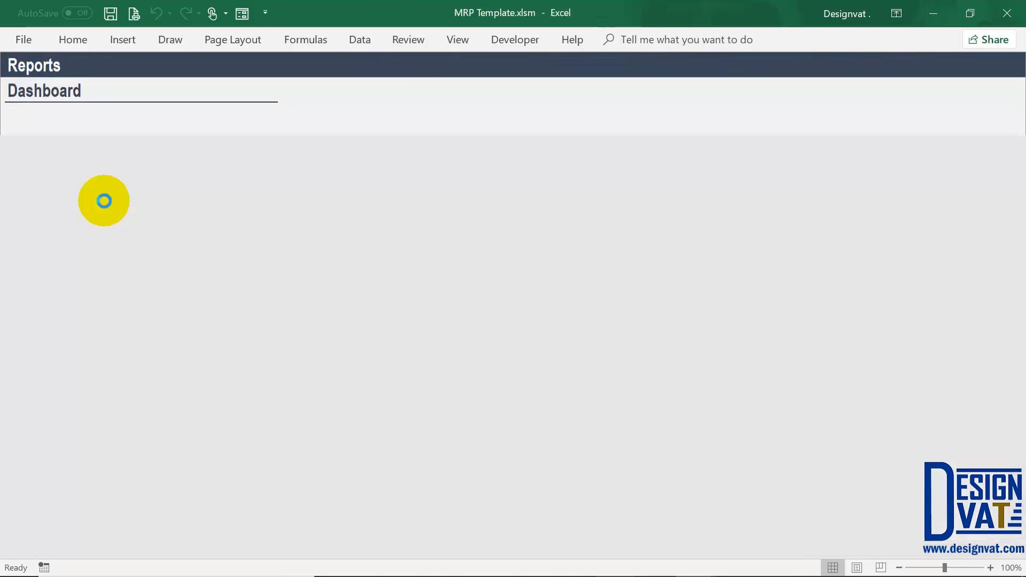
type("Locatioj")
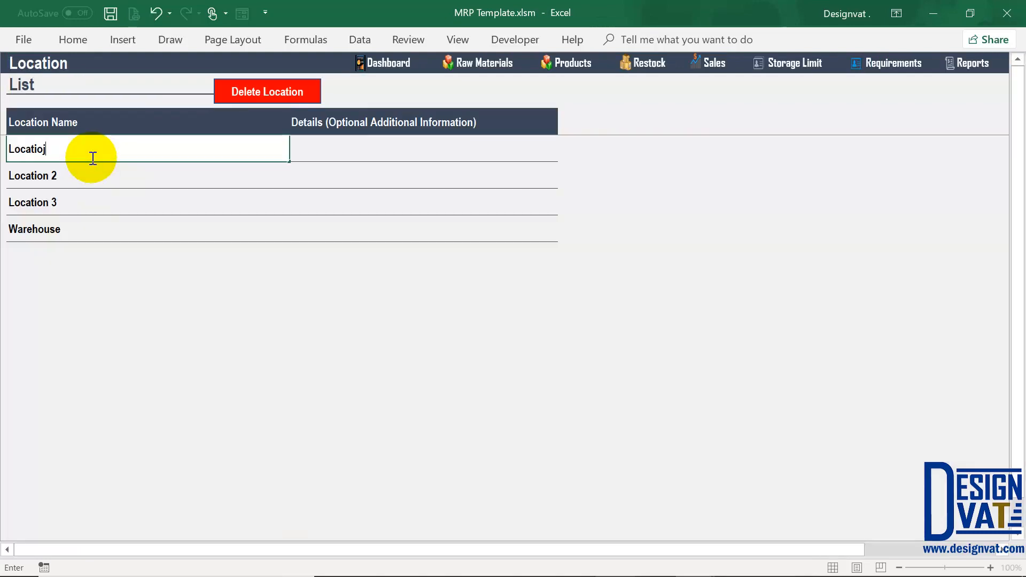
key("BackSpace")
type("n 1")
key("Return")
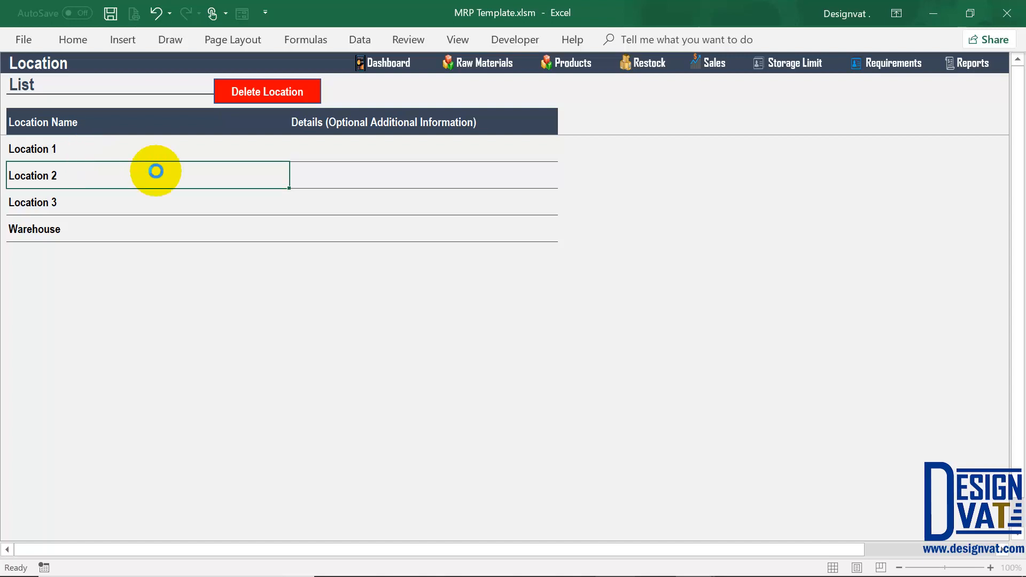
key("Up")
key("Right")
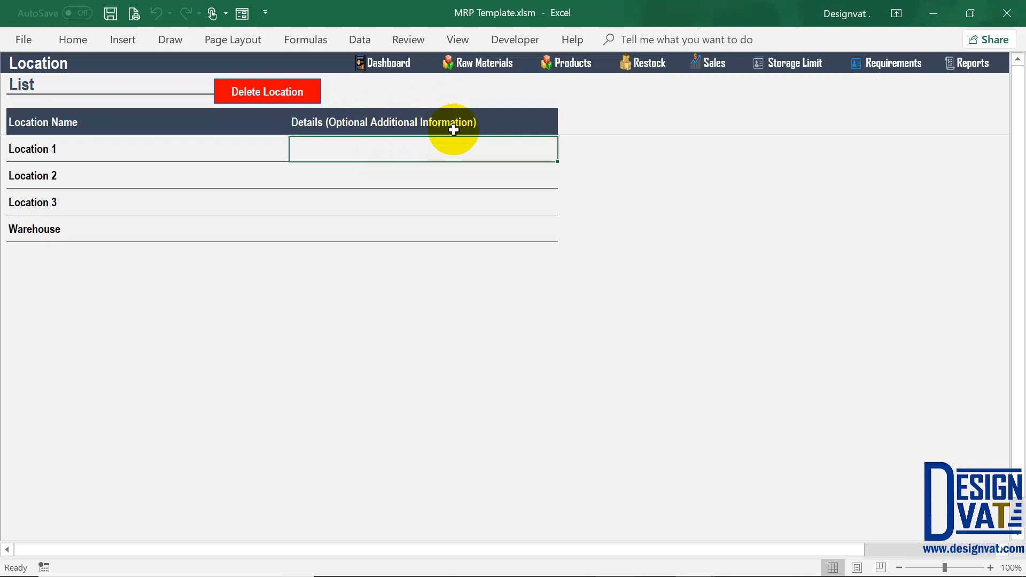
Open the Production Information sheet from the reports dashboard and review the date, location, product and quantity of the recorded production
left_click(977, 63)
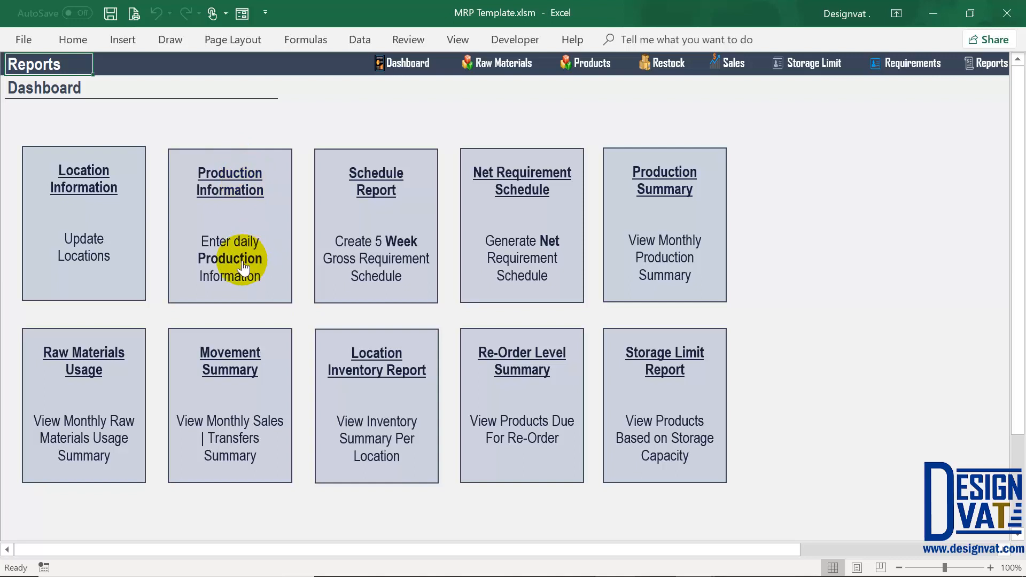
left_click(257, 229)
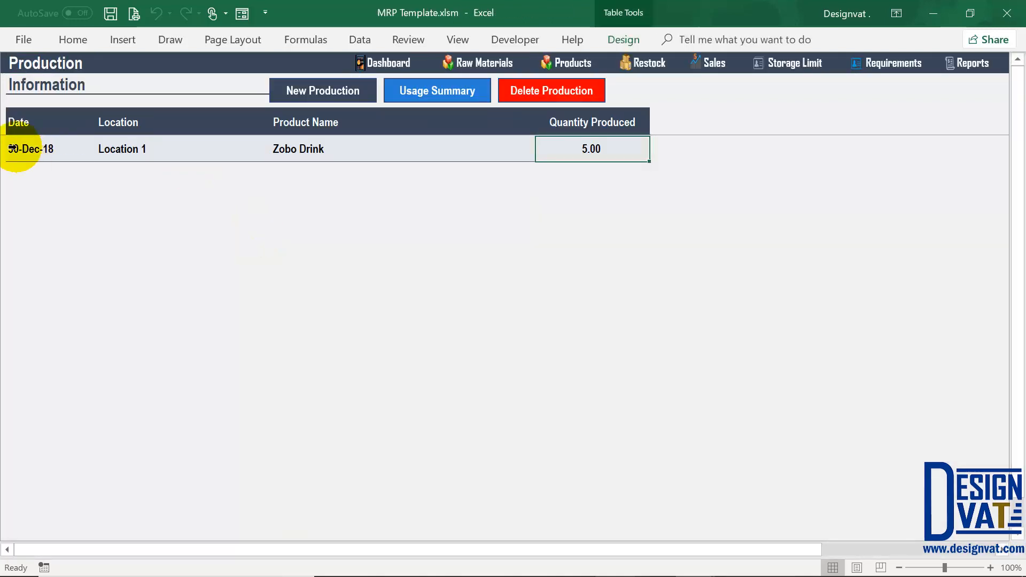
left_click(18, 148)
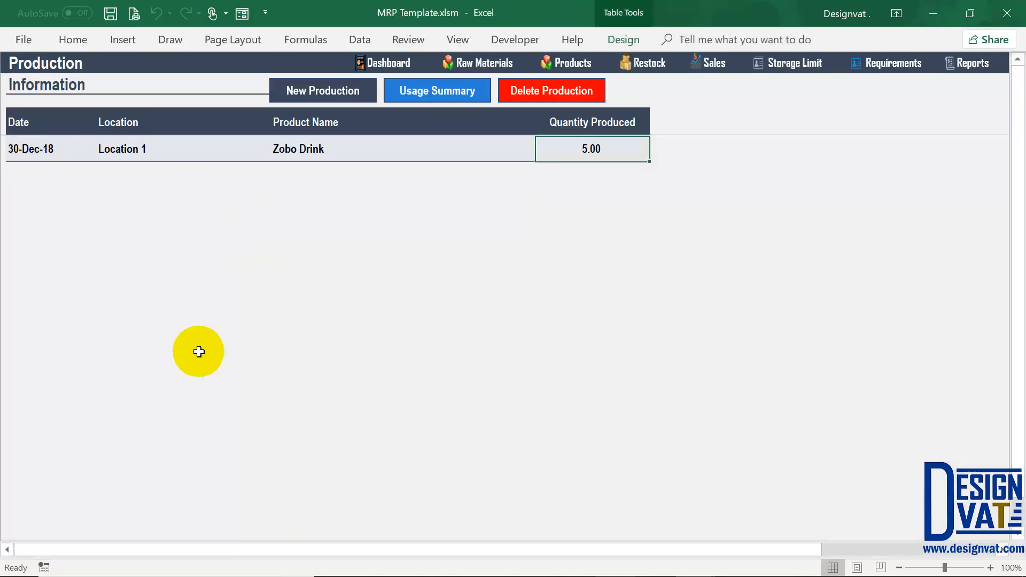
left_click(321, 153)
left_click(579, 149)
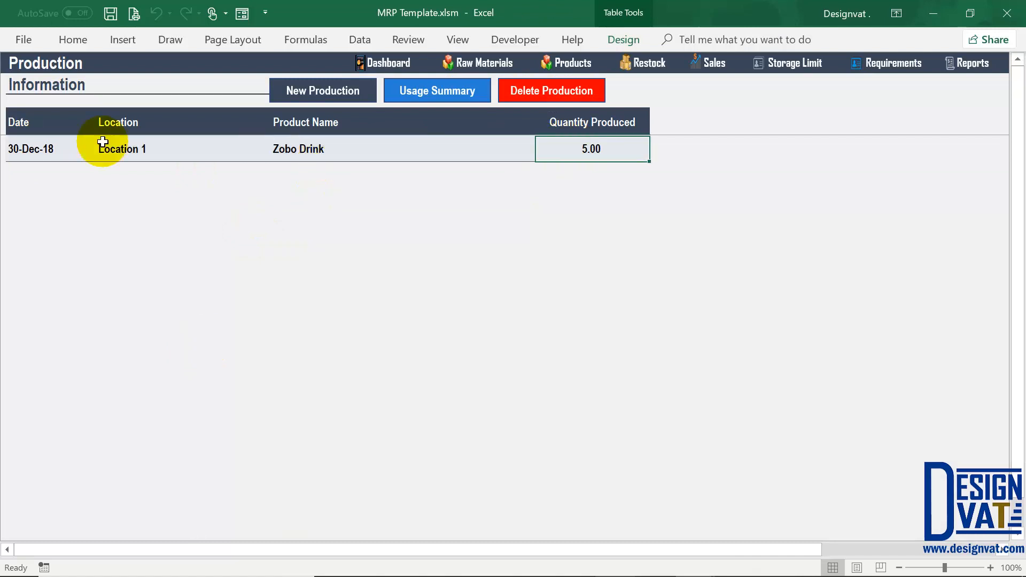
left_click(166, 157)
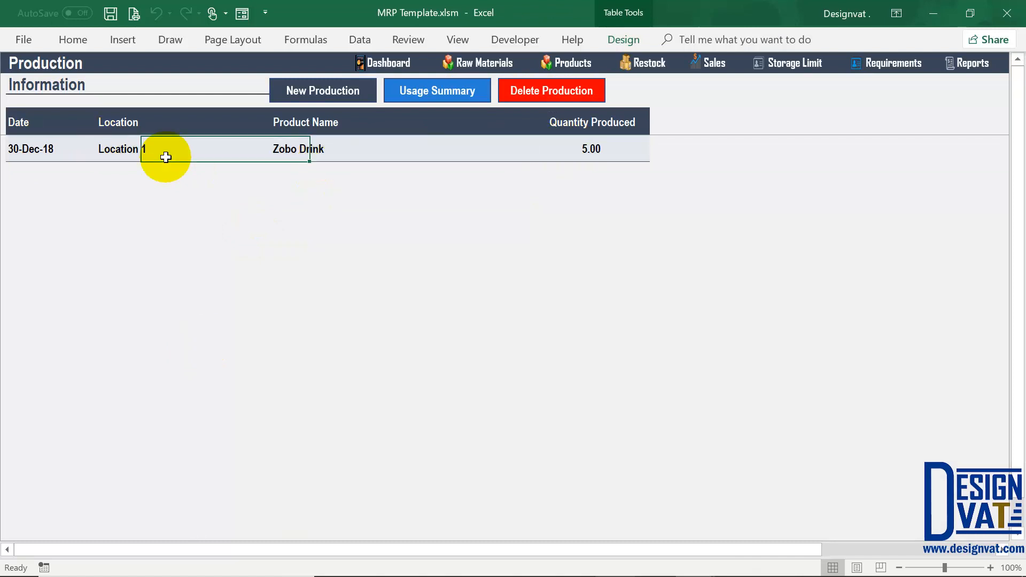
Open the gross requirement Schedule Report from the reports dashboard and enter 01/01 as the start date for Location 1
left_click(964, 65)
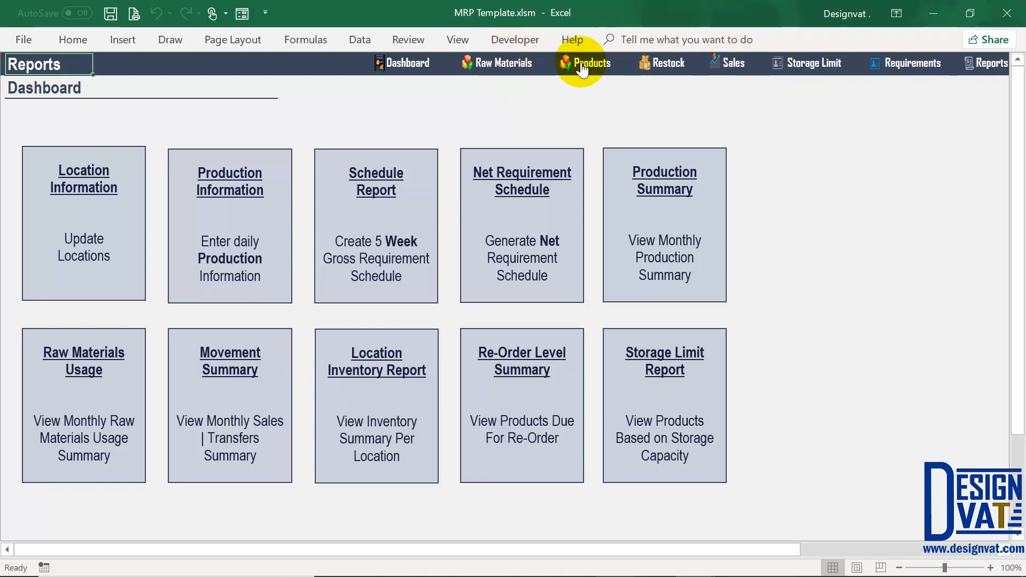
left_click(386, 187)
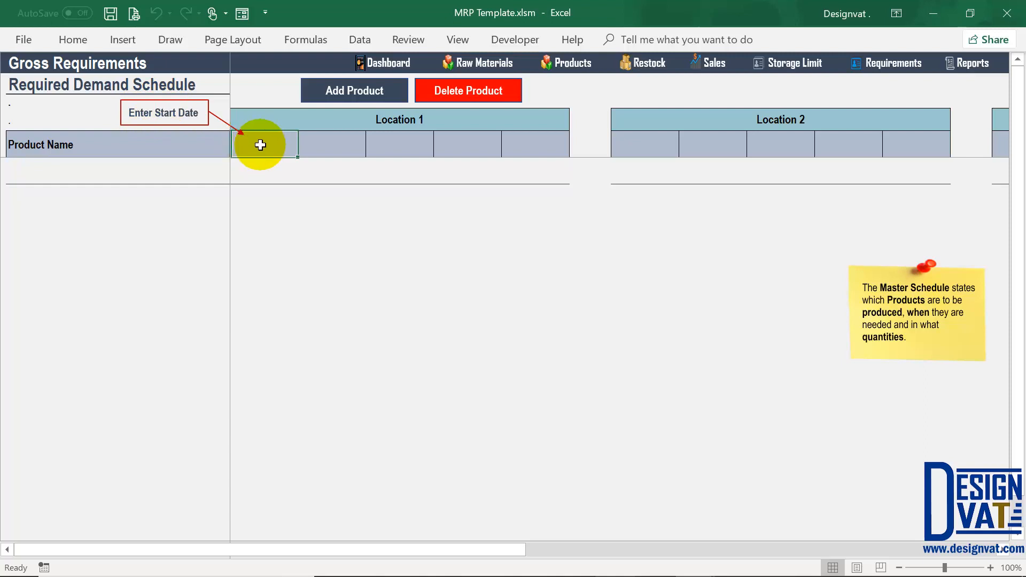
left_click_drag(343, 146, 543, 146)
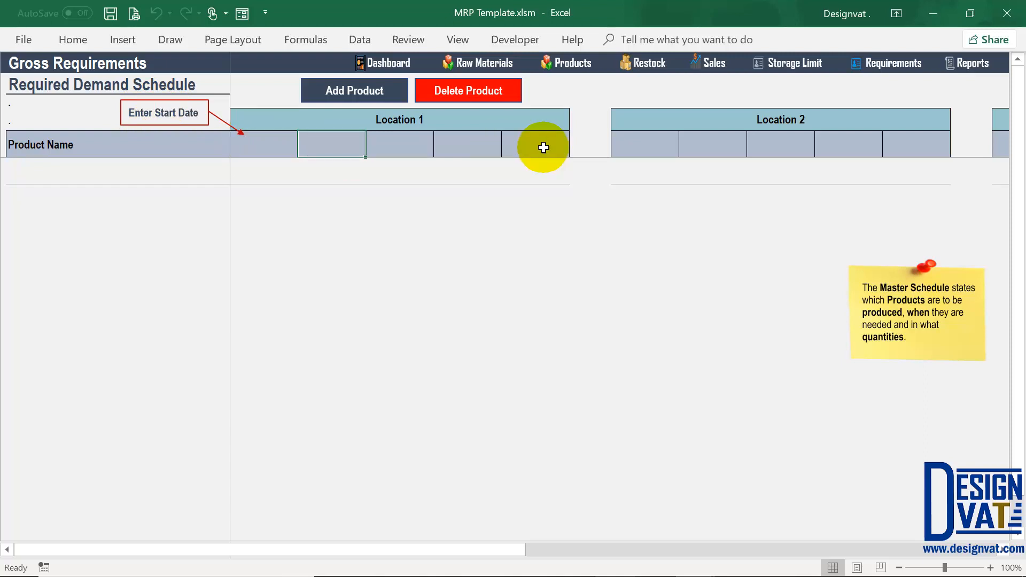
left_click(254, 146)
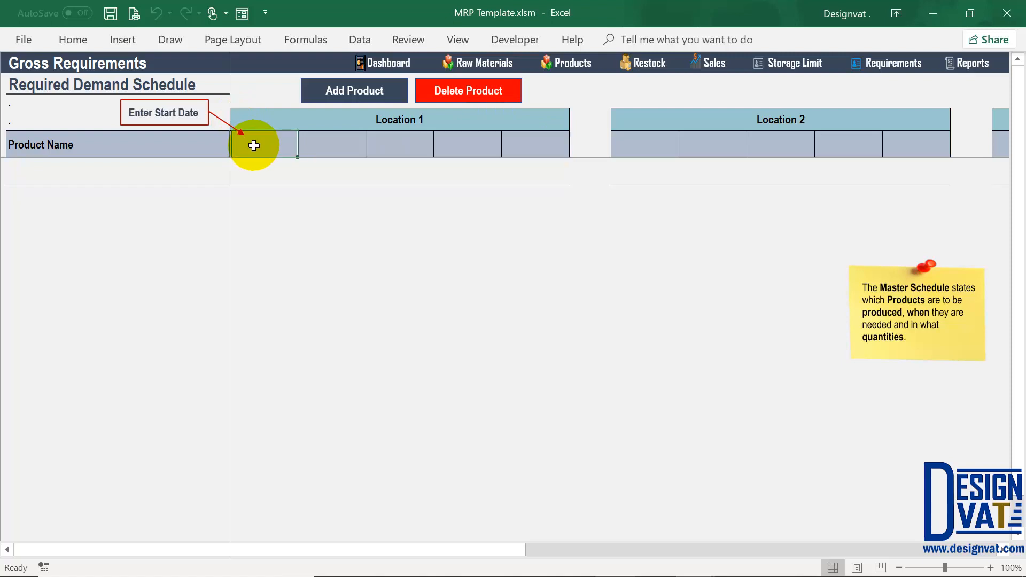
type("01/01")
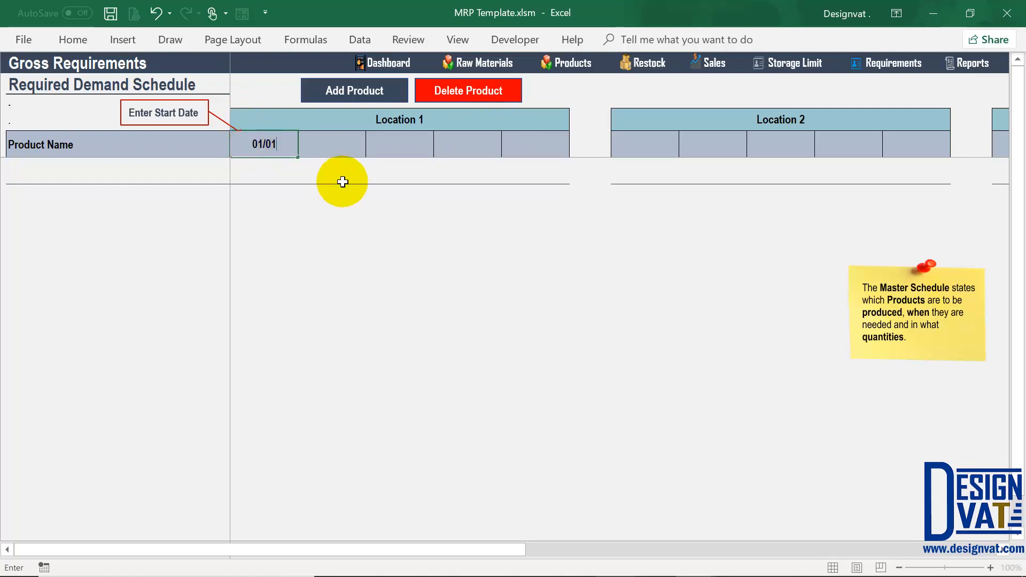
key("Return")
Examine the weekly dates generated for Location 1, Location 2 and the remaining locations in the demand schedule
left_click(330, 150)
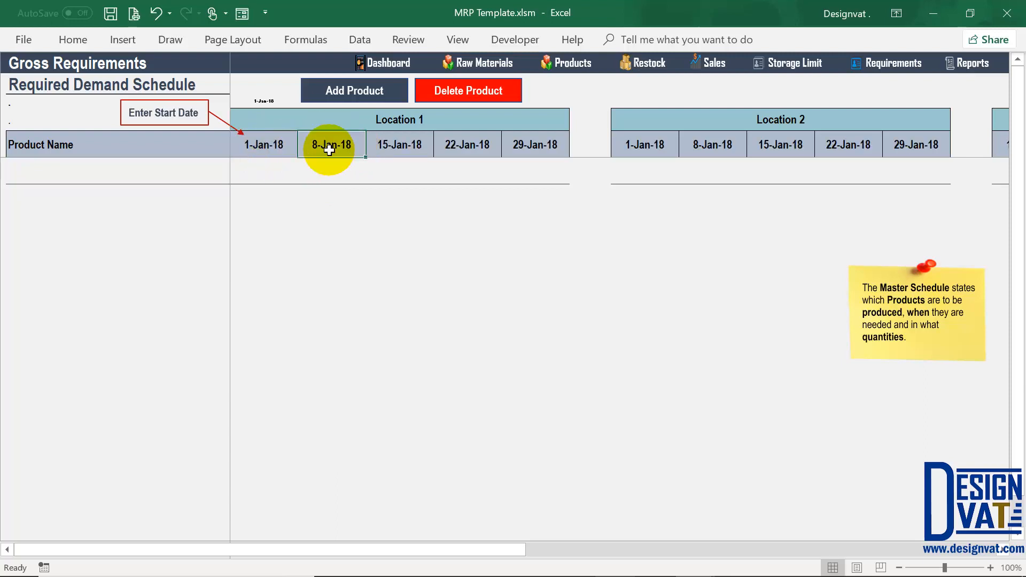
left_click(395, 153)
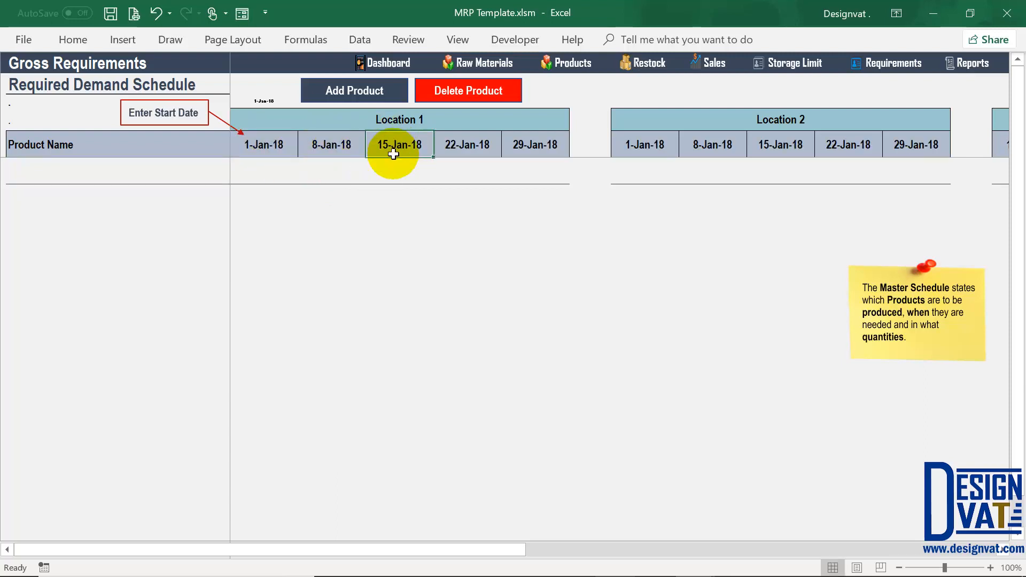
left_click(468, 151)
left_click(538, 149)
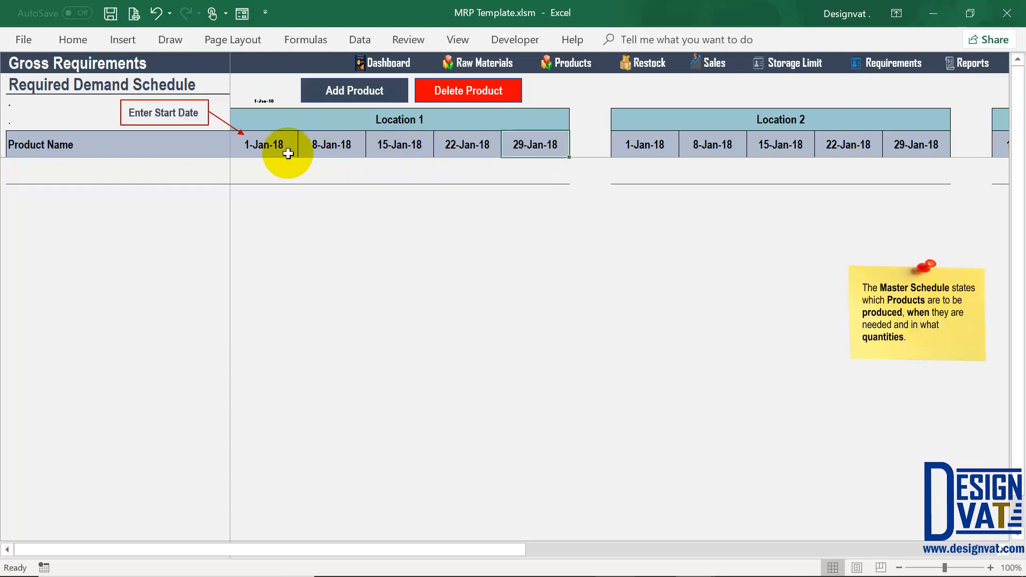
left_click_drag(271, 144, 545, 144)
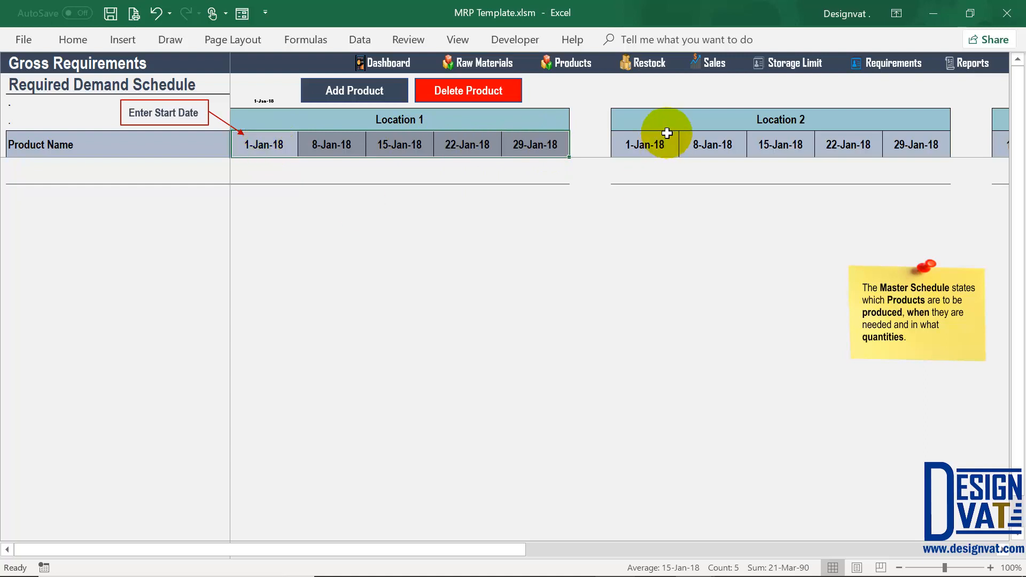
left_click(408, 120)
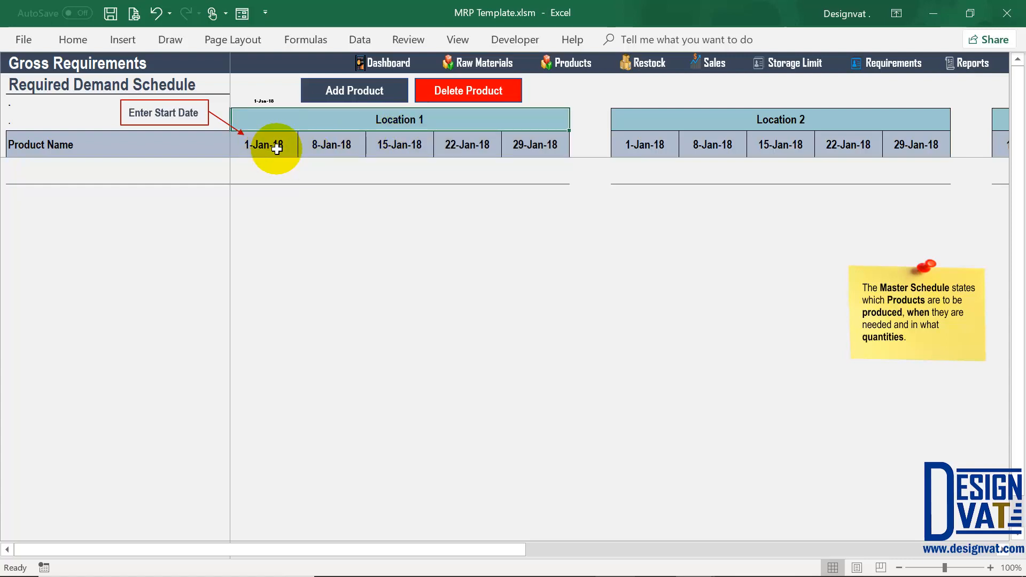
left_click(732, 119)
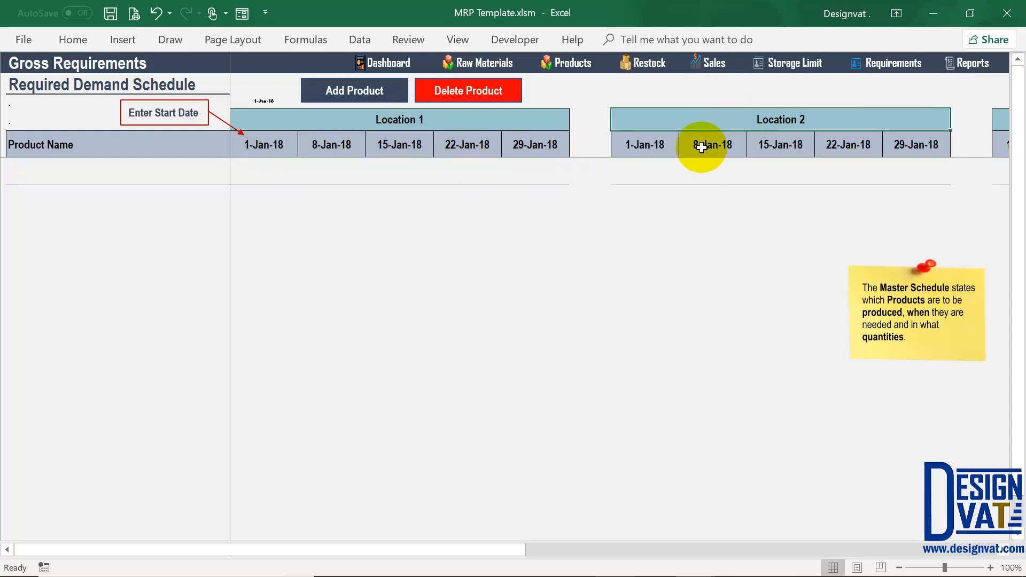
left_click_drag(503, 550, 954, 555)
left_click_drag(884, 550, 249, 148)
Set the schedule's start date to 30-12-2018 and check the first week's date against the following week's date
left_click(249, 148)
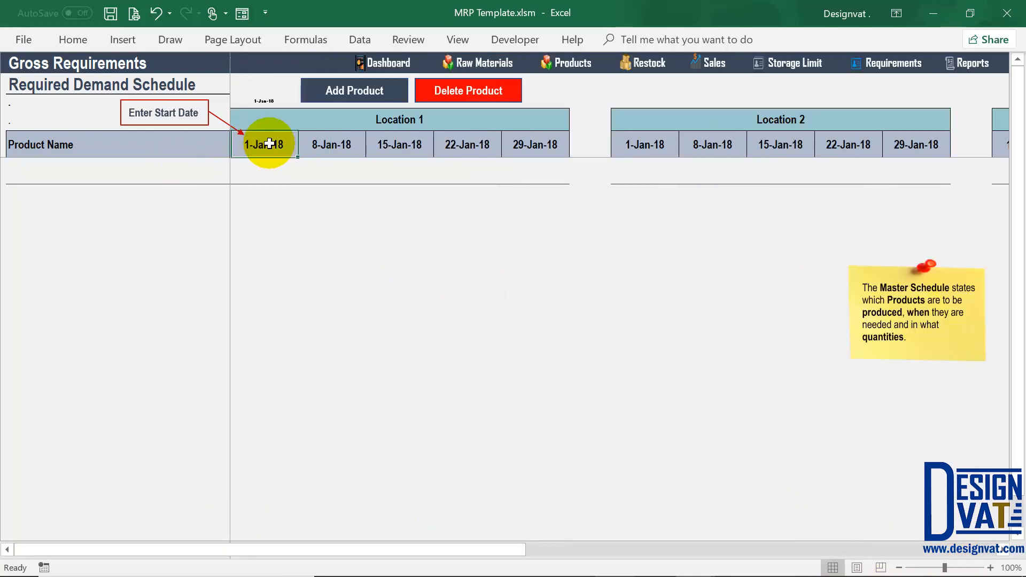
type("30-12-2018")
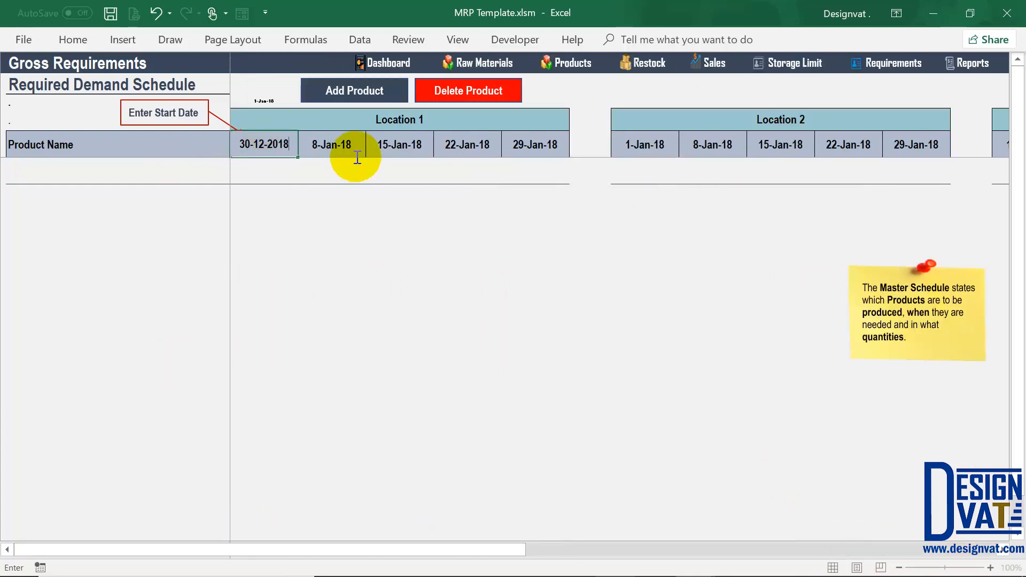
left_click(331, 145)
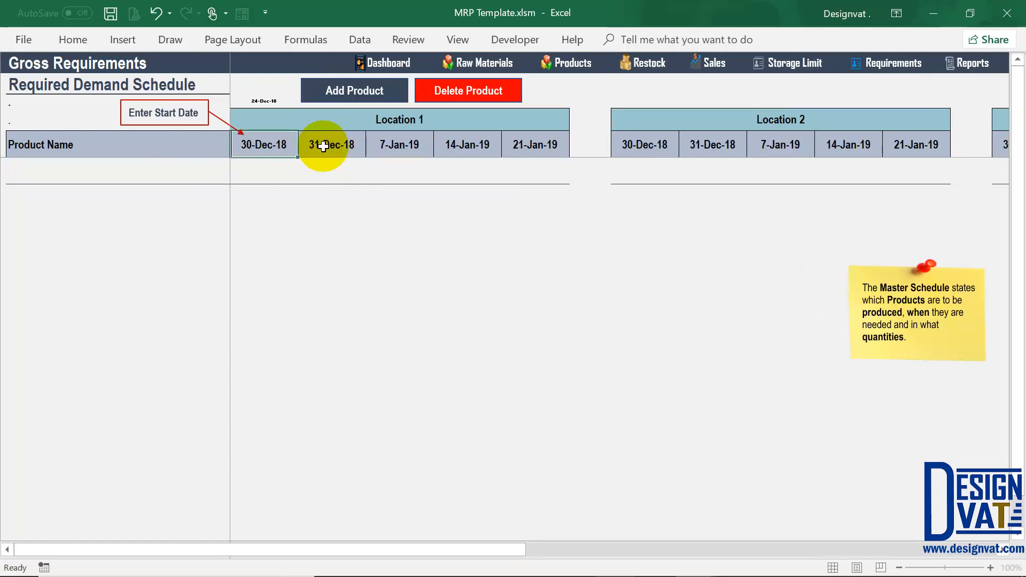
left_click(261, 149)
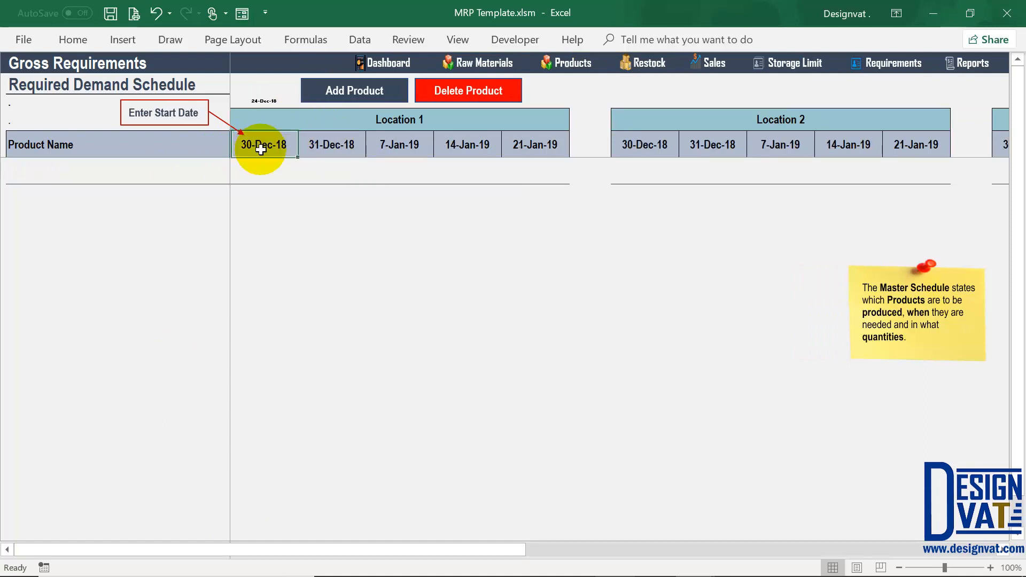
left_click(260, 102)
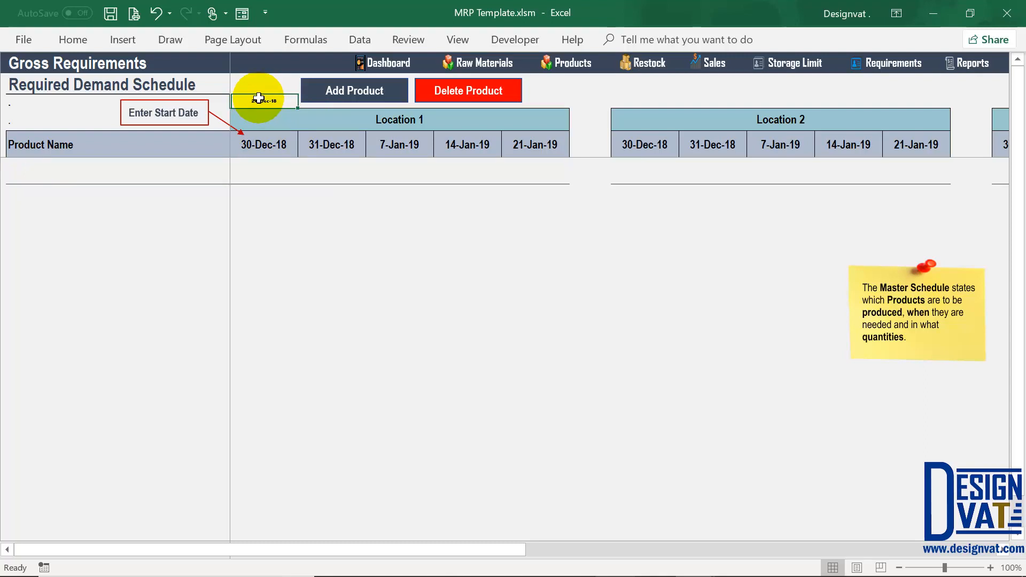
left_click(327, 147)
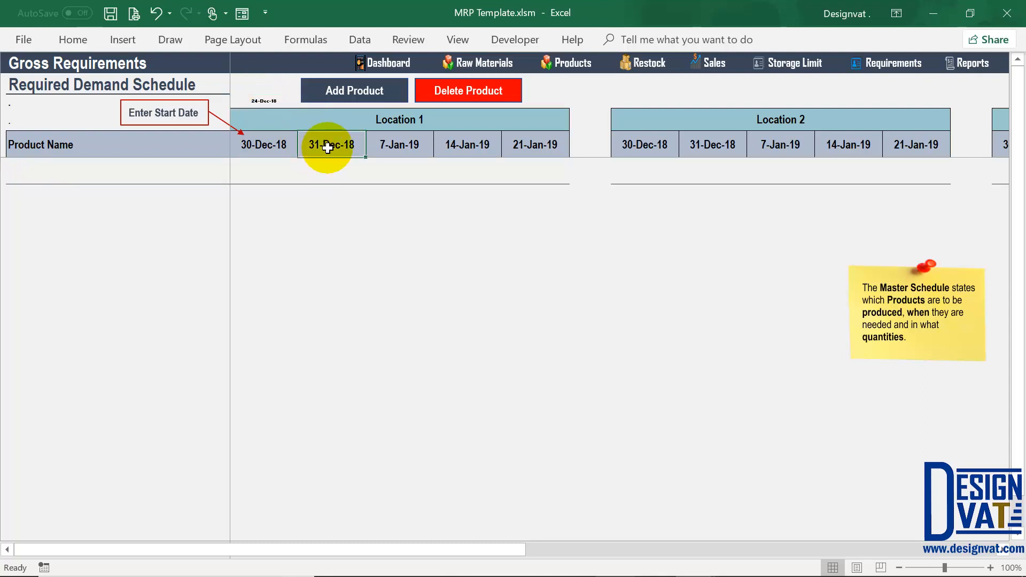
Review the five weekly dates under Location 1 in the demand schedule
left_click(393, 145)
left_click(470, 145)
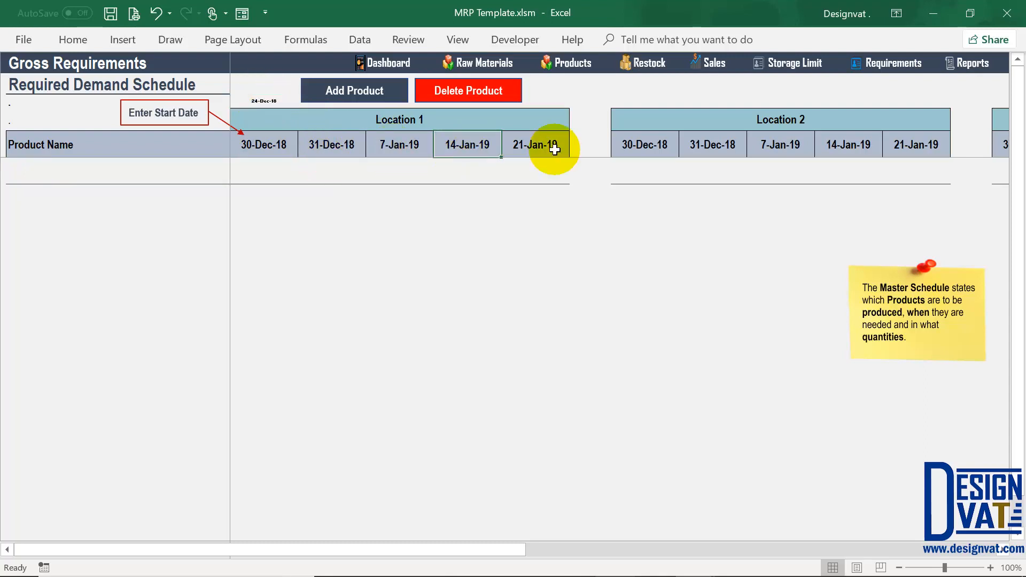
left_click(549, 154)
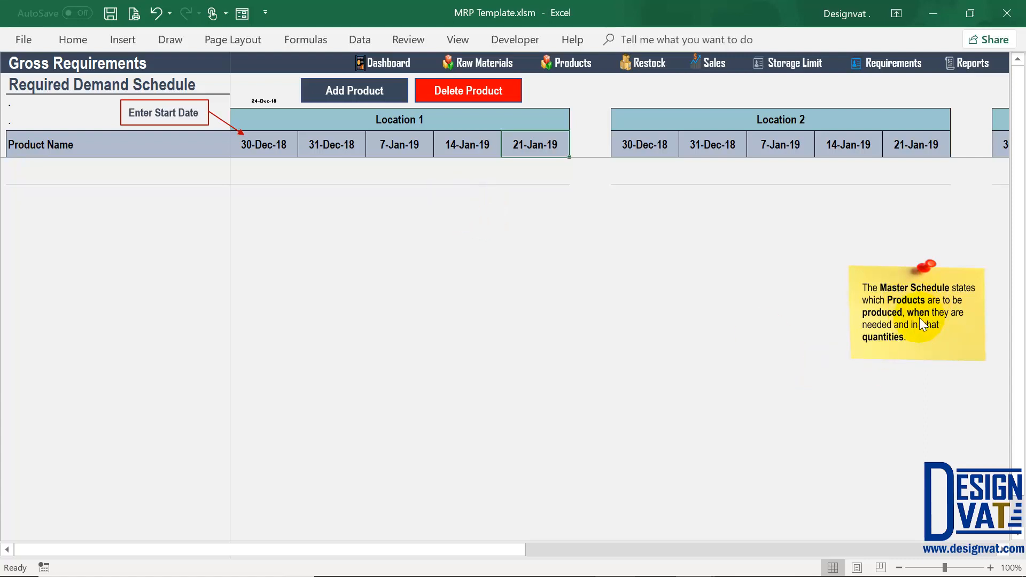
left_click_drag(273, 150, 548, 155)
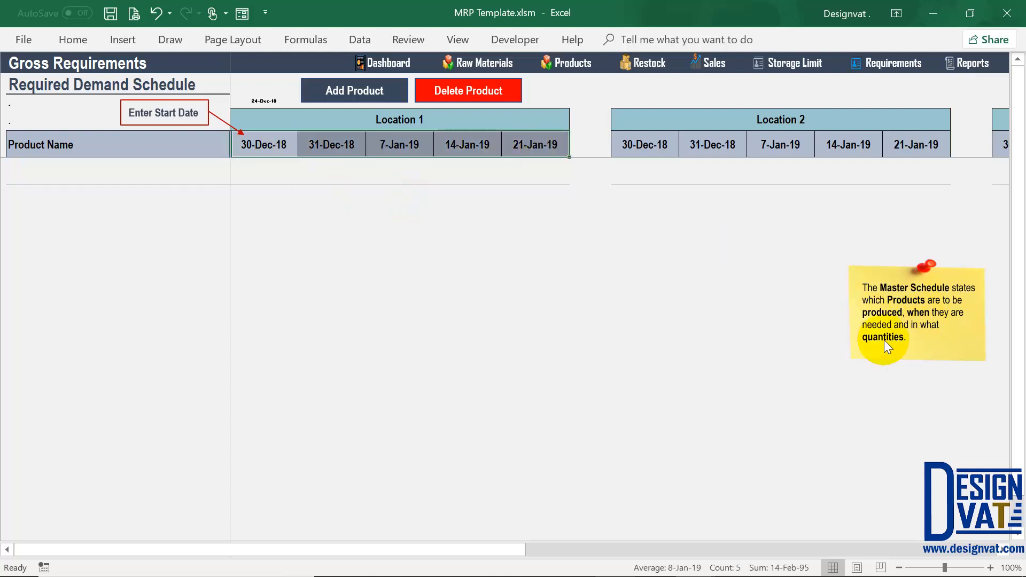
left_click(267, 174)
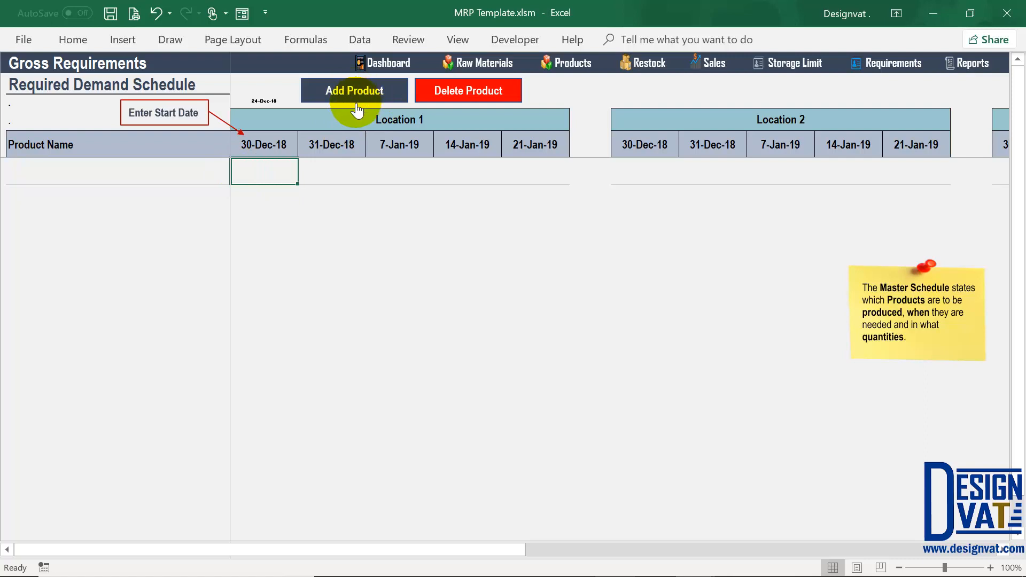
Clear the schedule's start date, enter 30-12-2018 again and check the regenerated weekly dates for Location 1
left_click(264, 145)
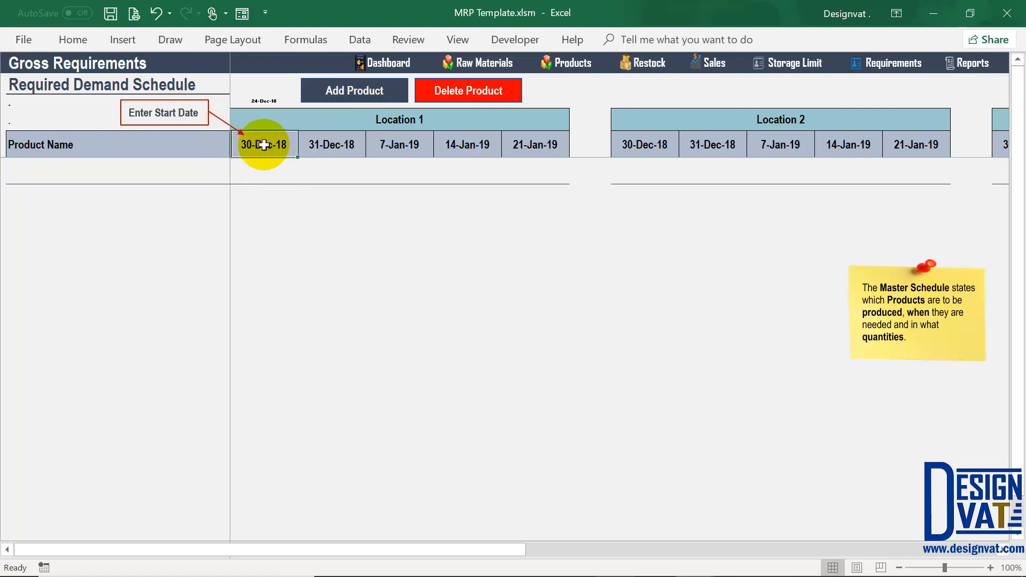
key("Delete")
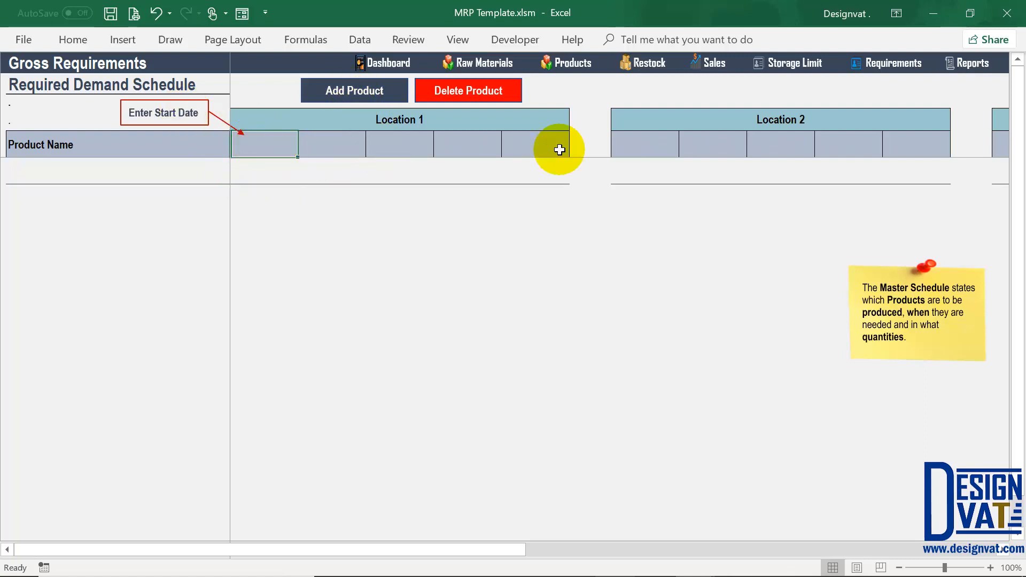
type("30-12-2018")
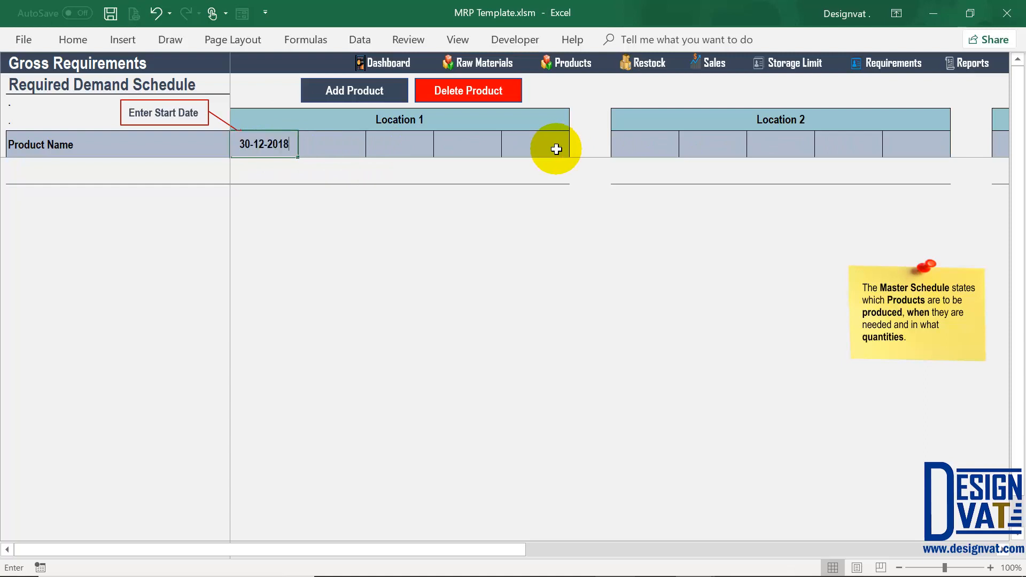
left_click_drag(312, 144, 534, 144)
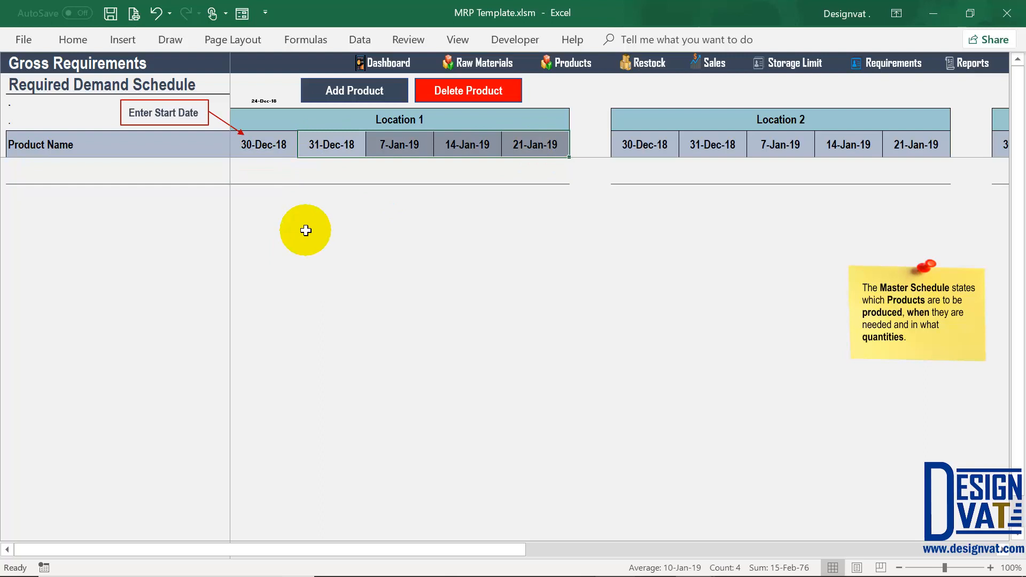
left_click(271, 173)
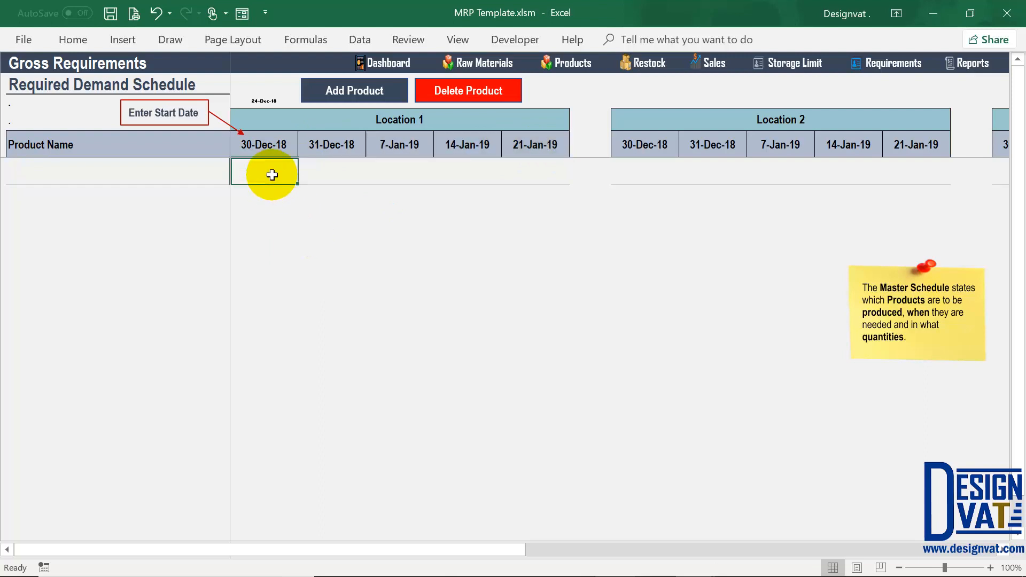
Add the product Zobo Drink to the required demand schedule
left_click(355, 91)
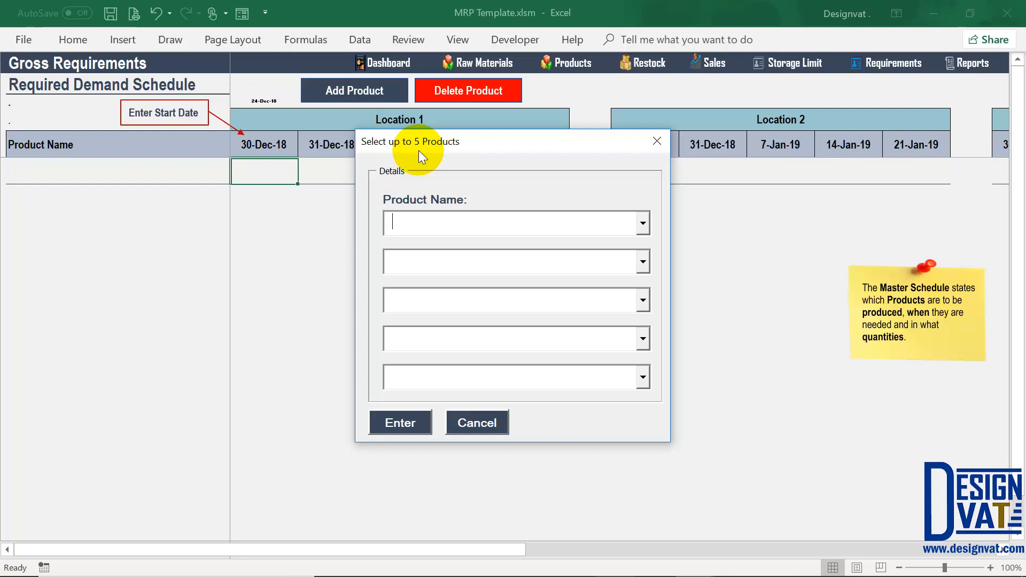
left_click(642, 223)
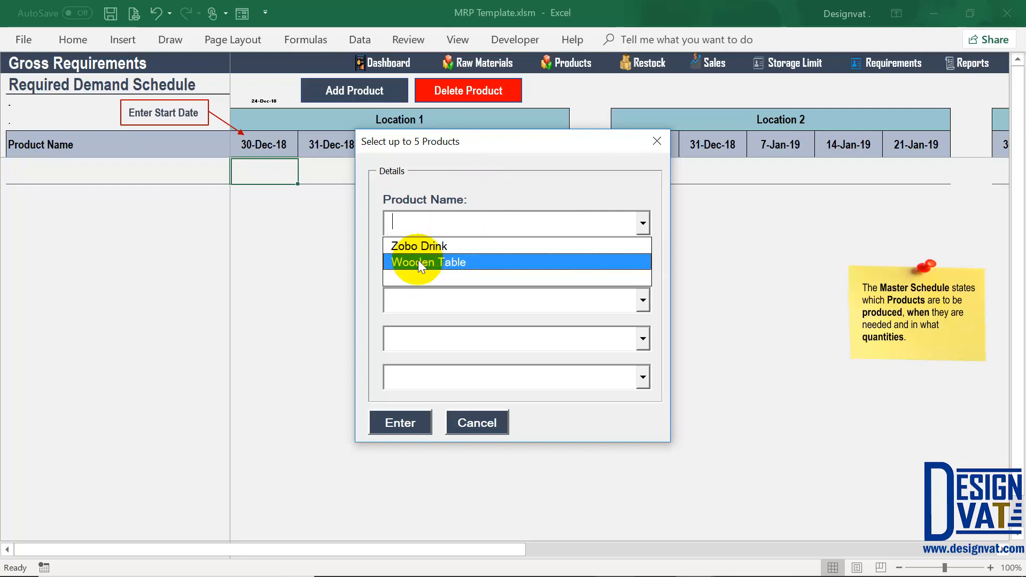
left_click(426, 246)
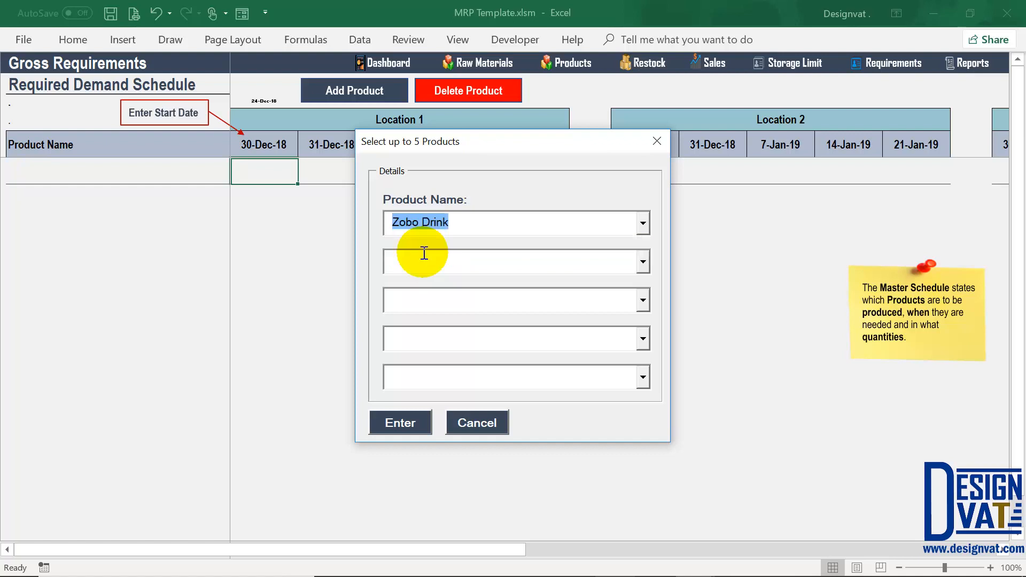
left_click(396, 428)
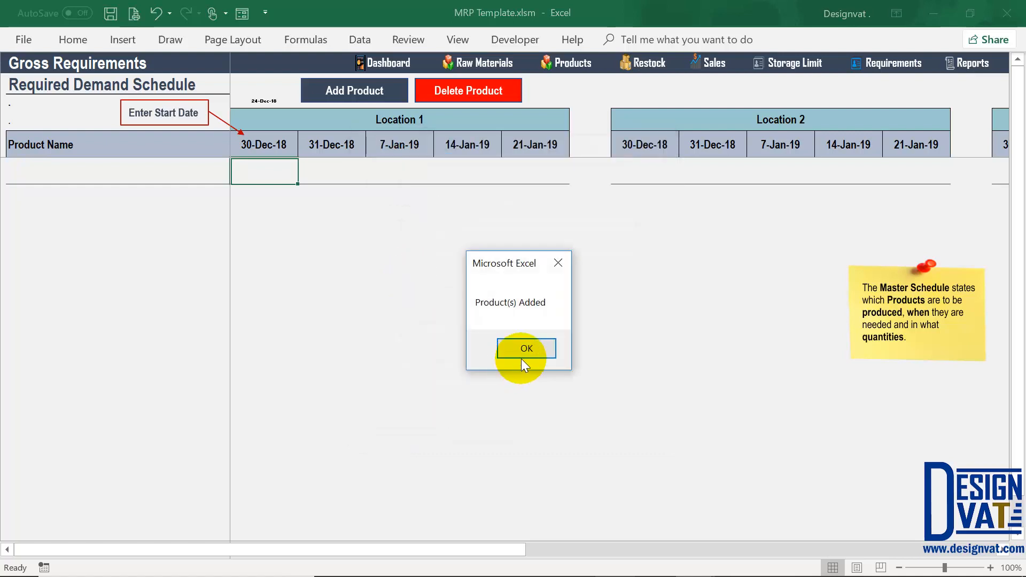
left_click(523, 356)
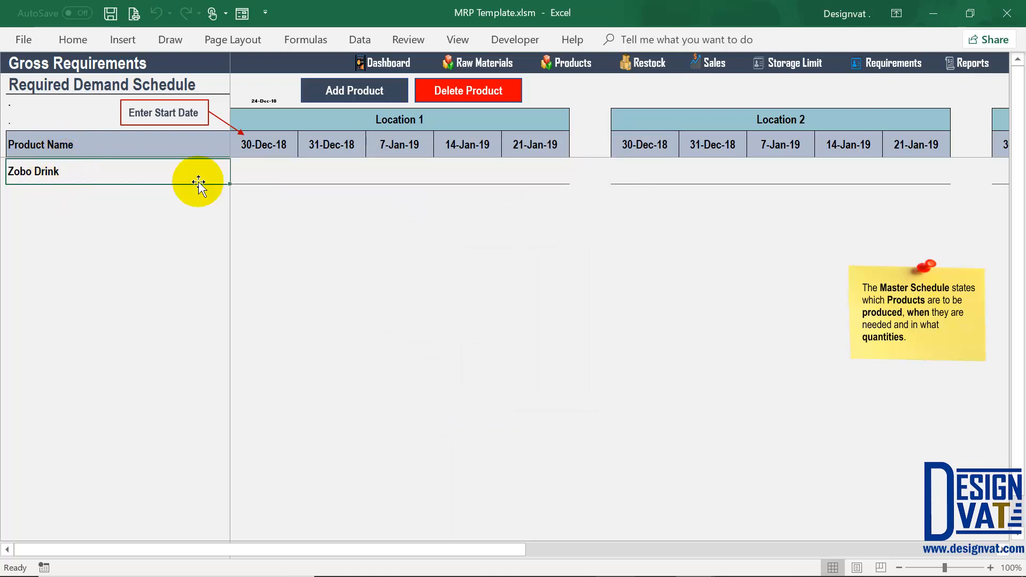
Enter Zobo Drink's Location 1 demand as 10 for 30-Dec-18 and 4 for 31-Dec-18
left_click_drag(274, 148, 535, 143)
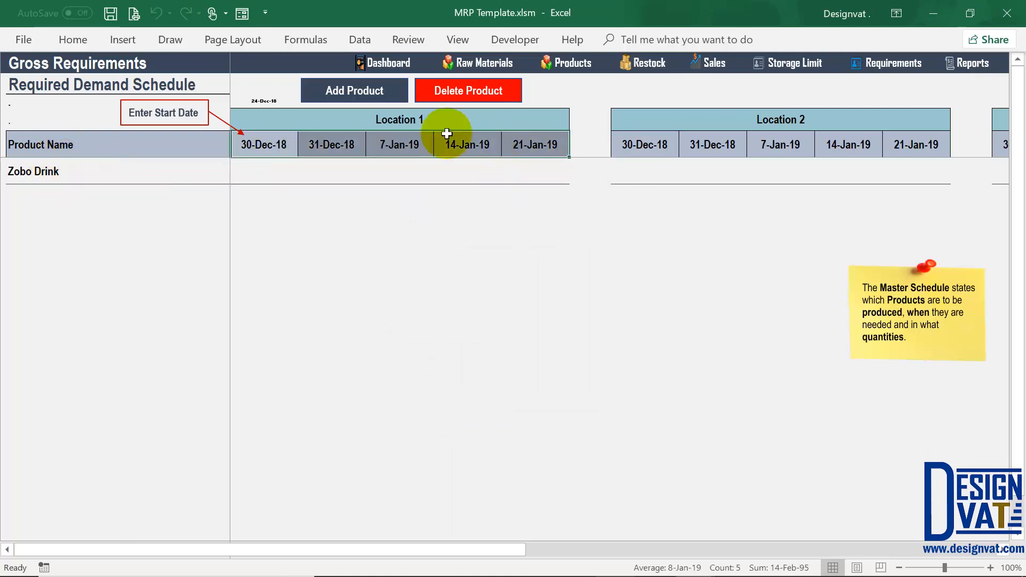
left_click(259, 175)
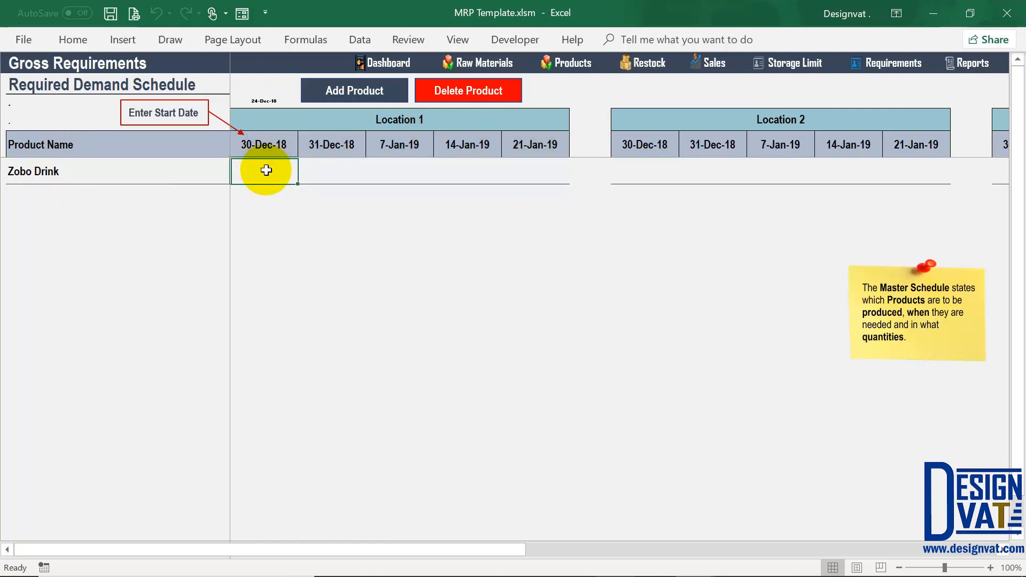
double_click(267, 172)
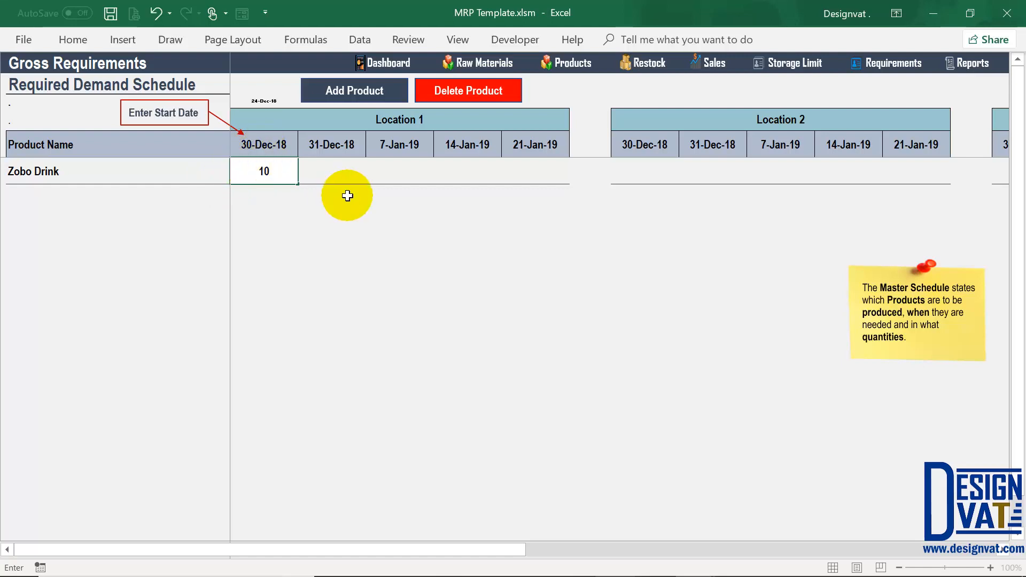
left_click(338, 171)
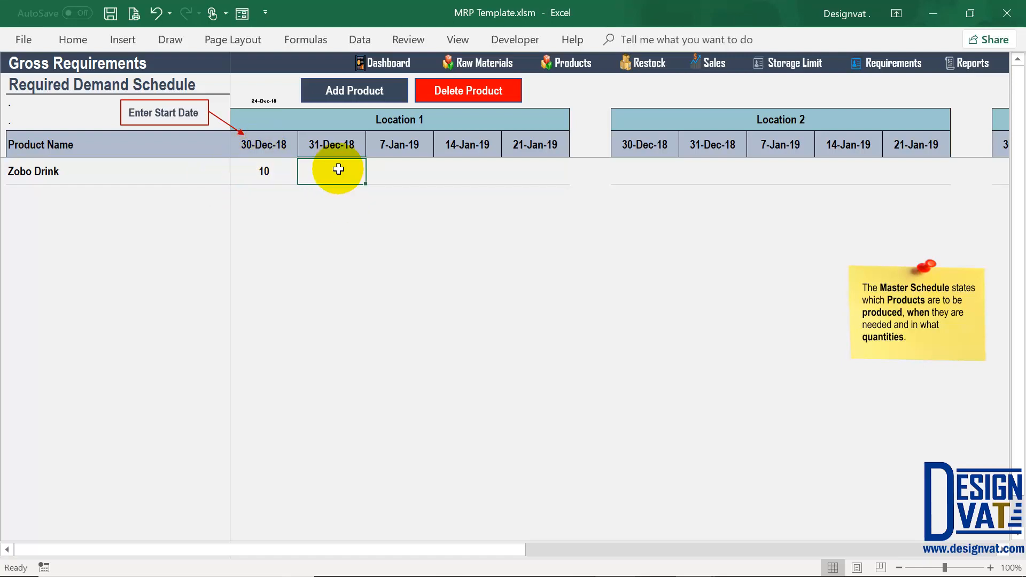
type("4")
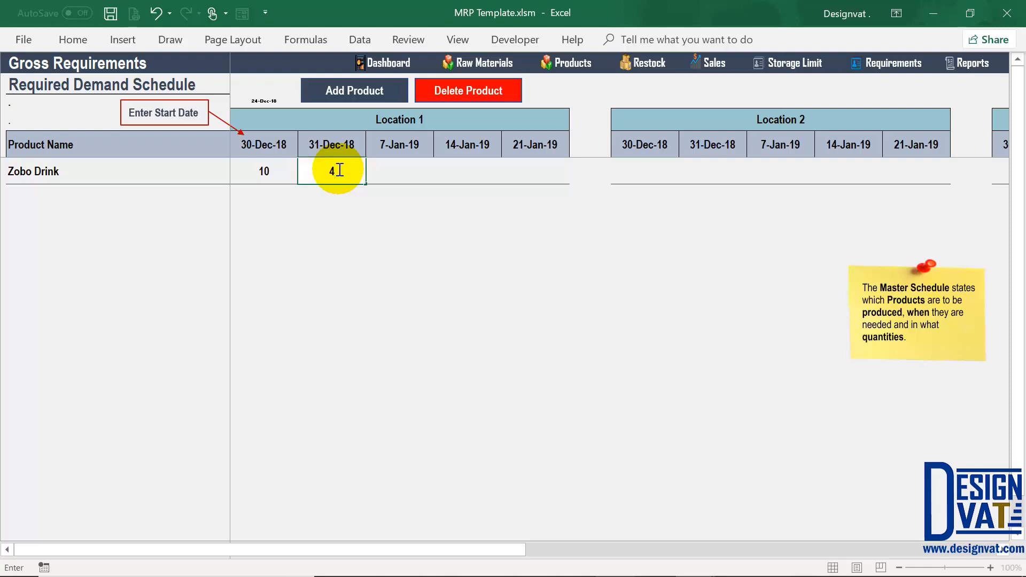
left_click(397, 174)
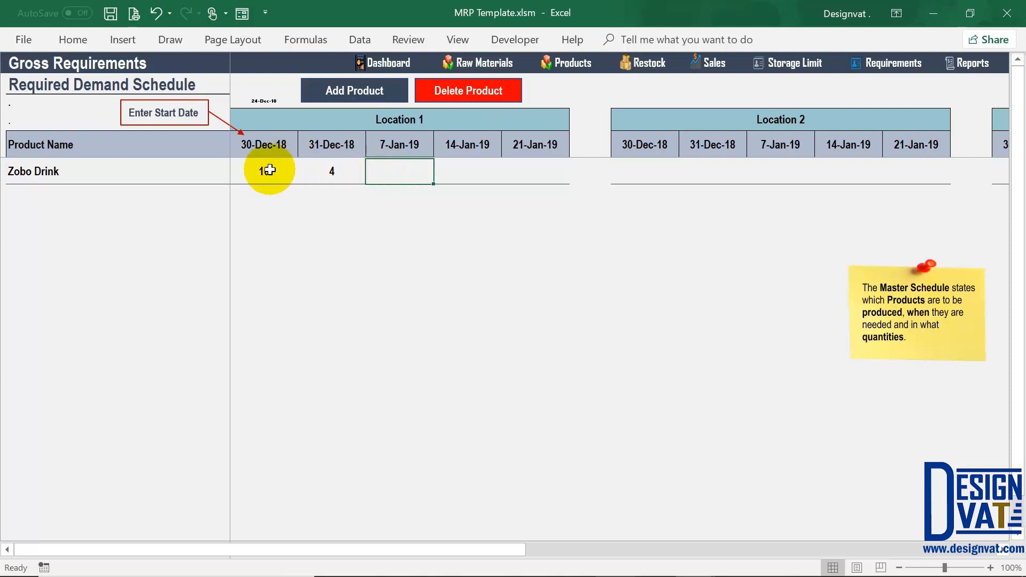
Leave Zobo Drink's 7-Jan-19 demand at Location 1 blank and enter 10 for 14-Jan-19 and 4 for 21-Jan-19
left_click_drag(267, 170, 526, 167)
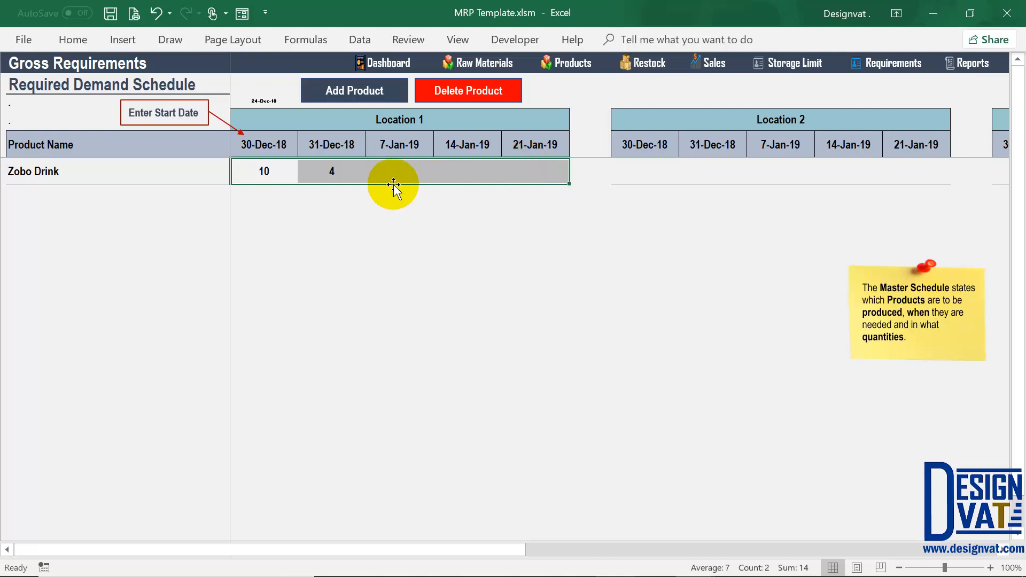
left_click(410, 168)
left_click_drag(407, 148, 401, 165)
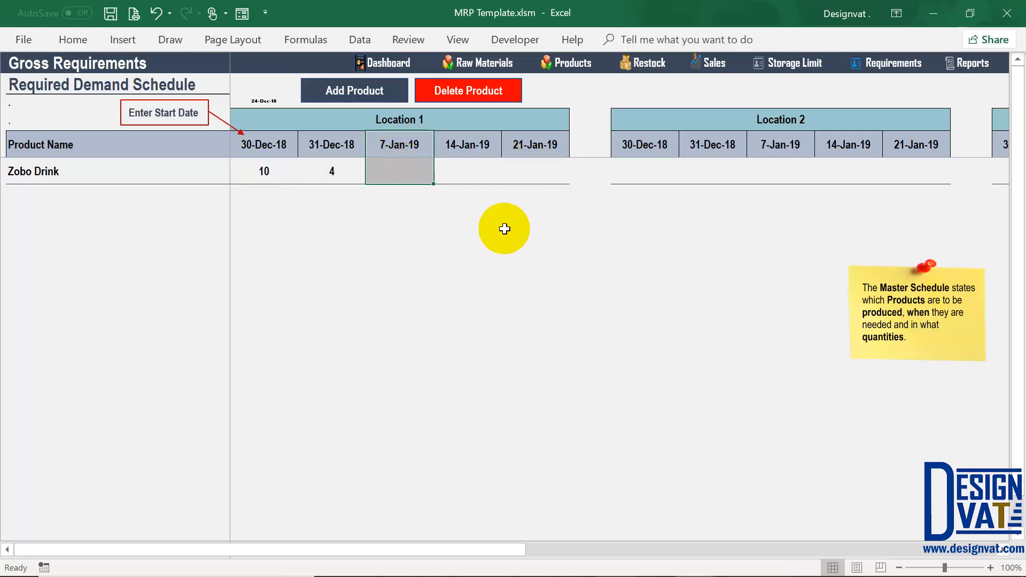
left_click(477, 174)
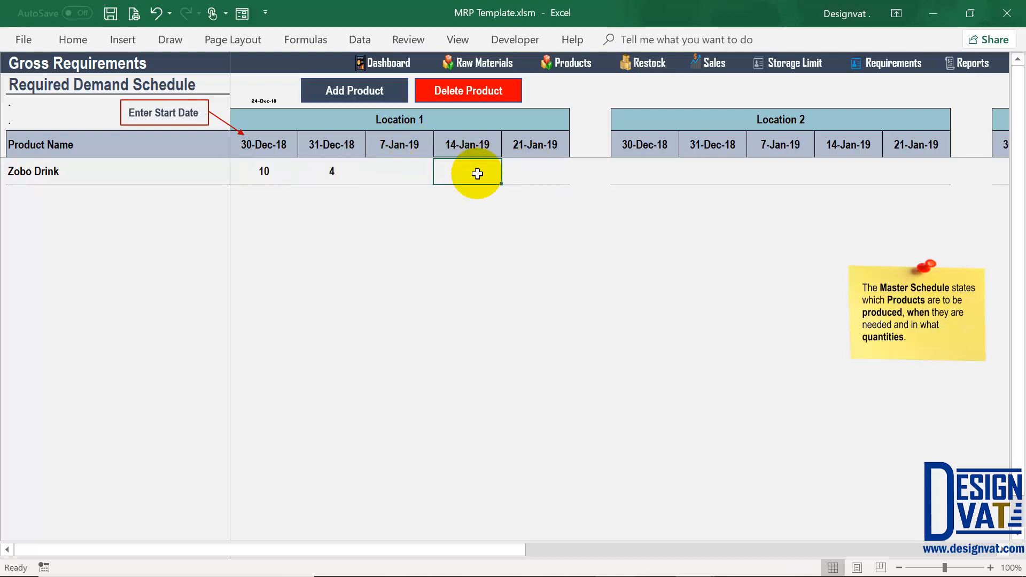
type("10")
key("Tab")
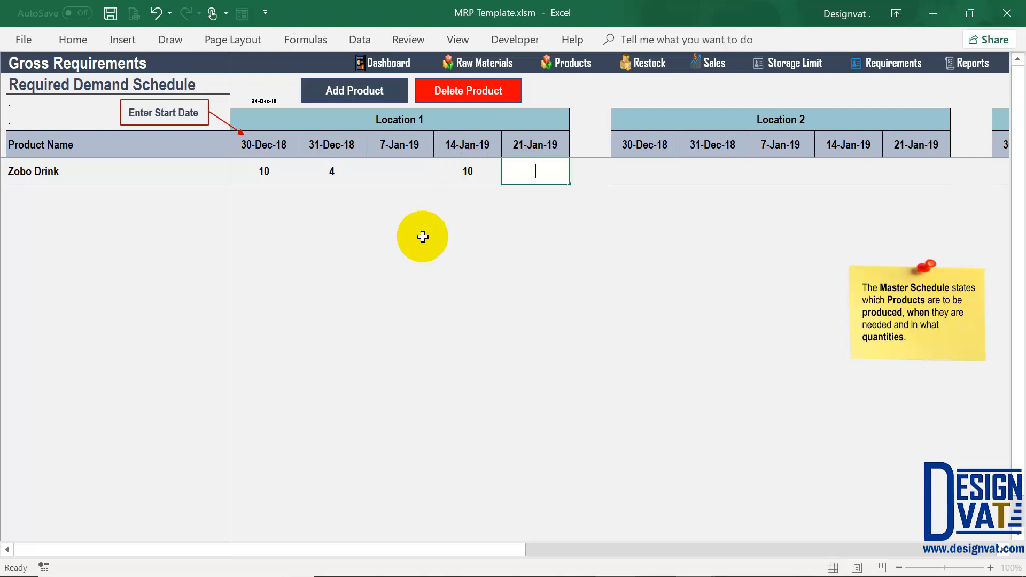
type("4")
Review Zobo Drink's weekly demand row for Location 1 and the matching entry cells for Location 2
left_click_drag(534, 169, 265, 162)
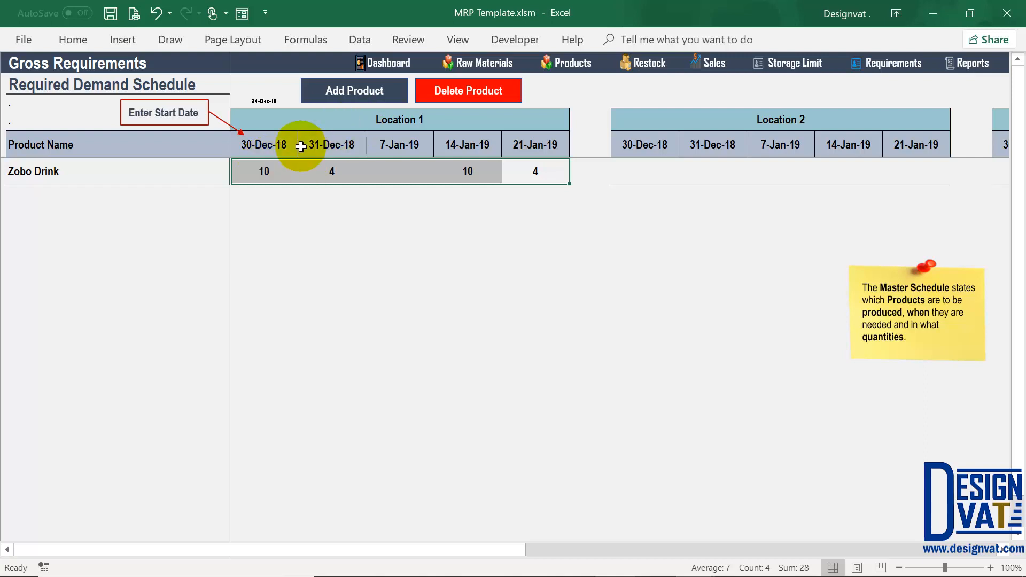
left_click(312, 123)
left_click(260, 171)
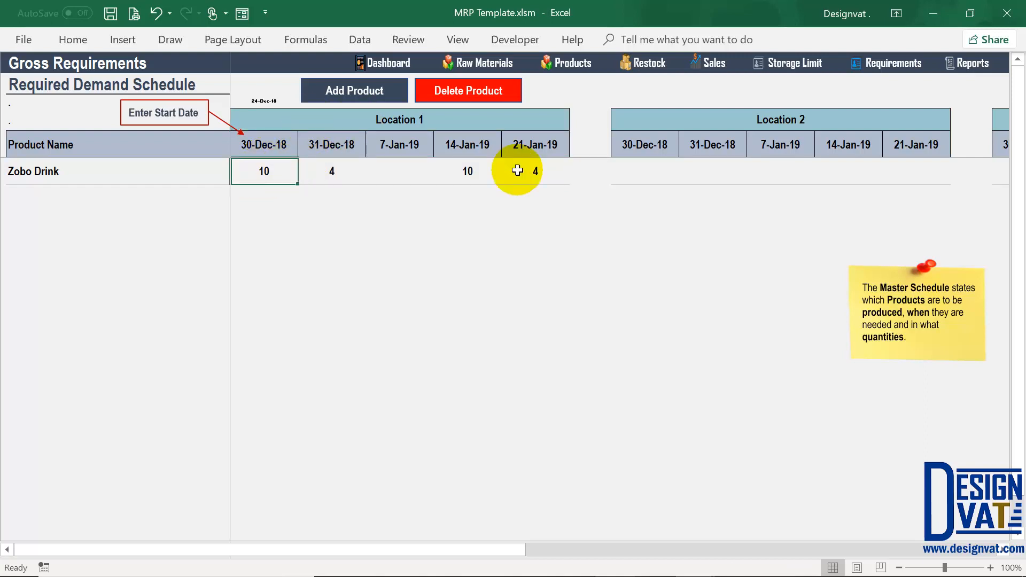
left_click(517, 170, "shift")
left_click(745, 116)
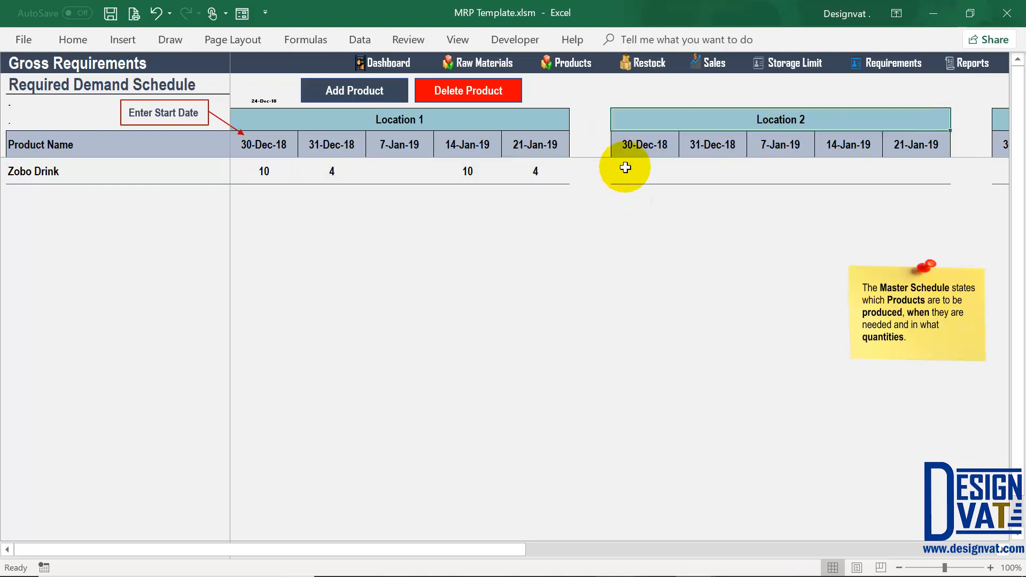
left_click(625, 167)
left_click(922, 163, "shift")
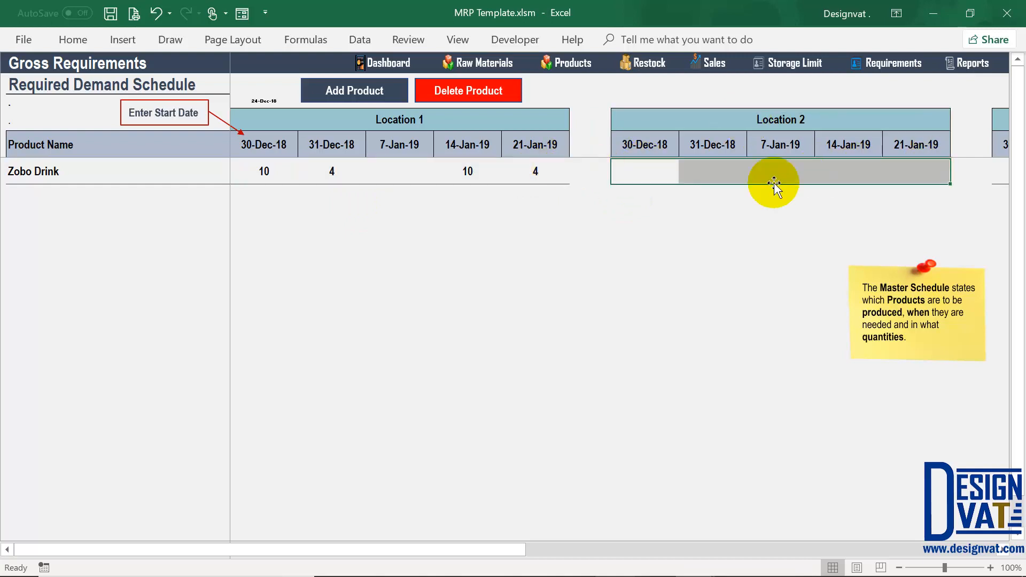
View the product selection form, close it without choosing a product, and review Location 1's dates and Zobo Drink quantities
left_click(280, 167)
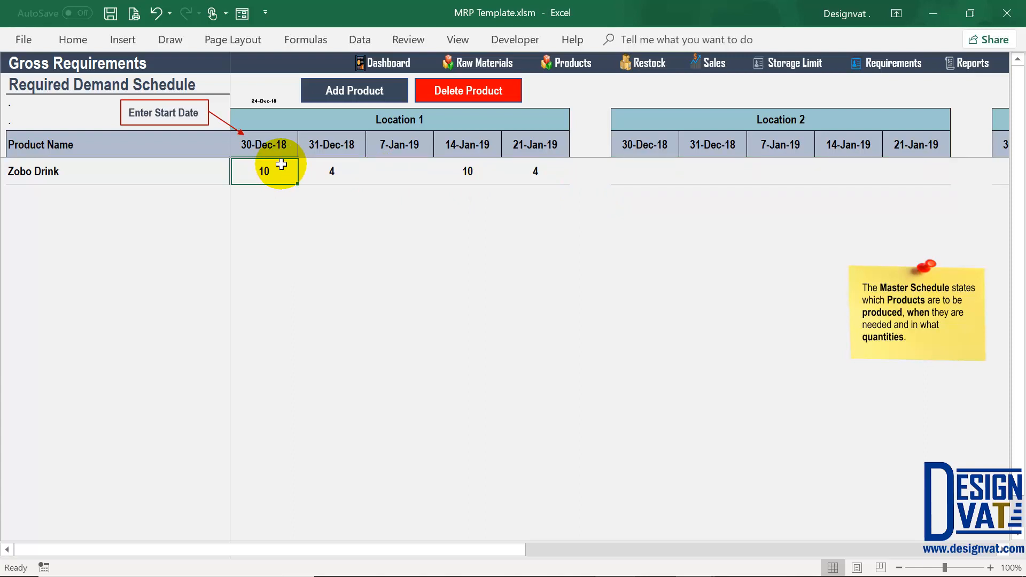
left_click(358, 83)
left_click(477, 423)
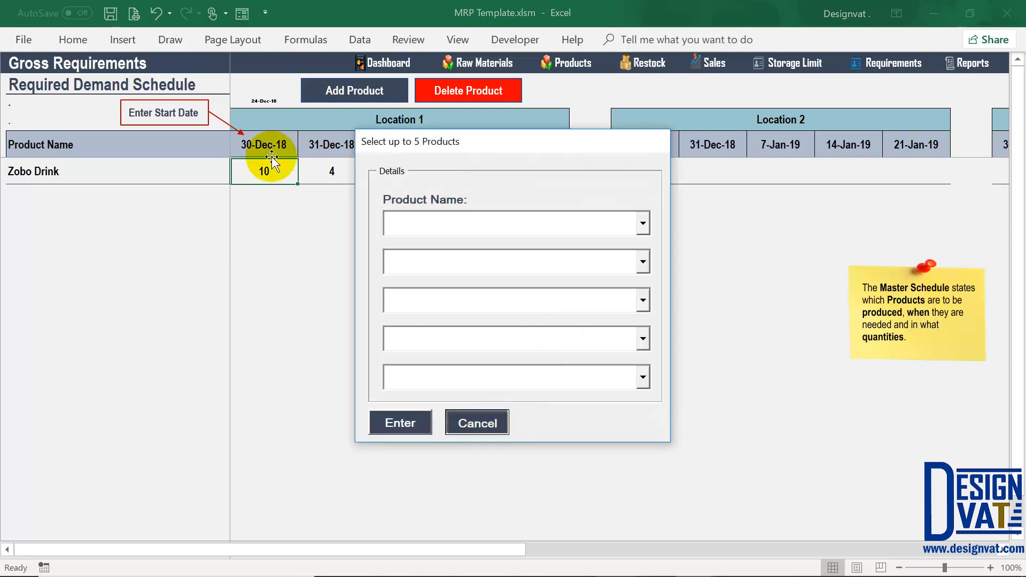
left_click_drag(267, 145, 531, 145)
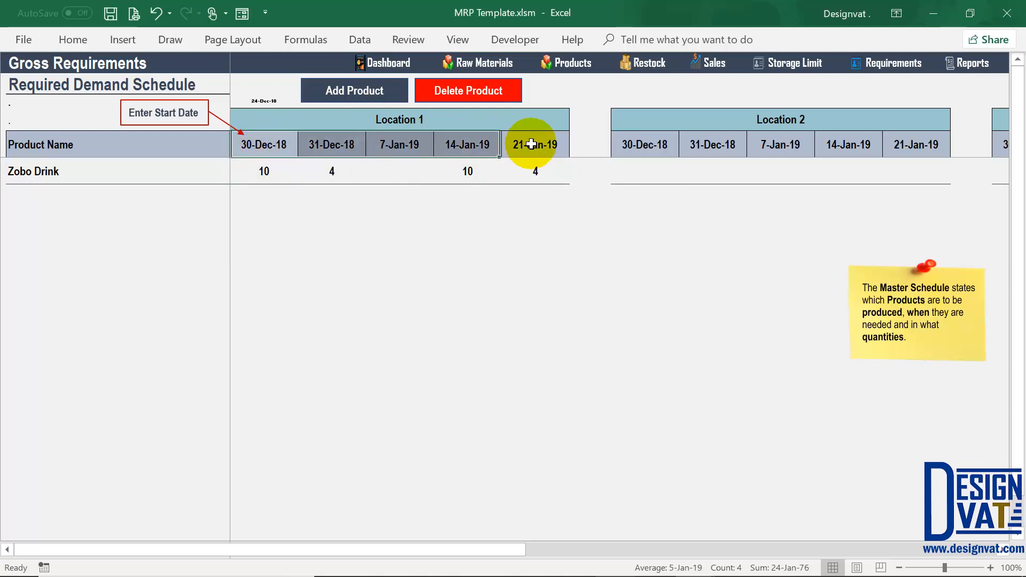
left_click(259, 150)
left_click_drag(272, 171, 536, 171)
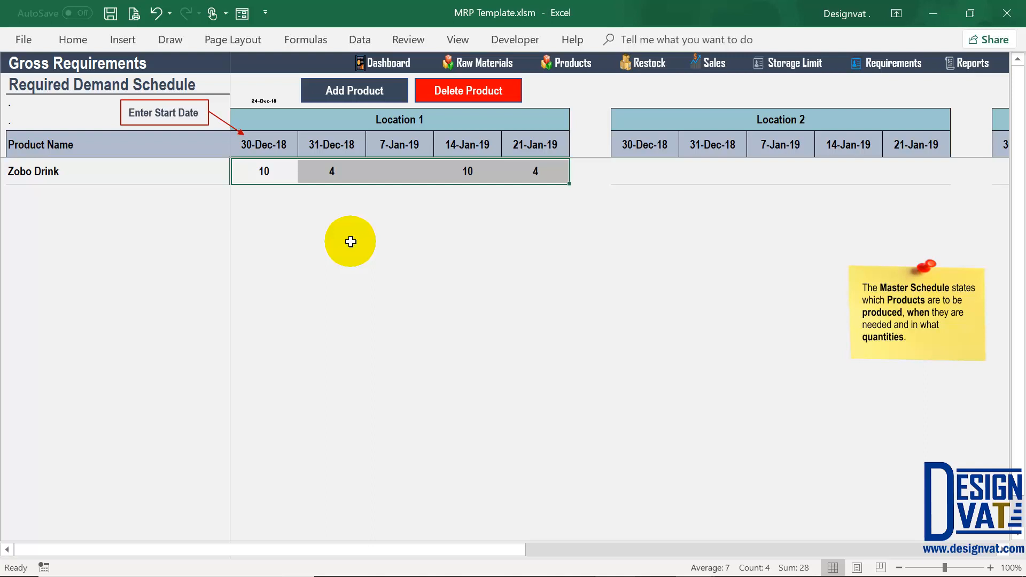
left_click(278, 177)
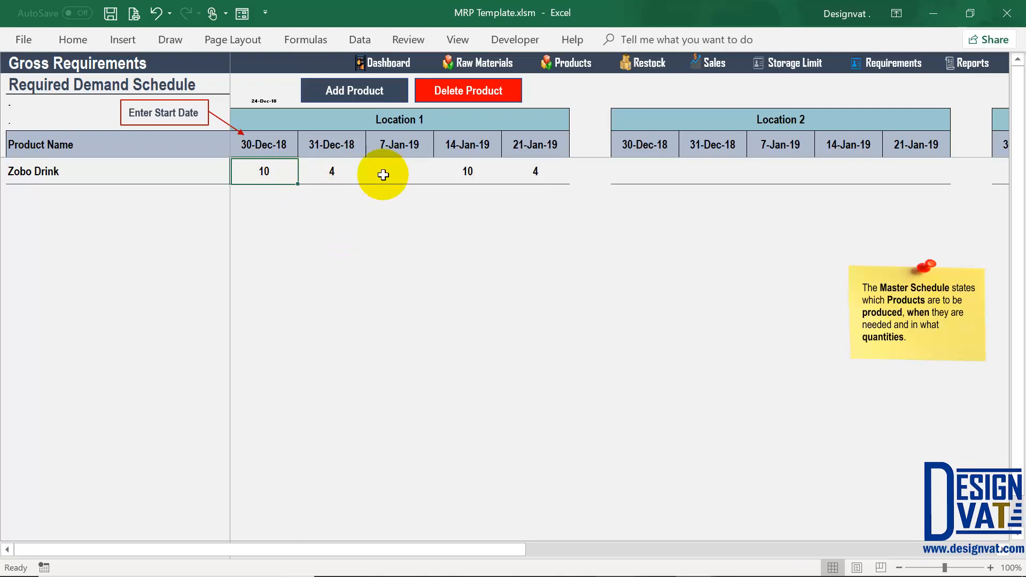
Open the Net Requirement Schedule from the reports dashboard
left_click(983, 65)
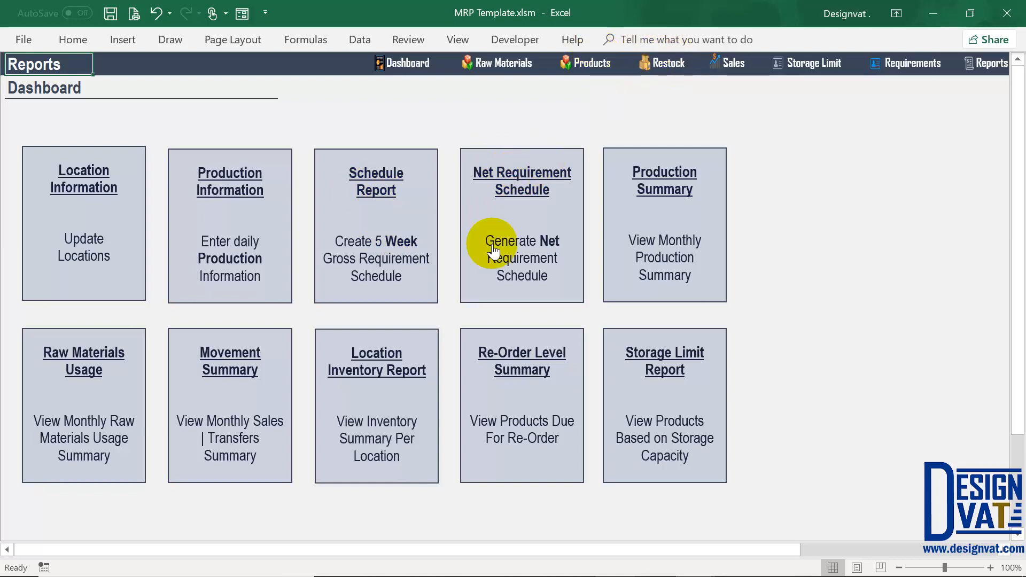
left_click(505, 227)
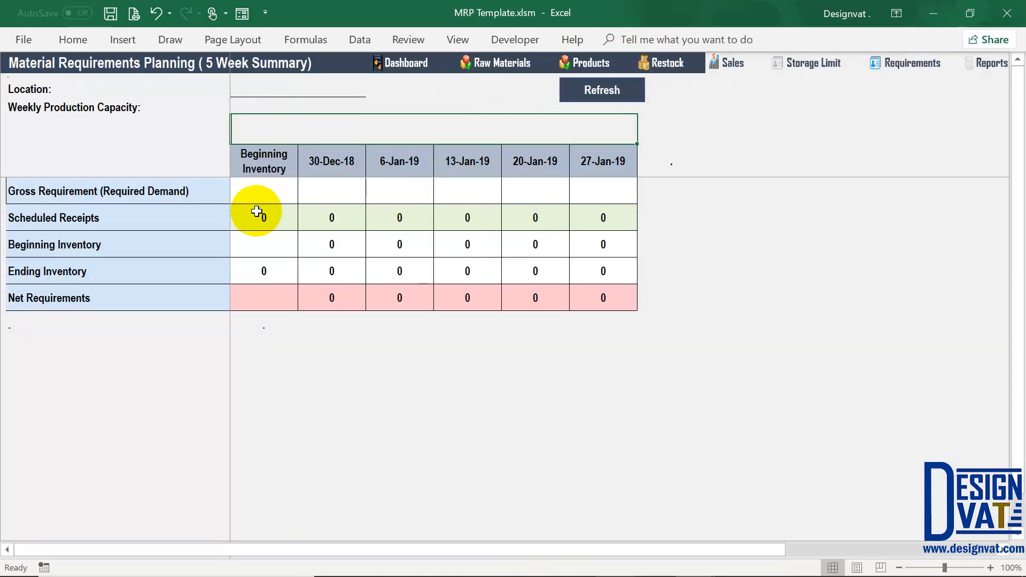
Check the five-week summary's gross requirement row and Location field, and return to the required demand schedule
left_click(268, 194)
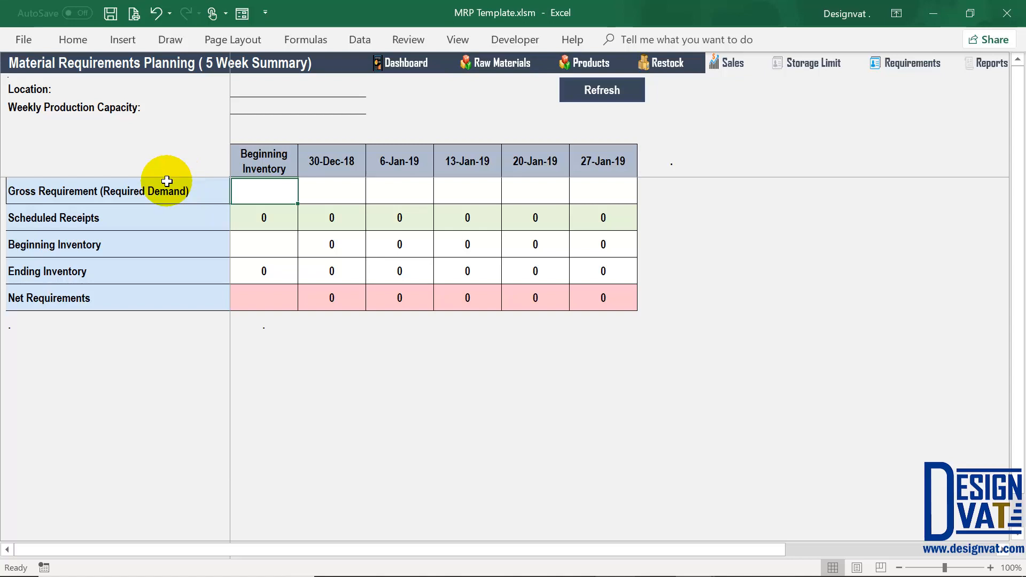
left_click(65, 89)
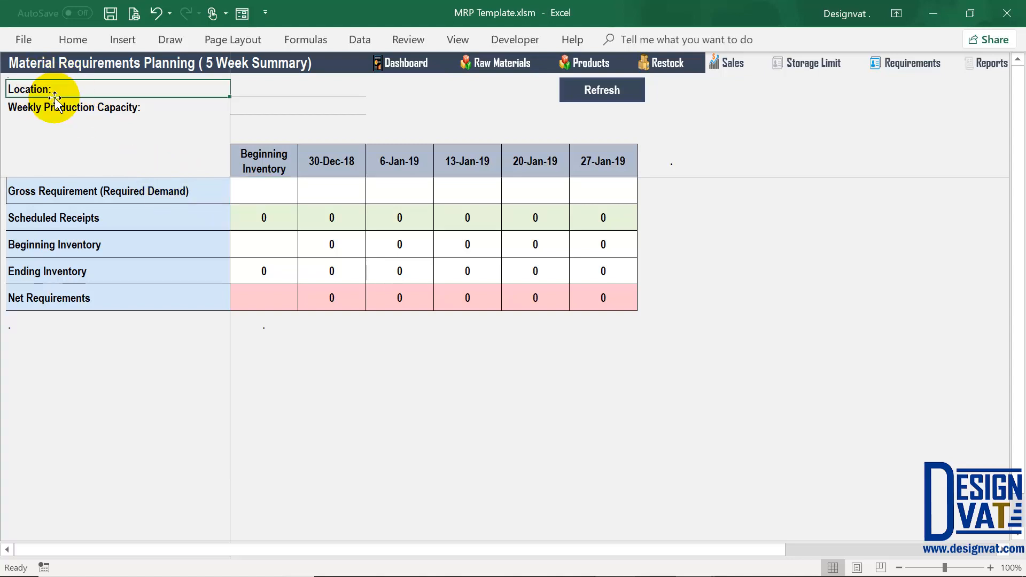
left_click(991, 63)
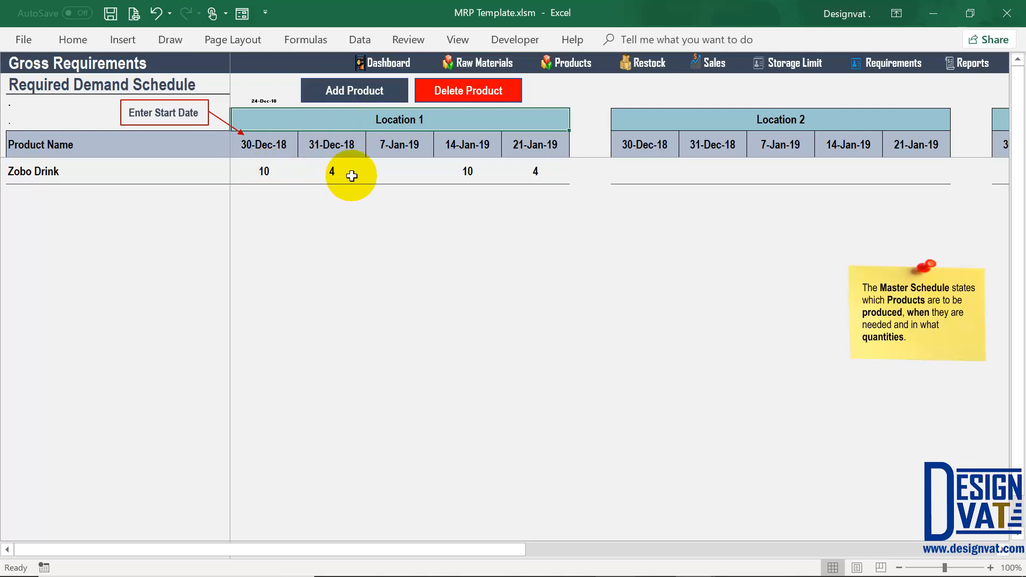
Enter Zobo Drink's demand at Location 2 as 11 for 30-Dec-18 and 12 for 31-Dec-18
left_click(669, 117)
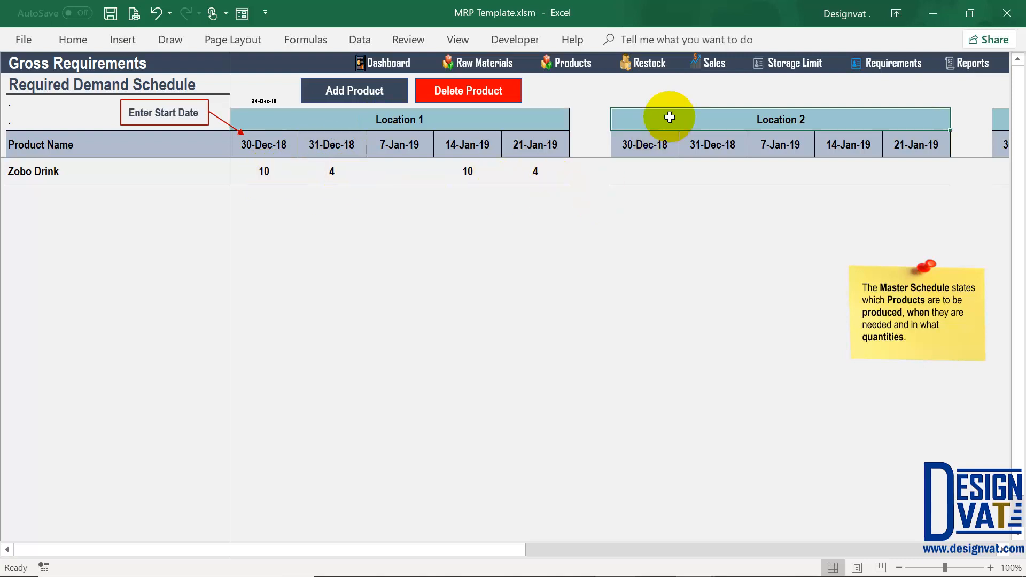
left_click(648, 180)
type("11")
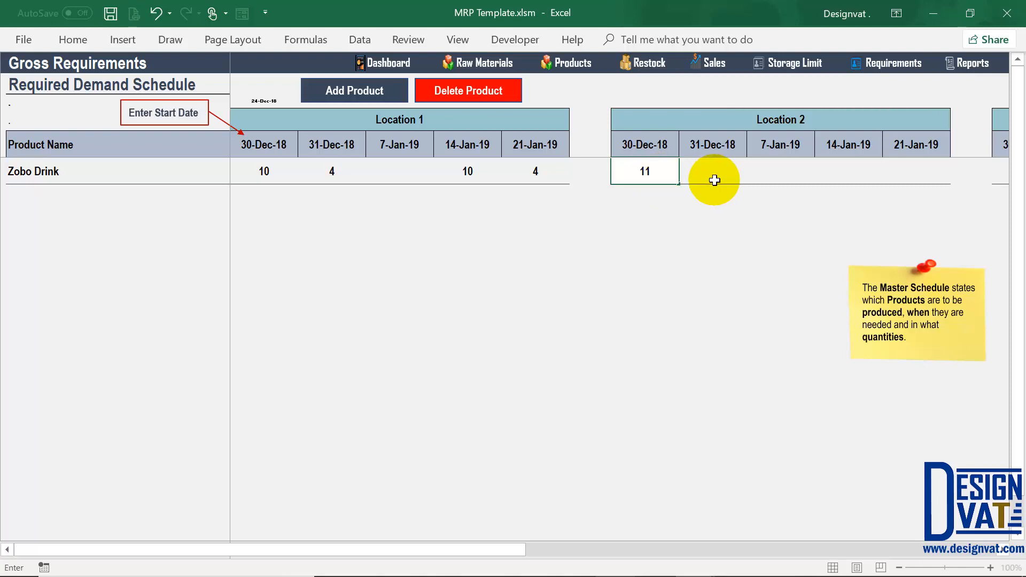
left_click(714, 180)
type("12")
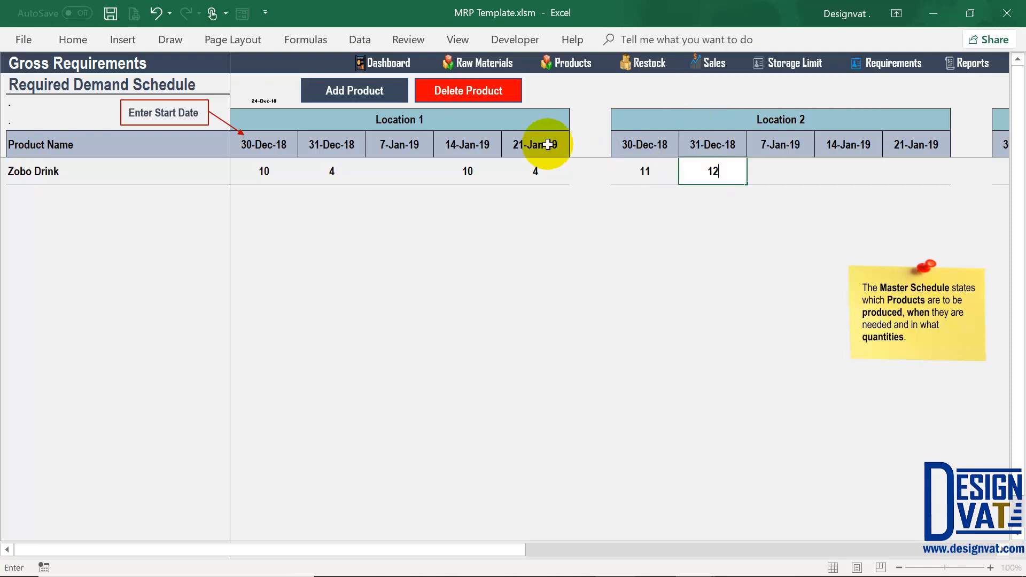
left_click(516, 171)
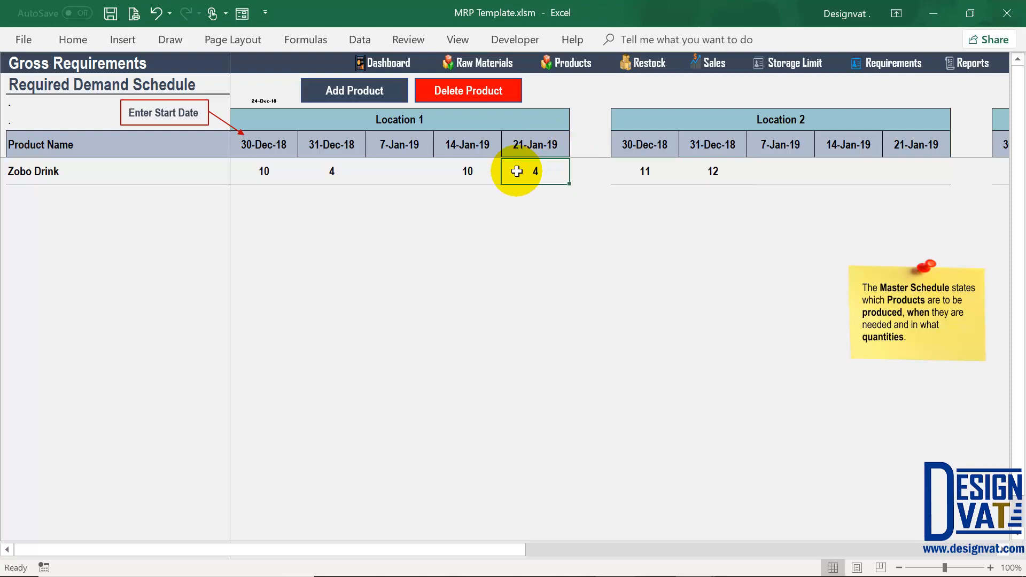
Reopen the five-week net requirement summary and set its location to Location 1
left_click(967, 80)
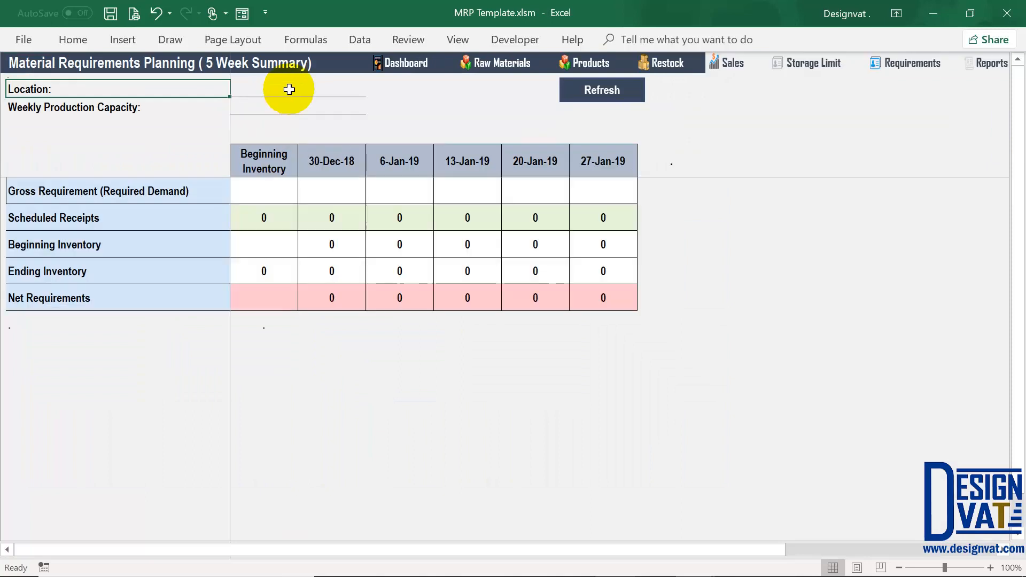
left_click(376, 92)
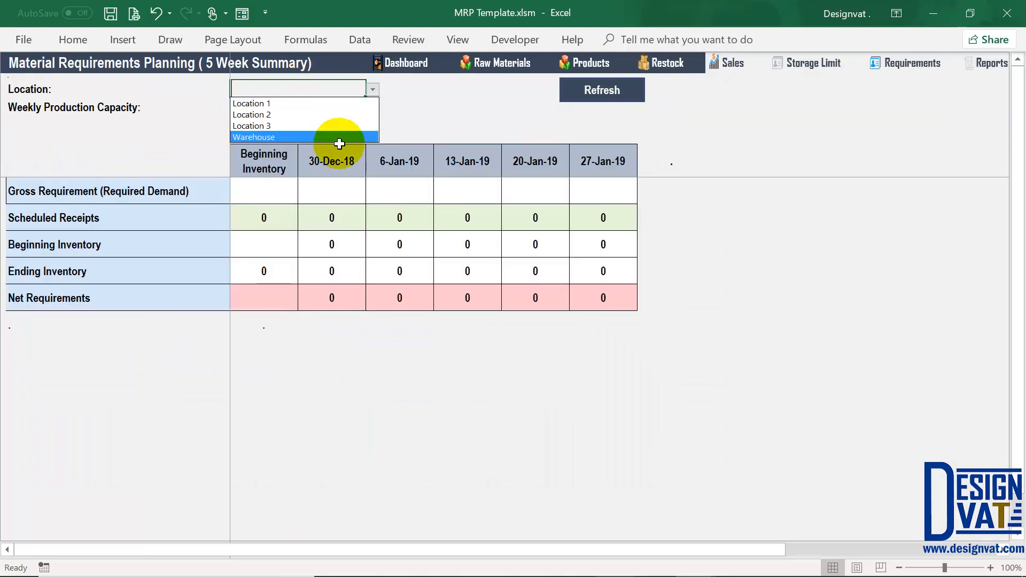
left_click(329, 106)
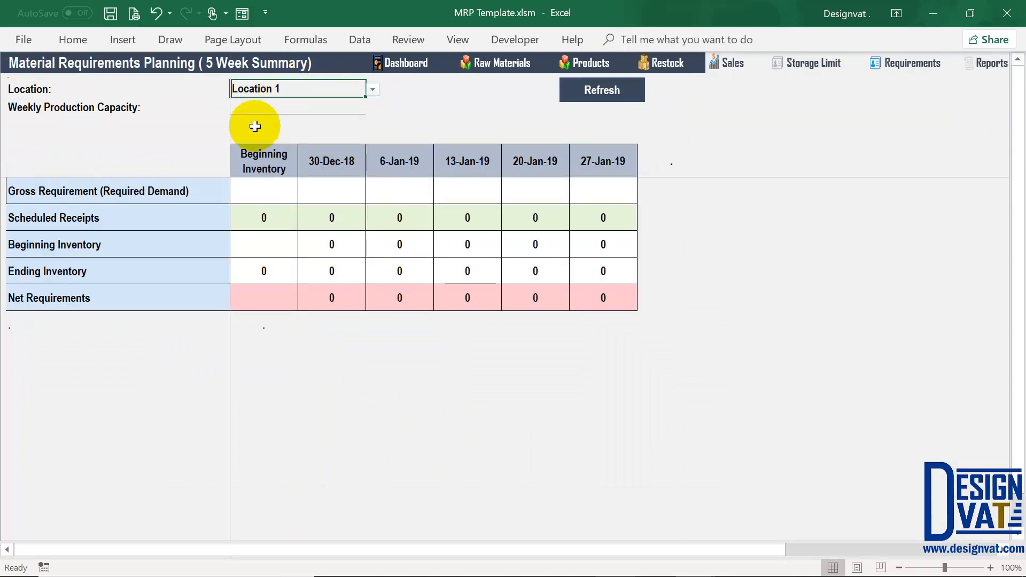
Check the Scheduled Receipts row and set the Weekly Production Capacity to 2
left_click(278, 106)
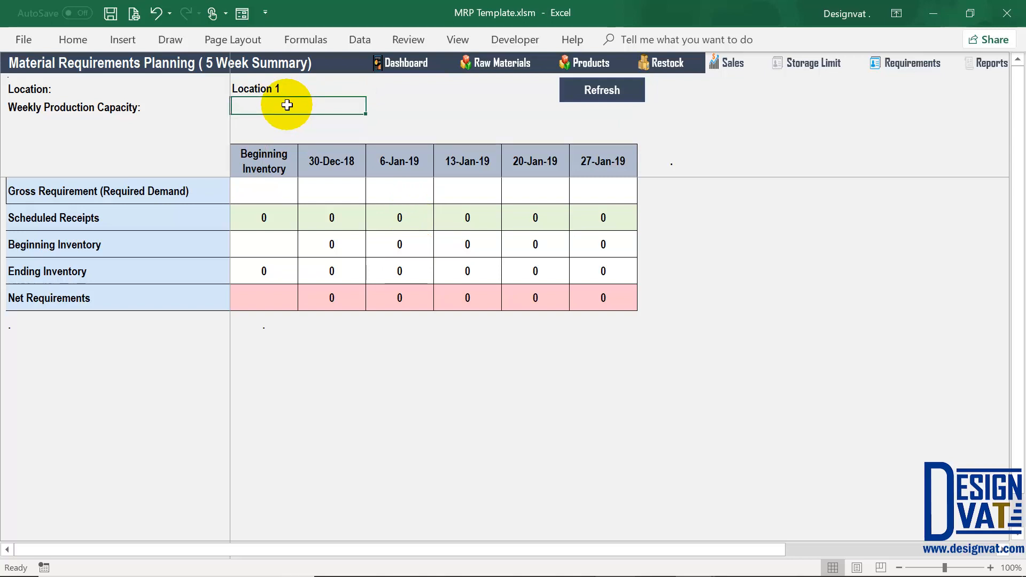
left_click(119, 219)
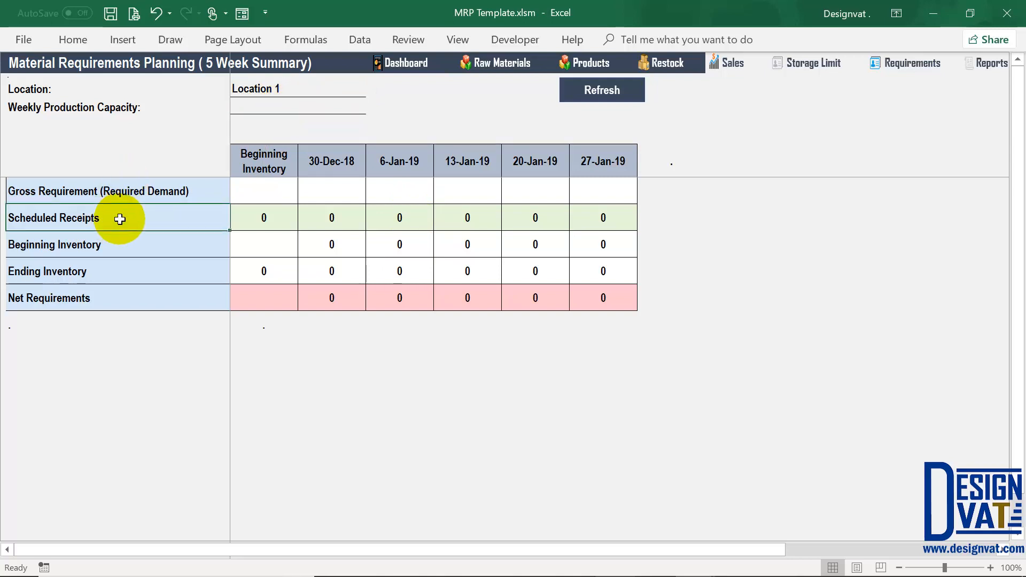
left_click(264, 115)
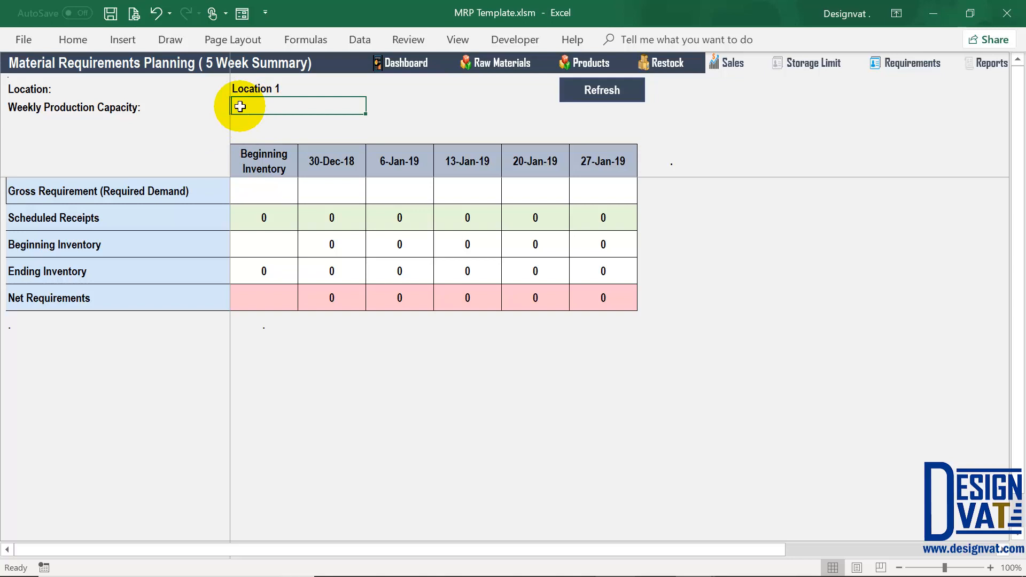
left_click(387, 217)
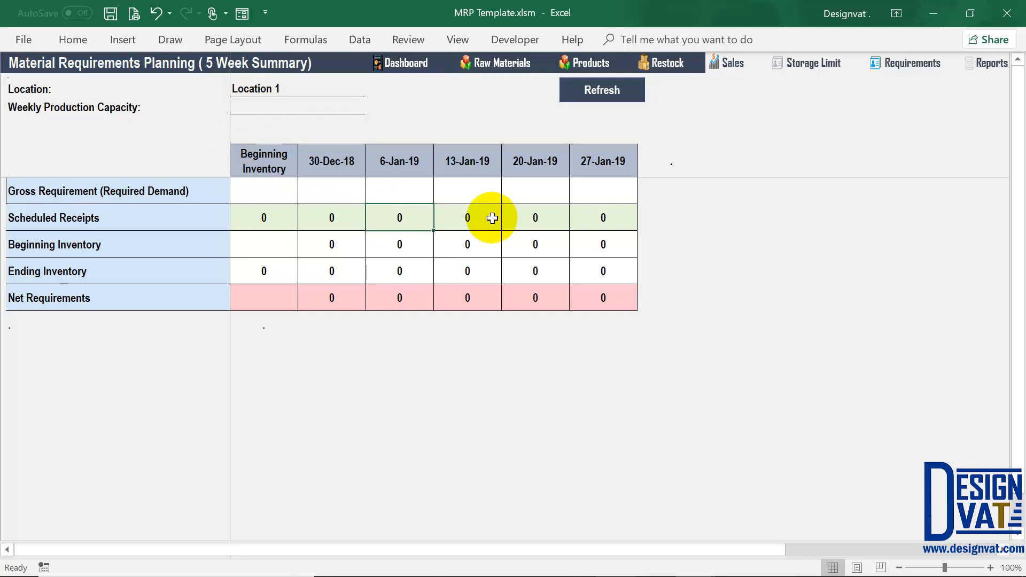
left_click(587, 217)
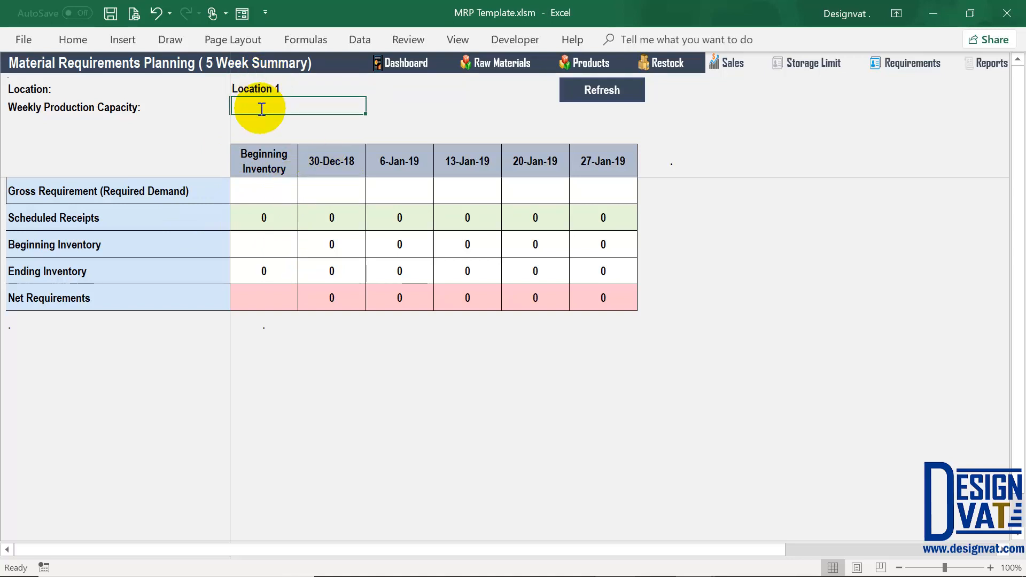
type("2")
key("Tab")
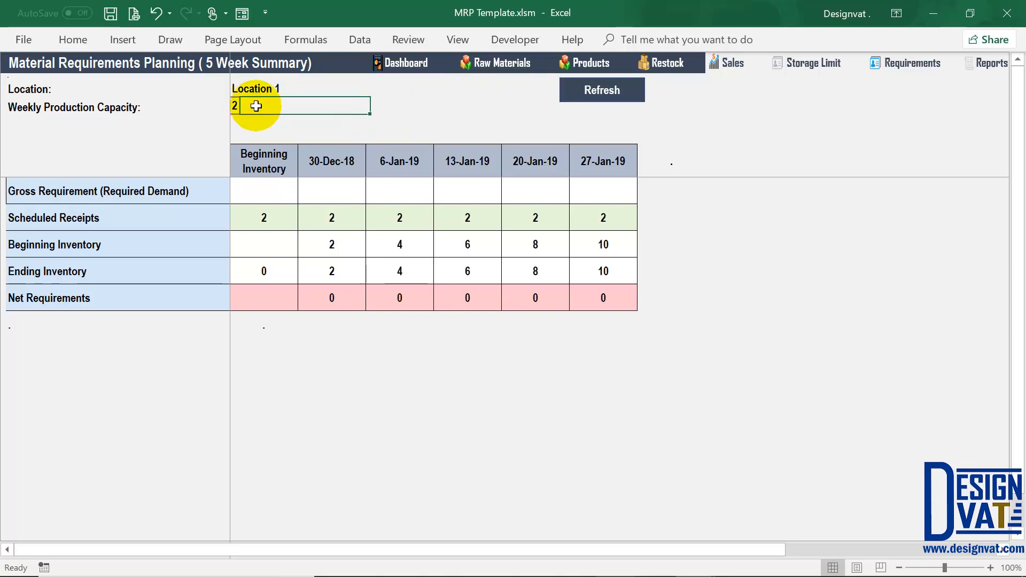
Compare the production capacity with the Scheduled Receipts row, and refresh the summary to generate the product requirement tables for Location 1
left_click(240, 107)
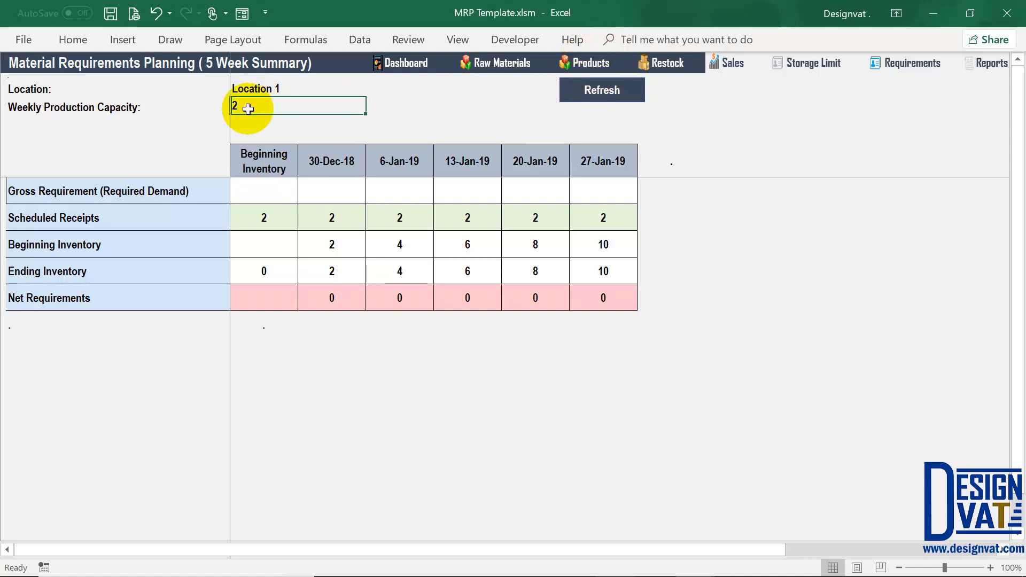
left_click(80, 216)
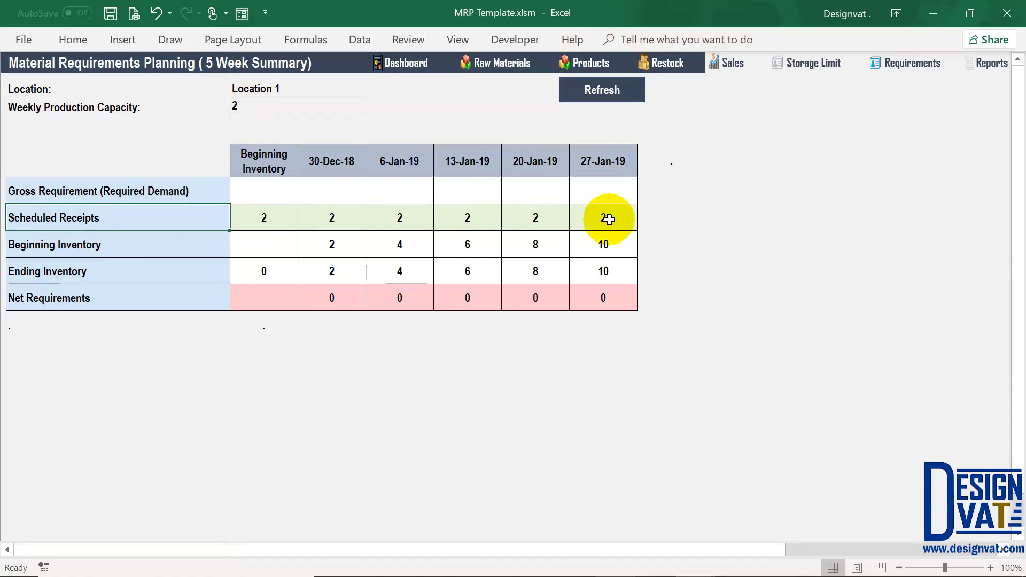
left_click(247, 105)
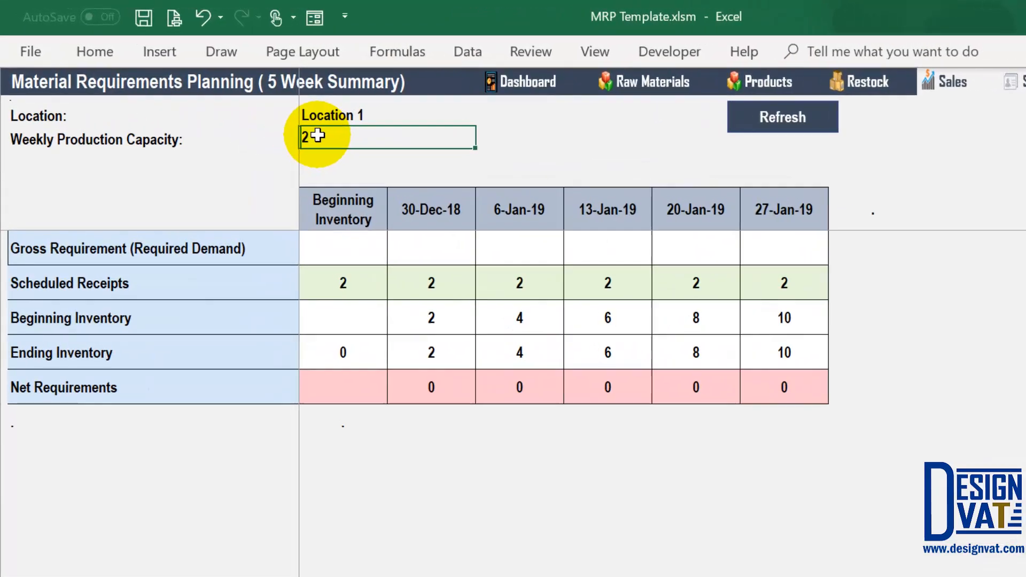
left_click_drag(355, 114, 377, 141)
left_click(611, 140)
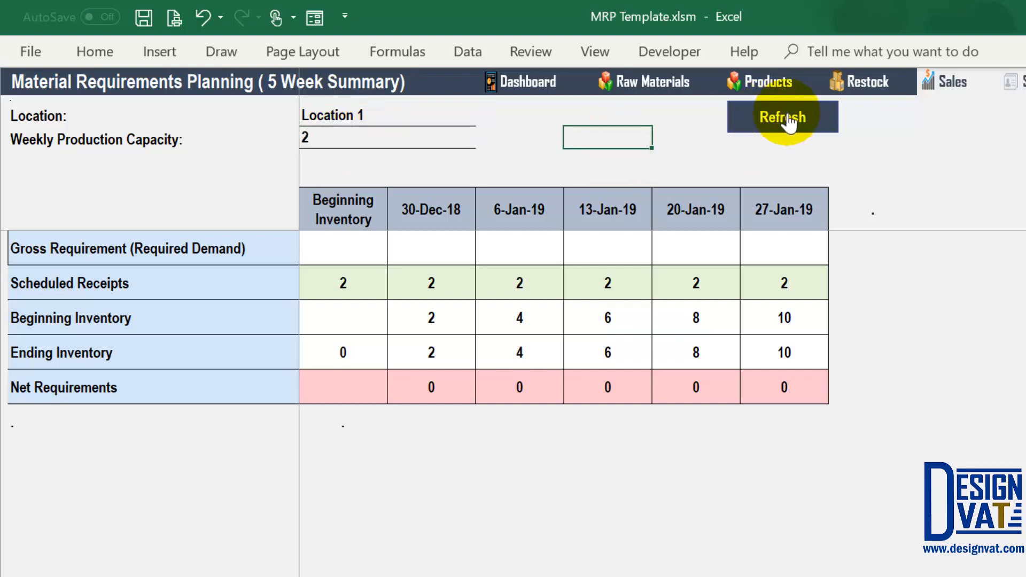
left_click(776, 113)
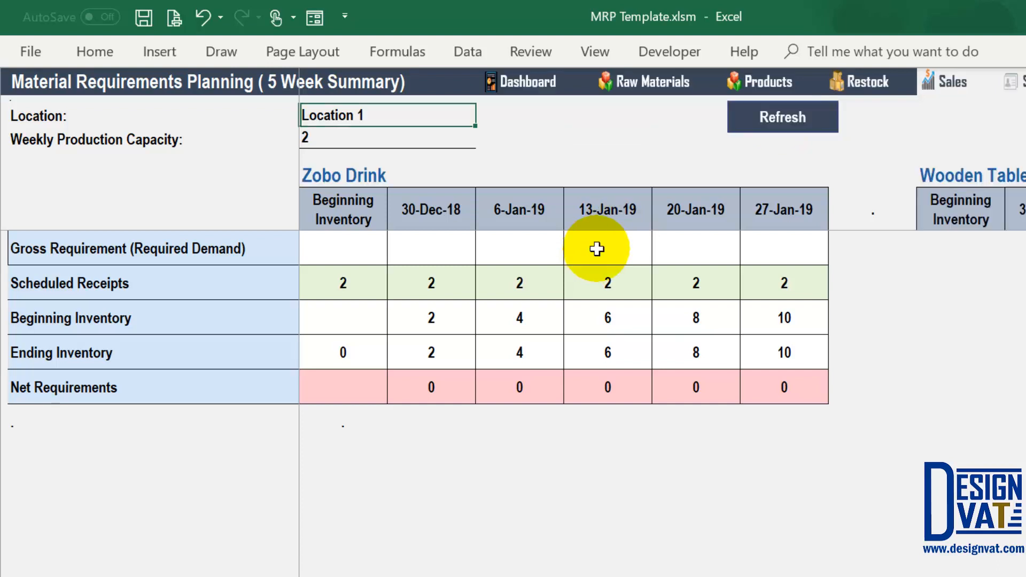
left_click(344, 172)
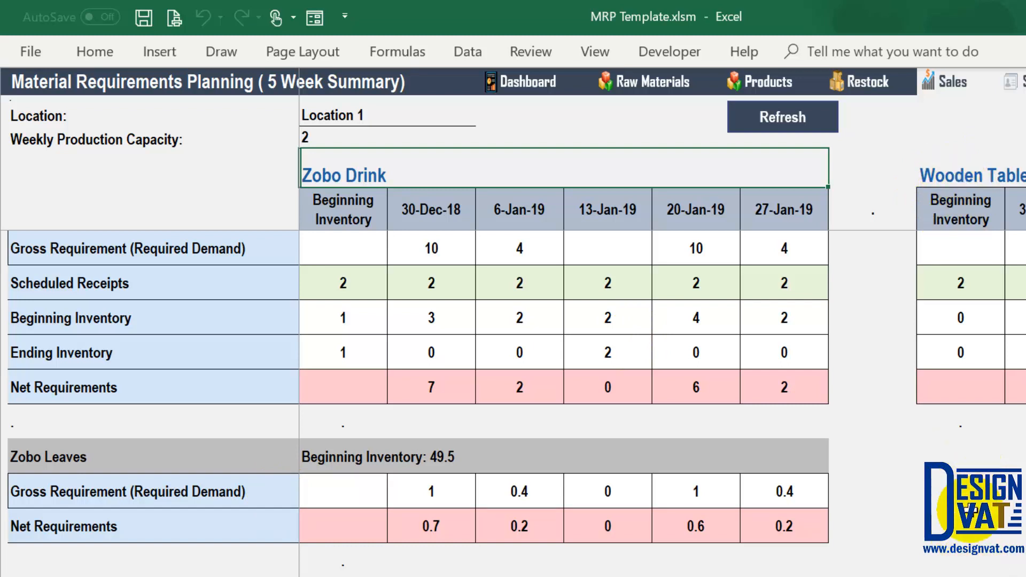
Examine Zobo Drink's weekly gross requirements for Location 1, from 30-Dec-18 to 27-Jan-19
left_click(366, 117)
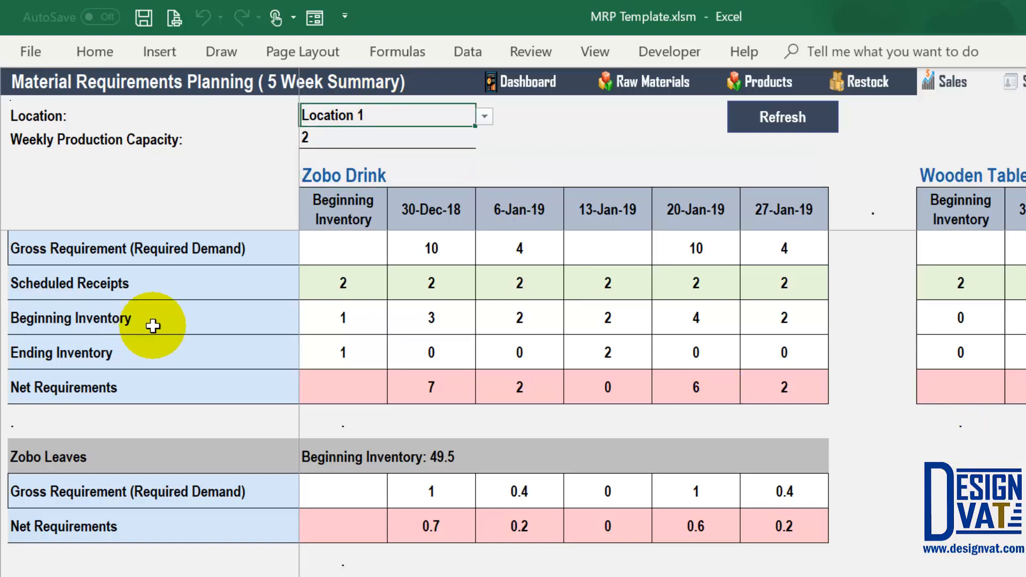
left_click(62, 251)
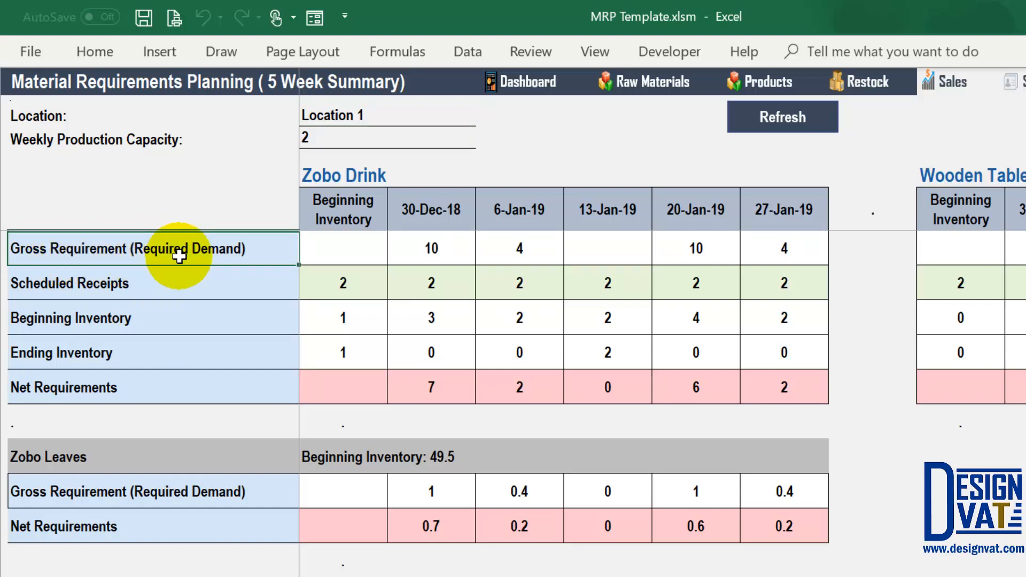
key("Right")
key("Right")
key("Right")
key("Right")
key("Right")
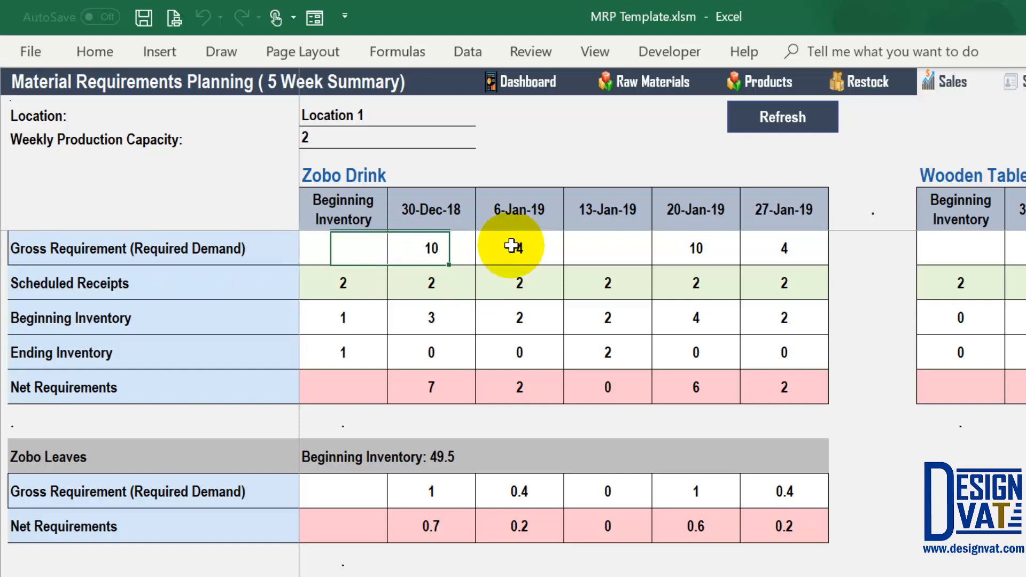
left_click_drag(809, 253, 436, 248)
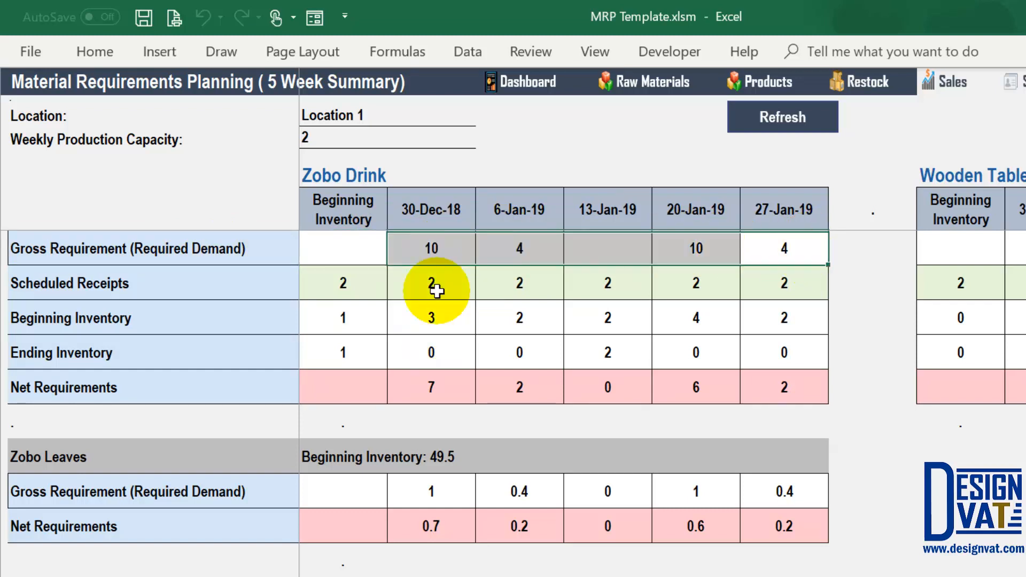
Switch the summary to Location 2 and check Zobo Drink's gross requirement row
left_click(345, 117)
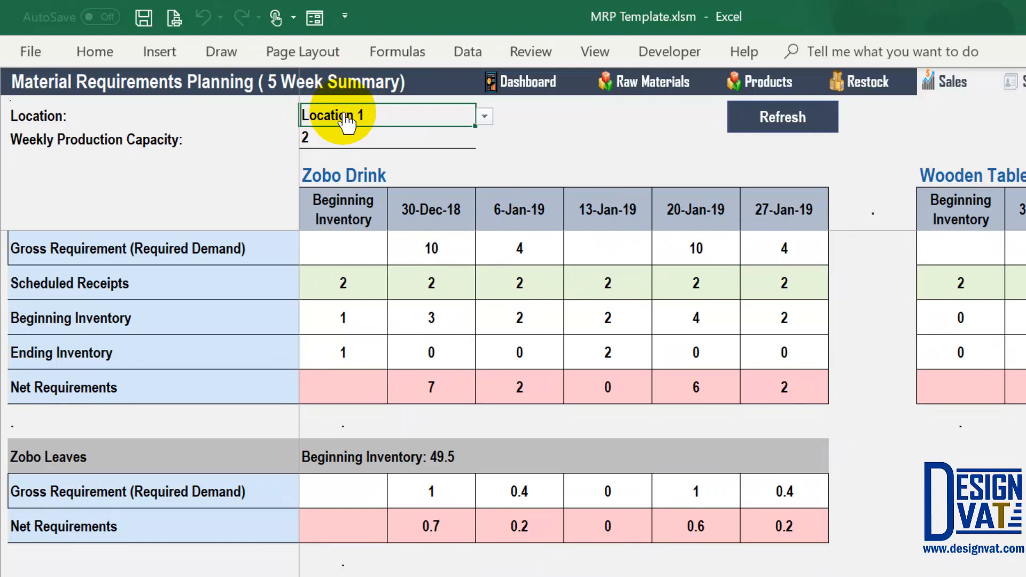
left_click(483, 117)
left_click(359, 126)
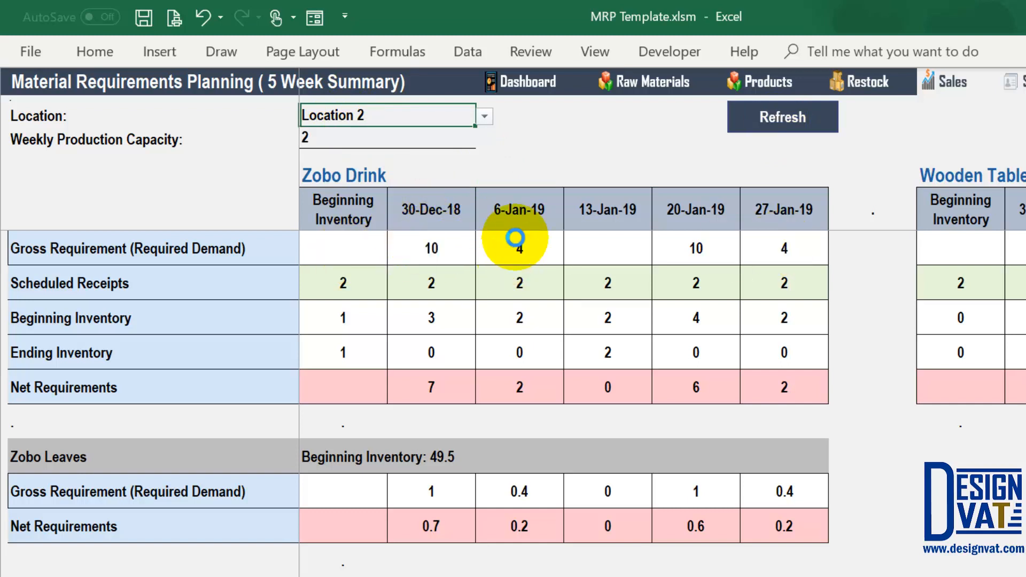
left_click(518, 239)
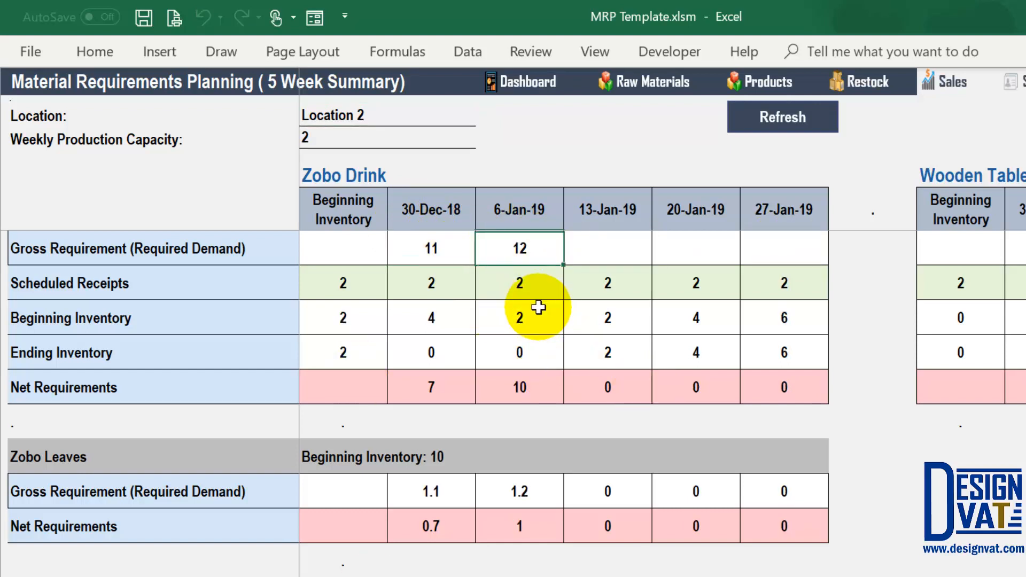
left_click(123, 246)
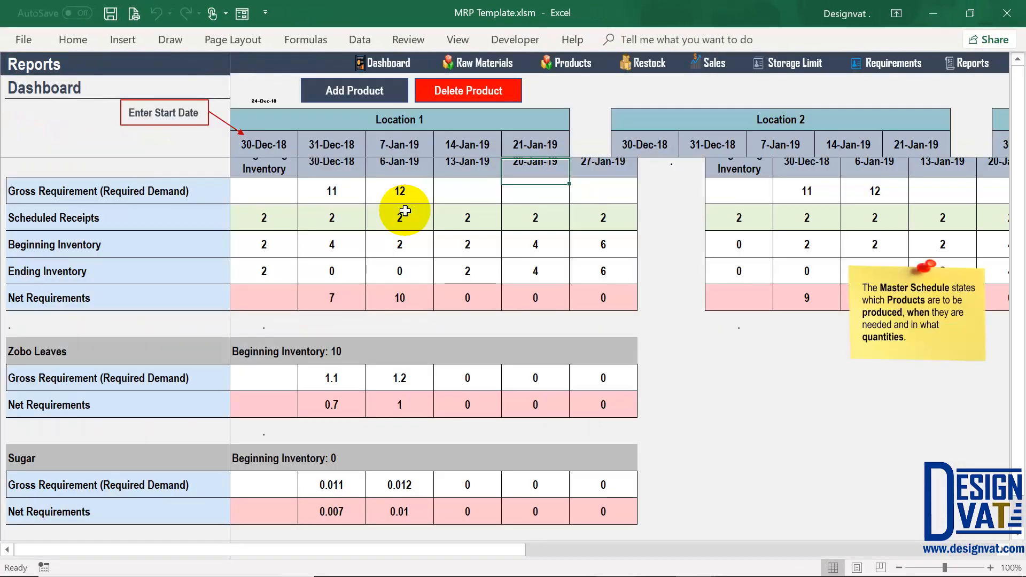
Return to the required demand schedule and review Zobo Drink's weekly demand for Location 1 and Location 2
left_click_drag(271, 172, 539, 172)
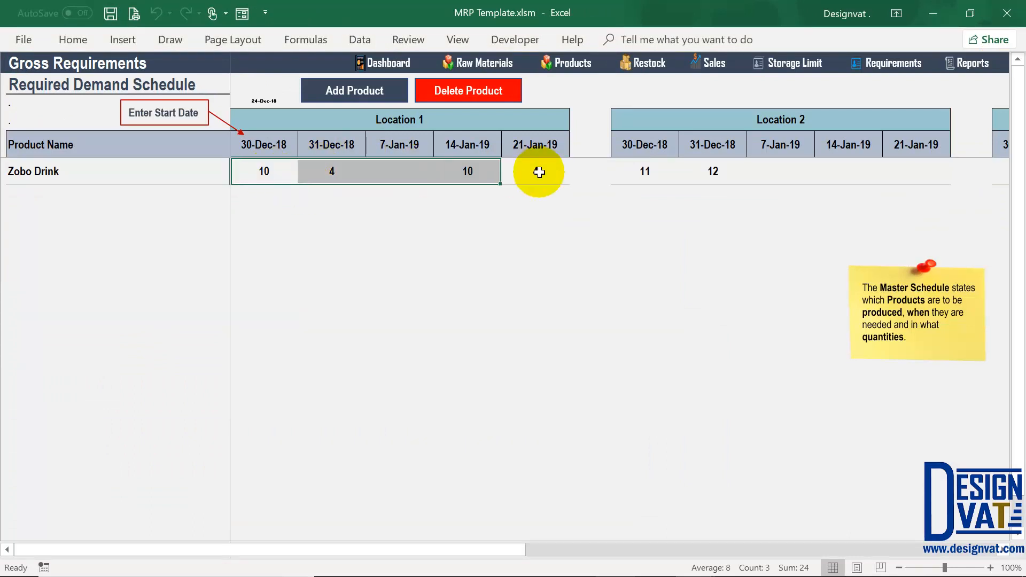
left_click(400, 124)
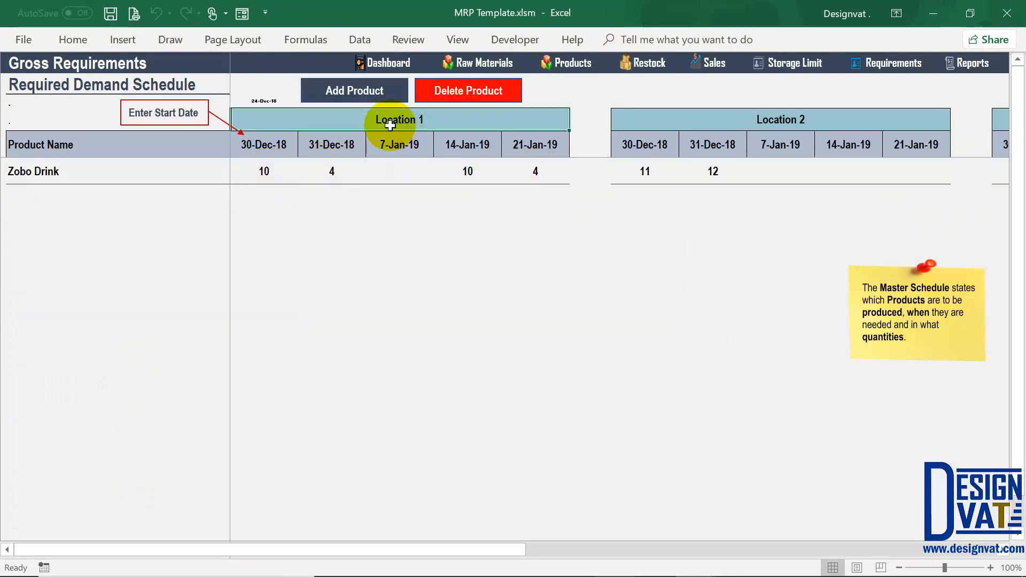
left_click(39, 171)
left_click(262, 173)
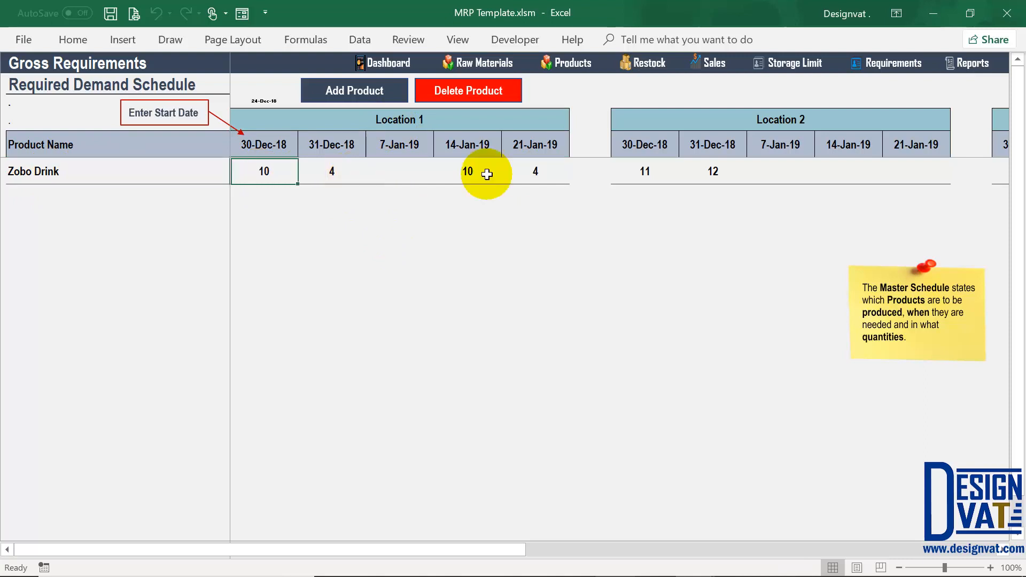
left_click_drag(487, 174, 540, 172)
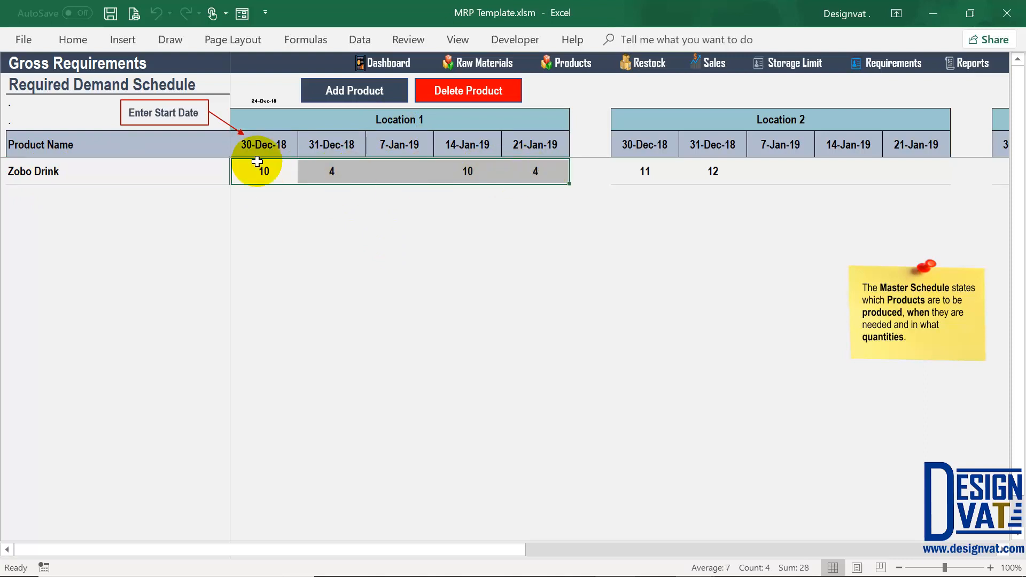
left_click(639, 170)
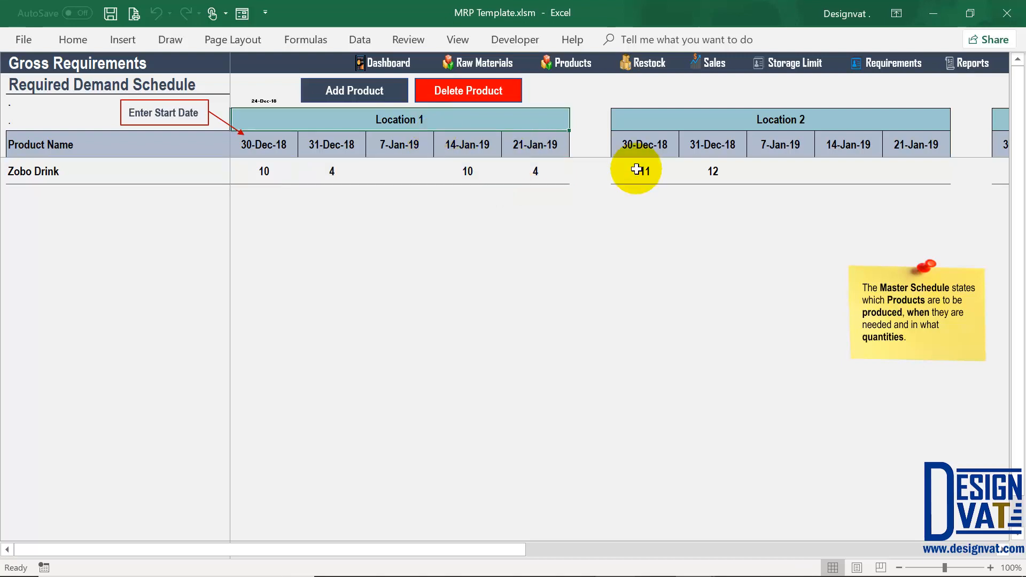
Check Zobo Drink's demand for Location 2, return to the five-week requirements summary and switch it to Location 1
left_click(721, 172)
left_click(728, 120)
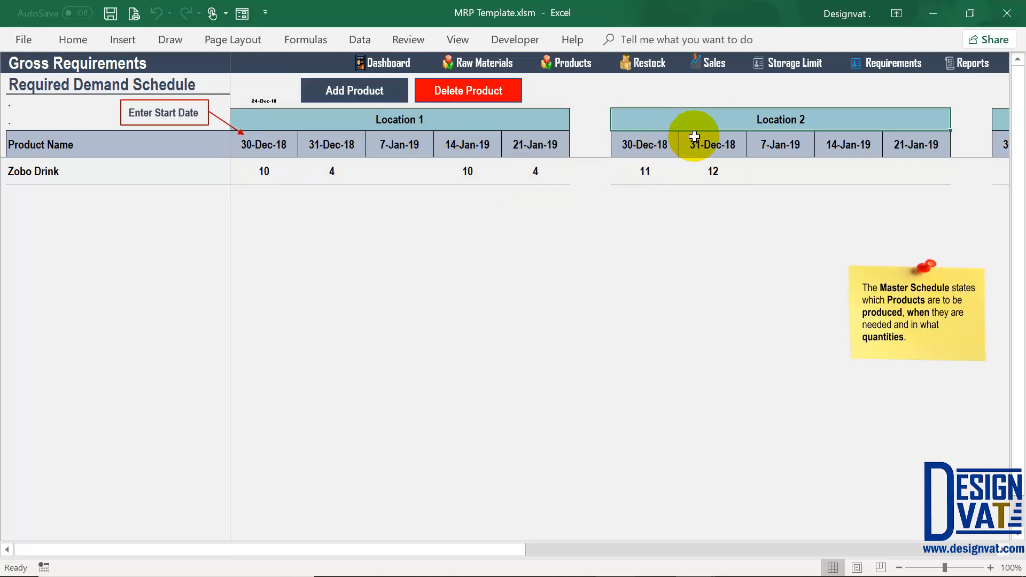
left_click(970, 62)
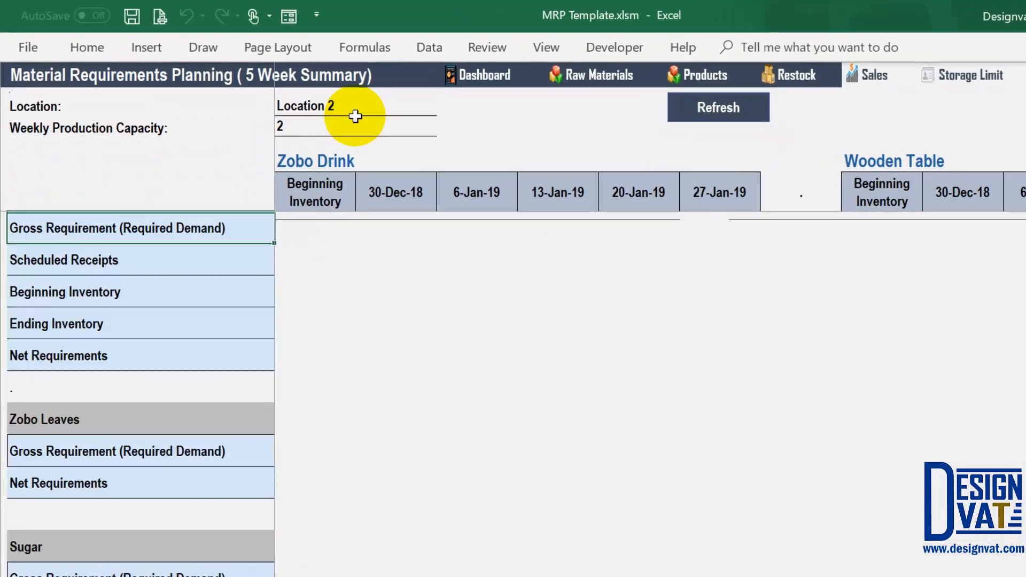
left_click(396, 103)
left_click(404, 102)
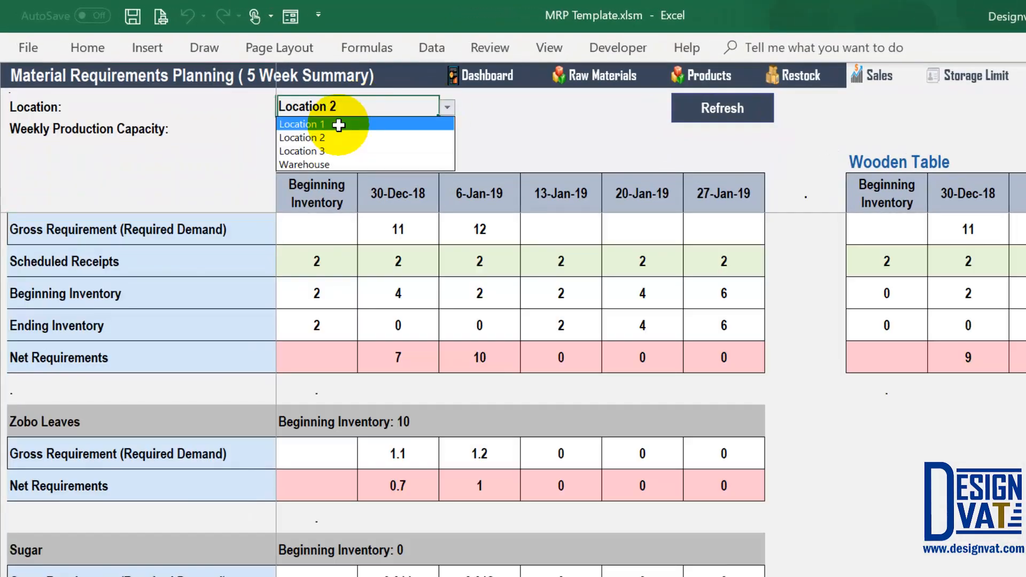
left_click(398, 119)
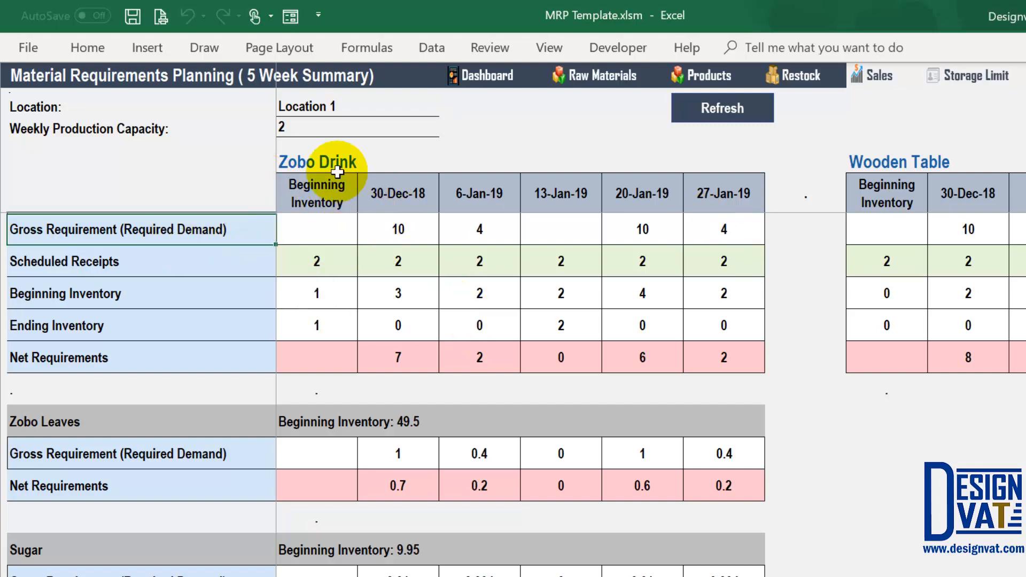
Compare Zobo Drink's scheduled receipts across all weeks with the weekly production capacity for Location 1
left_click(328, 159)
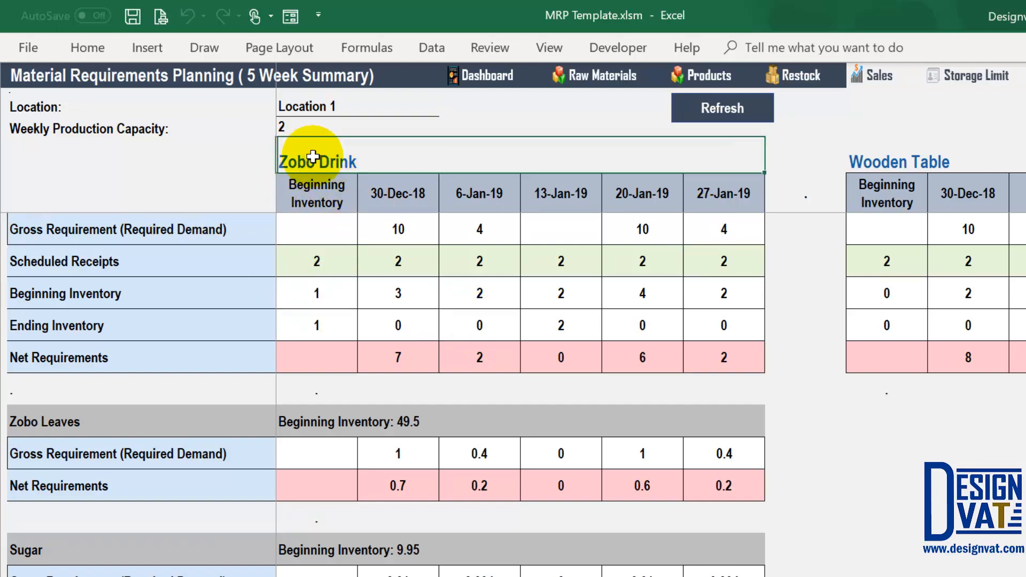
left_click(153, 266)
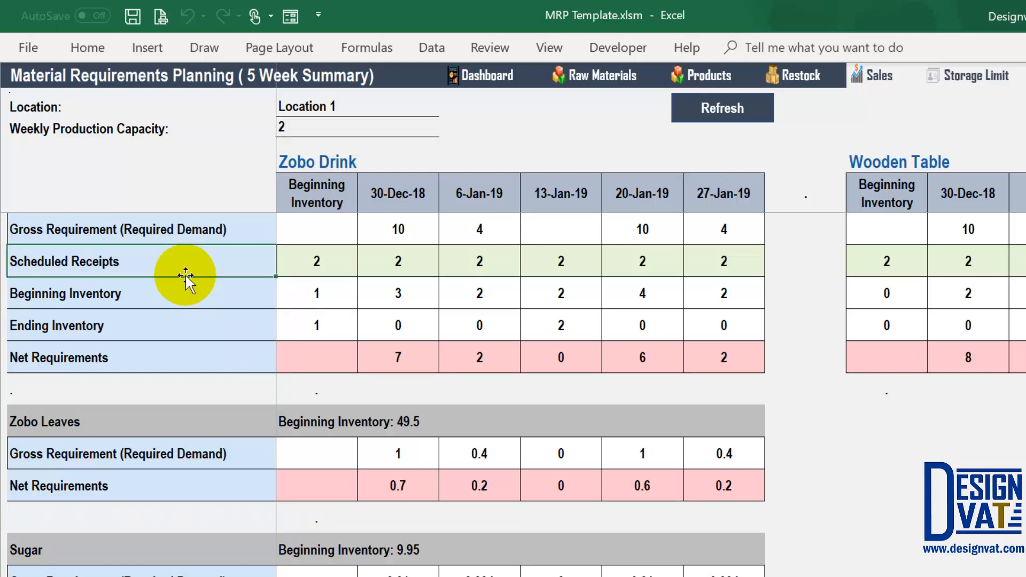
left_click(235, 130)
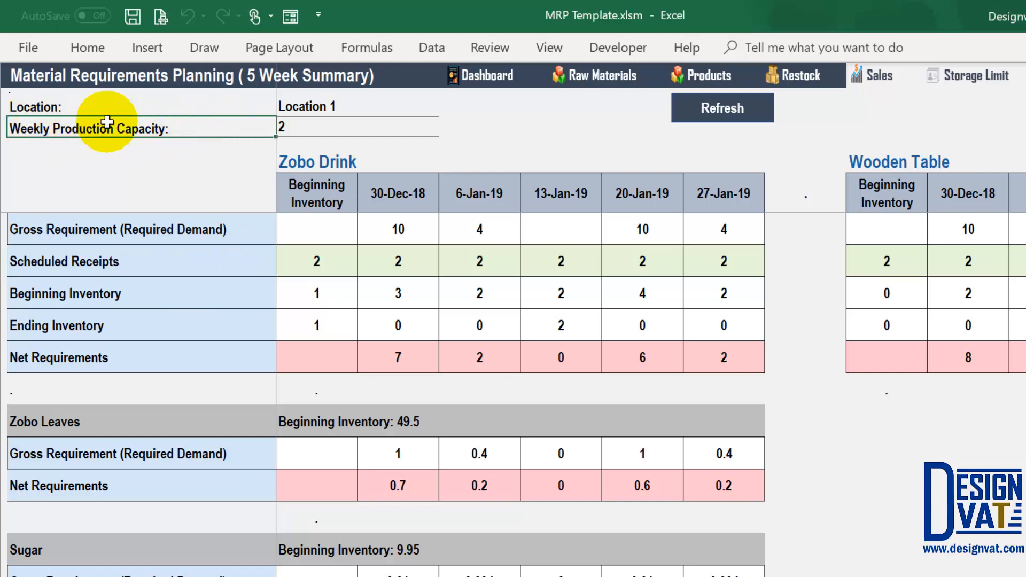
type("2")
left_click_drag(317, 262, 479, 262)
left_click_drag(714, 266, 716, 264)
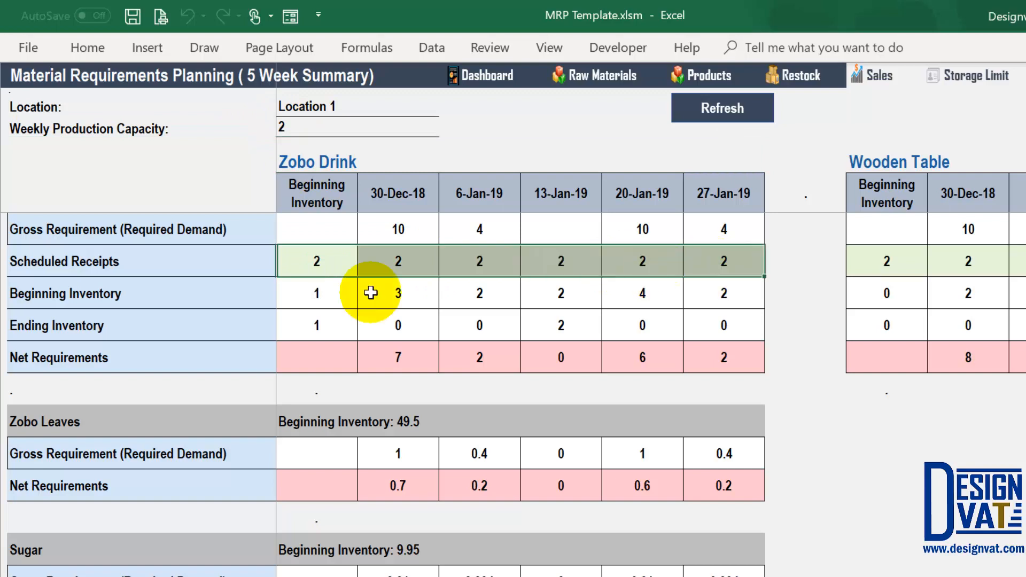
Examine Zobo Drink's beginning inventory before the 30-Dec-18 week in the Location 1 summary
left_click(80, 293)
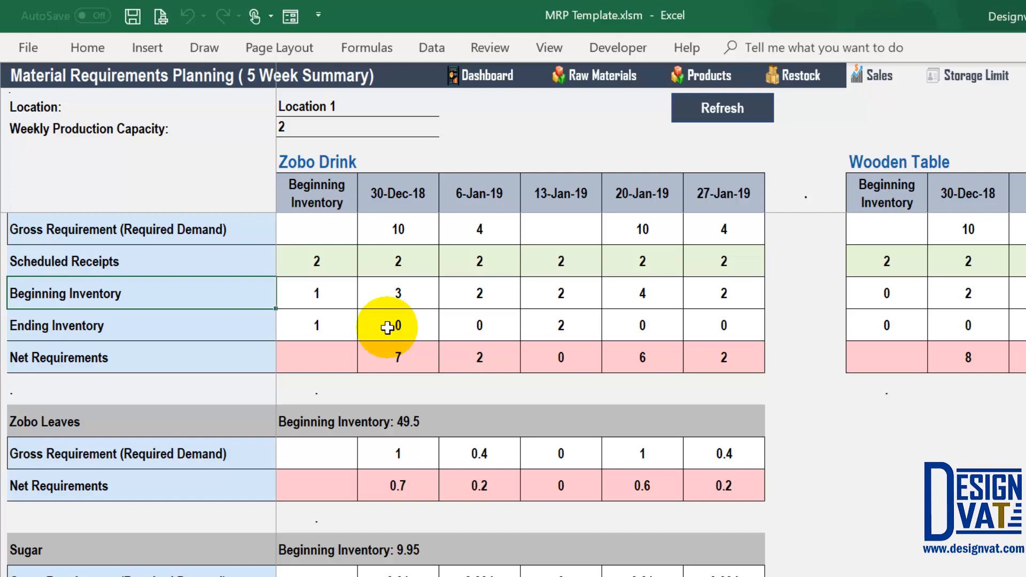
left_click(356, 164)
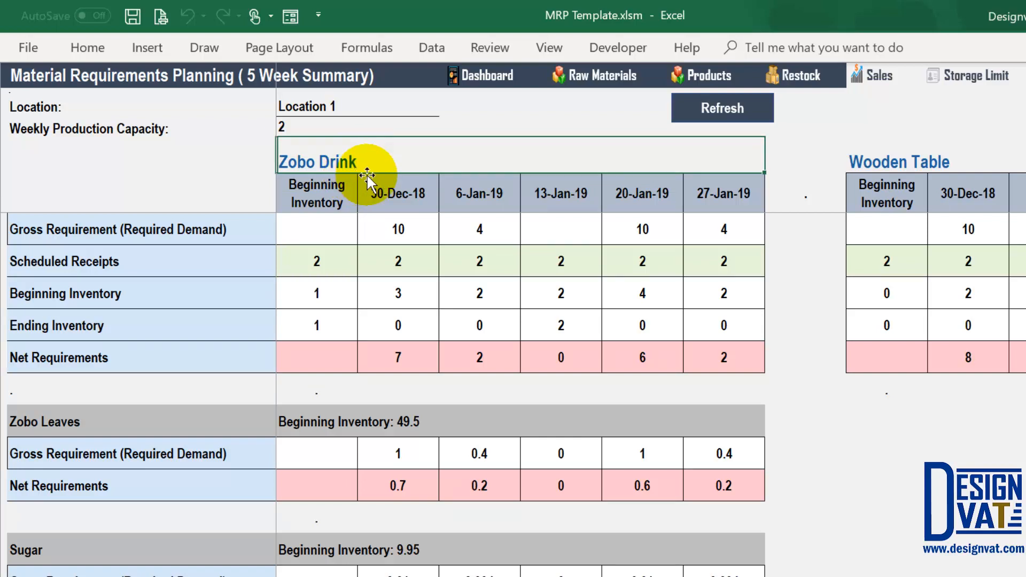
left_click(392, 195)
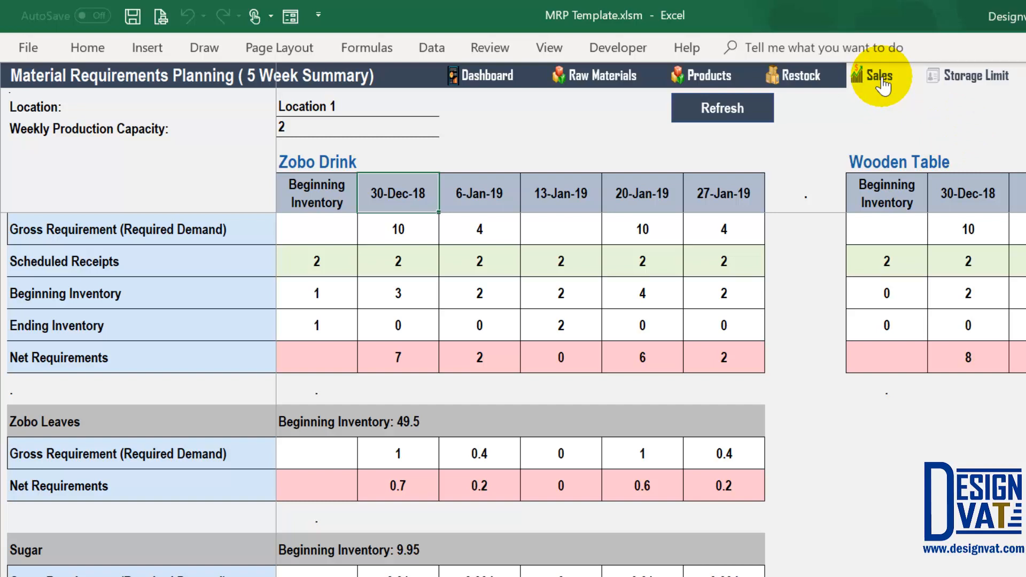
left_click(324, 295)
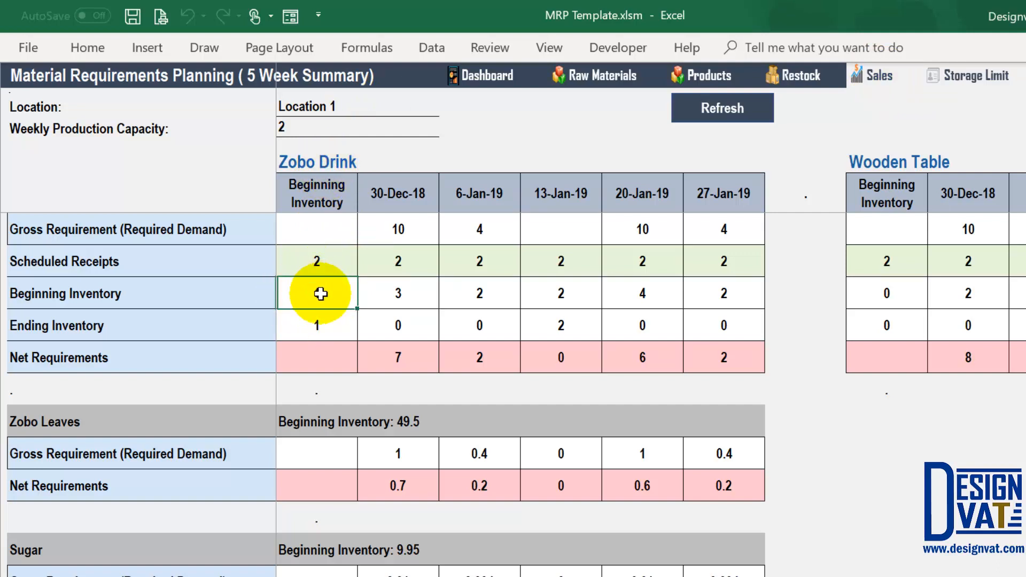
left_click(392, 203)
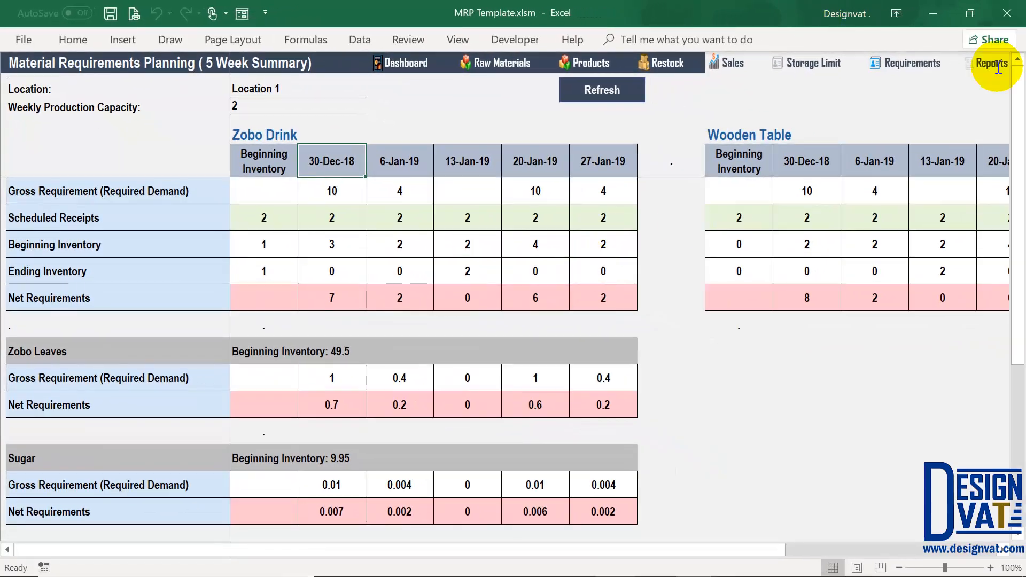
Open the Production Information report and check the quantity of Zobo Drink produced at Location 1
left_click(998, 62)
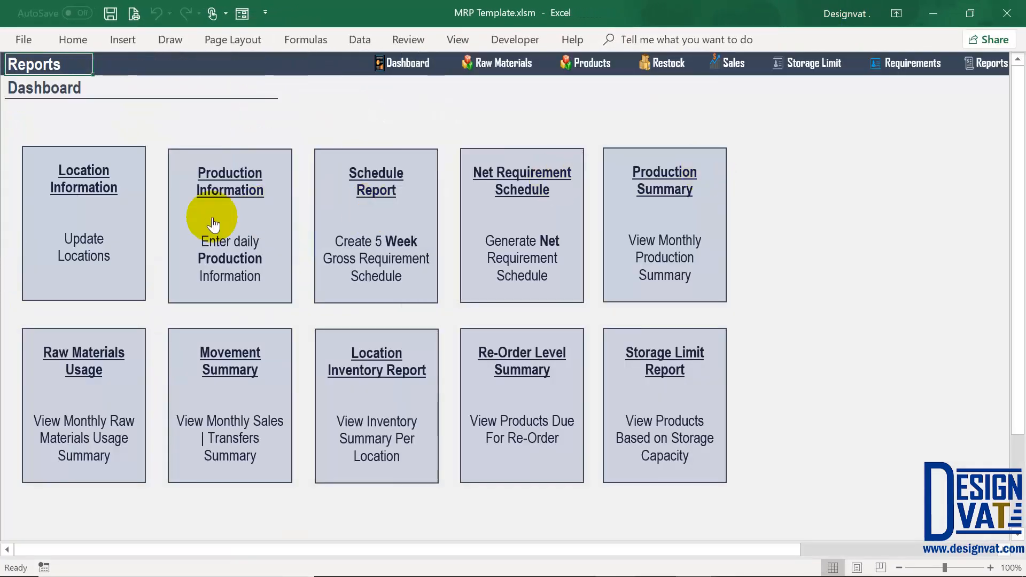
left_click(211, 216)
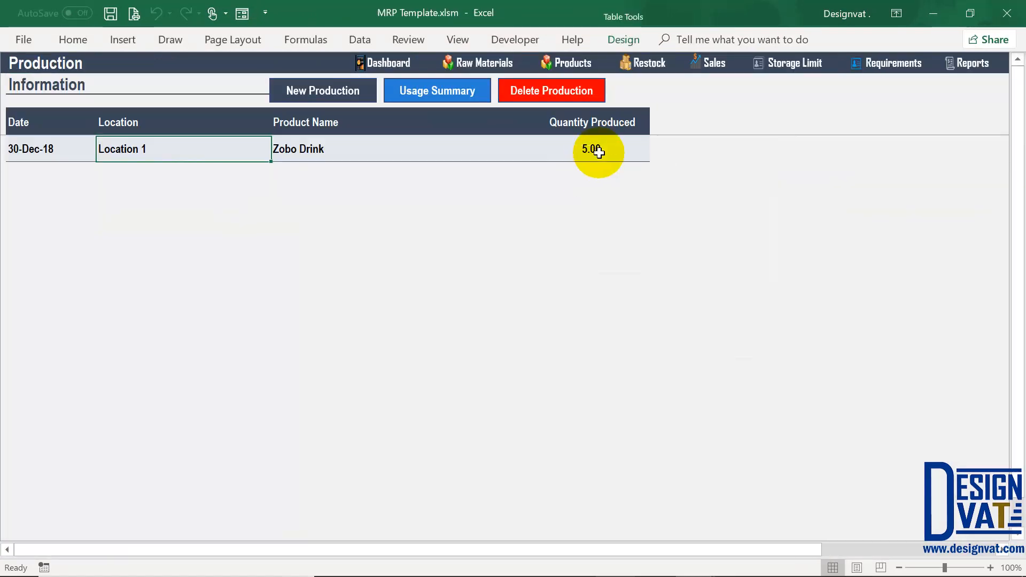
left_click(585, 156)
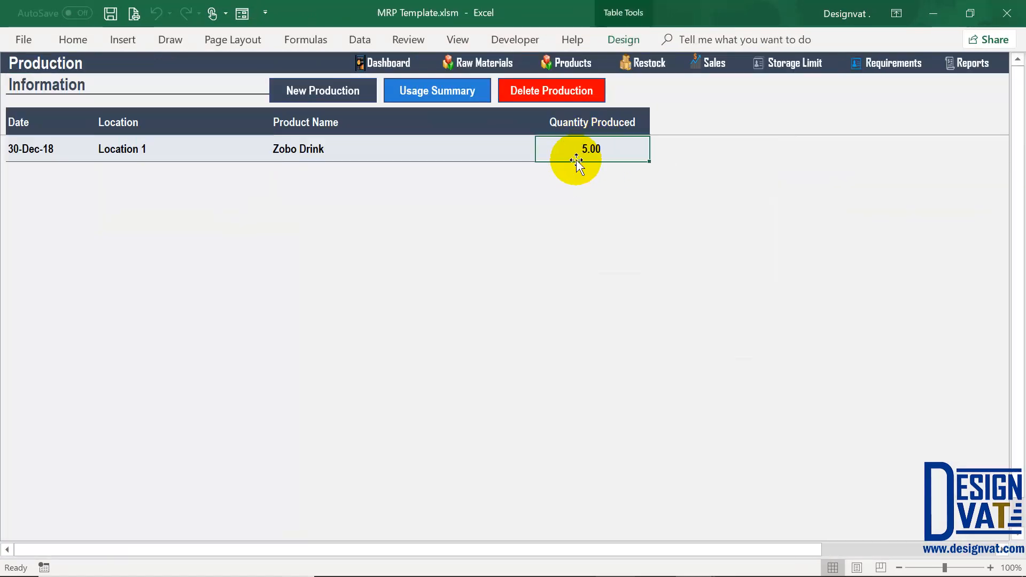
Open the product sales and movement records and review the transfer and sale quantities of Zobo Drink from Location 1
left_click(714, 63)
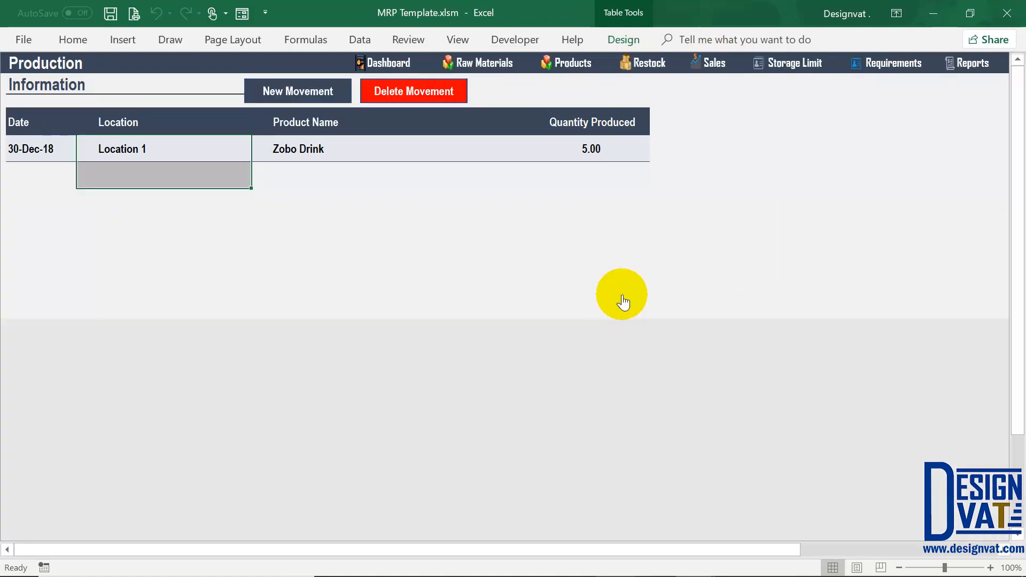
left_click(807, 176)
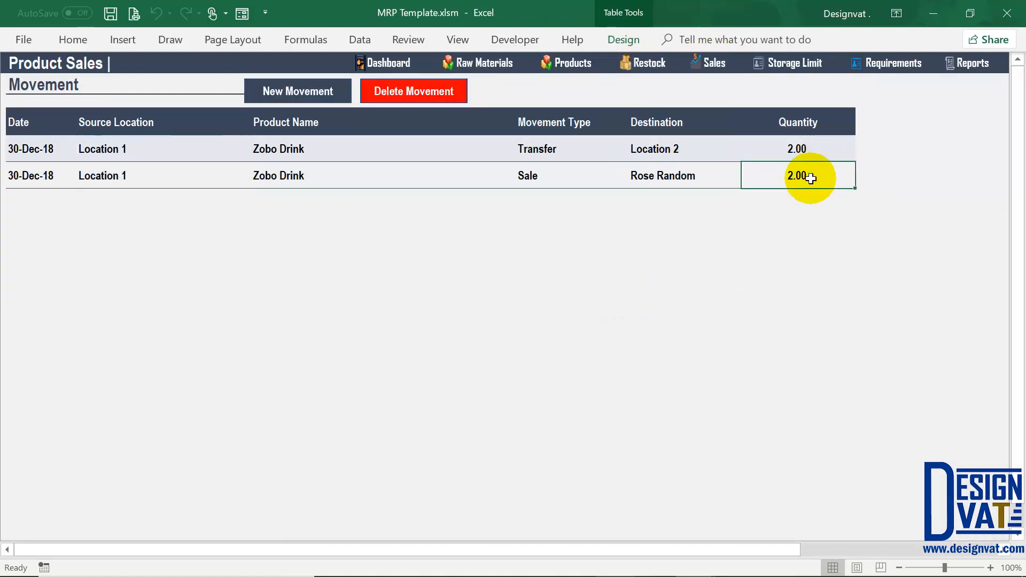
left_click(692, 147)
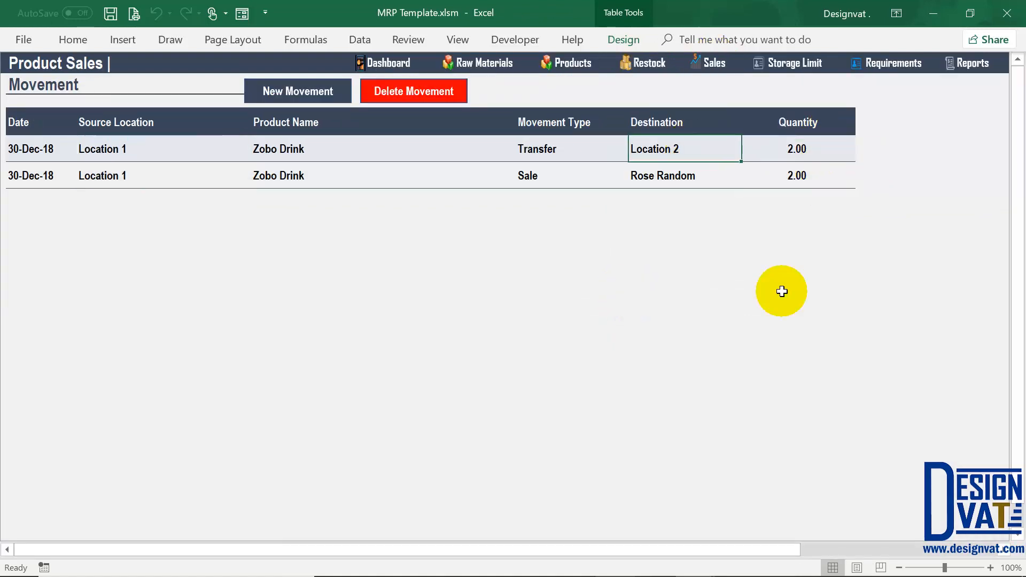
left_click_drag(811, 152, 810, 175)
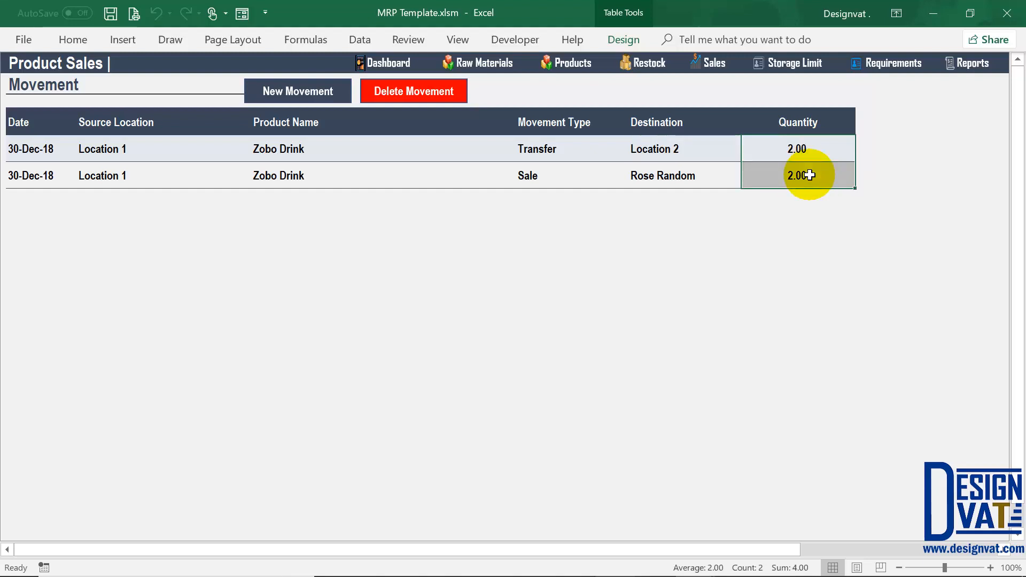
left_click(783, 146)
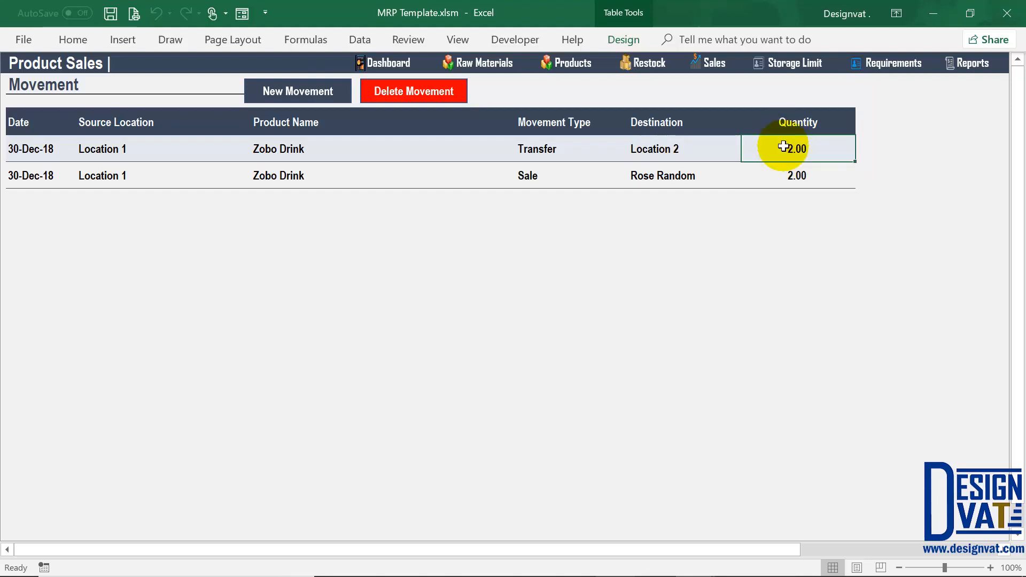
Return to the Net Requirement Schedule and compare Zobo Drink's opening values for beginning and ending inventory
left_click(974, 64)
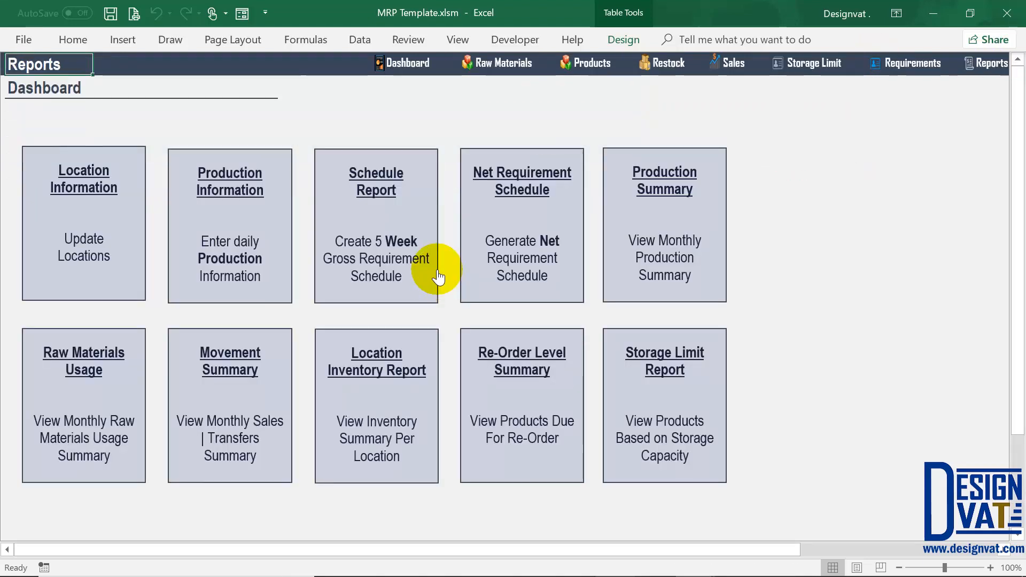
left_click(474, 223)
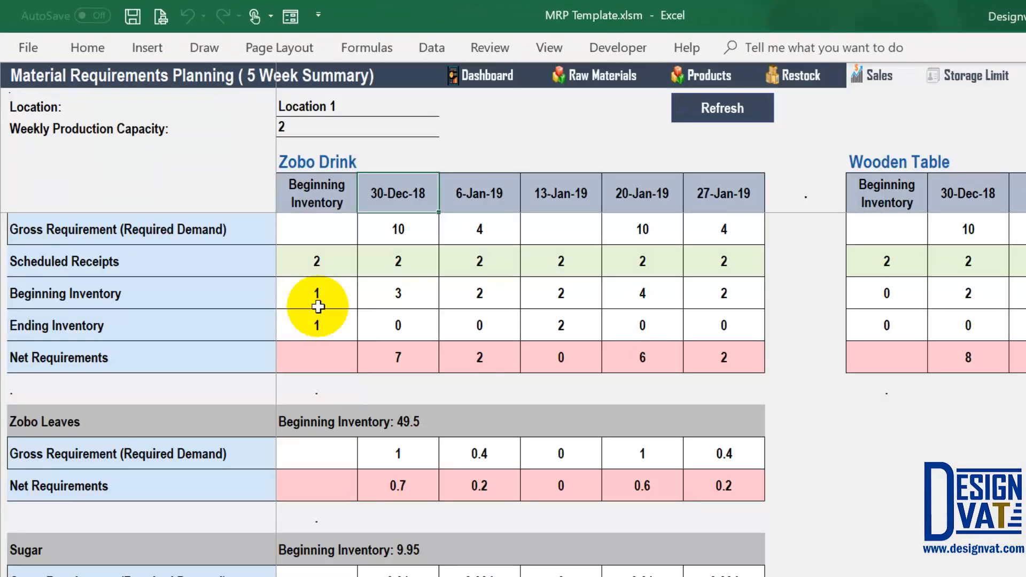
left_click(310, 321)
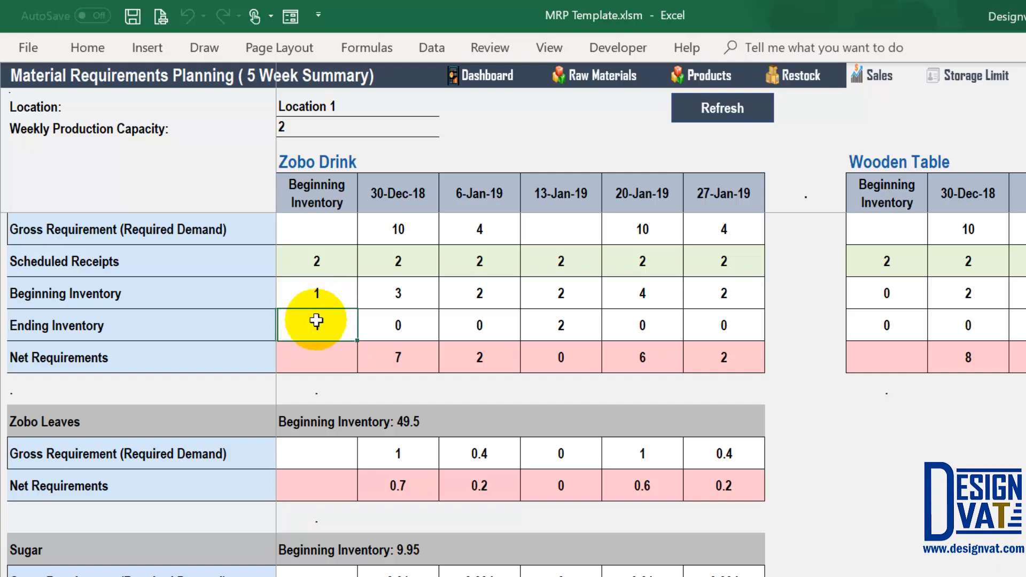
left_click(316, 300)
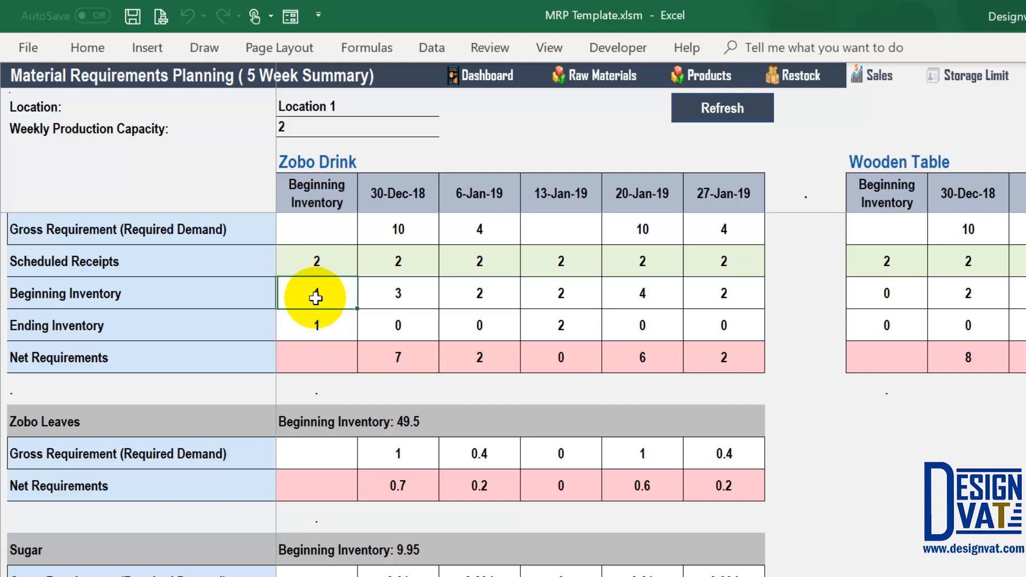
Trace Zobo Drink's 30-Dec-18 beginning inventory from the opening stock and scheduled receipts, and compare it with the gross requirement
left_click(390, 260)
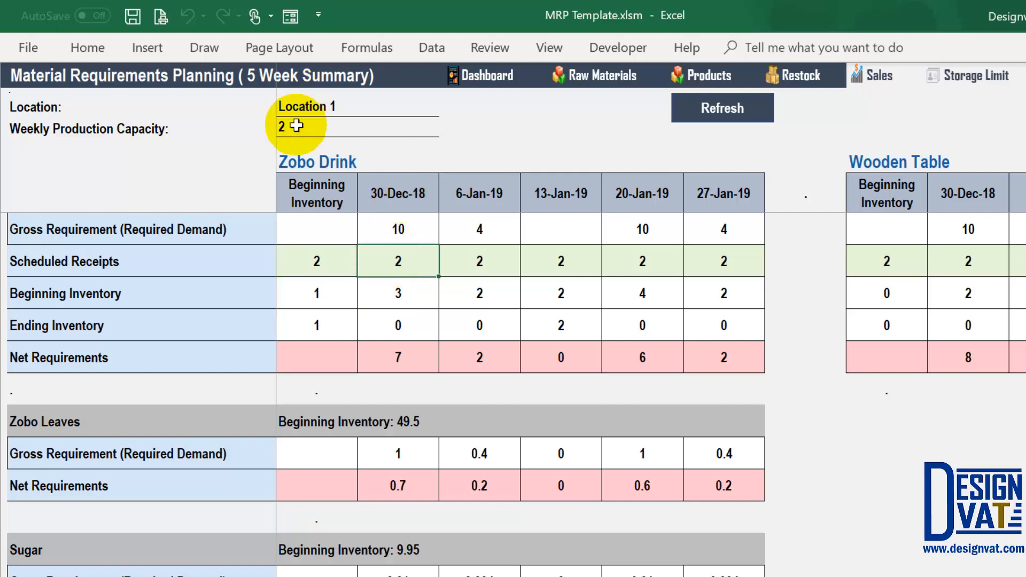
left_click(280, 124)
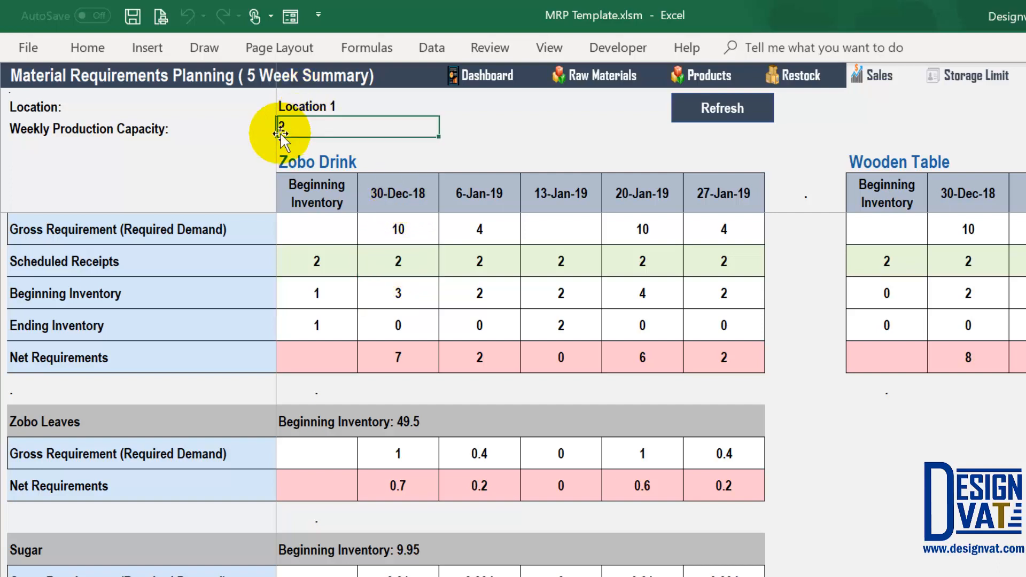
left_click(374, 268)
left_click(338, 291)
left_click(406, 292)
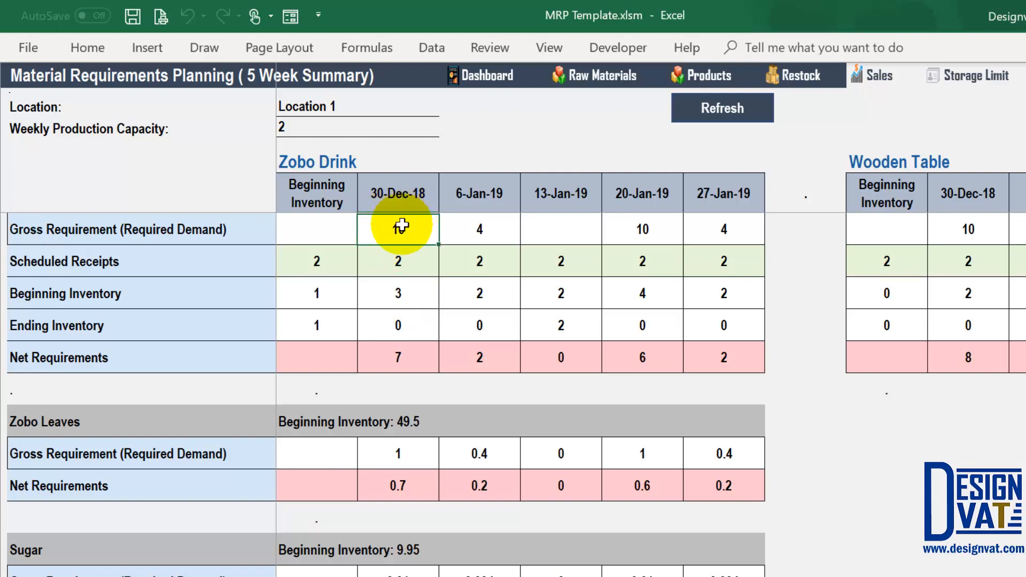
left_click(401, 293)
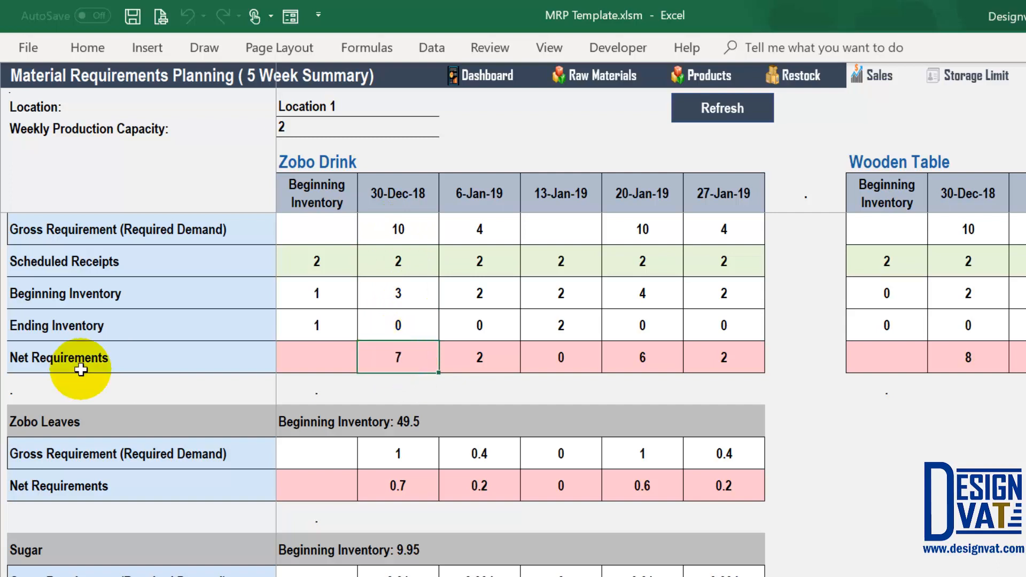
Examine Zobo Drink's net requirement for 30-Dec-18 and highlight that week's full column of figures
left_click(53, 359)
left_click(415, 358)
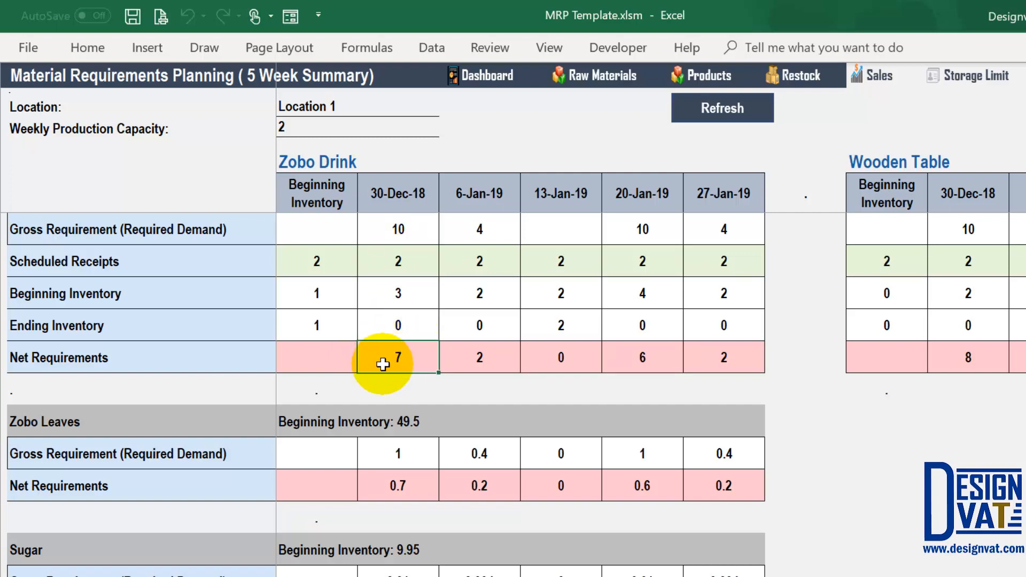
left_click(407, 195)
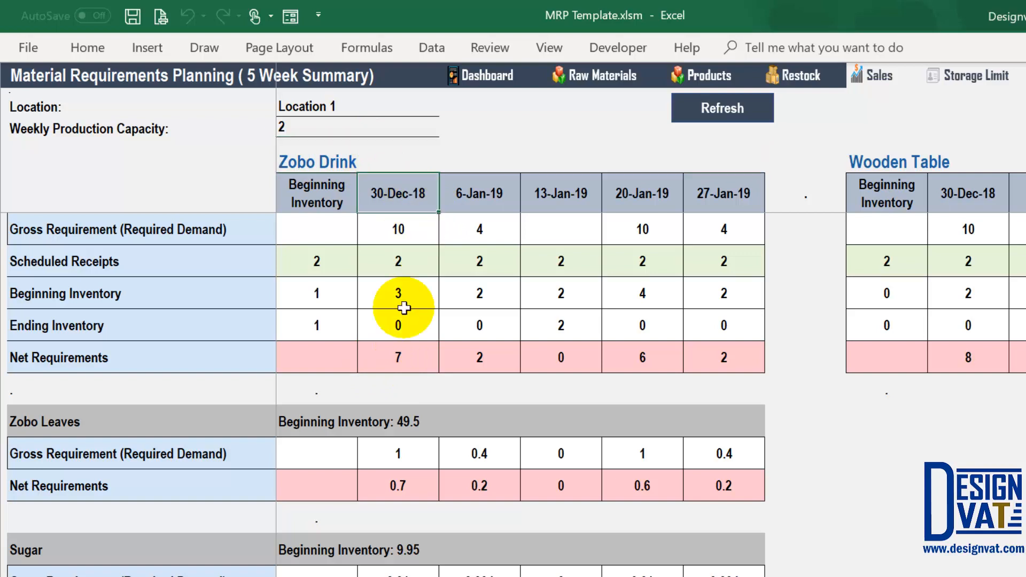
left_click_drag(404, 308, 399, 359)
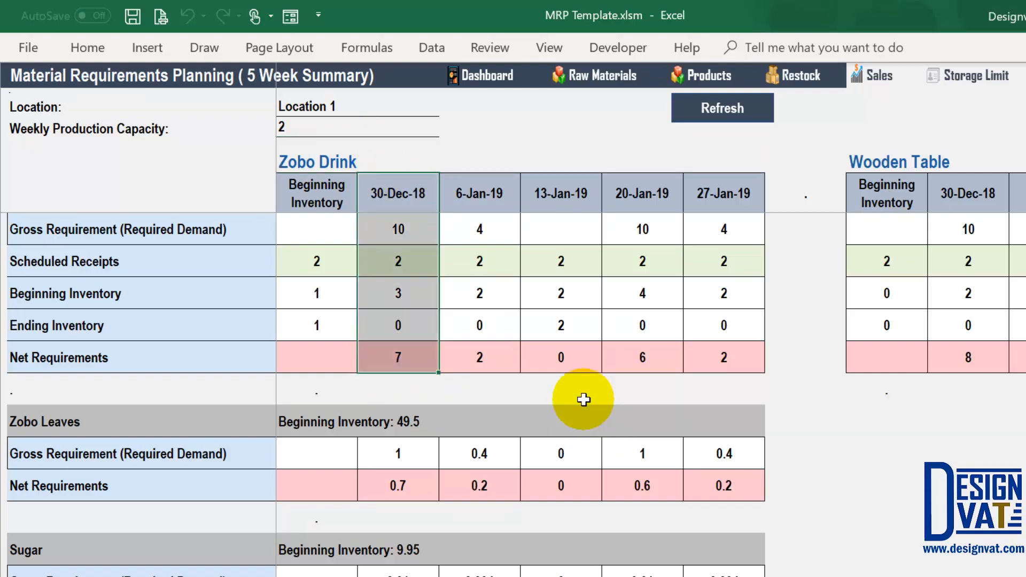
Review Zobo Drink's beginning inventory, scheduled receipts and gross requirement for the 6-Jan-19 week
left_click(420, 363)
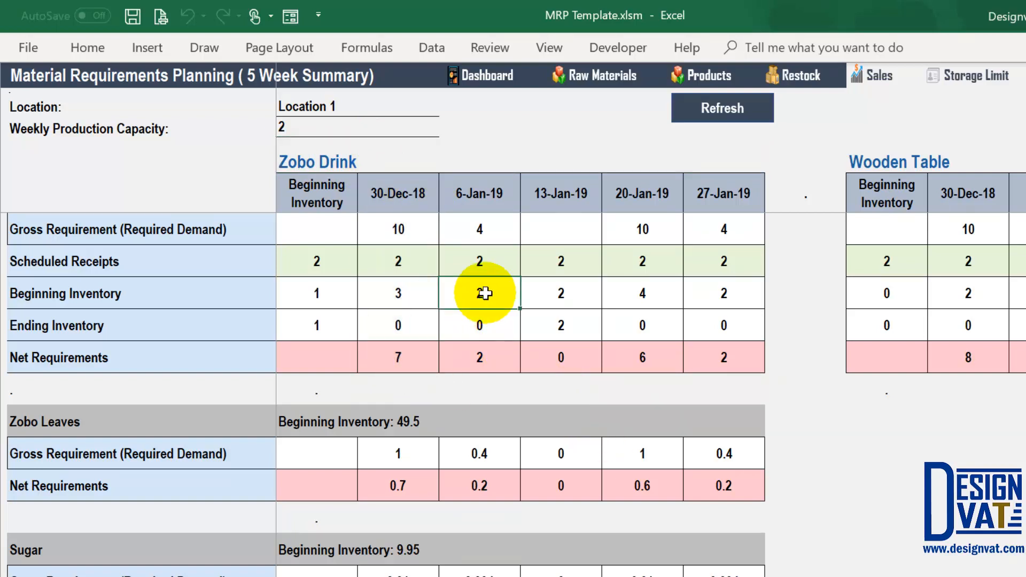
left_click(478, 264)
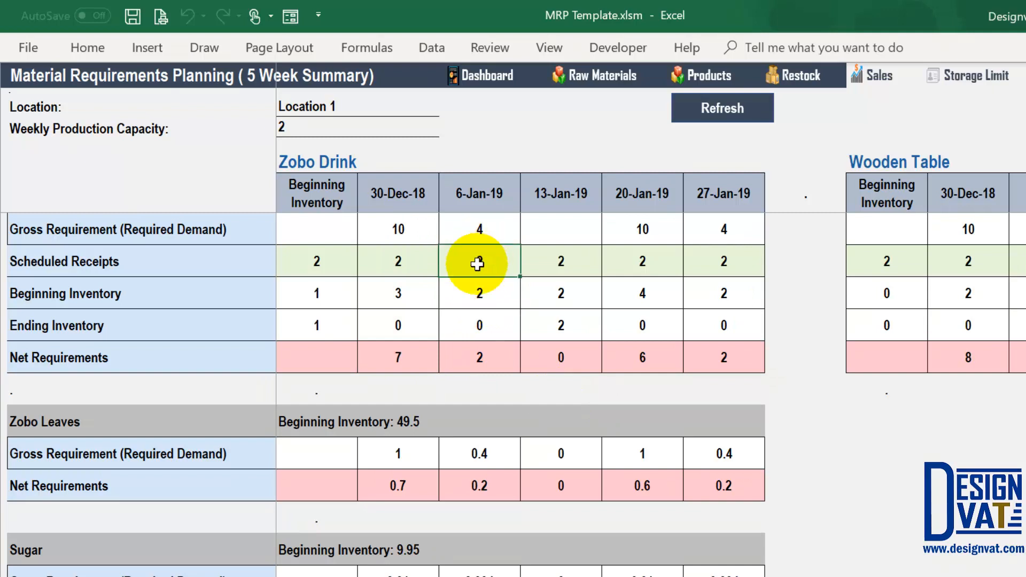
left_click(482, 294)
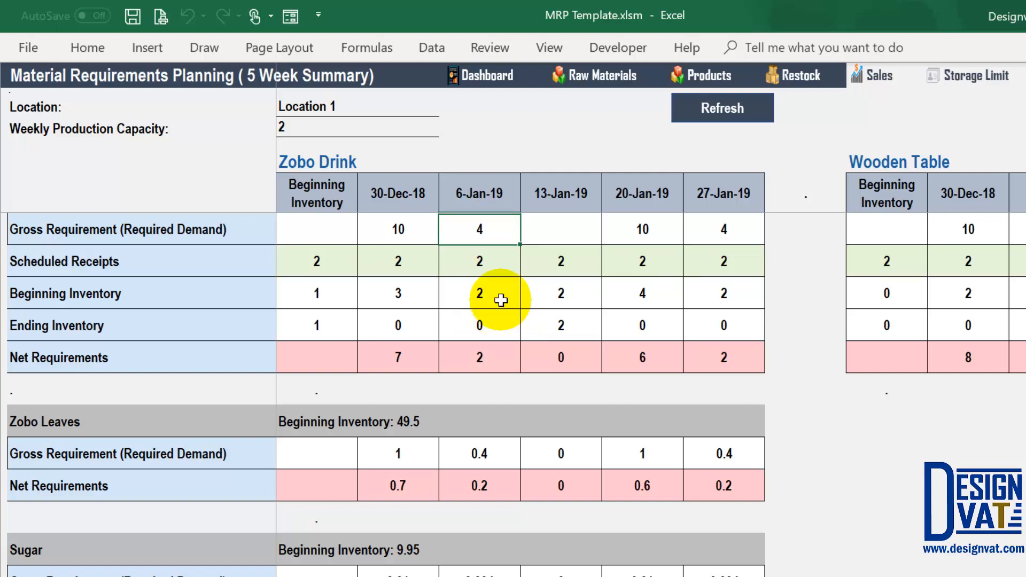
Check Zobo Drink's net requirement for 6-Jan-19 and trace its 13-Jan-19 receipts, beginning inventory, gross requirement and ending inventory
left_click(483, 356)
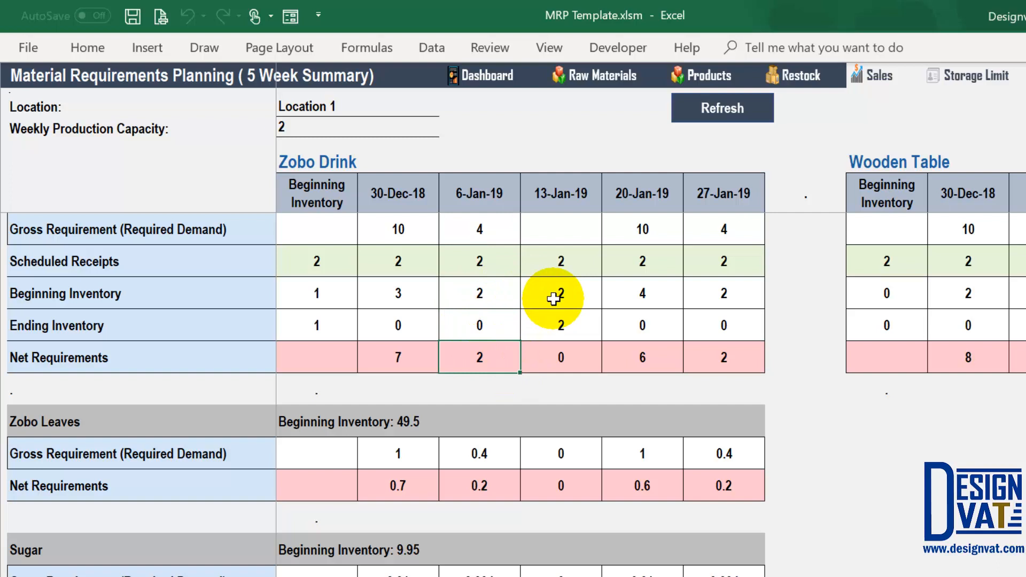
left_click(558, 259)
left_click(571, 294)
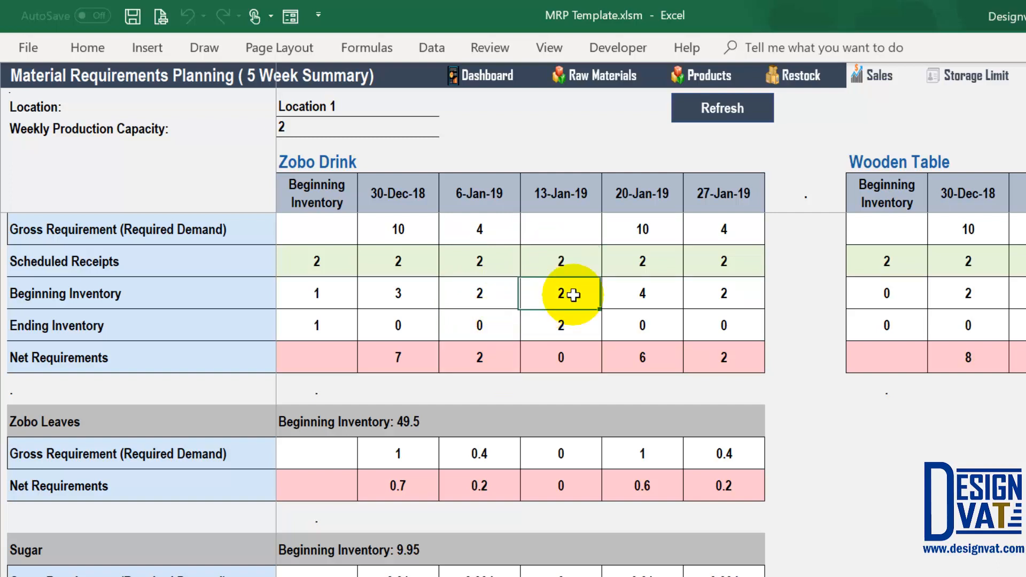
left_click(577, 230)
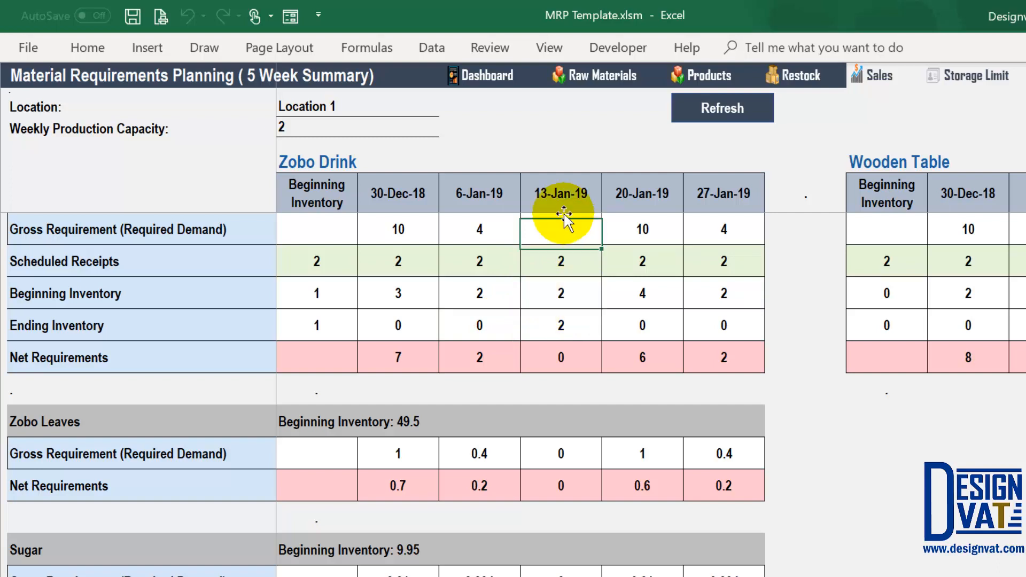
left_click(564, 324)
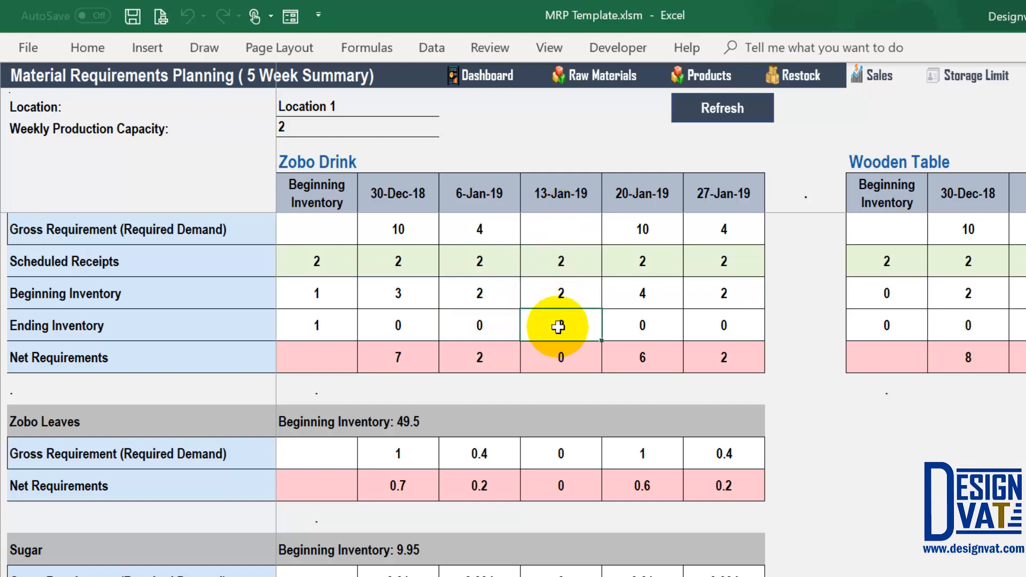
Trace Zobo Drink's 20-Jan-19 net requirement from that week's scheduled receipts, beginning inventory and gross requirement
left_click(638, 259)
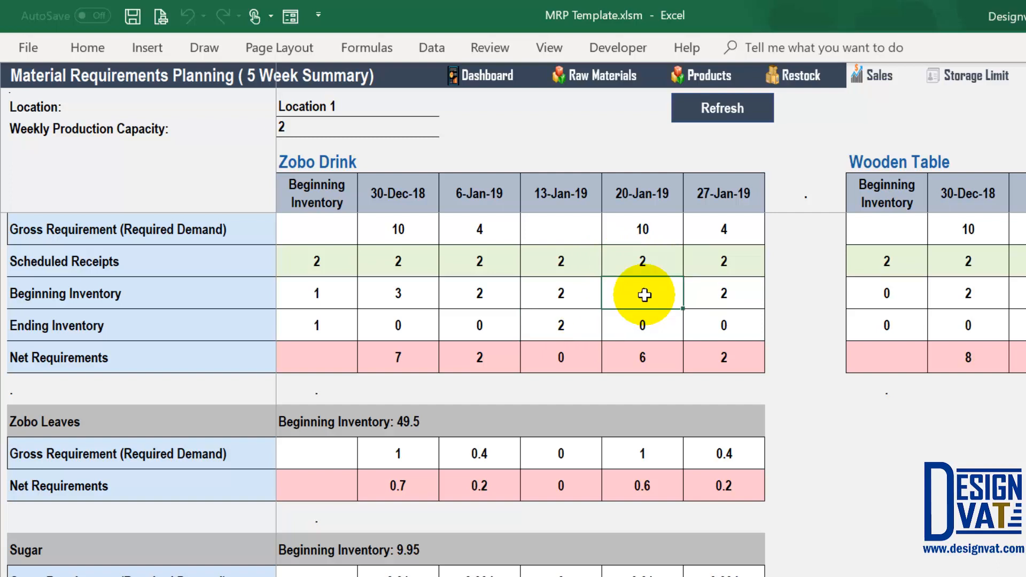
left_click(646, 225)
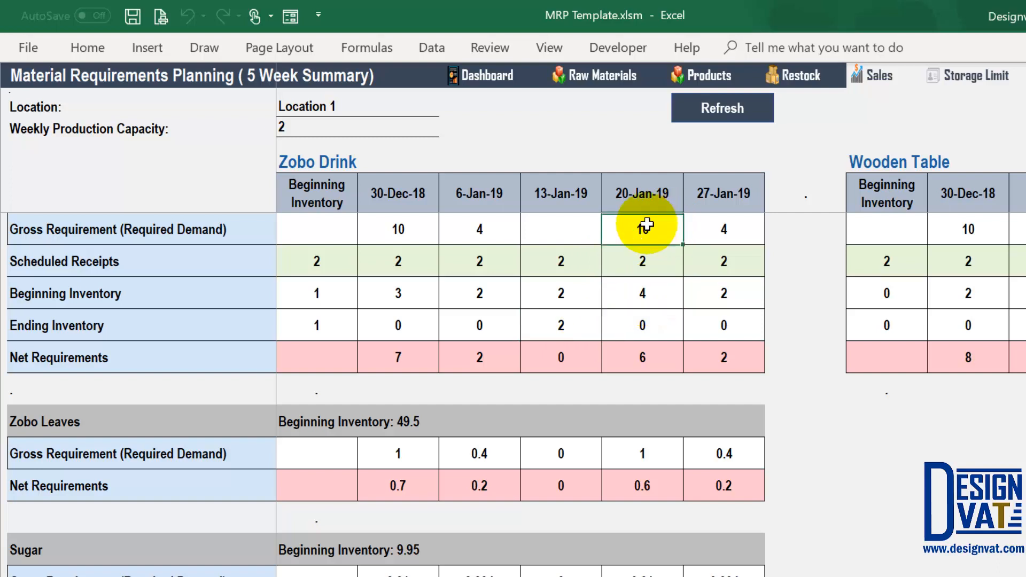
left_click(648, 294)
left_click(645, 360)
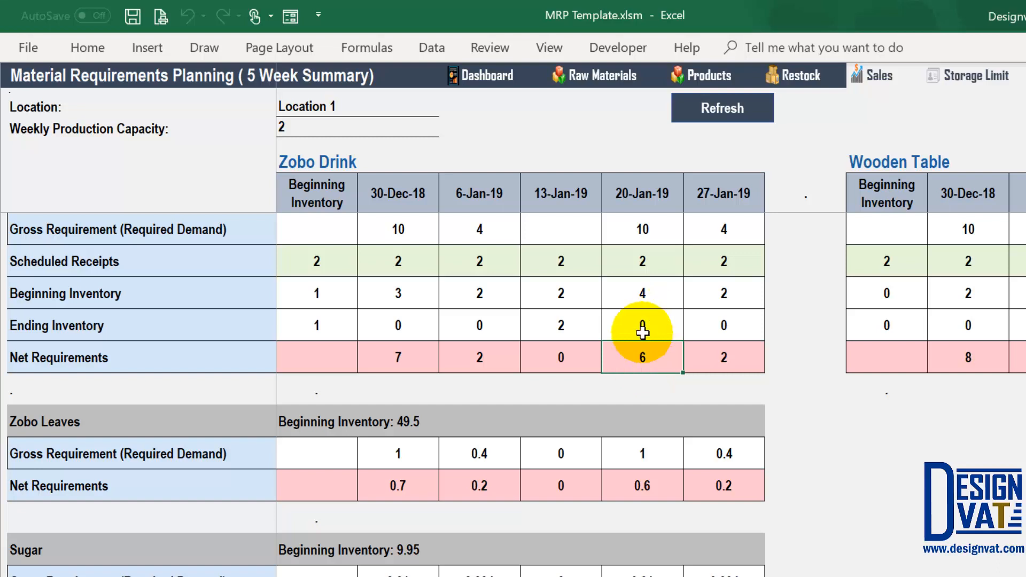
Follow Zobo Drink's 27-Jan-19 net requirement from the previous ending inventory, that week's scheduled receipts and its gross requirement
left_click(715, 256)
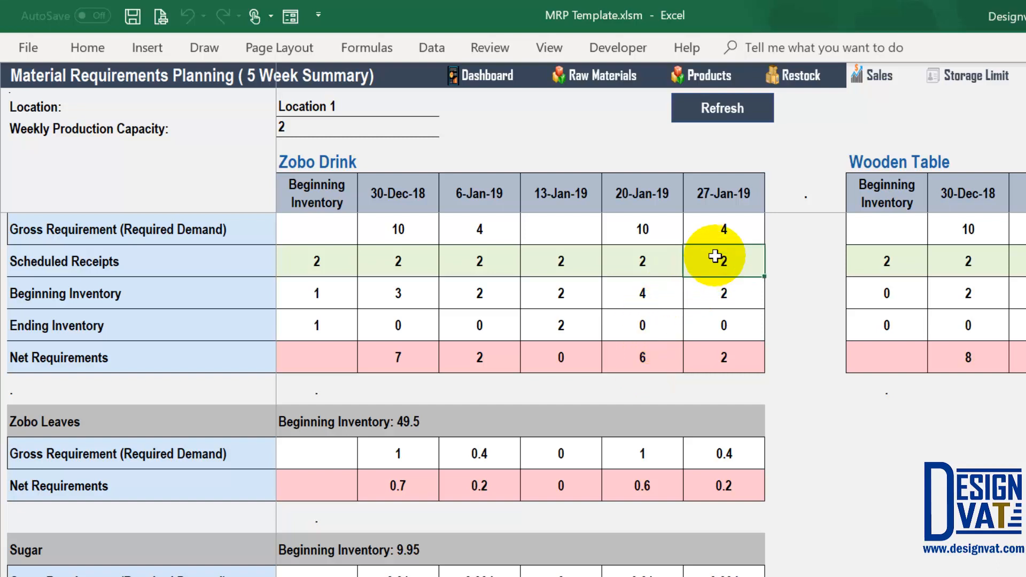
left_click(647, 334)
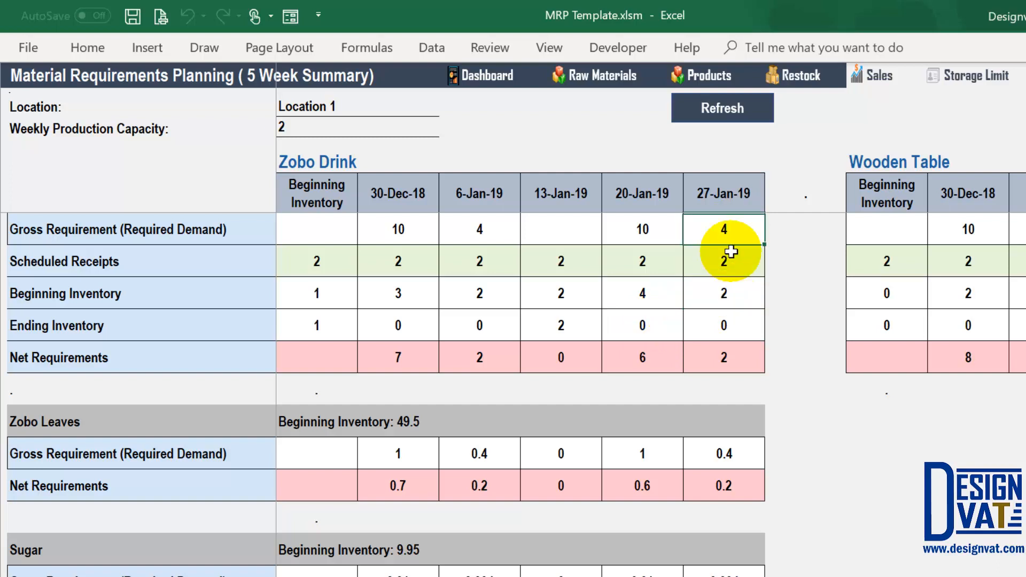
left_click(713, 219)
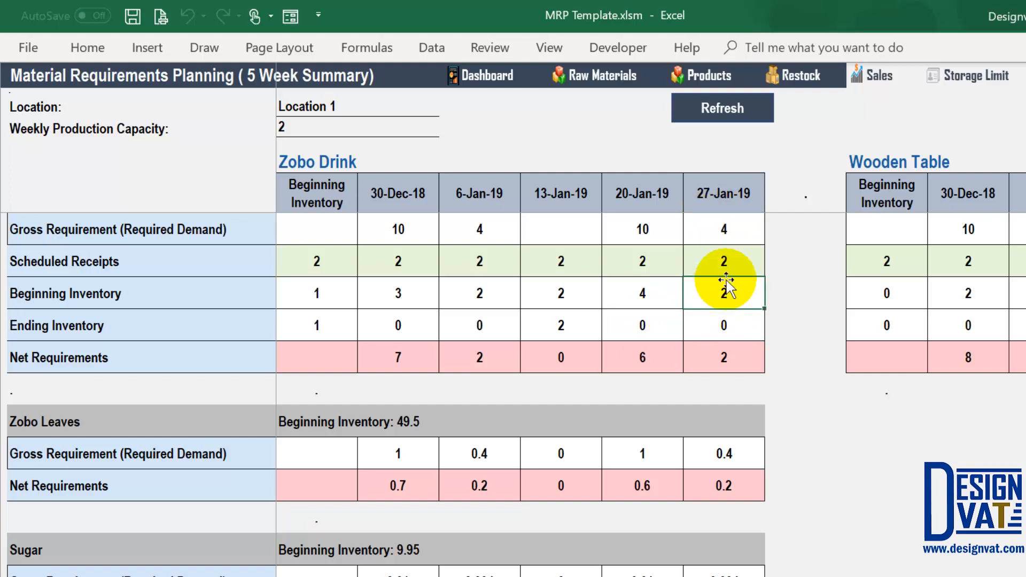
left_click(719, 356)
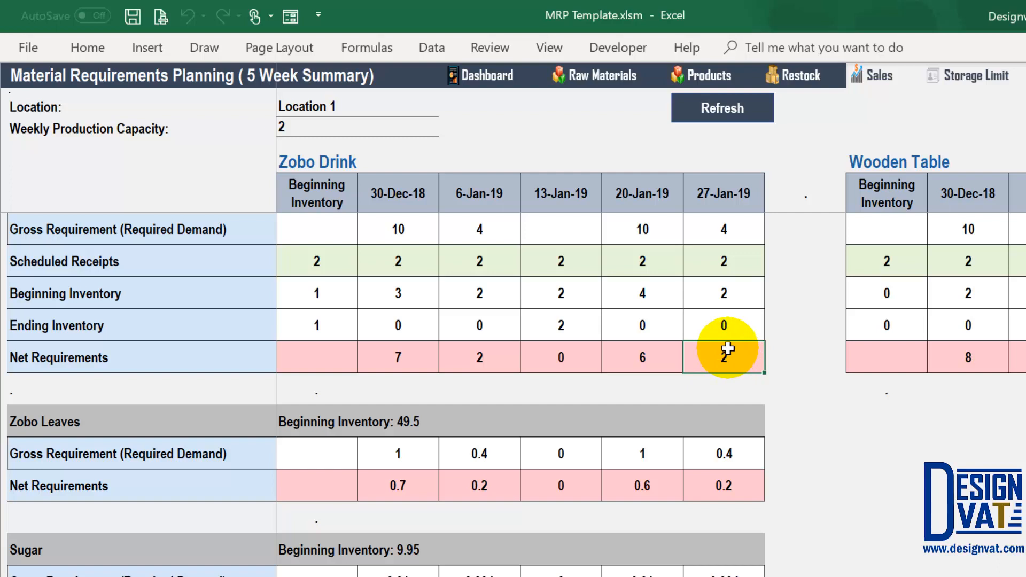
Highlight Zobo Drink's net requirements across all weeks, followed by its gross requirements row
left_click(34, 358)
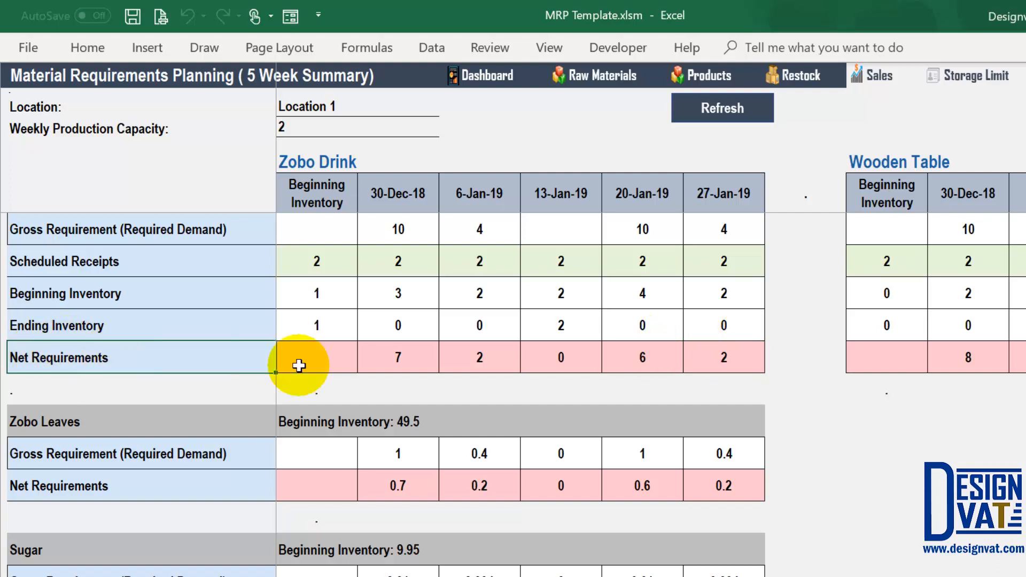
left_click_drag(298, 365, 719, 357)
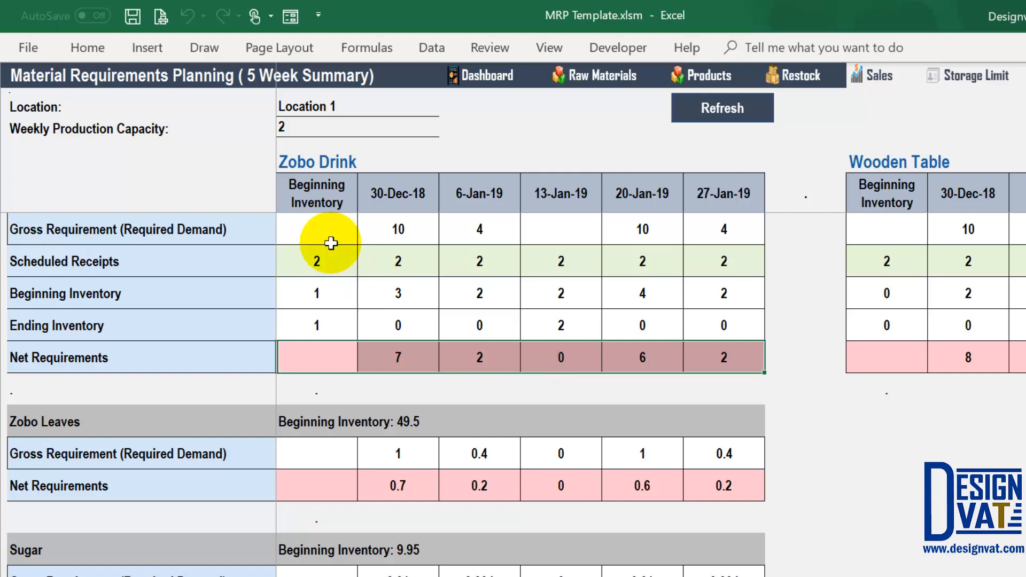
left_click_drag(317, 229, 723, 238)
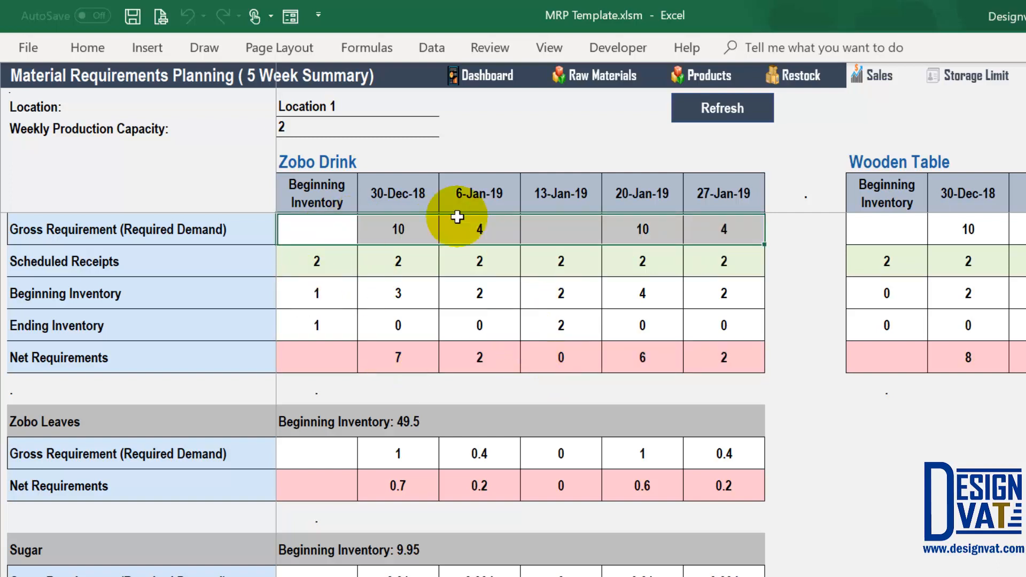
Compare the Zobo Leaves raw material's gross requirement row with the gross requirement row of Zobo Drink
left_click(320, 163)
left_click(174, 414)
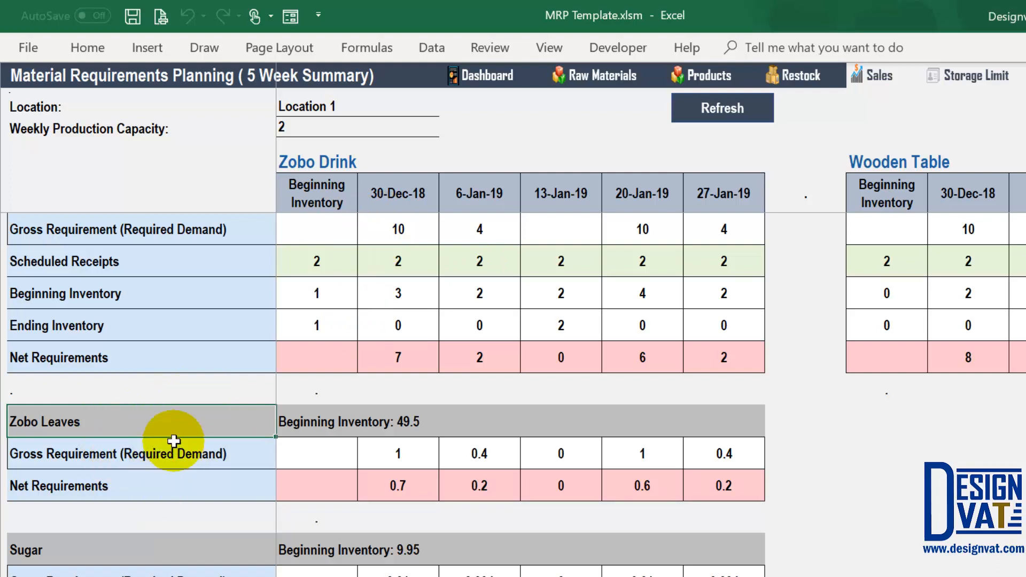
left_click(162, 458)
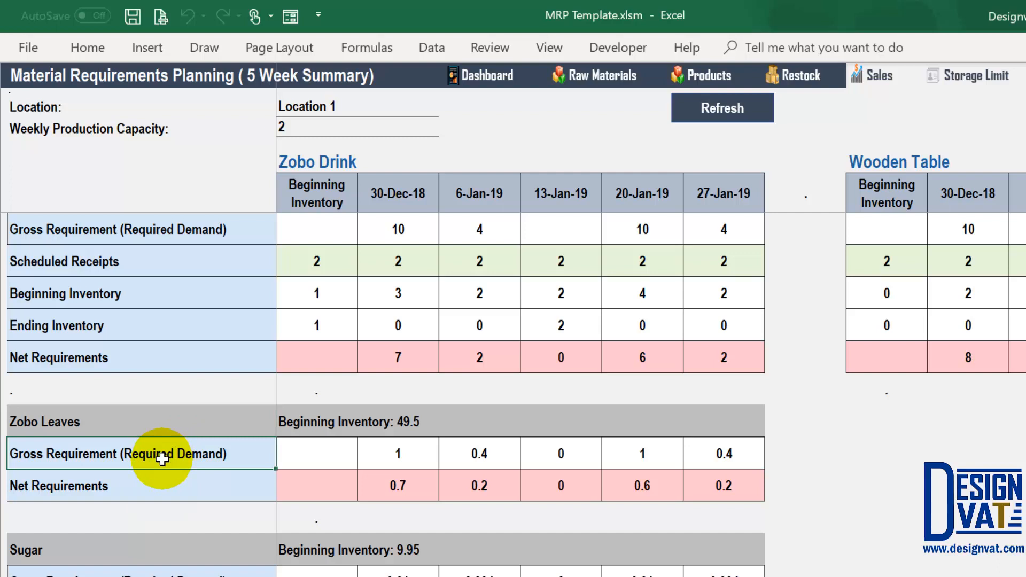
left_click(118, 224)
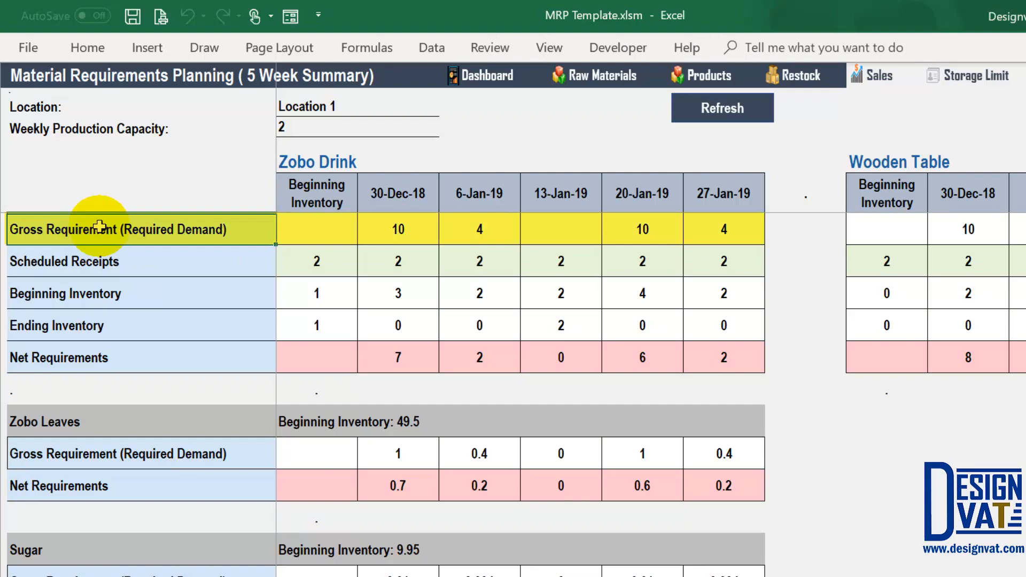
left_click(219, 454)
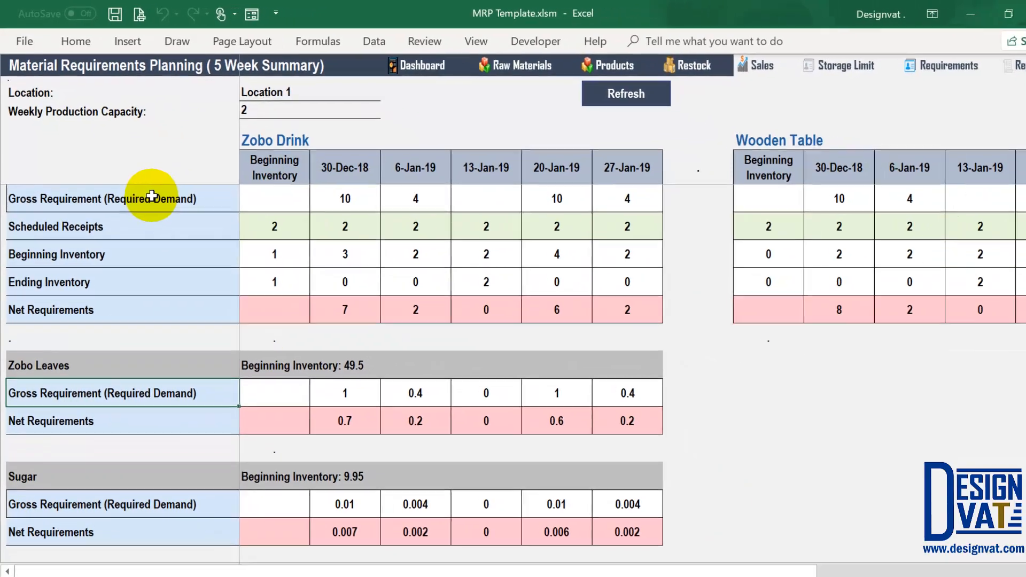
Look up the quantity of Zobo Leaves needed per Zobo Drink on the Production Requirement sheet
left_click(174, 229)
left_click(913, 65)
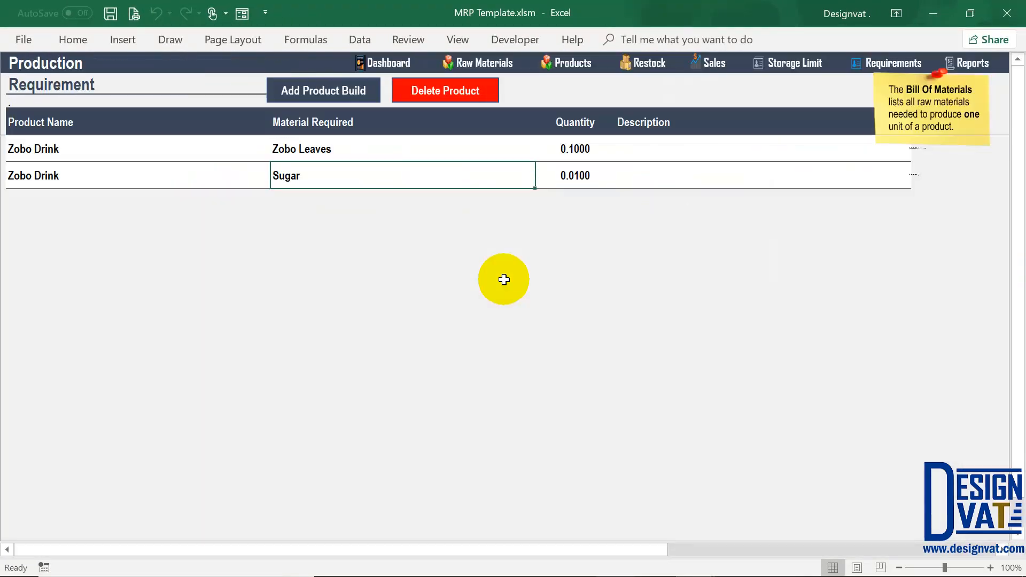
left_click(576, 151)
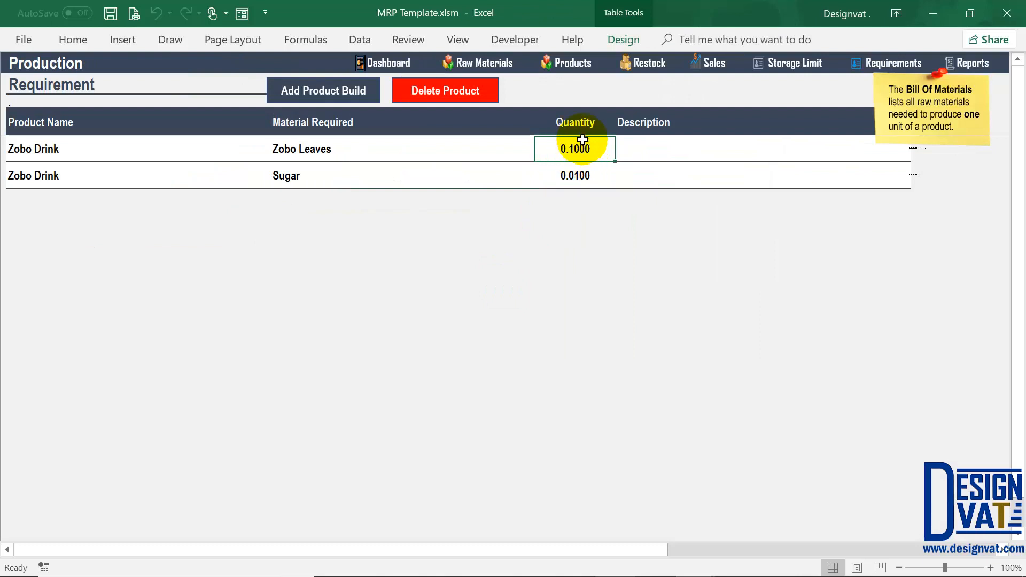
Return to the Net Requirement Schedule and compare the 30-Dec-18 gross requirements of Zobo Drink and Zobo Leaves
left_click(970, 64)
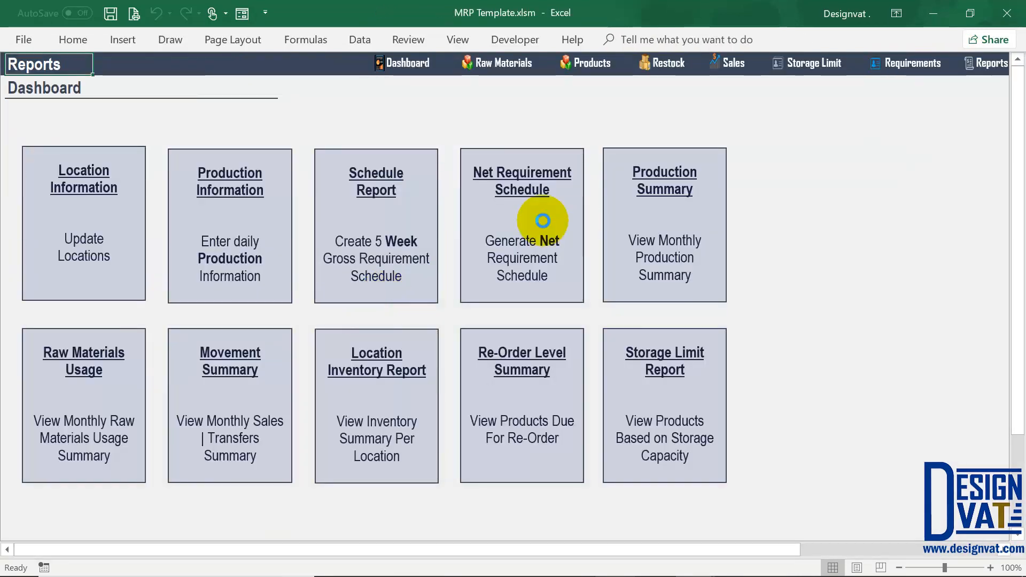
left_click(543, 220)
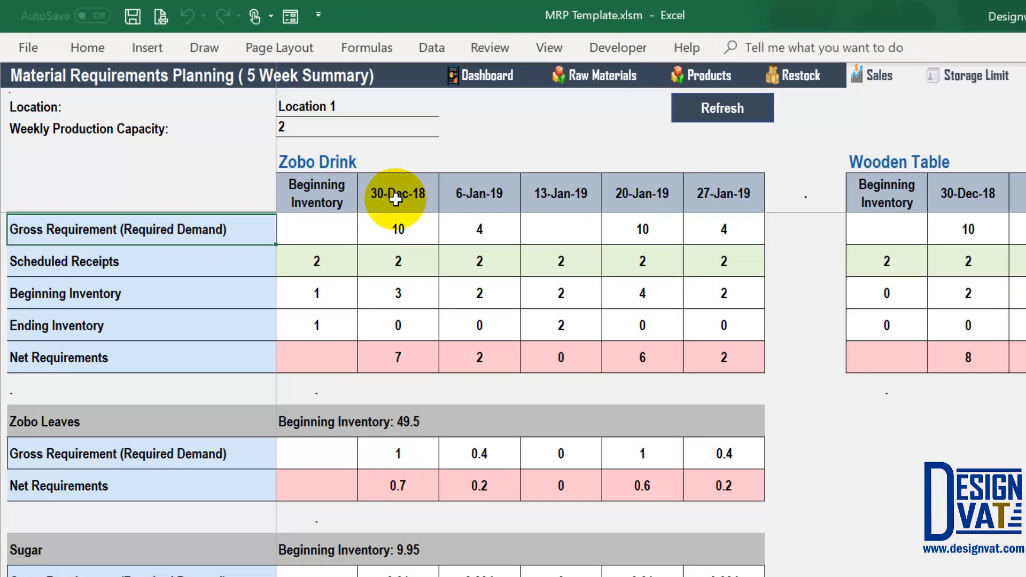
left_click(388, 226)
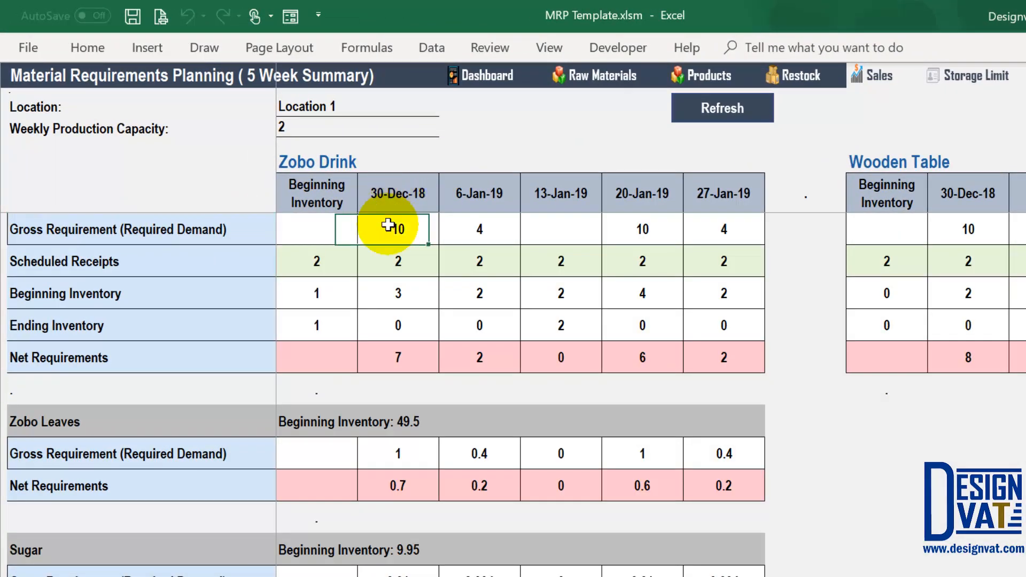
left_click(399, 456)
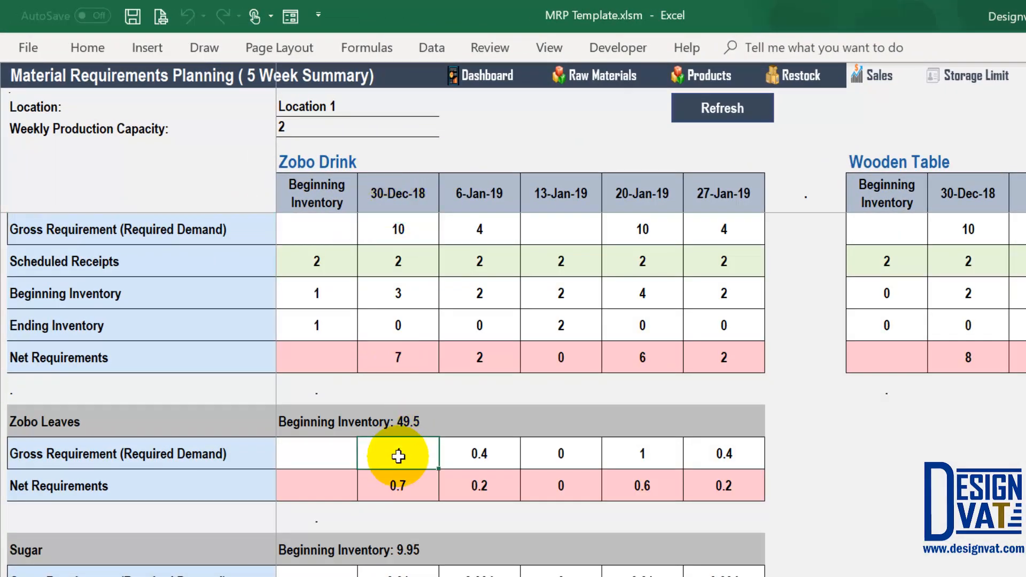
left_click(86, 427)
Compare the gross requirements of Zobo Leaves and Zobo Drink for the 6-Jan-19 and 13-Jan-19 weeks
left_click(480, 454)
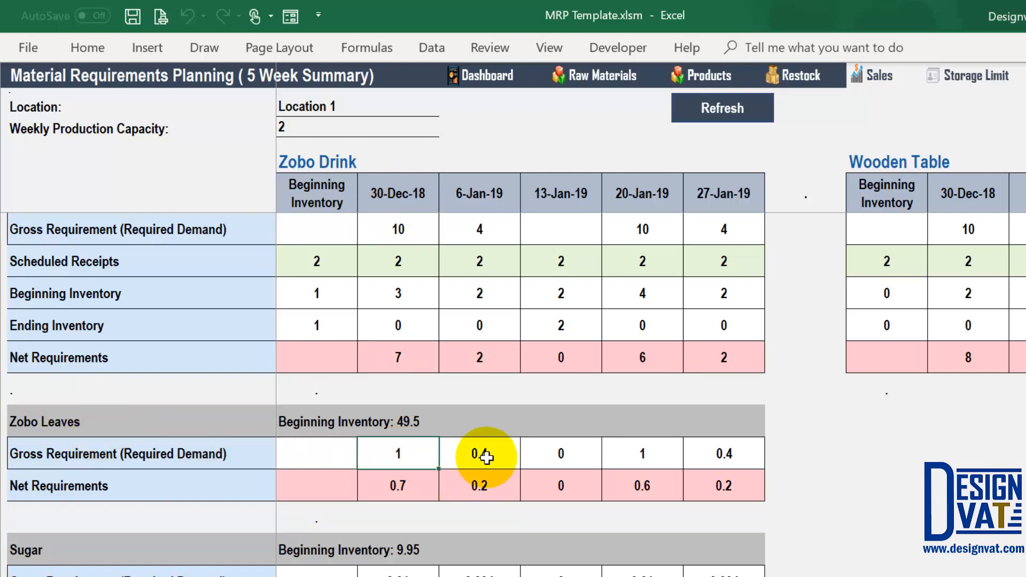
left_click(508, 227)
left_click(478, 467)
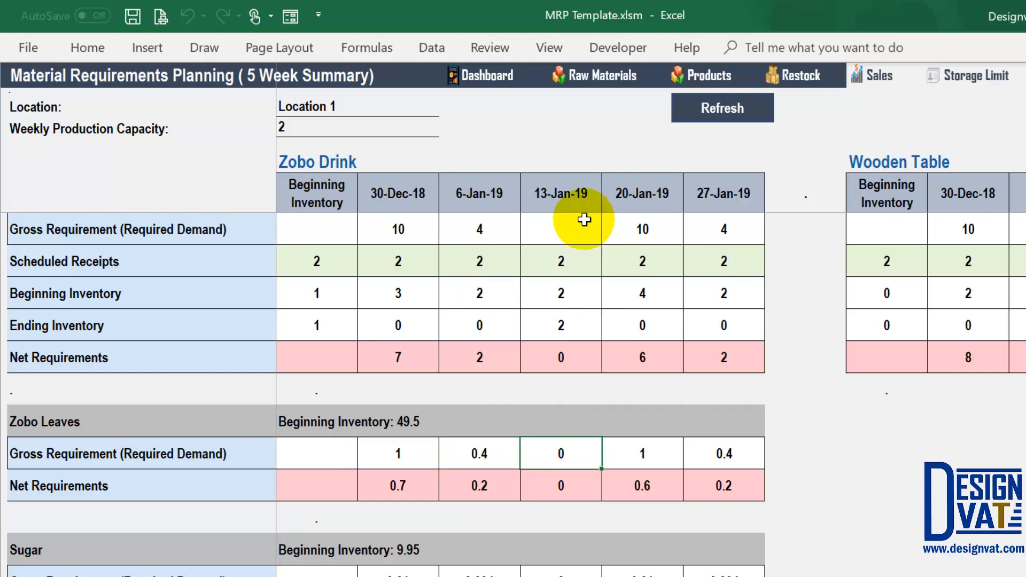
left_click(561, 221)
left_click_drag(568, 198, 565, 217)
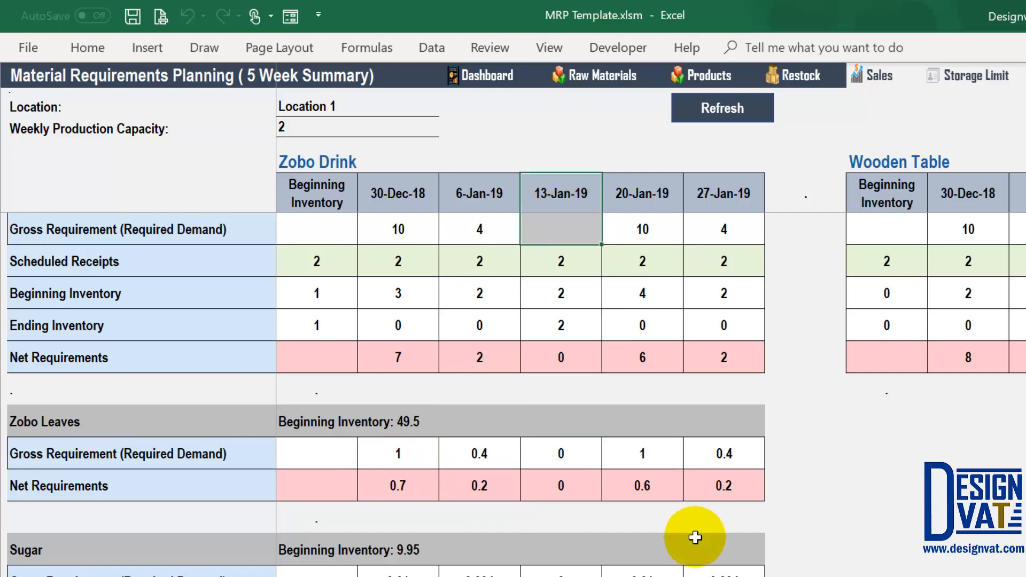
Compare both items' gross requirements for 20-Jan-19 and 27-Jan-19, and highlight the Zobo Leaves gross requirement row
left_click(657, 450)
left_click(648, 223)
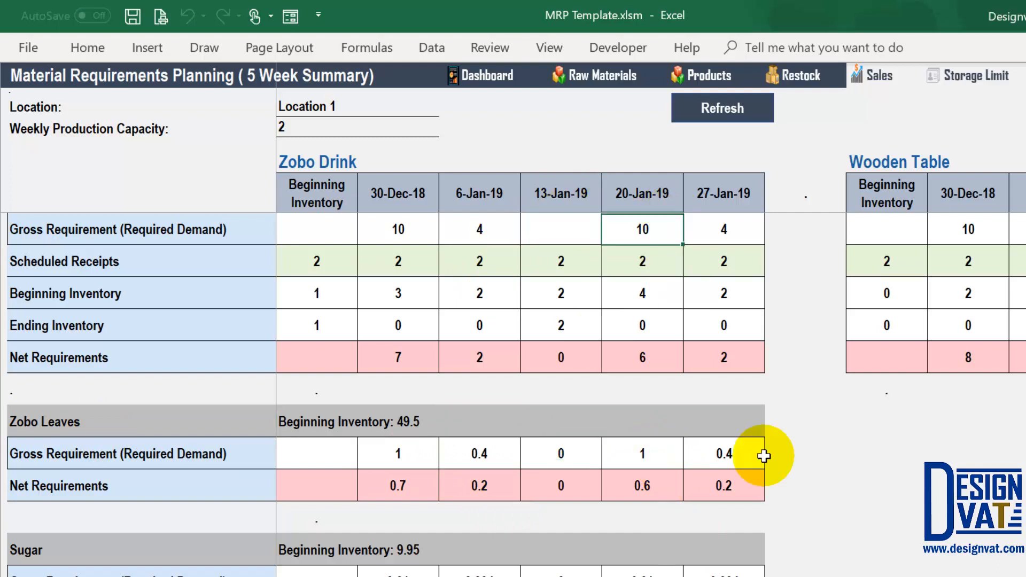
left_click(717, 454)
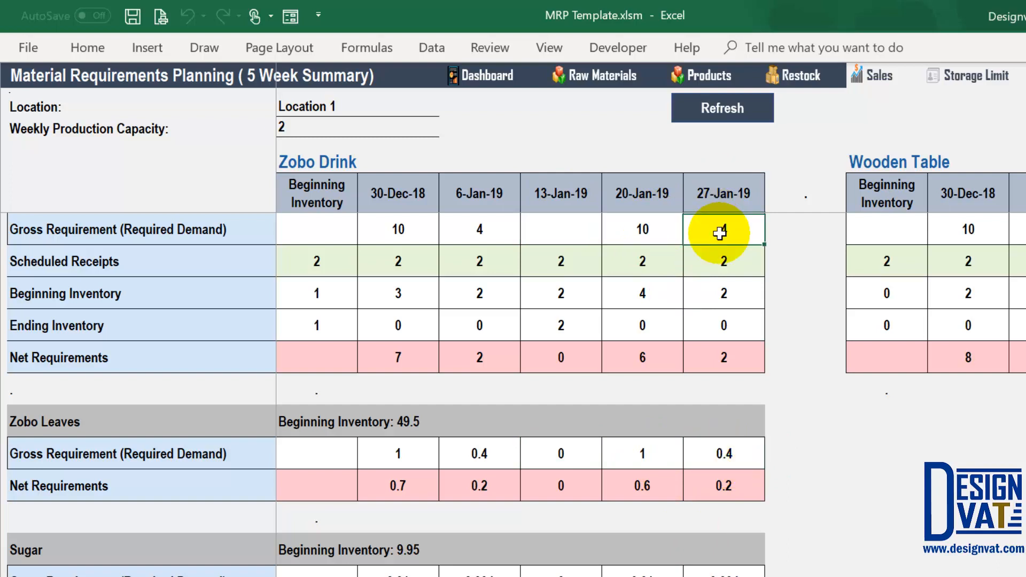
left_click_drag(236, 447, 722, 454)
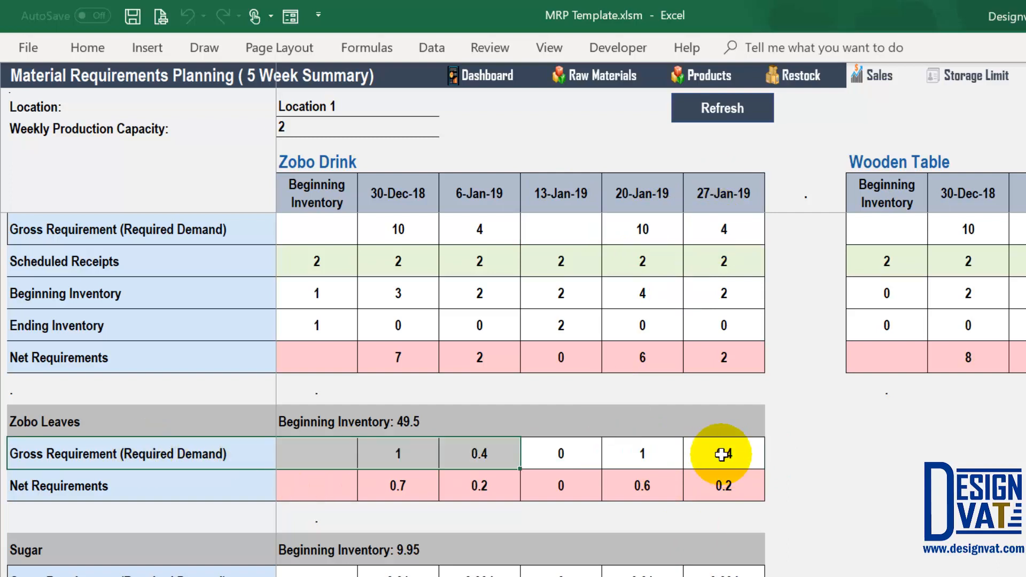
Compare the net requirements of Zobo Leaves and Zobo Drink for the 30-Dec-18, 6-Jan-19 and 13-Jan-19 weeks
left_click(111, 483)
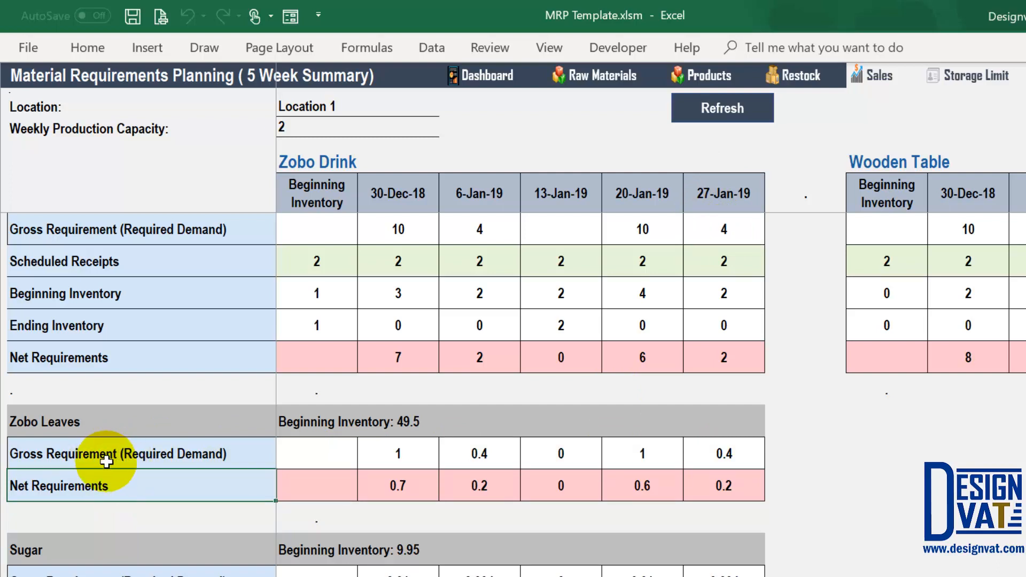
left_click(96, 355)
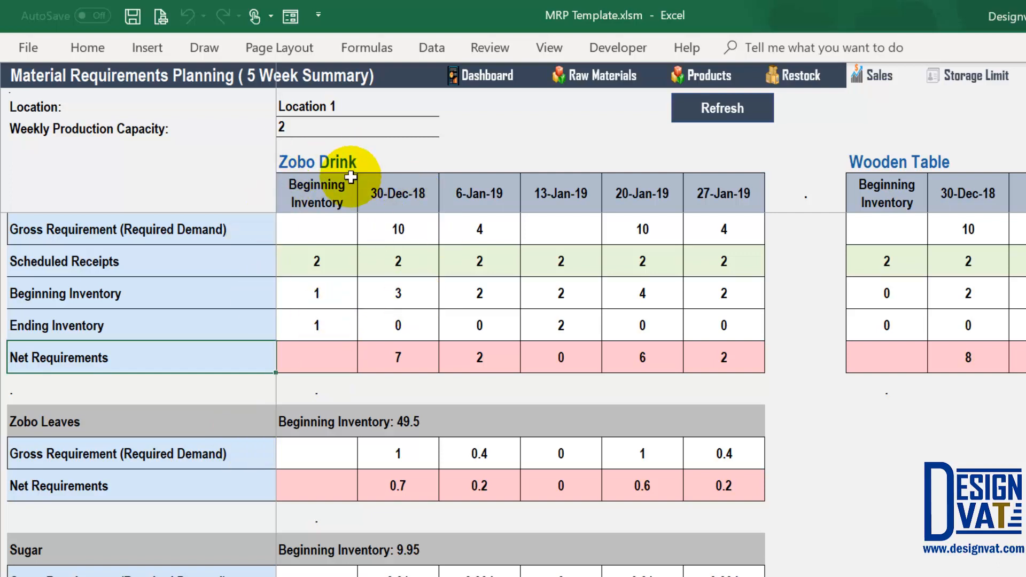
left_click(74, 476)
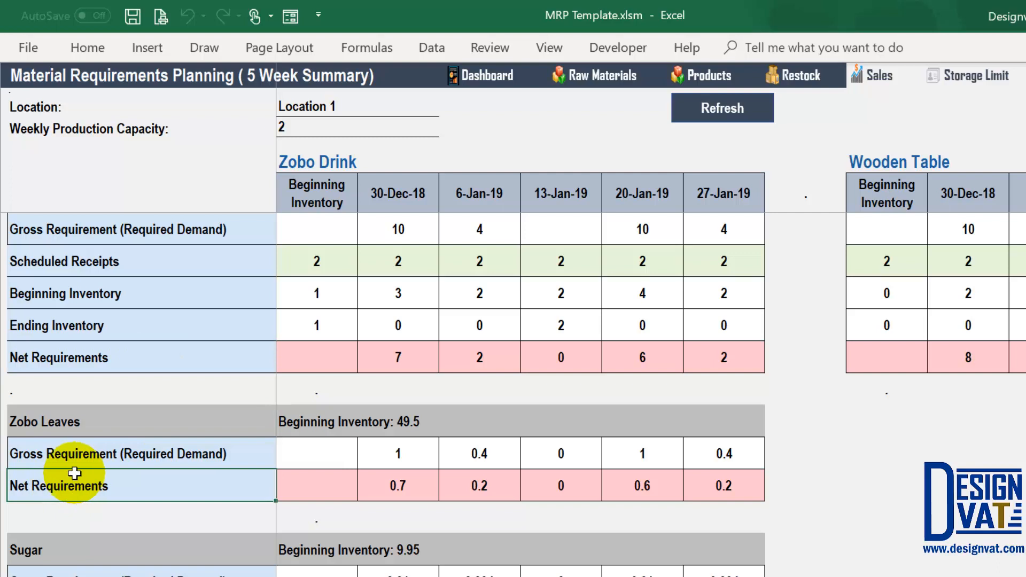
left_click(402, 360)
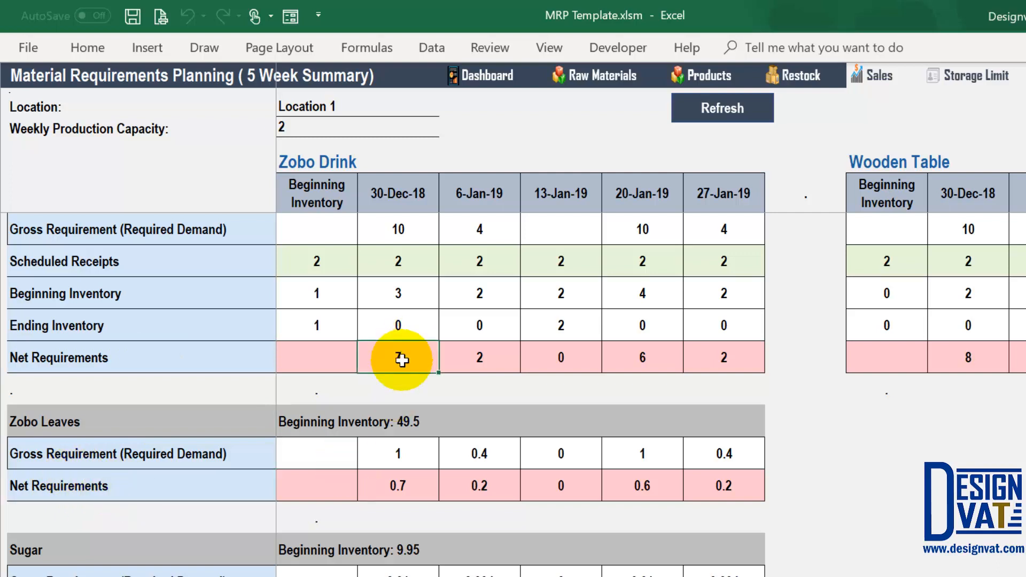
left_click(399, 484)
left_click(483, 354)
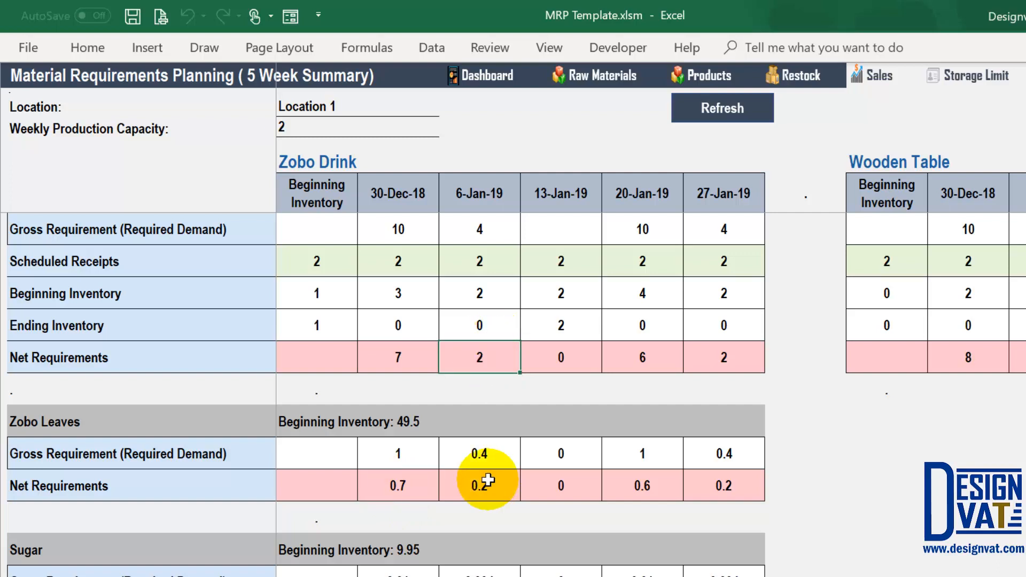
left_click(562, 353)
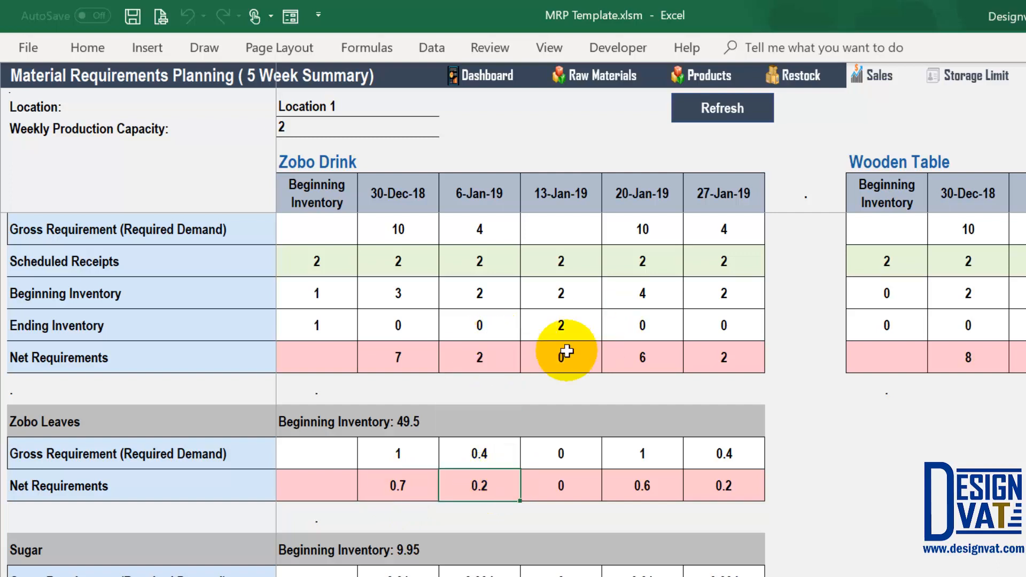
left_click(558, 485)
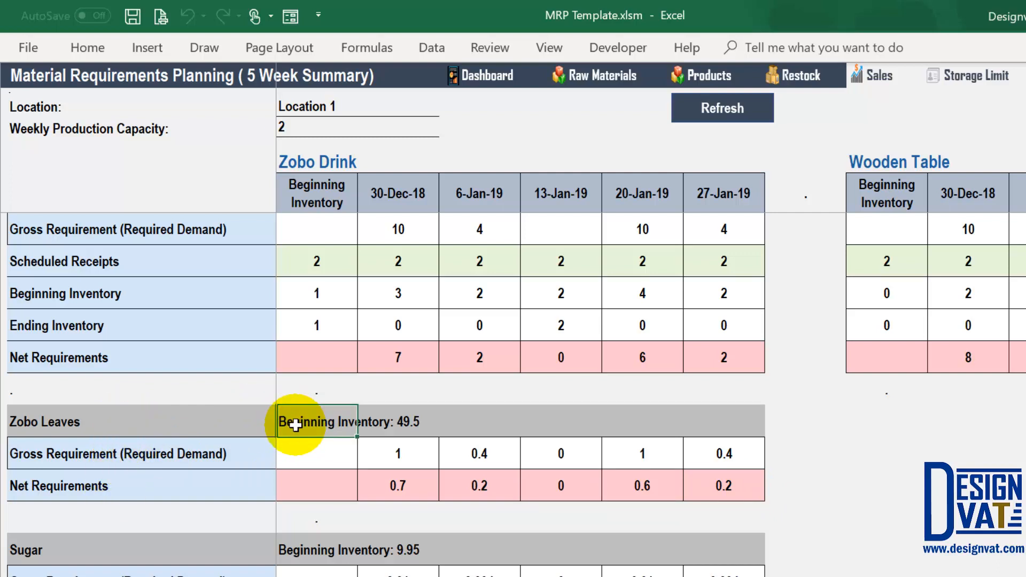
Check the Zobo Leaves beginning inventory against the five-week net requirements of Zobo Leaves and Zobo Drink
left_click(406, 428)
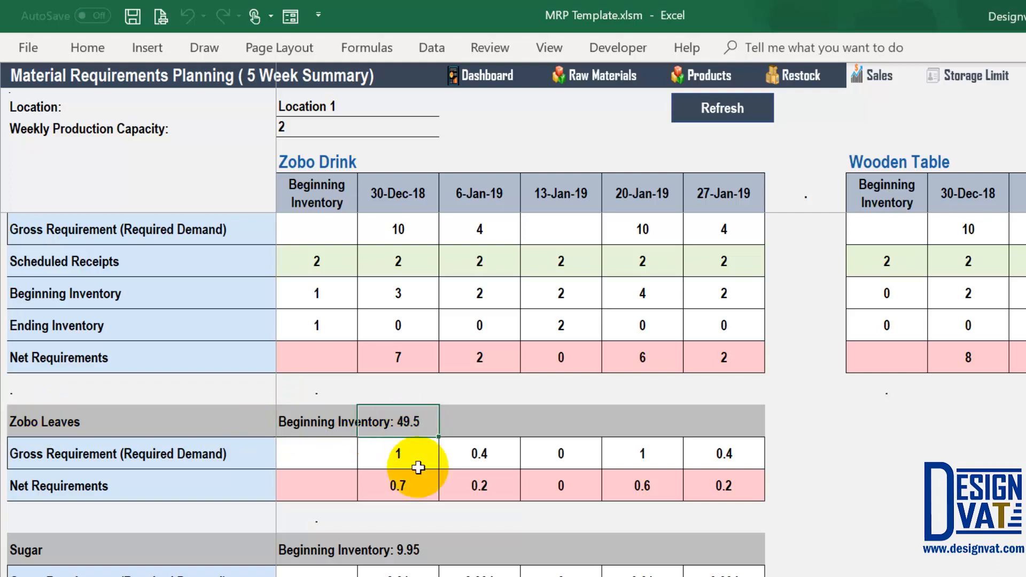
left_click_drag(399, 483, 708, 485)
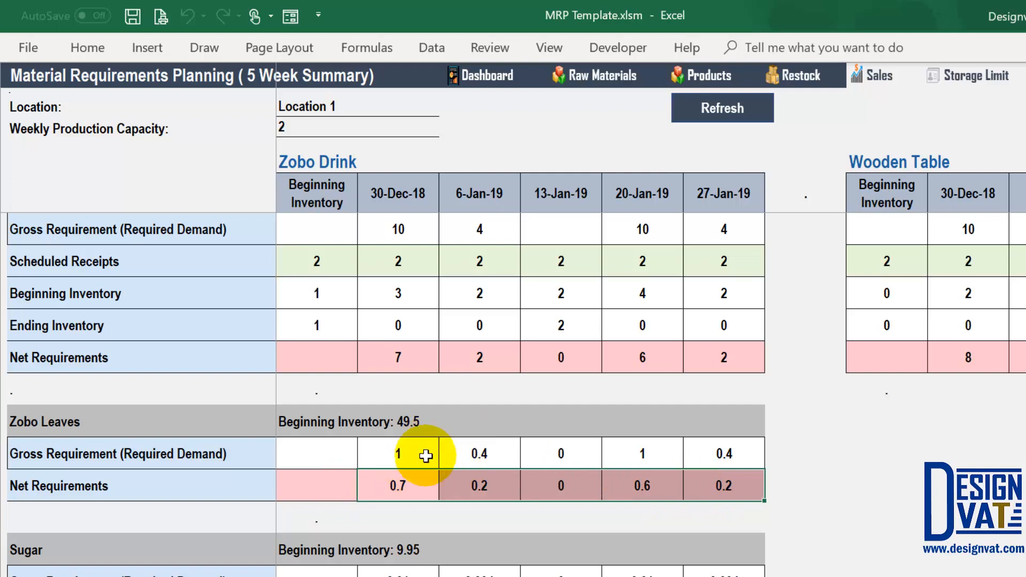
left_click_drag(374, 357, 721, 357)
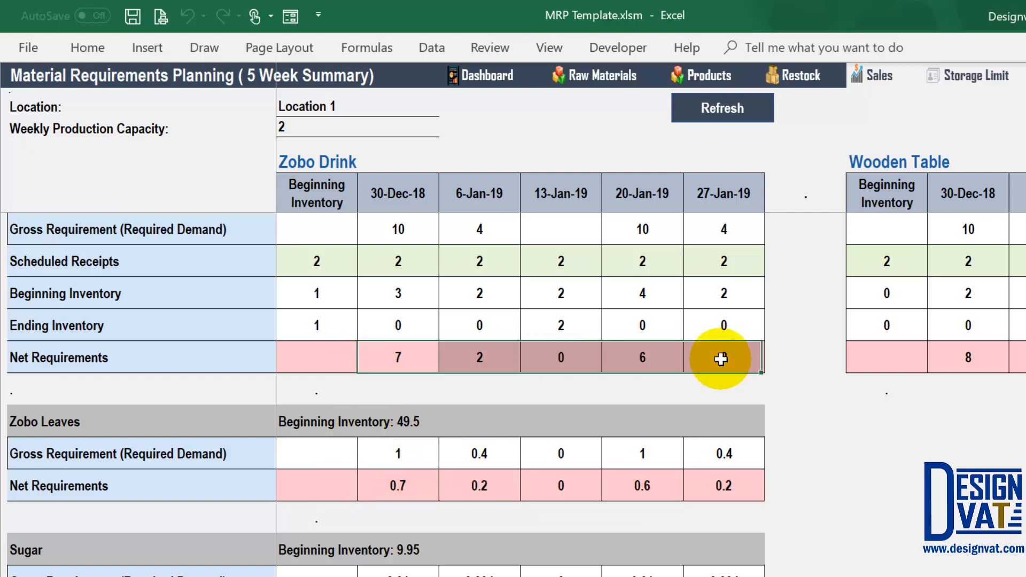
left_click(335, 423)
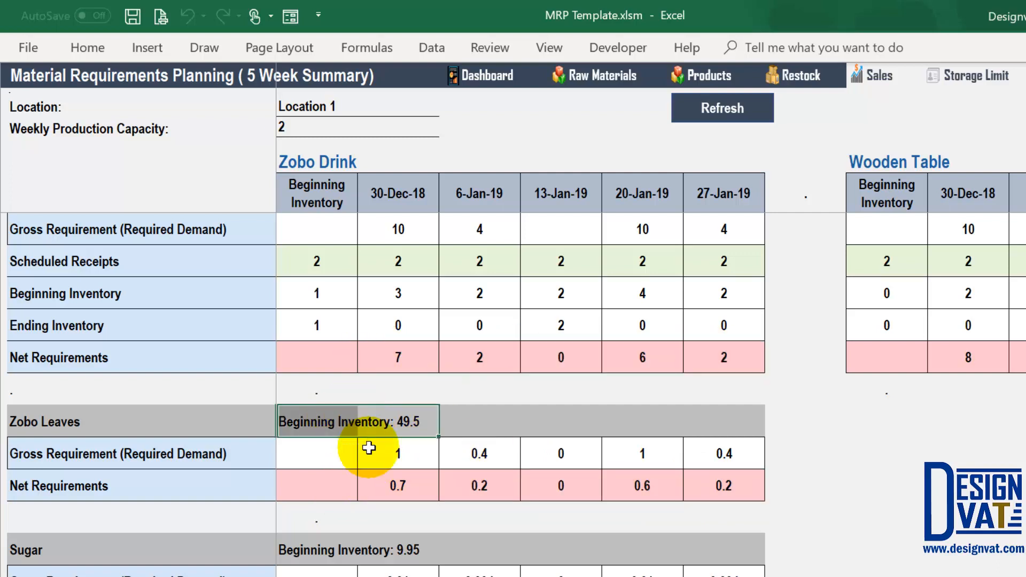
left_click_drag(403, 486, 716, 485)
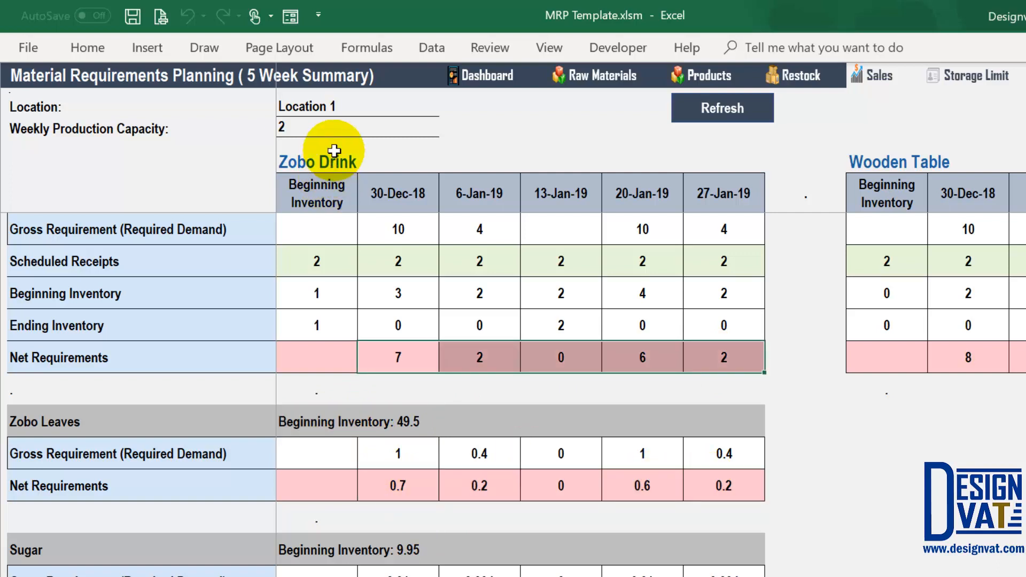
Look over the Wooden Table's five-week schedule beside Zobo Drink's, including the area beneath it for raw materials
left_click(334, 150)
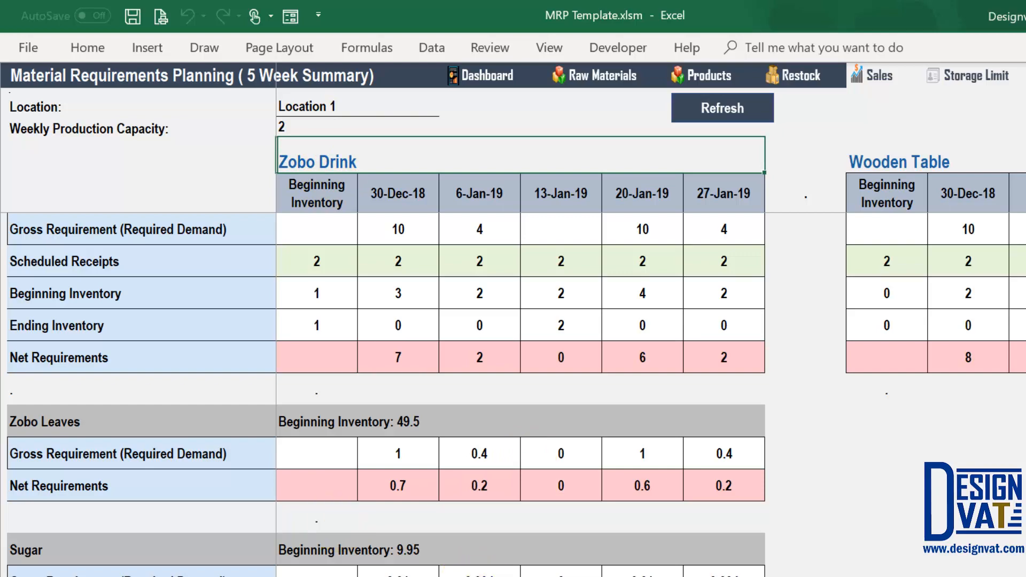
left_click(909, 165)
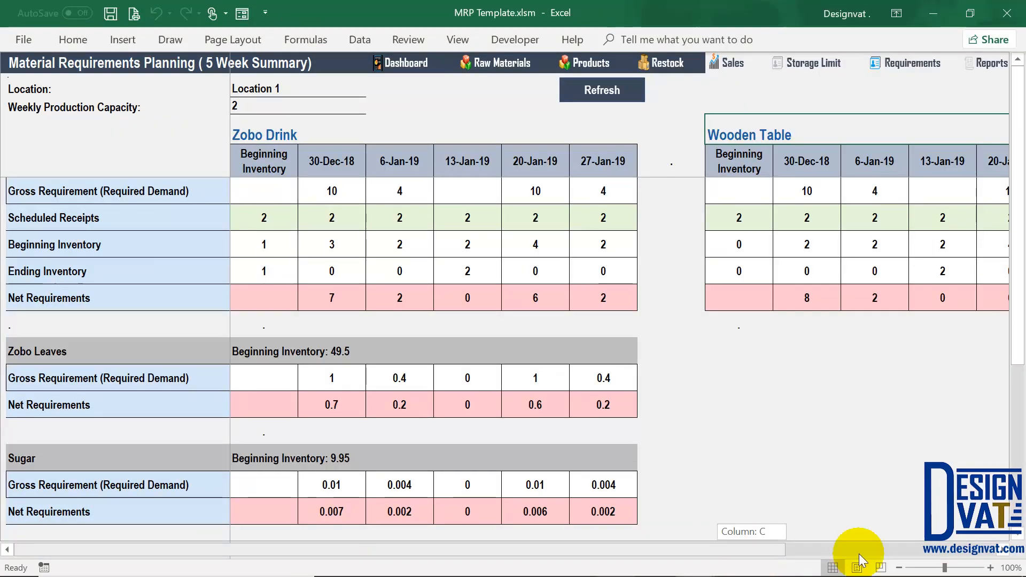
left_click_drag(858, 554, 792, 540)
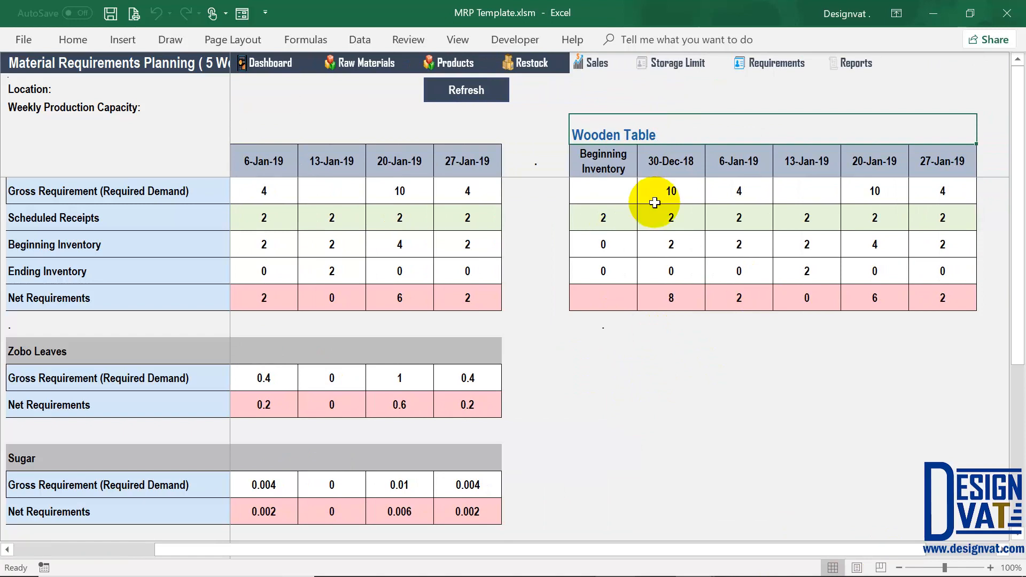
left_click_drag(669, 547, 271, 530)
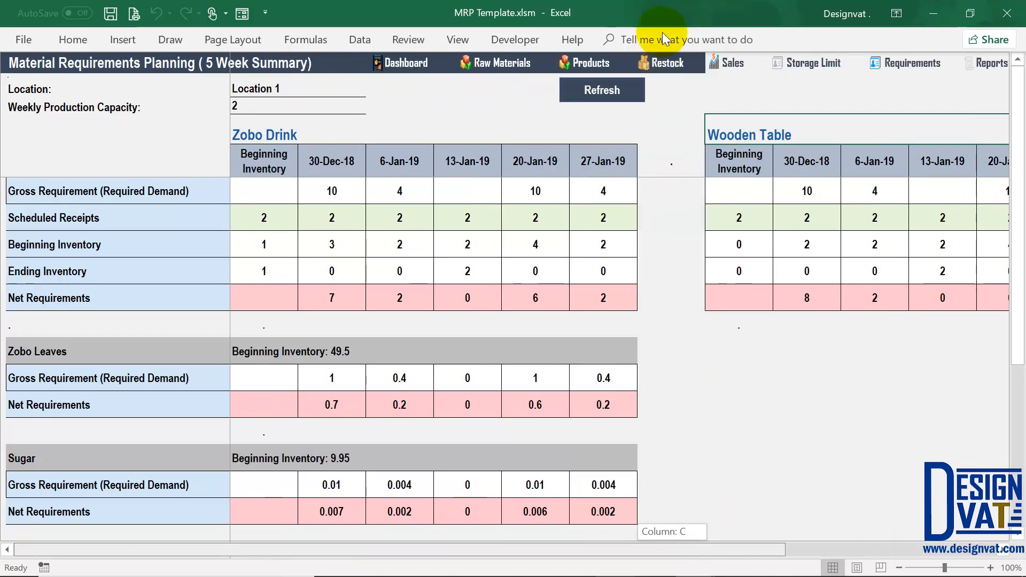
Look up Top Layers and Table Legs in the Raw Materials list
left_click(500, 60)
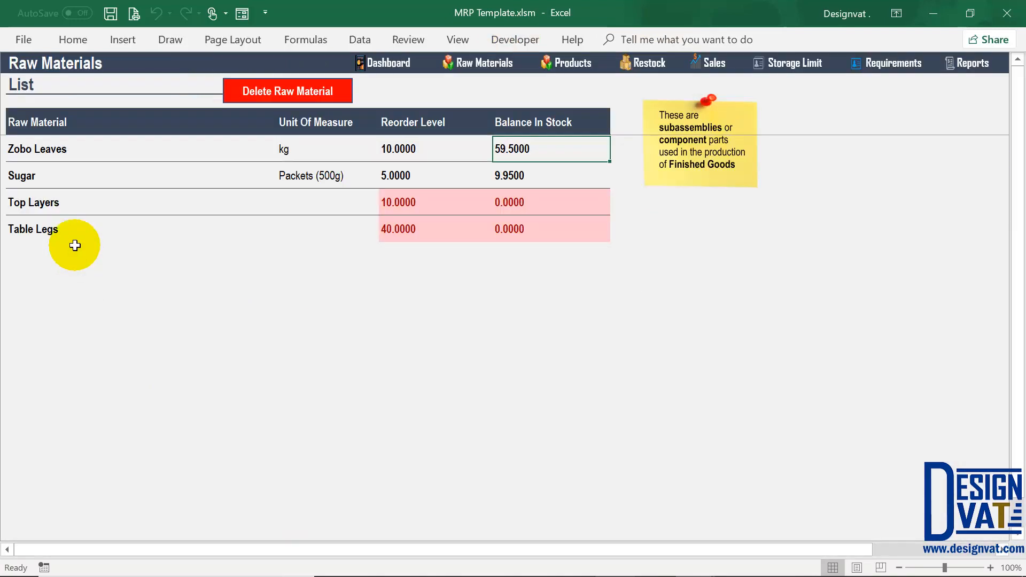
left_click_drag(70, 208, 64, 229)
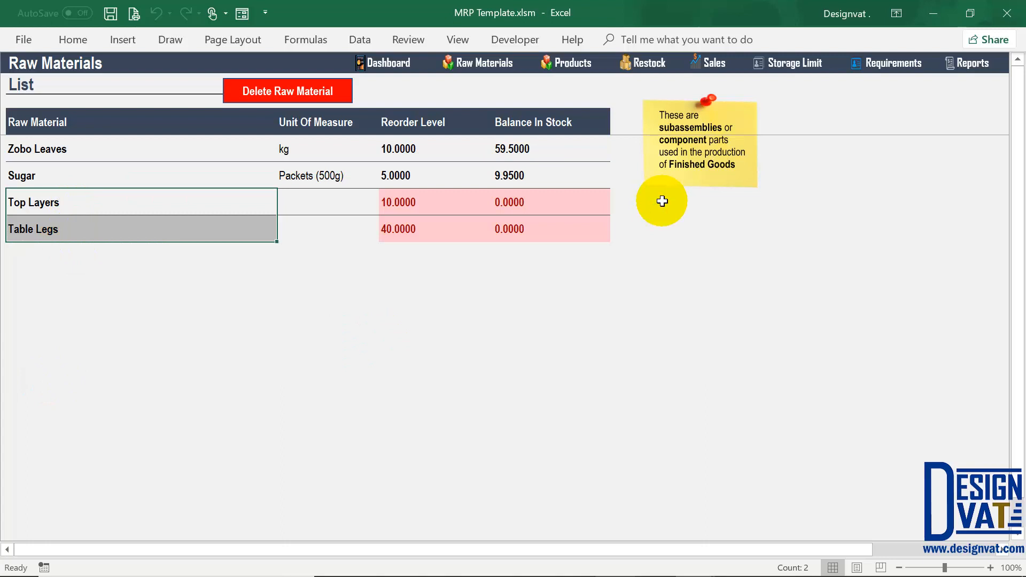
Add the raw material Top Layers to the Storage Limit sheet
left_click(793, 64)
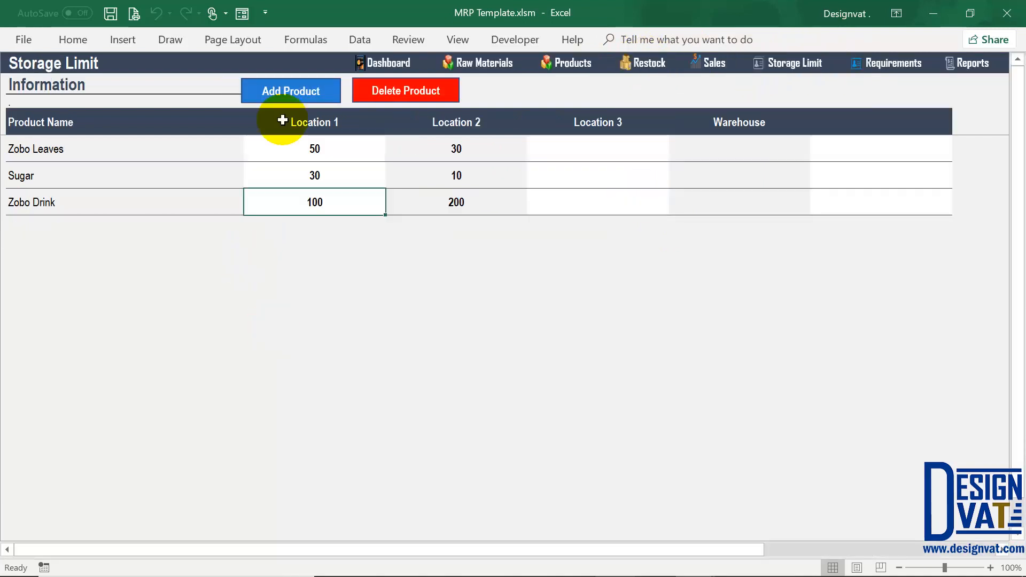
left_click(309, 102)
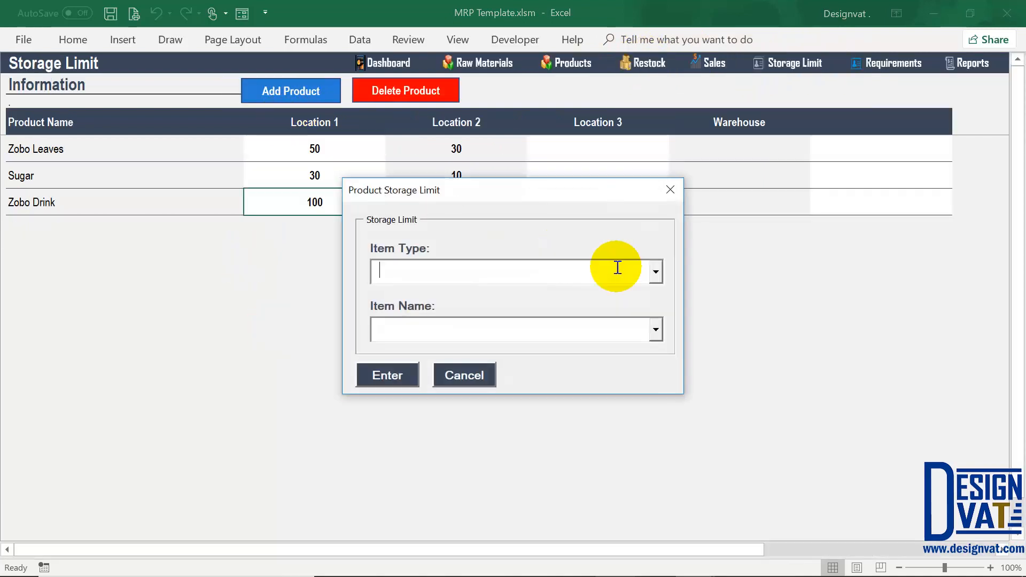
left_click(655, 272)
left_click(570, 313)
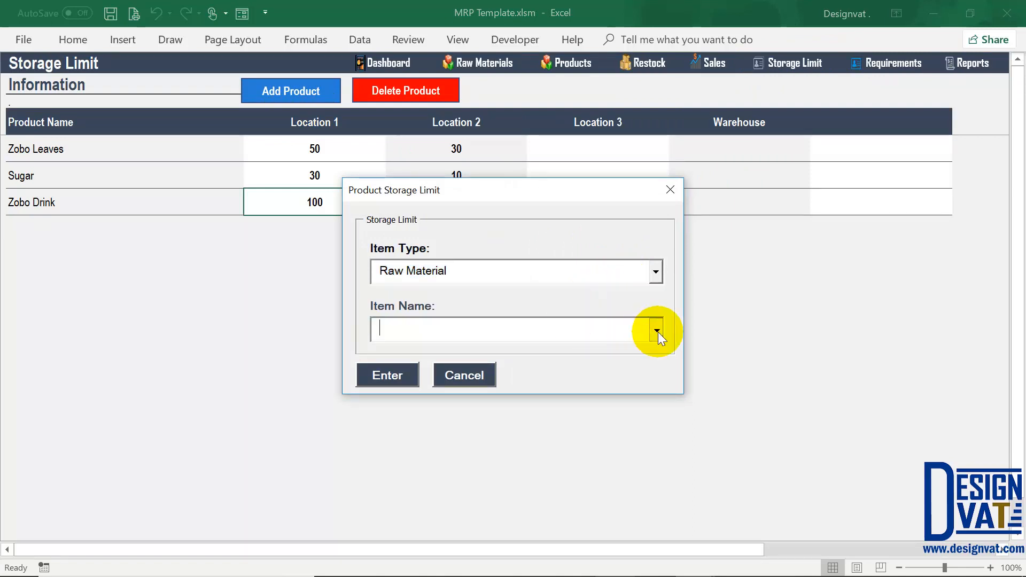
left_click(656, 330)
left_click(508, 384)
left_click(382, 383)
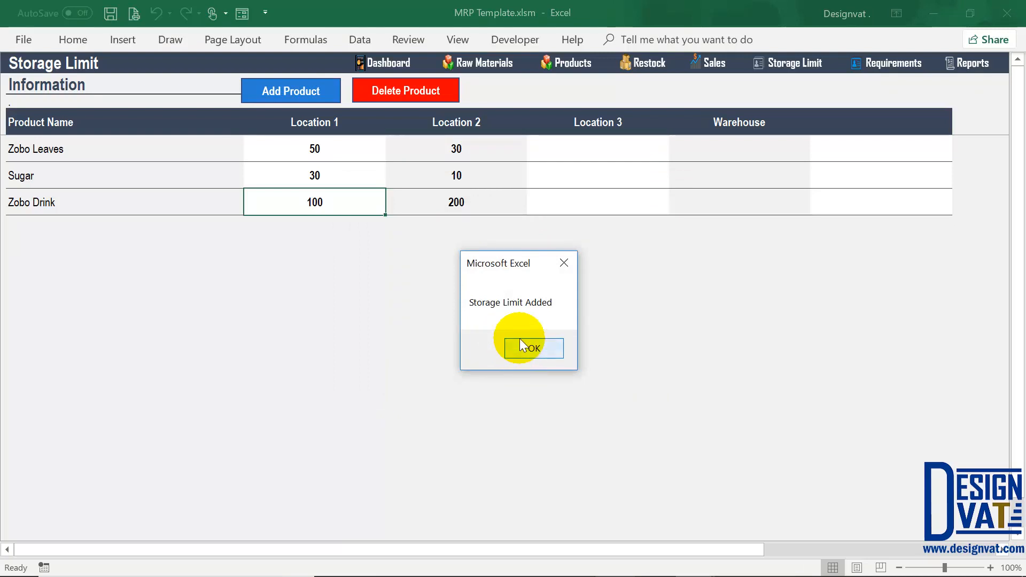
left_click(522, 346)
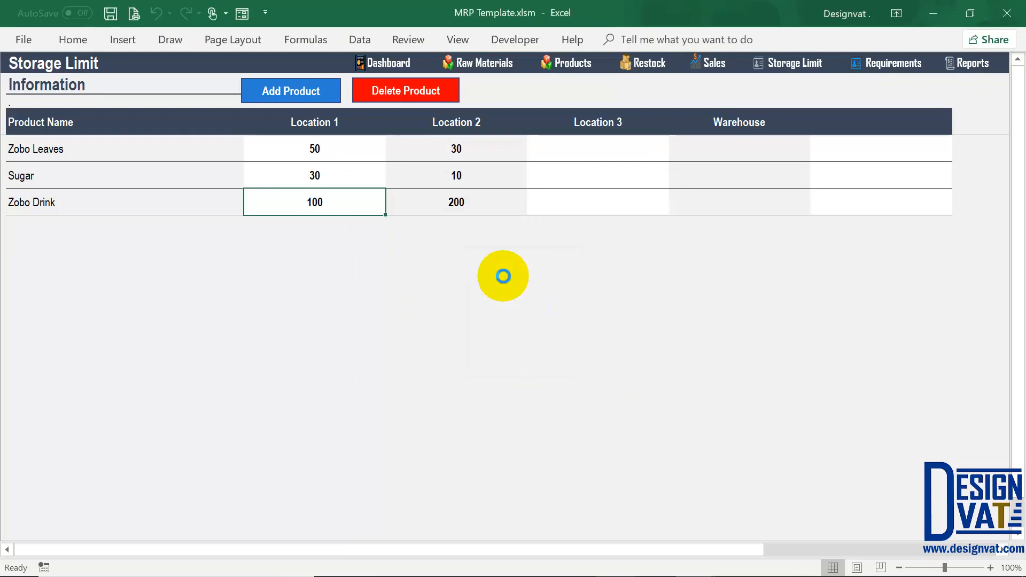
Add the raw material Table Legs to the Storage Limit sheet
left_click(291, 91)
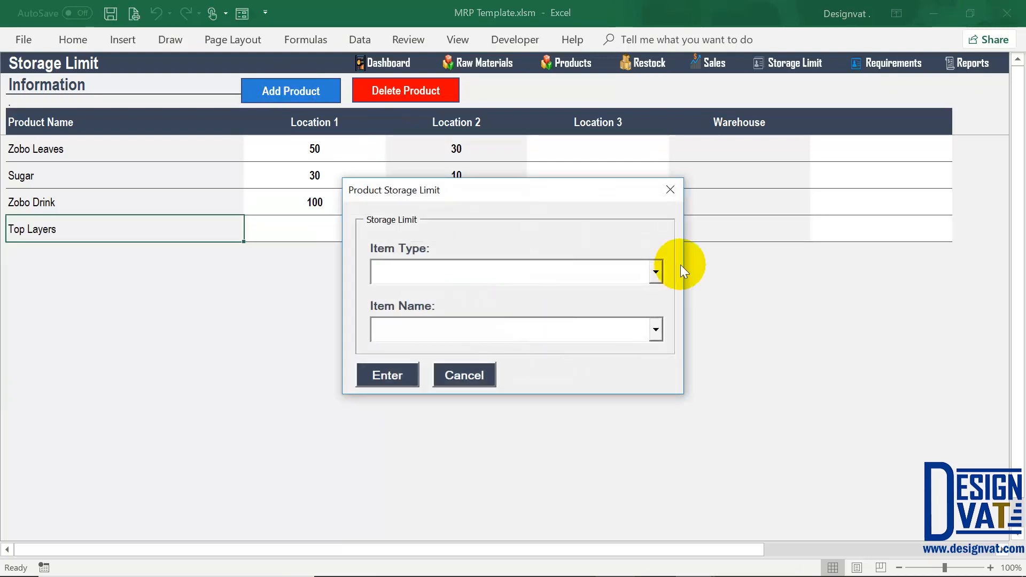
left_click(657, 274)
left_click(583, 307)
left_click(655, 329)
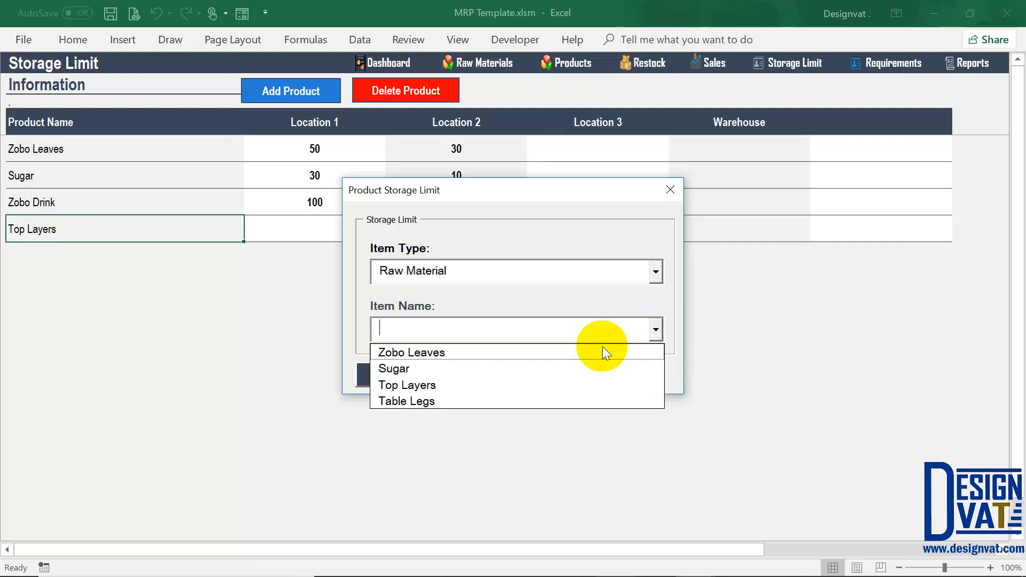
left_click(545, 400)
left_click(384, 374)
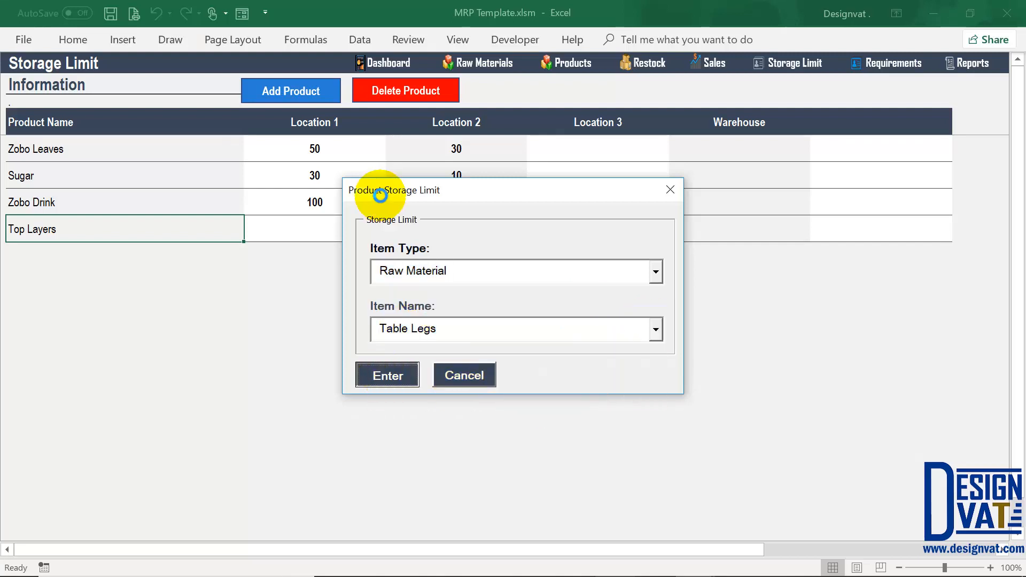
left_click(522, 347)
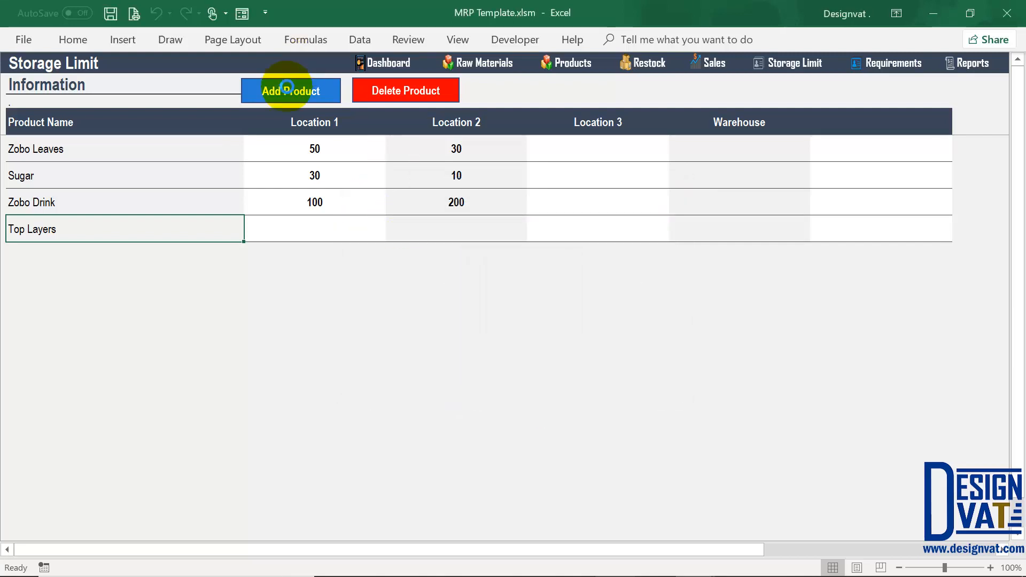
Add the product Wooden Table to the Storage Limit sheet
left_click(288, 92)
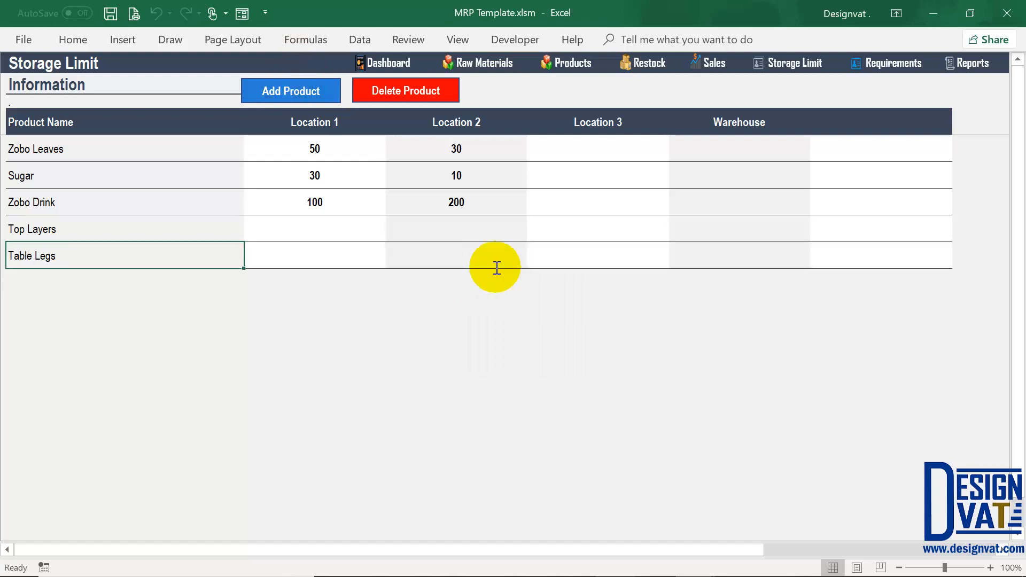
left_click(655, 272)
left_click(583, 294)
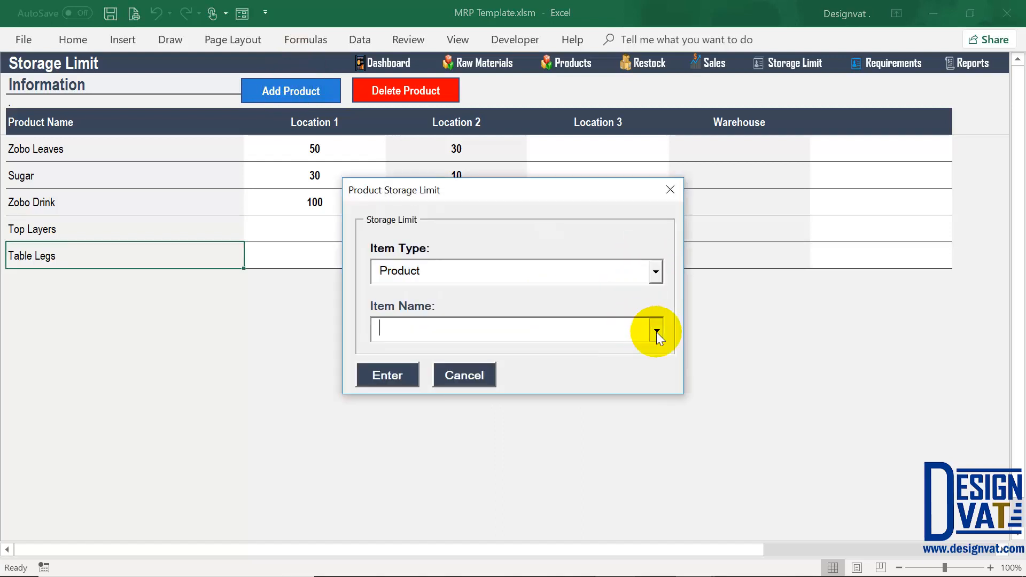
left_click(656, 331)
left_click(589, 368)
left_click(415, 378)
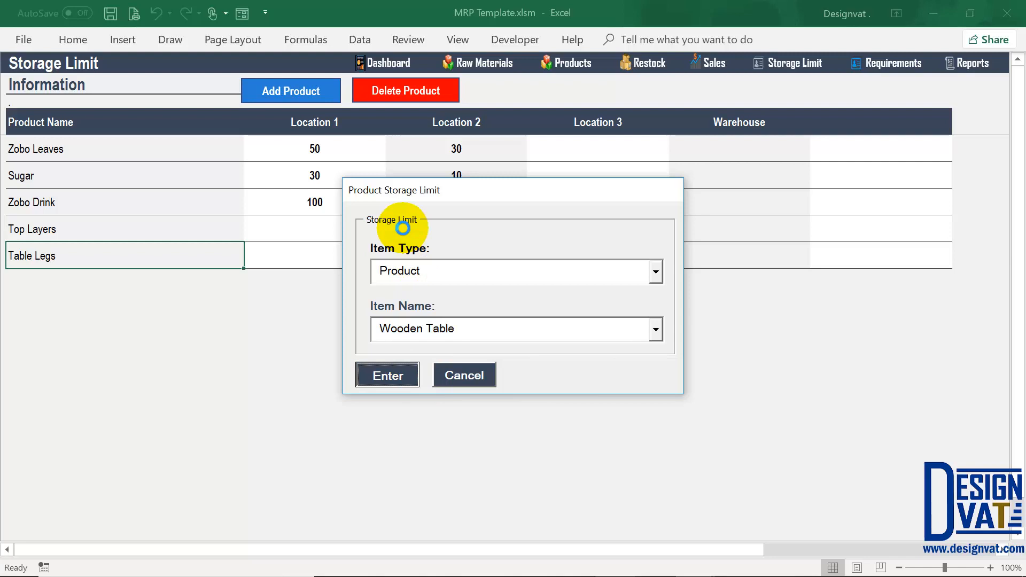
left_click(522, 347)
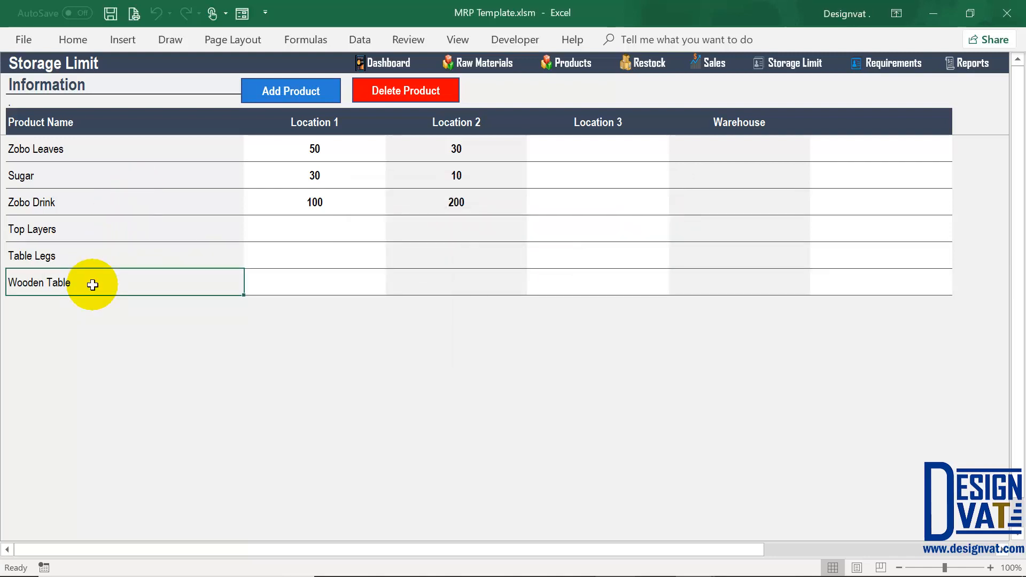
Set the Location 1 storage limits to 5 for Top Layers, 5 for Table Legs and 10 for Wooden Table
left_click(334, 230)
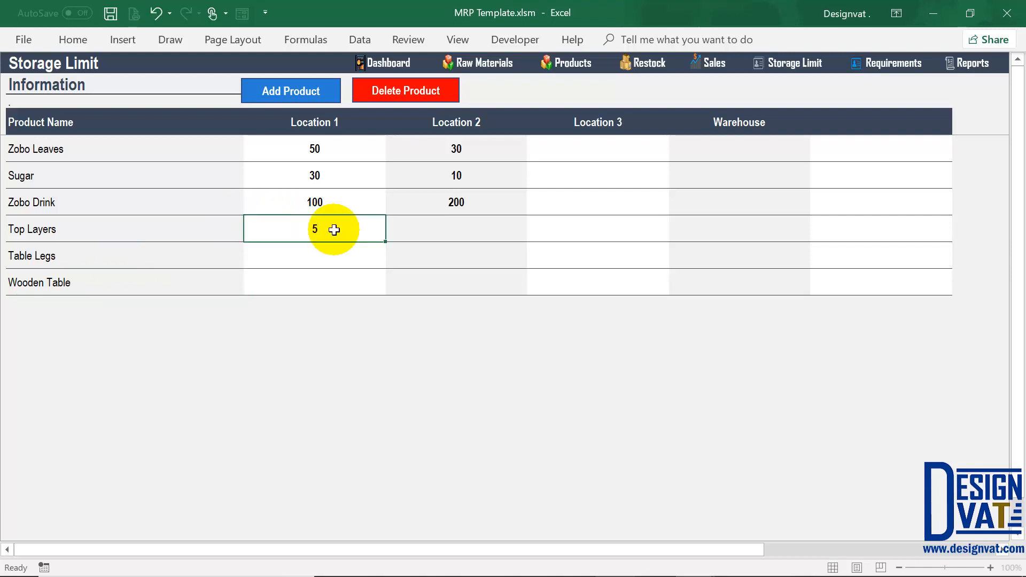
key("Return")
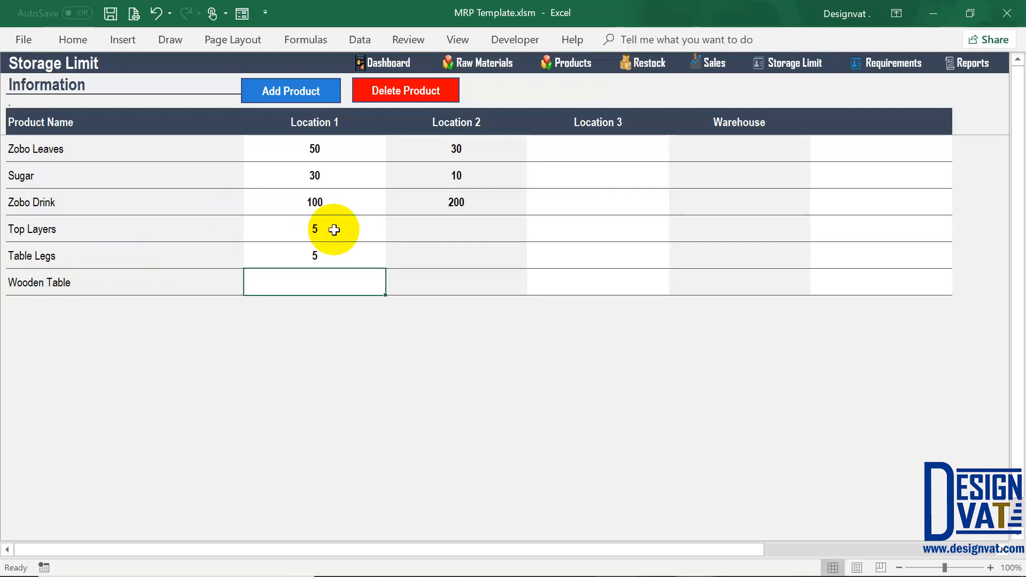
type("10")
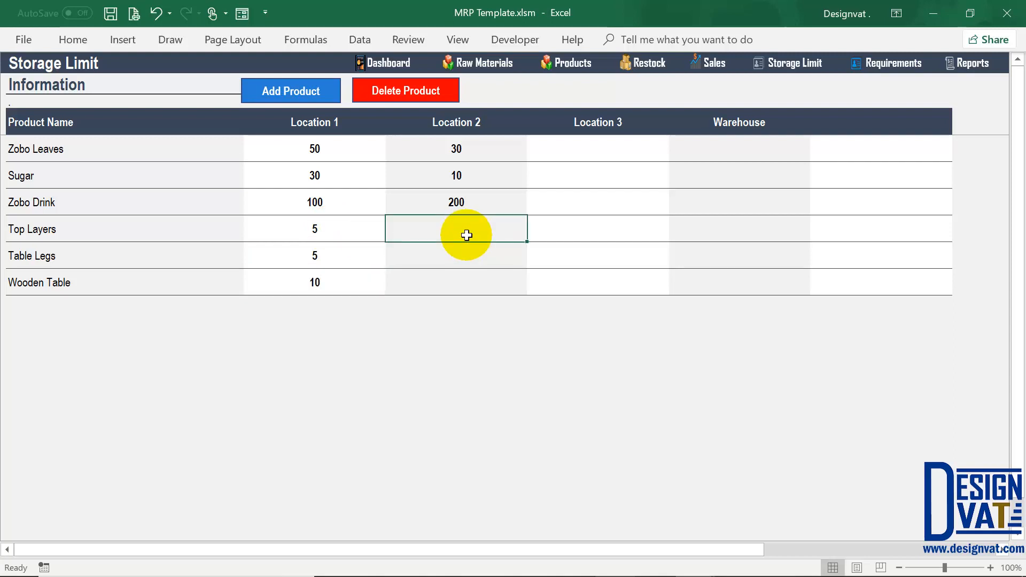
Set the Location 2 storage limits to 10 for Top Layers, 10 for Table Legs and 20 for Wooden Table
type("10")
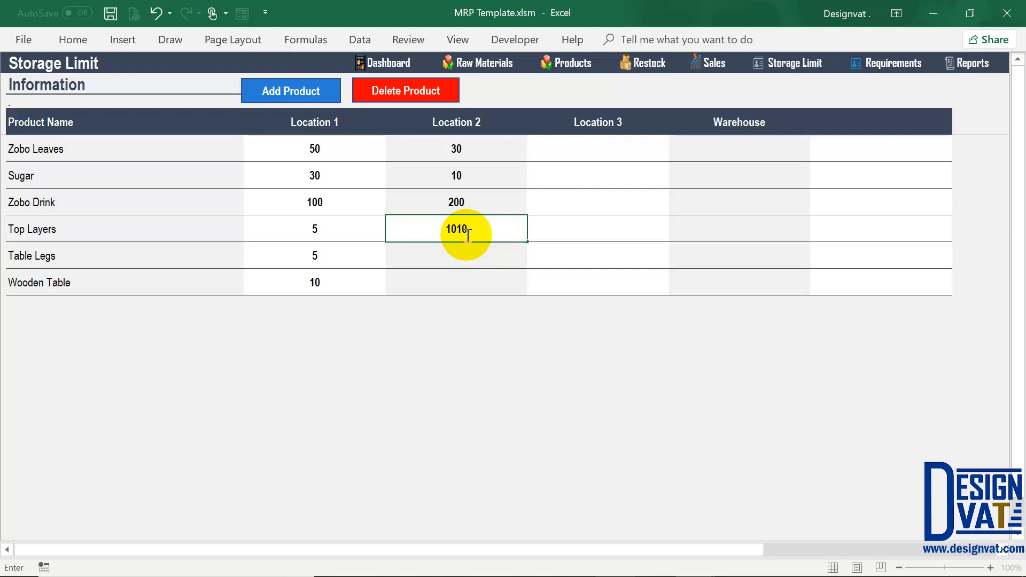
key("Return")
type("10")
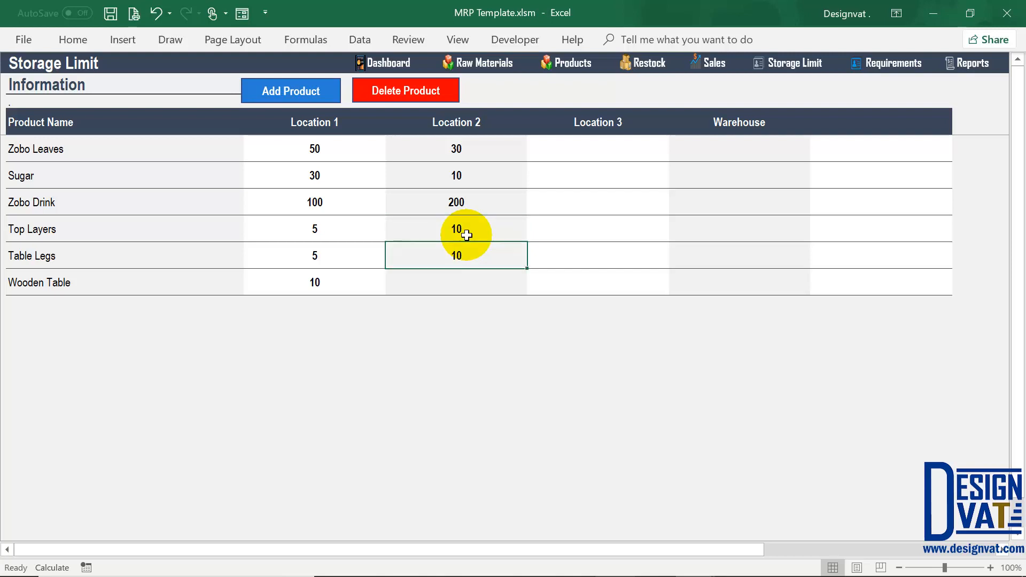
key("Return")
type("20")
key("Return")
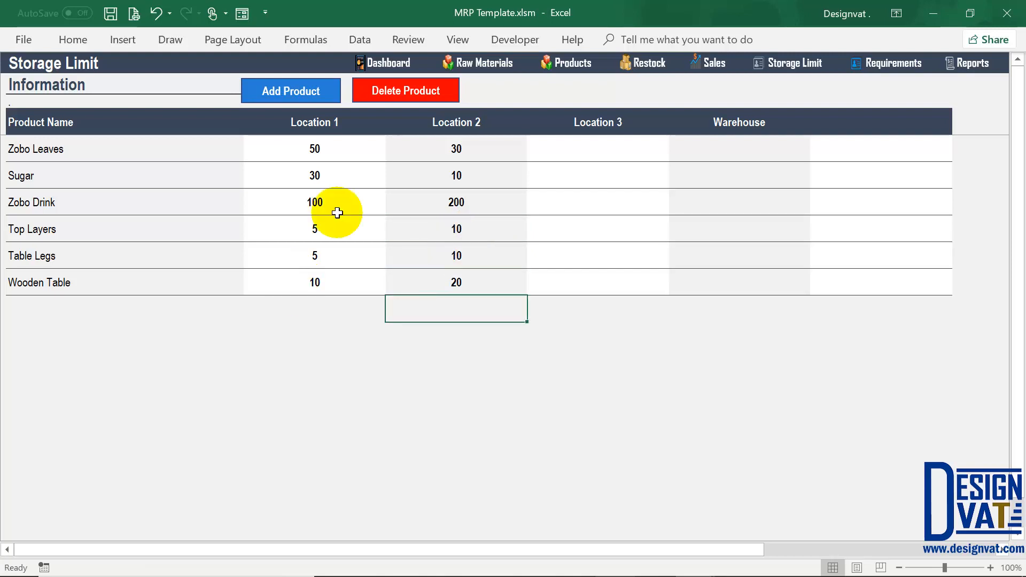
Review the Location 1 and Location 2 storage limits of Top Layers, Table Legs and Wooden Table
left_click(323, 112)
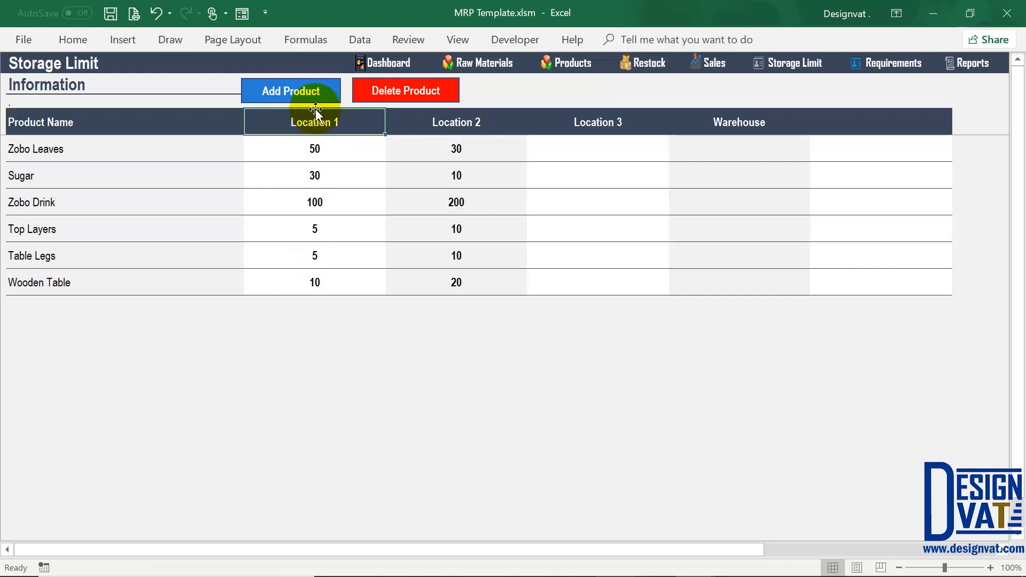
left_click(43, 230)
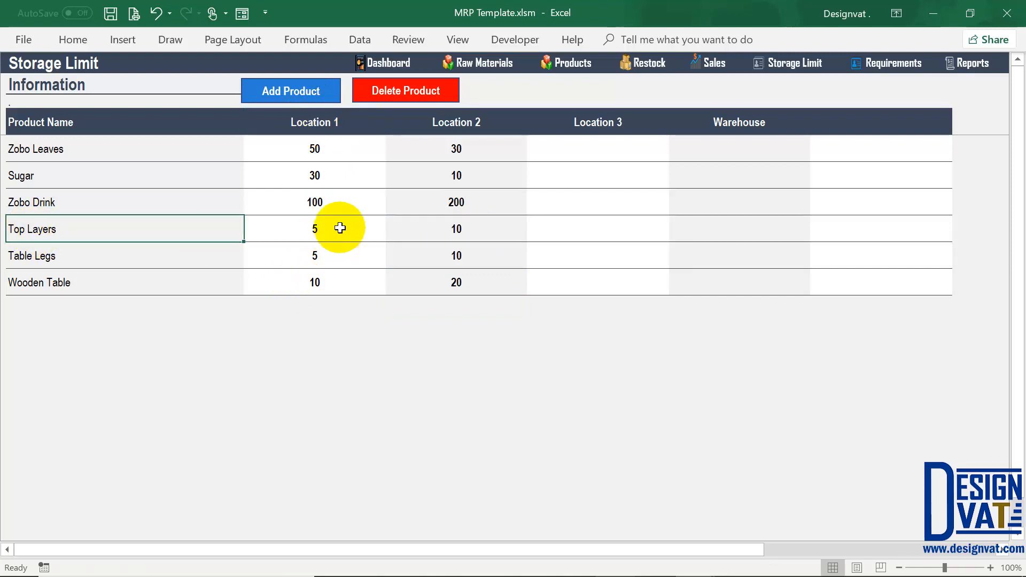
left_click(323, 231)
left_click(432, 229)
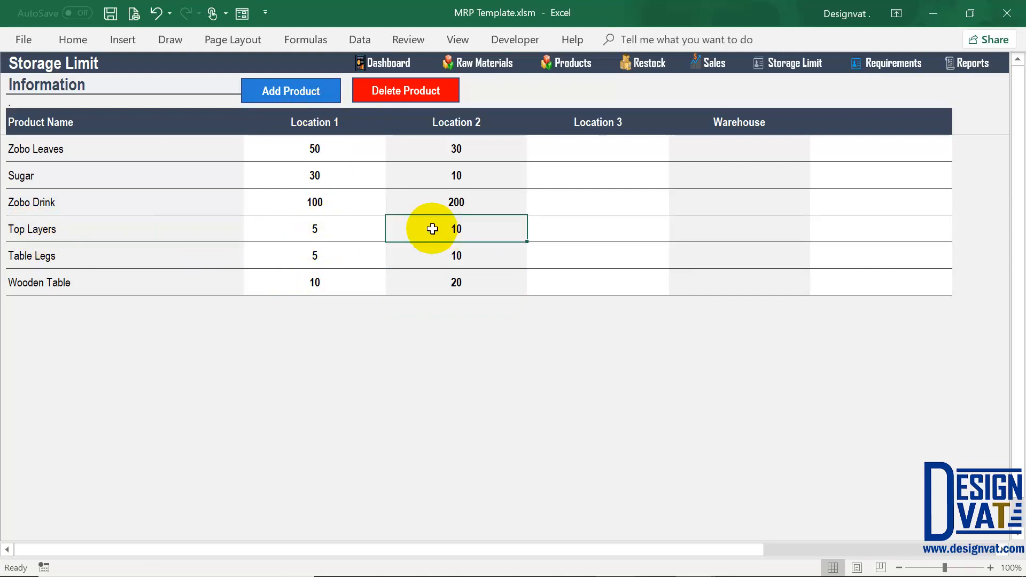
left_click(294, 258)
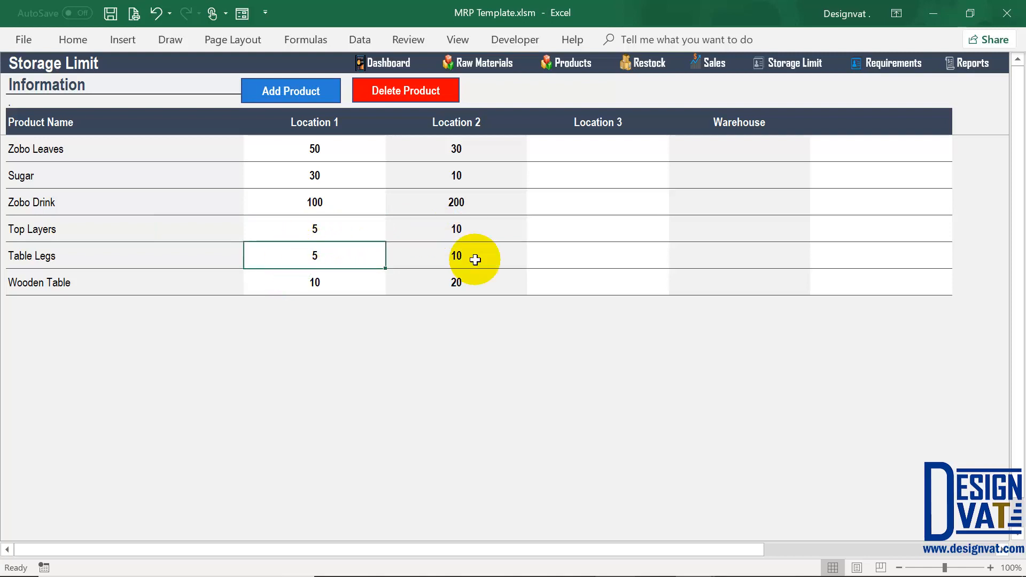
left_click_drag(377, 282, 442, 297)
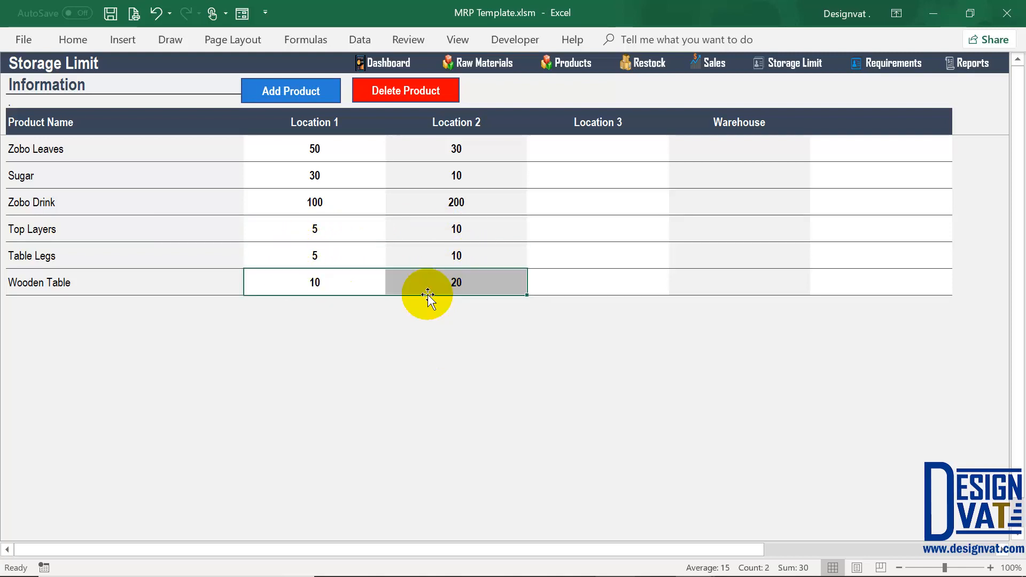
Record a new restock dated 30-12-2018 of 5 Top Layers for Location 1 on the Restock sheet
left_click(656, 63)
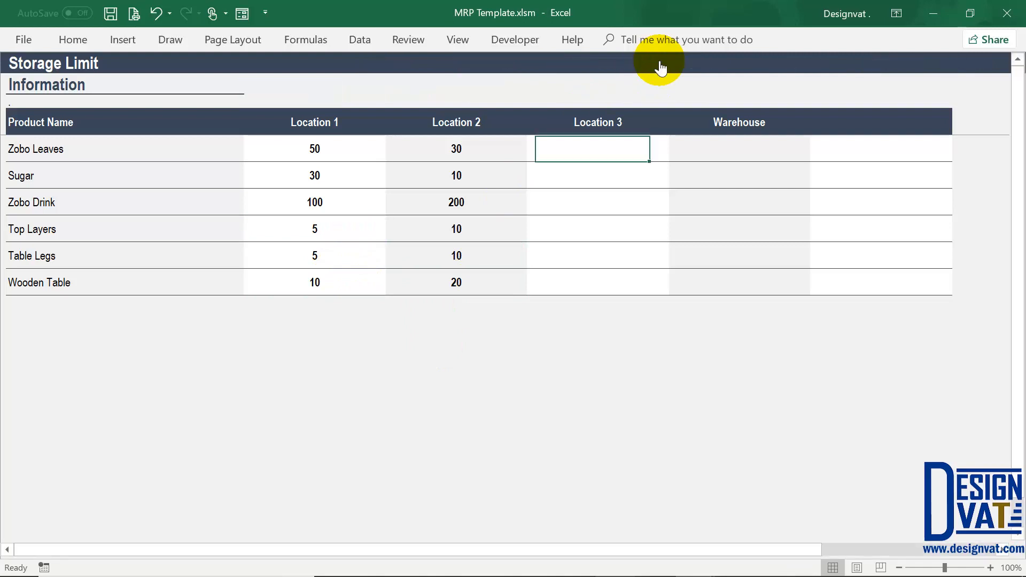
left_click(323, 92)
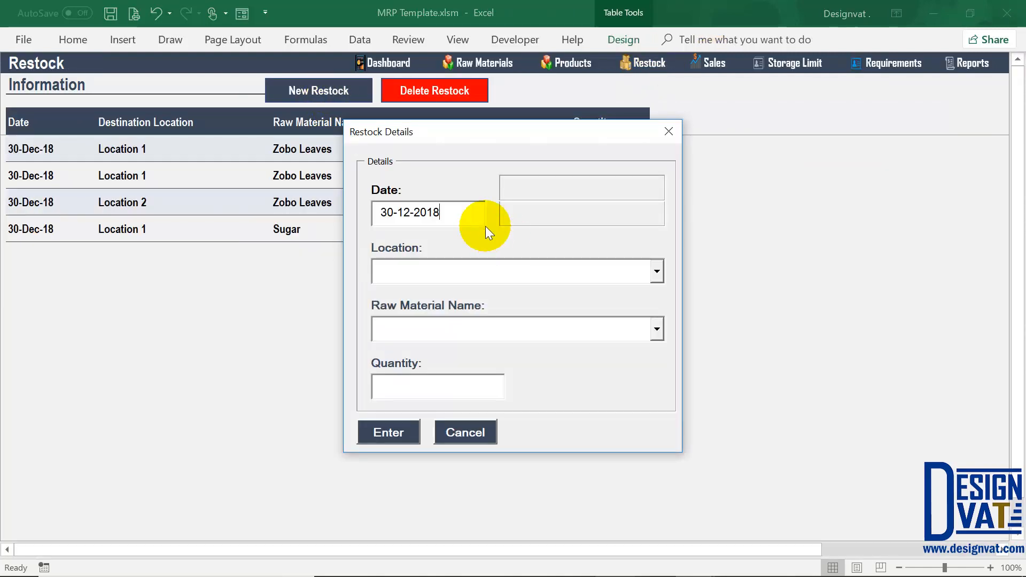
left_click(656, 271)
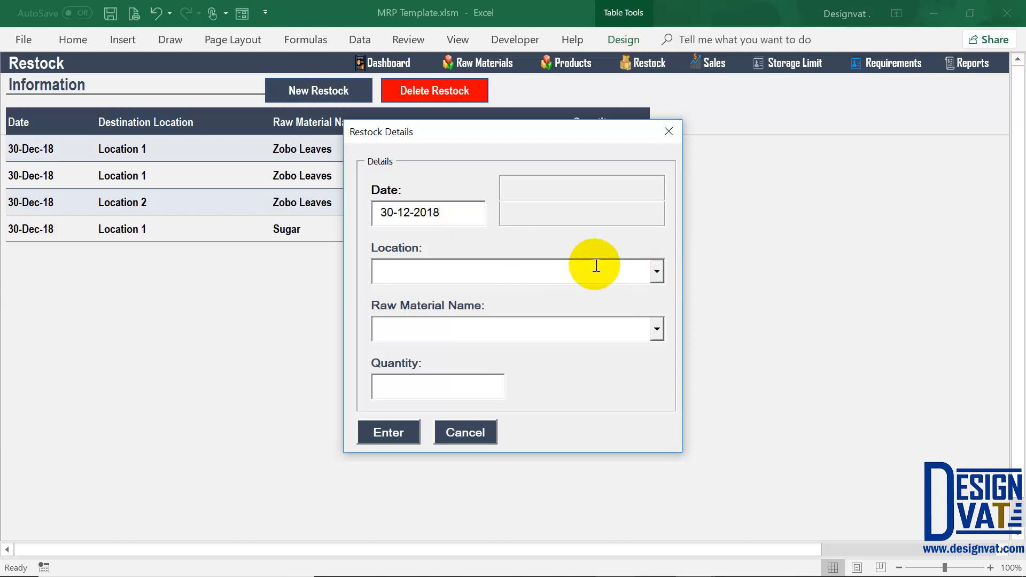
left_click(419, 294)
left_click(586, 324)
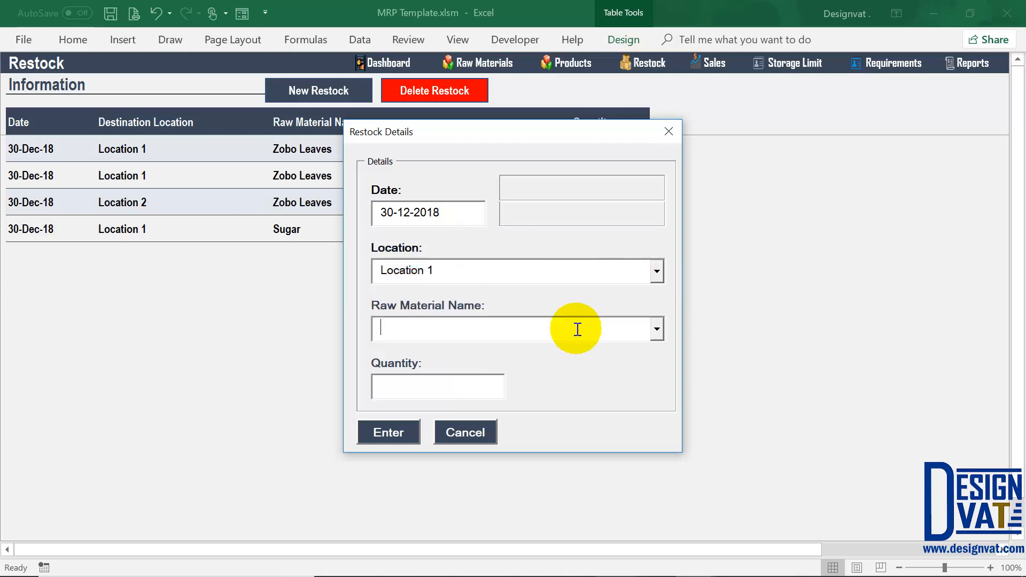
left_click(657, 329)
left_click(395, 384)
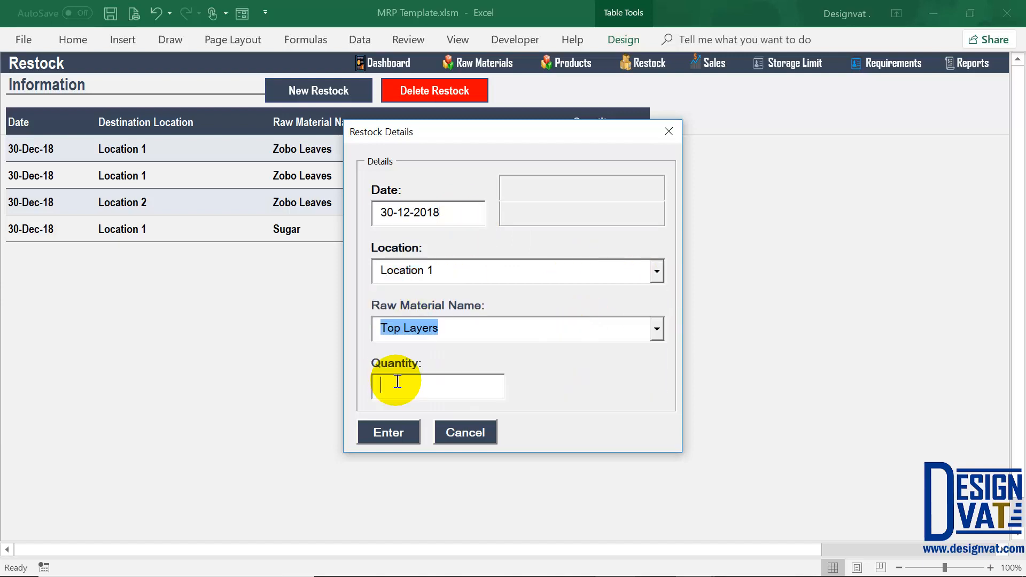
left_click_drag(614, 214, 592, 180)
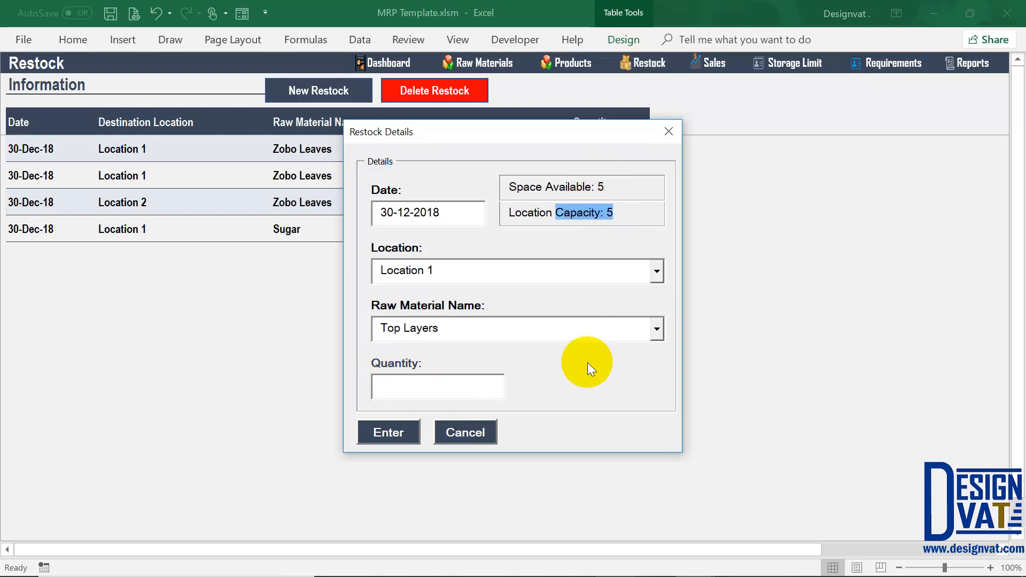
left_click(431, 391)
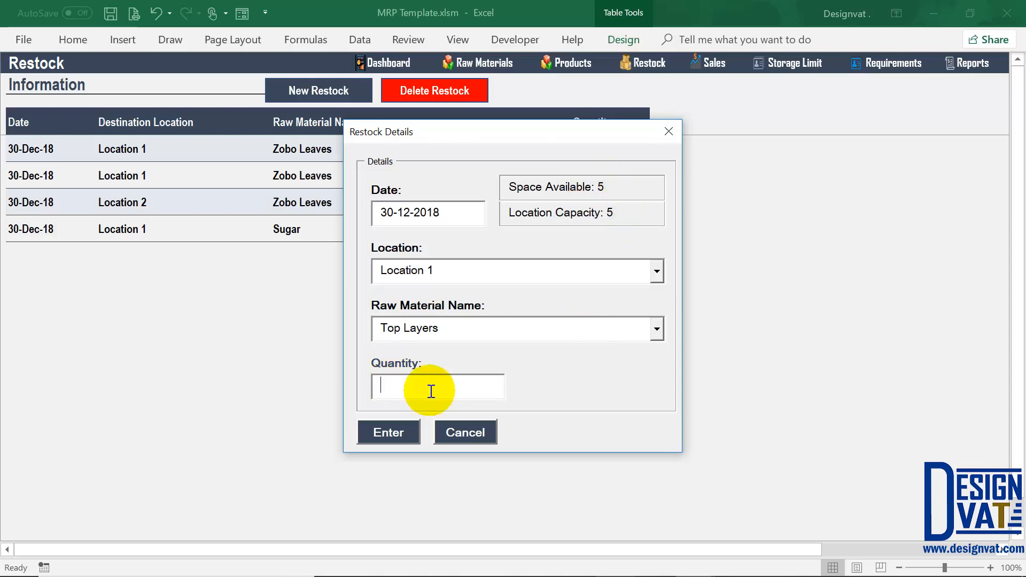
type("5")
key("Tab")
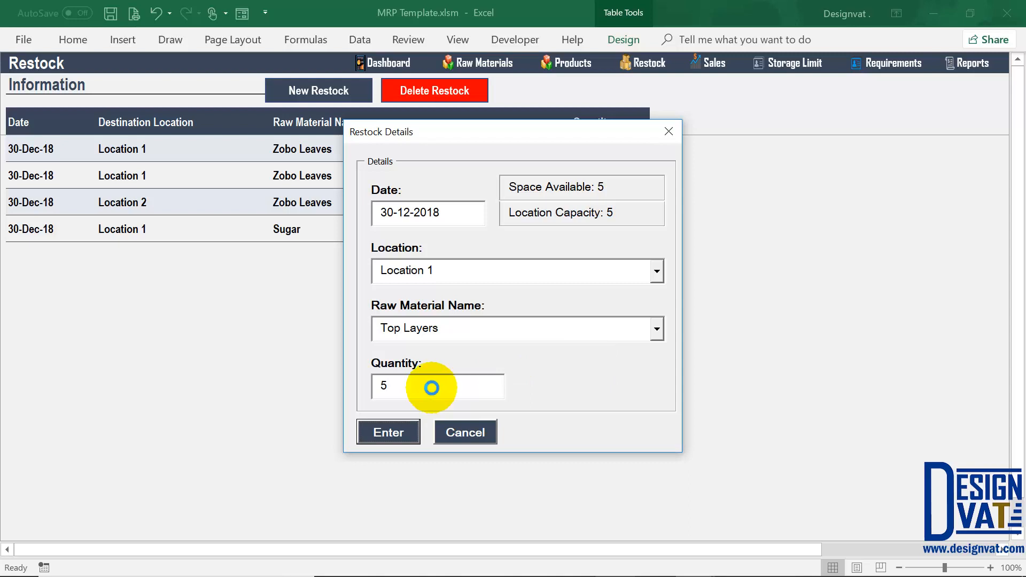
left_click(522, 347)
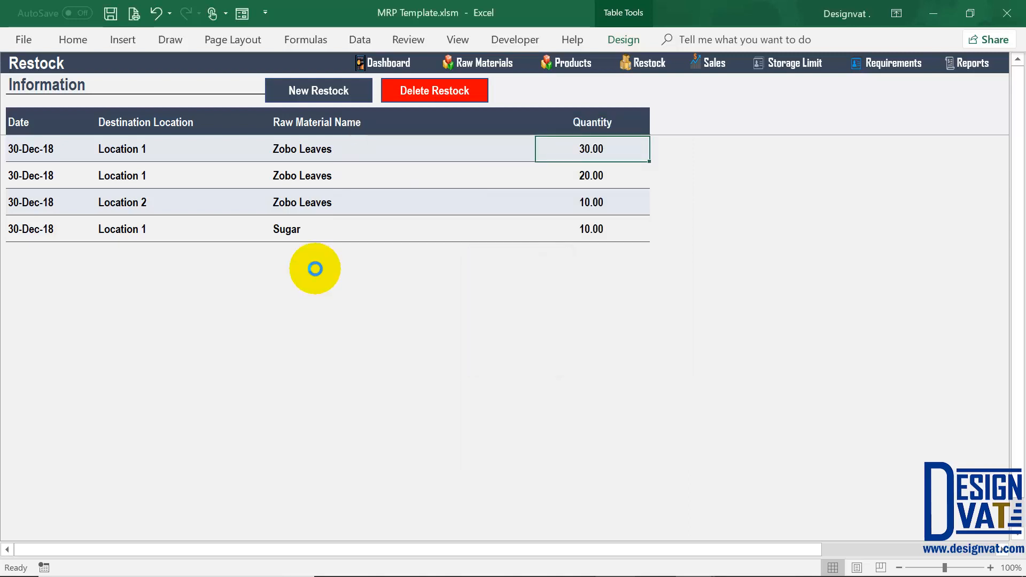
Start a new restock entry dated 30-12-2018 for Table Legs at Location 1
left_click(339, 99)
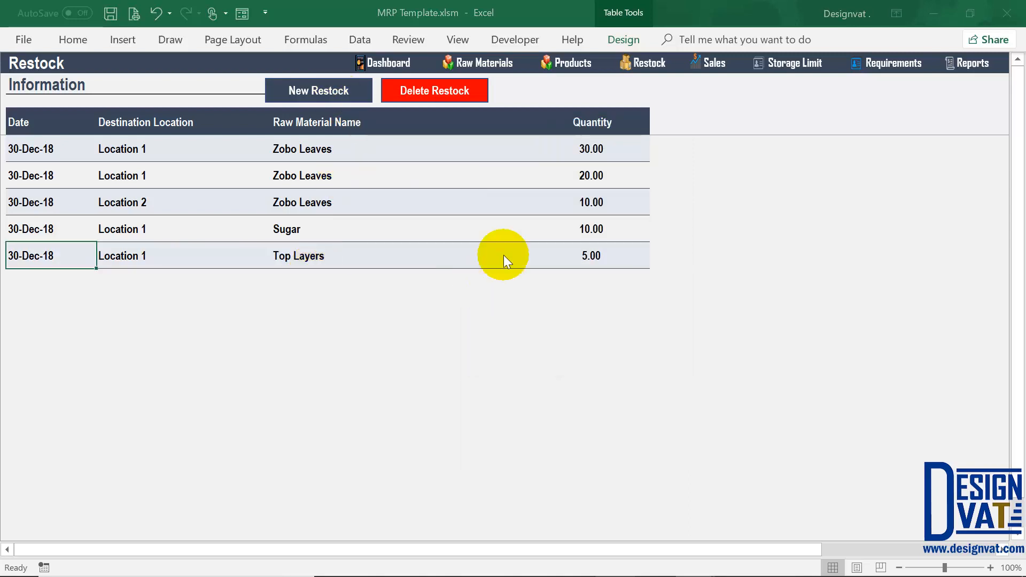
left_click(647, 273)
left_click(594, 288)
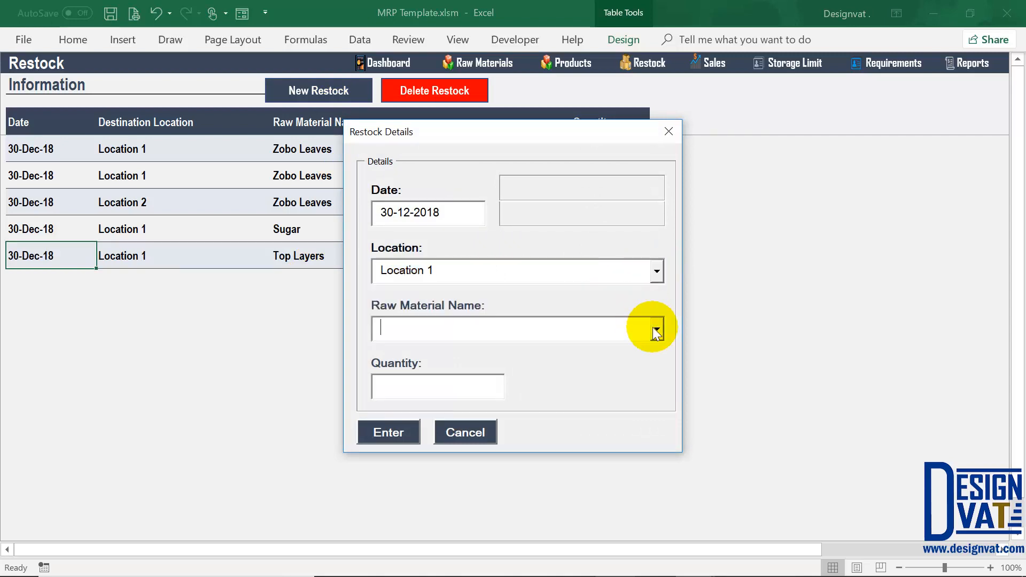
left_click(654, 328)
left_click(528, 399)
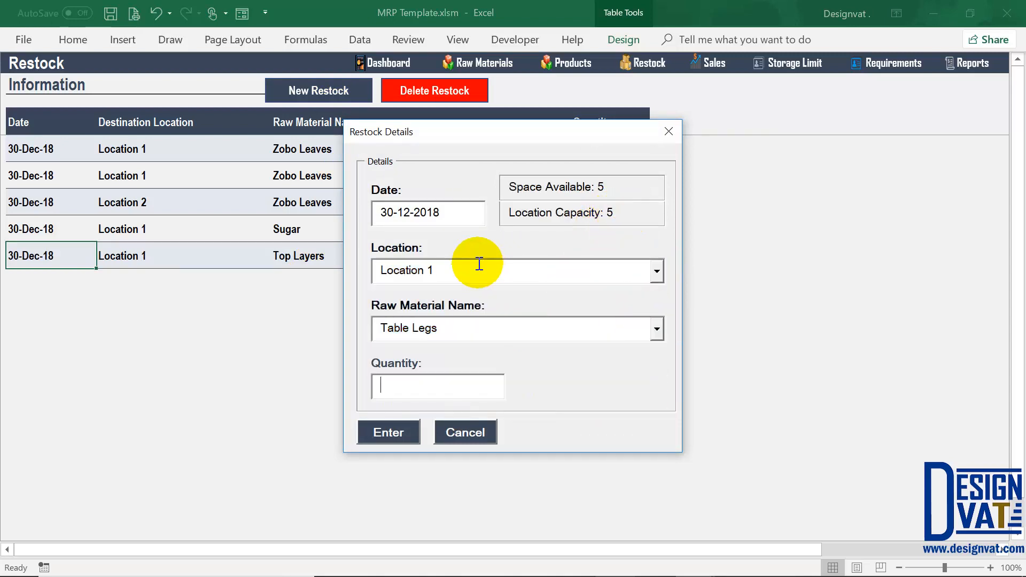
Check the space available for Top Layers at Location 2 and return the restock entry to Table Legs at Location 1
left_click(655, 271)
left_click(603, 310)
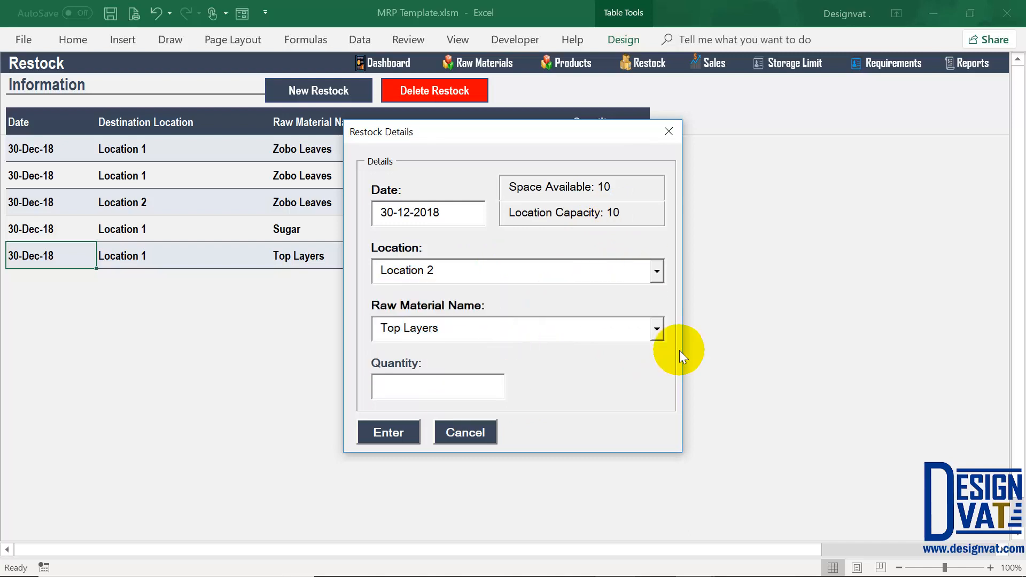
left_click(411, 384)
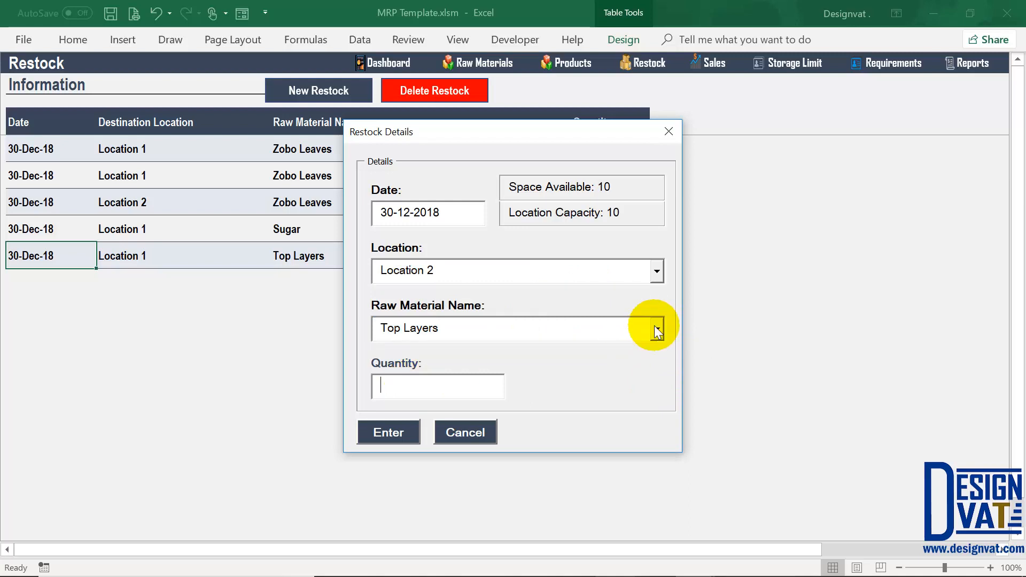
left_click(657, 329)
left_click(645, 269)
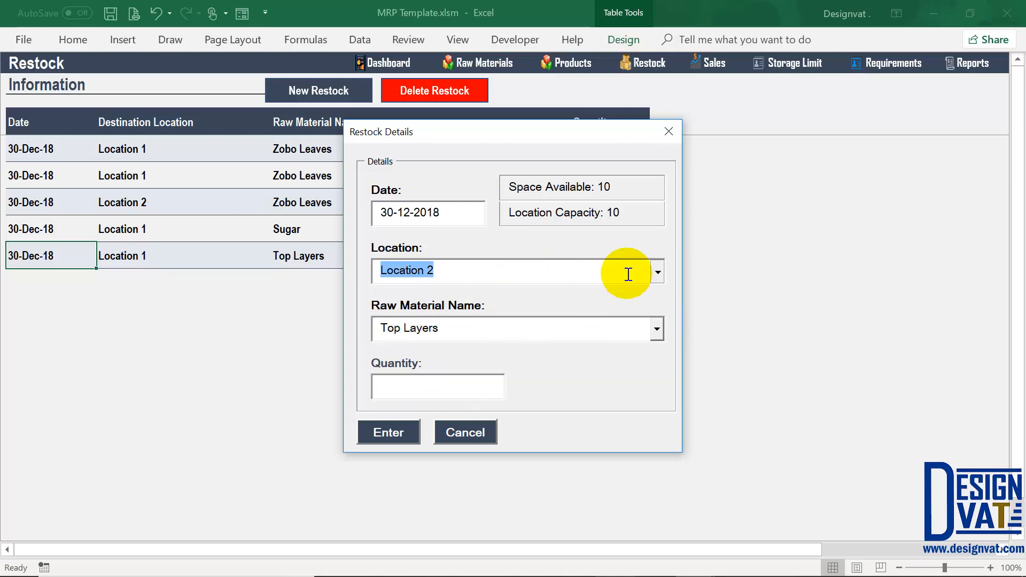
left_click(625, 275)
left_click(541, 294)
left_click(660, 332)
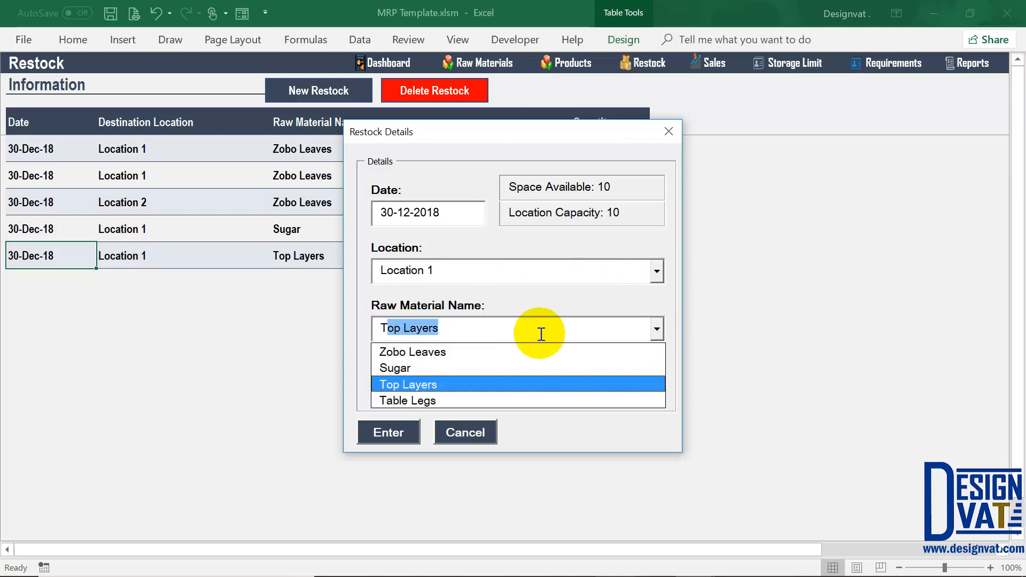
left_click(443, 401)
Set the Table Legs restock quantity to 5 and record the entry
left_click(444, 387)
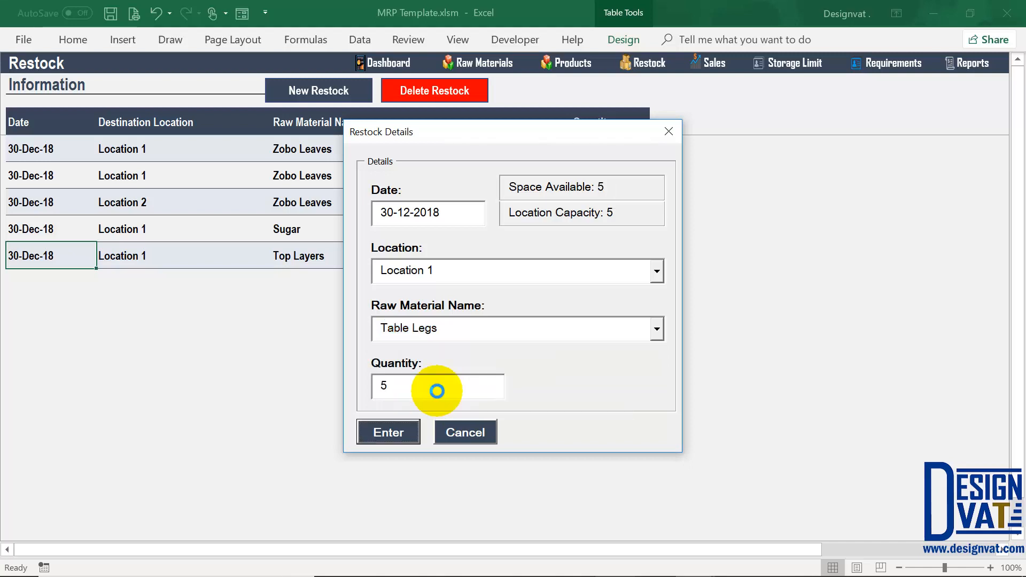
key("Return")
left_click(522, 350)
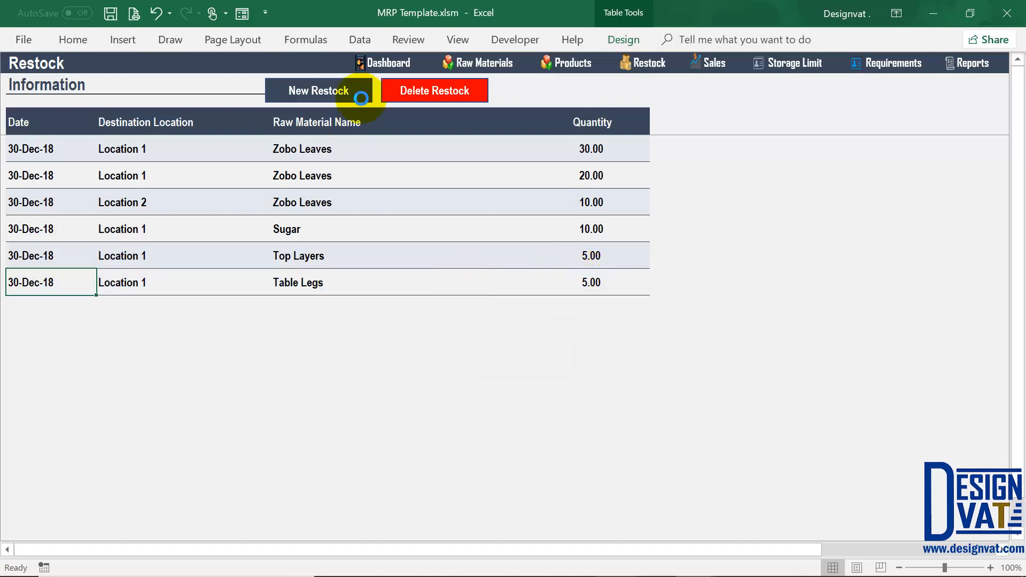
Check the remaining space for Top Layers at Location 1 in a new restock entry and cancel the entry
left_click(652, 275)
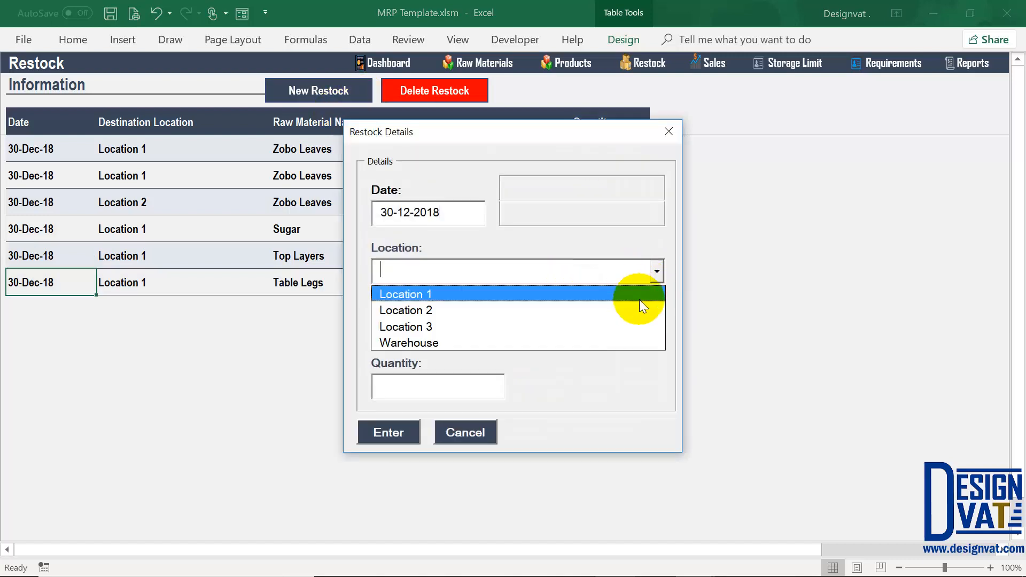
left_click(640, 299)
left_click(658, 329)
left_click(617, 352)
left_click(658, 328)
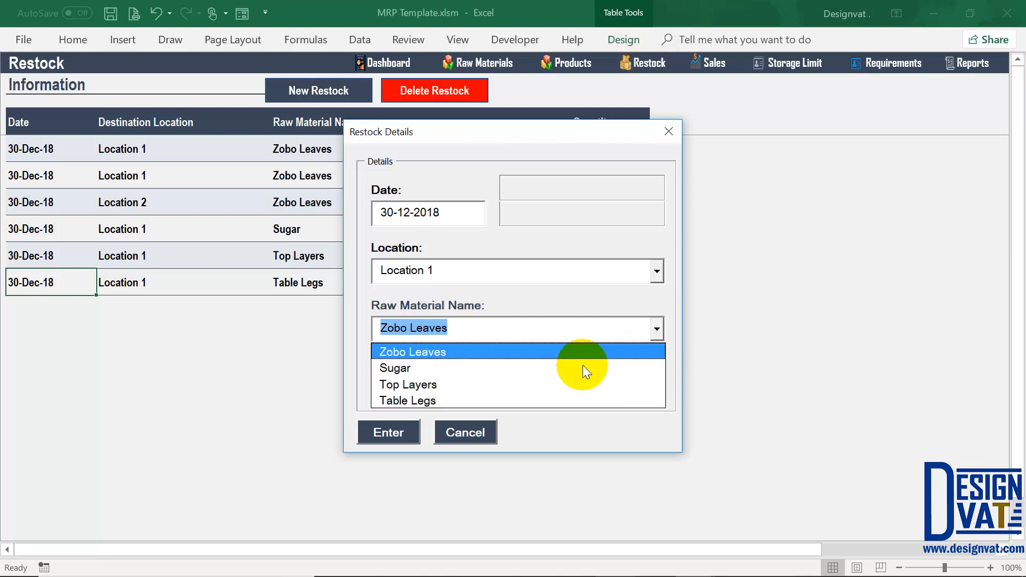
left_click(573, 384)
left_click_drag(606, 187, 547, 187)
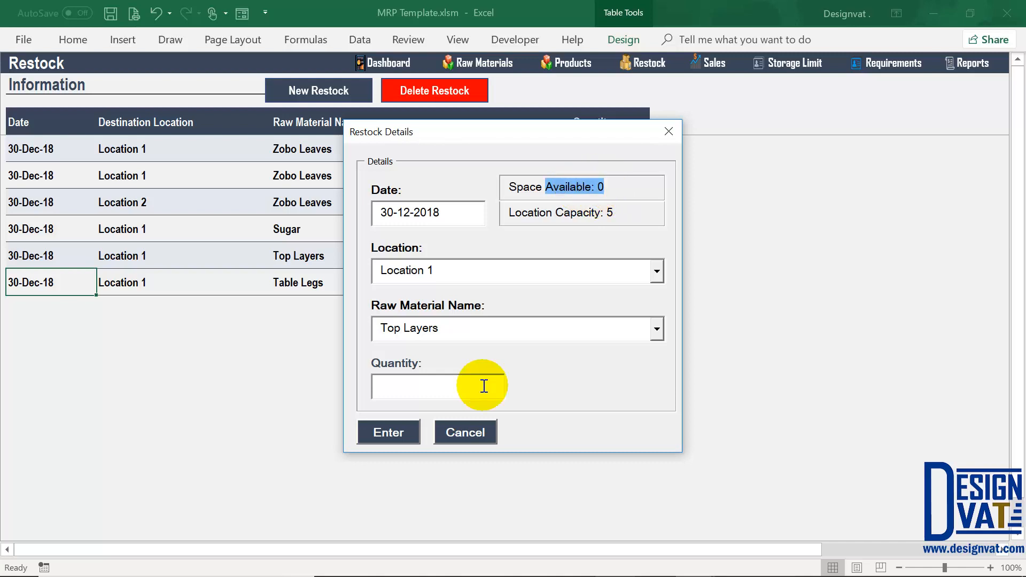
left_click(465, 433)
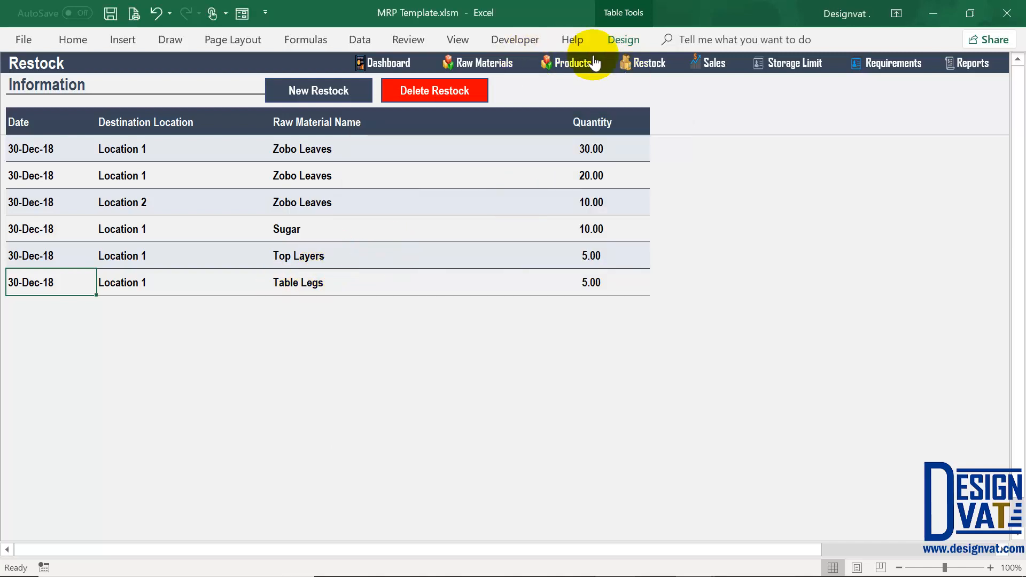
Compare the reorder levels and stock balances of Top Layers and Table Legs on the Raw Materials sheet
left_click(489, 65)
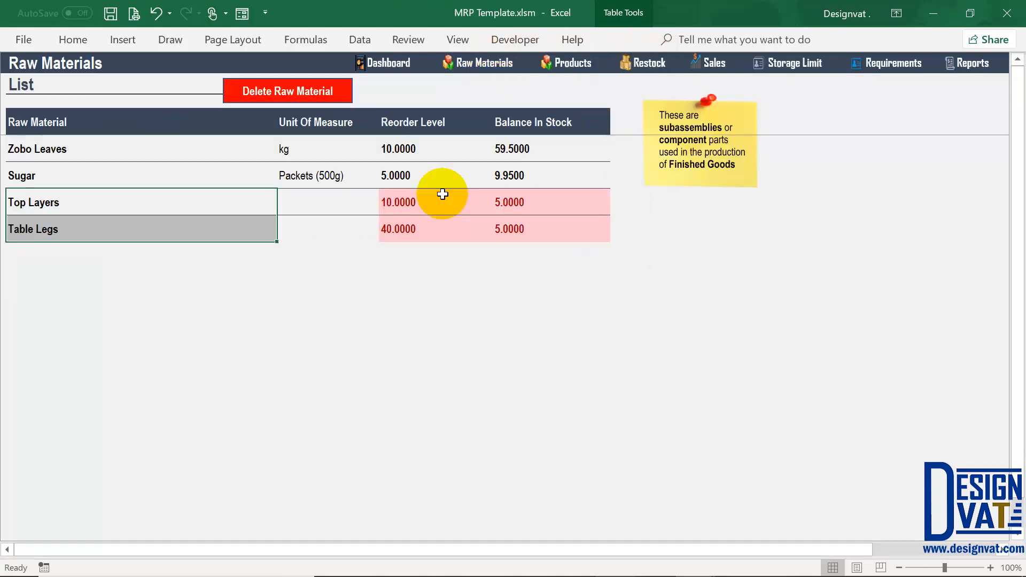
left_click_drag(552, 207, 540, 226)
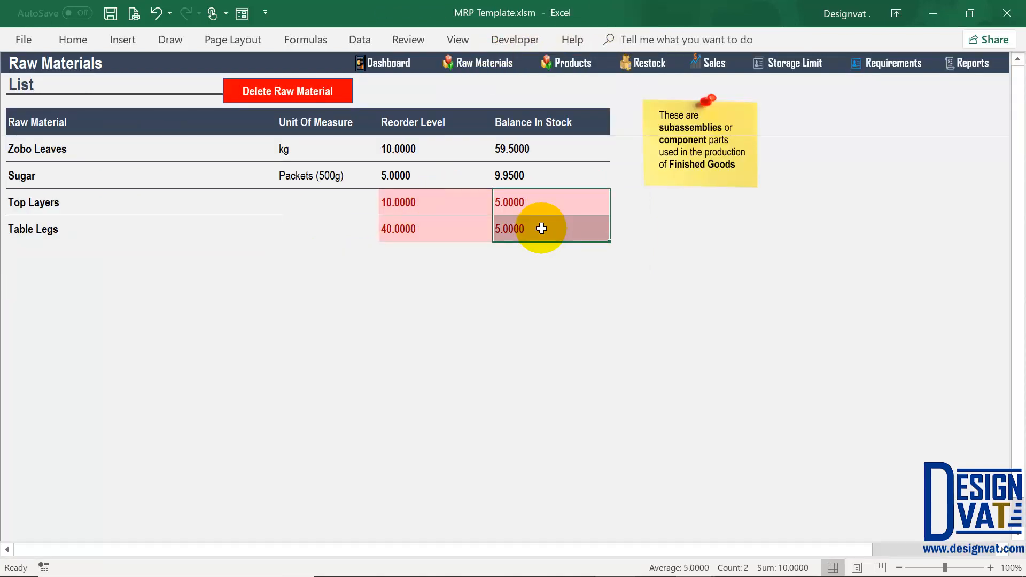
left_click_drag(414, 206, 413, 230)
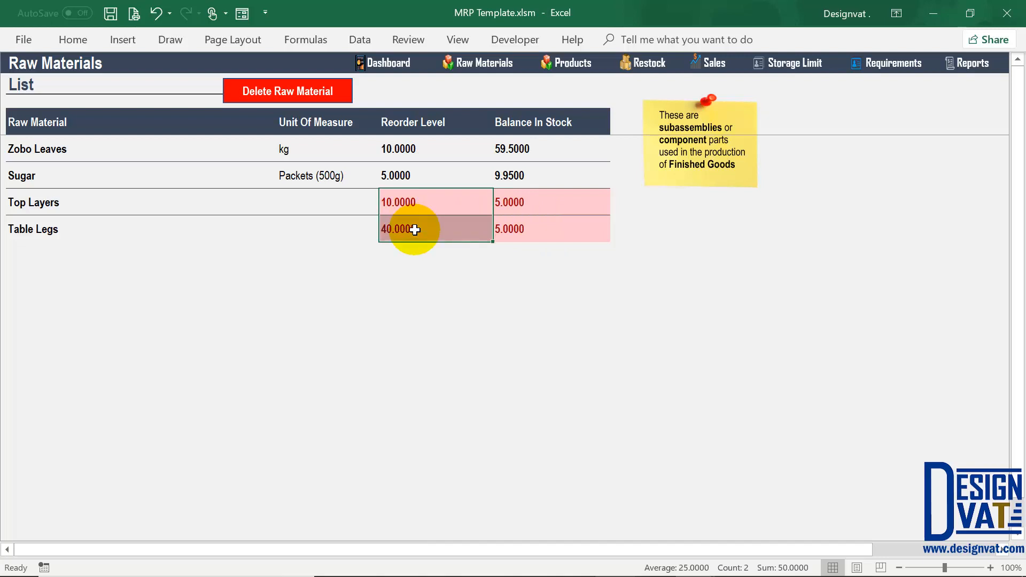
left_click(526, 203)
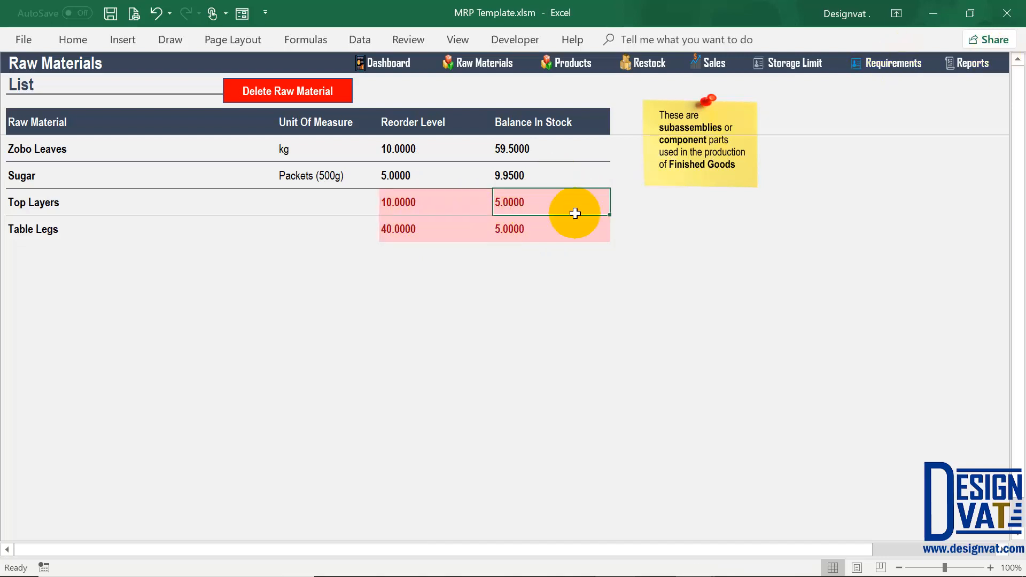
Add a product build for Wooden Table with 2 materials to the production requirements
left_click(905, 68)
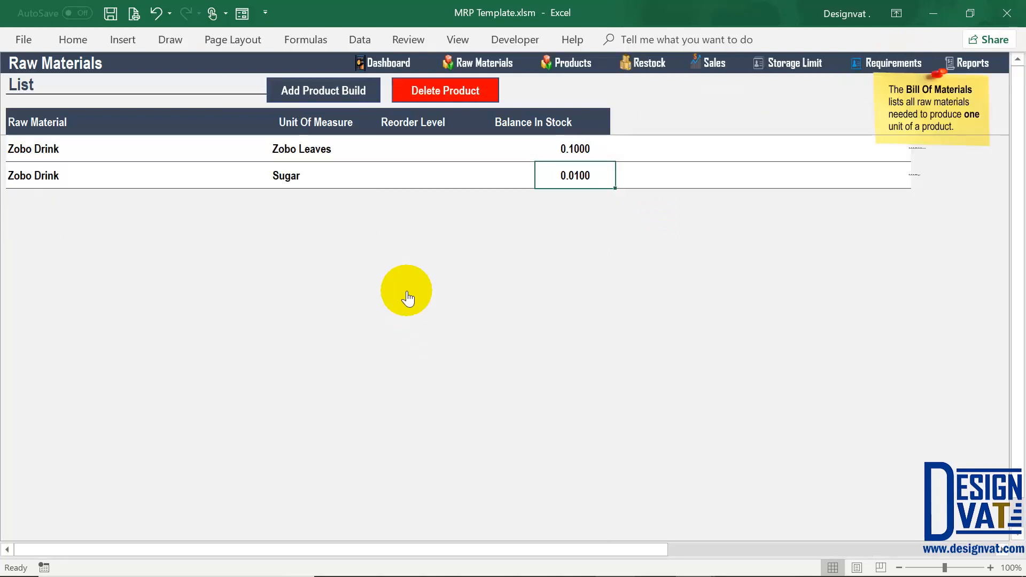
left_click(336, 88)
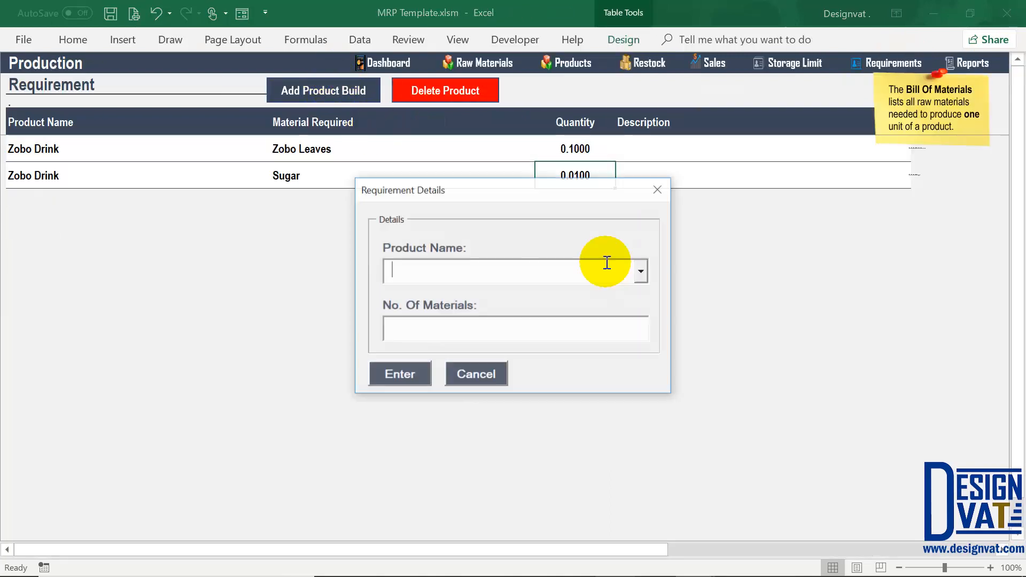
left_click(642, 271)
left_click(460, 309)
left_click(408, 332)
type("2")
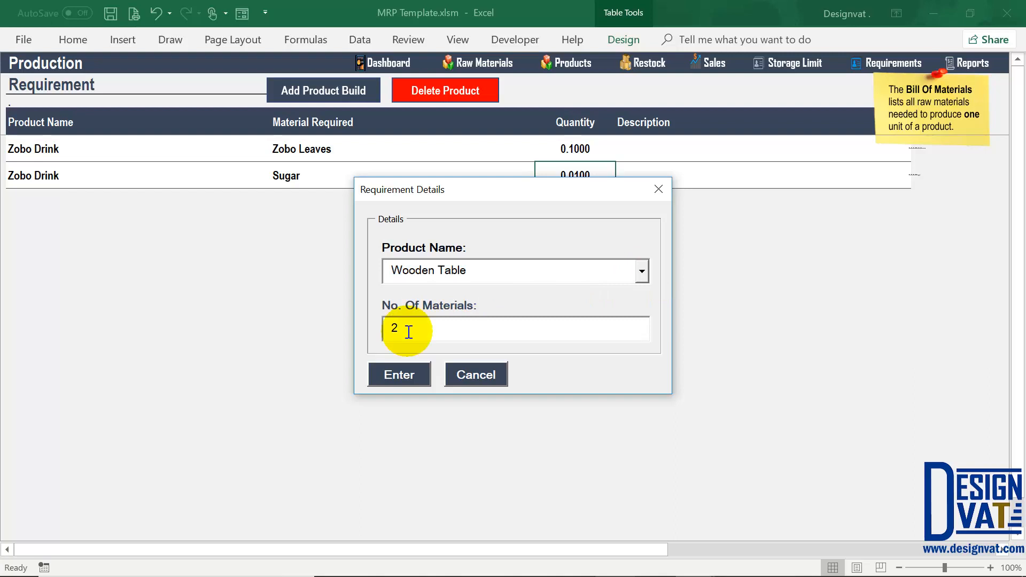
left_click(397, 373)
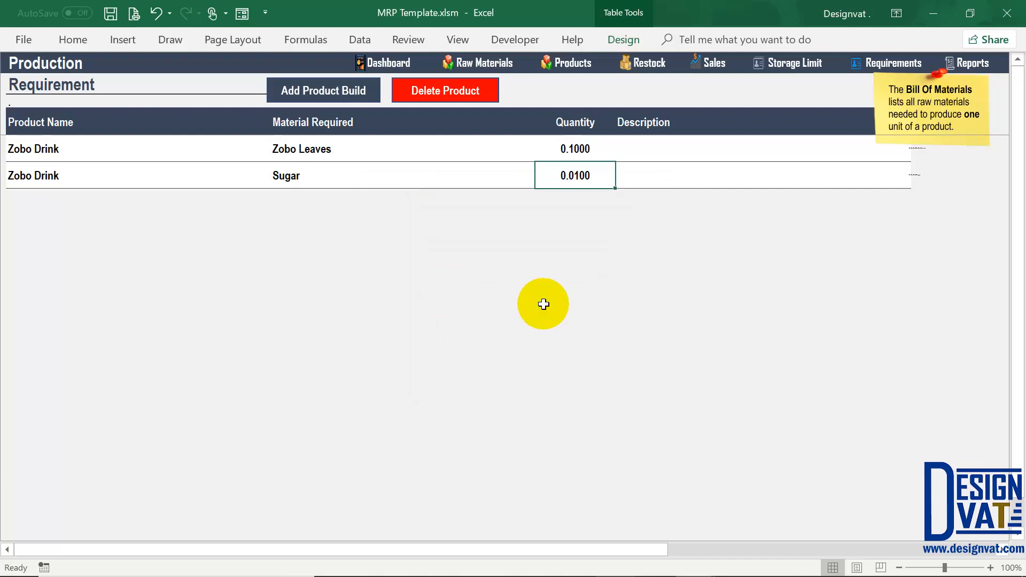
Set the first Wooden Table material to Top Layers with a quantity of 2
left_click(543, 209)
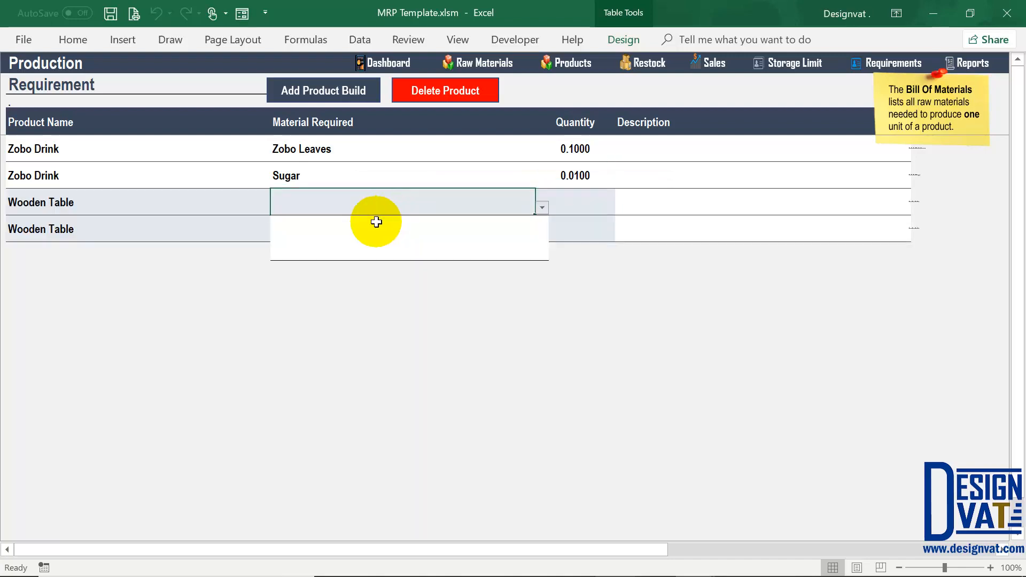
left_click(336, 248)
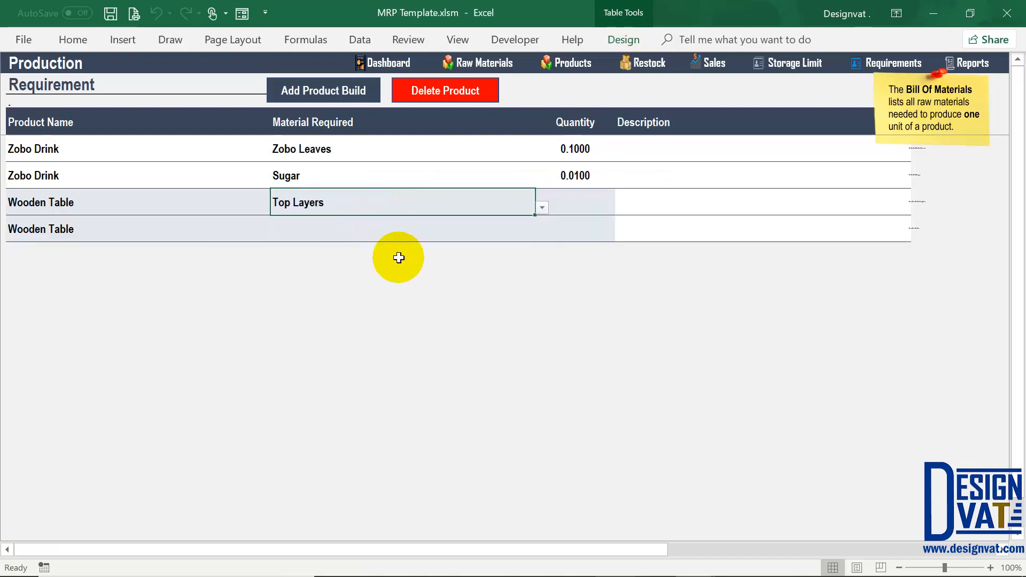
key("Tab")
type("2")
Set the second Wooden Table material to Table Legs with a quantity of 4
left_click(471, 233)
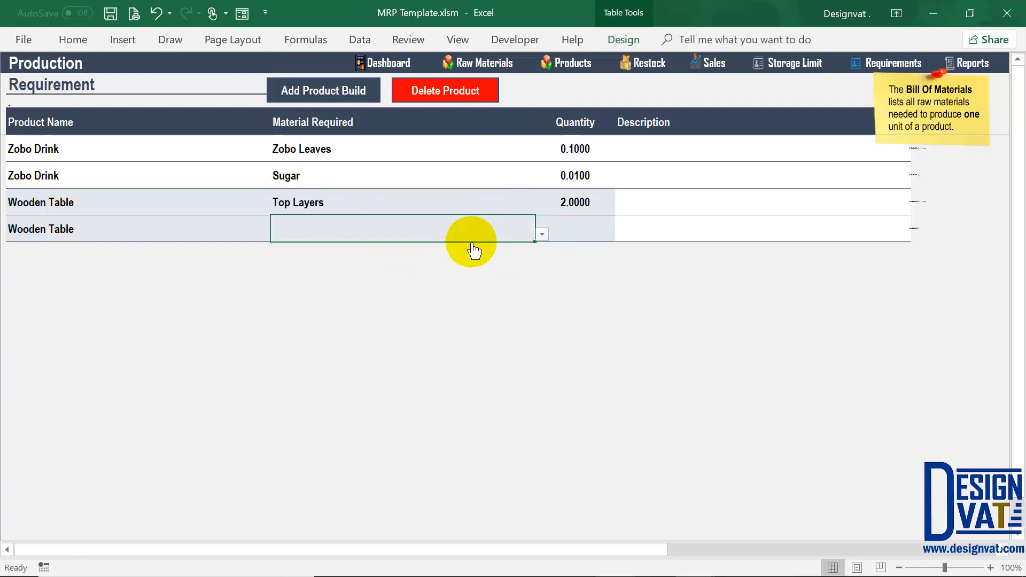
left_click(542, 233)
left_click(298, 282)
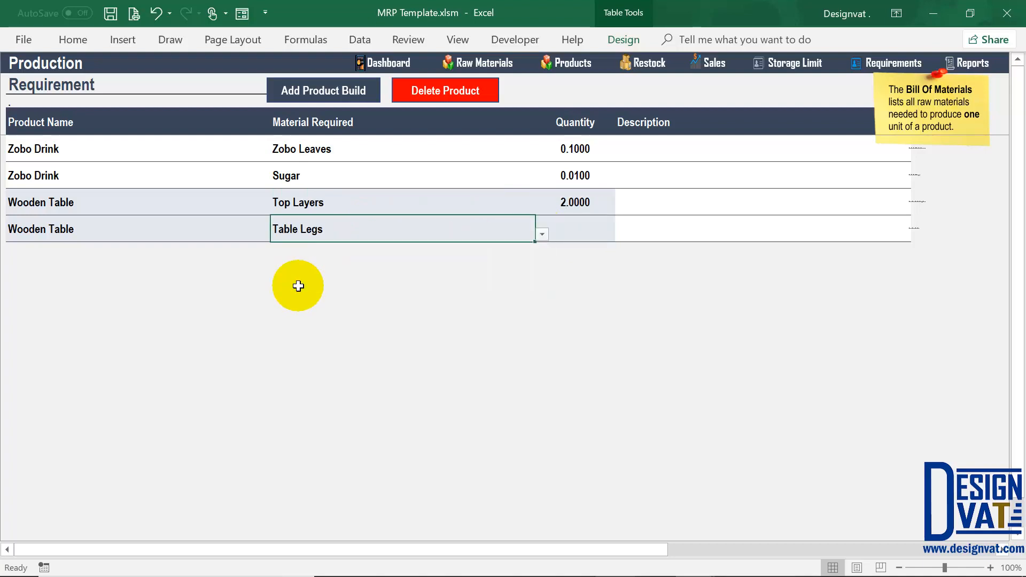
key("Tab")
type("4")
left_click(515, 302)
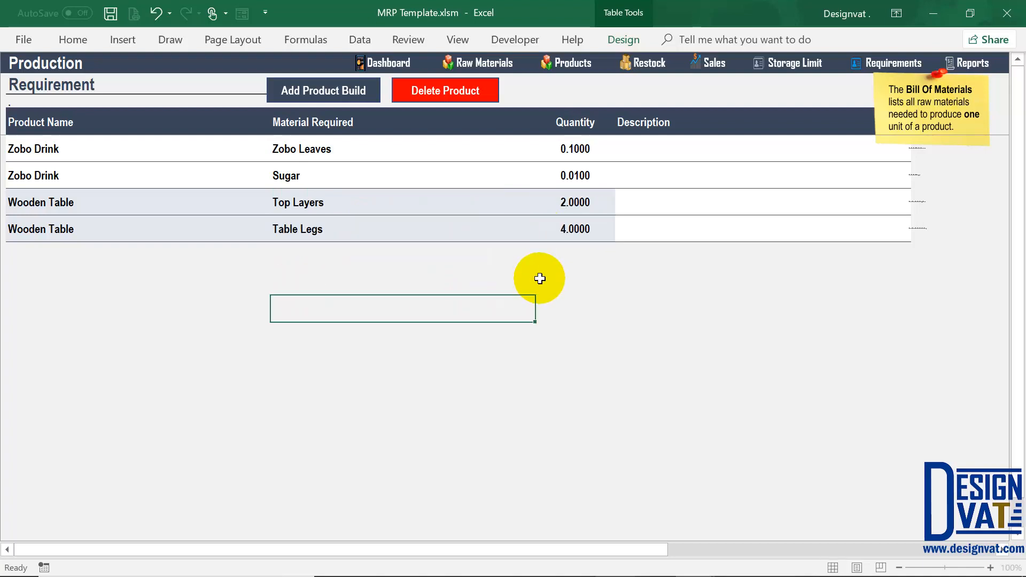
left_click_drag(583, 200, 576, 230)
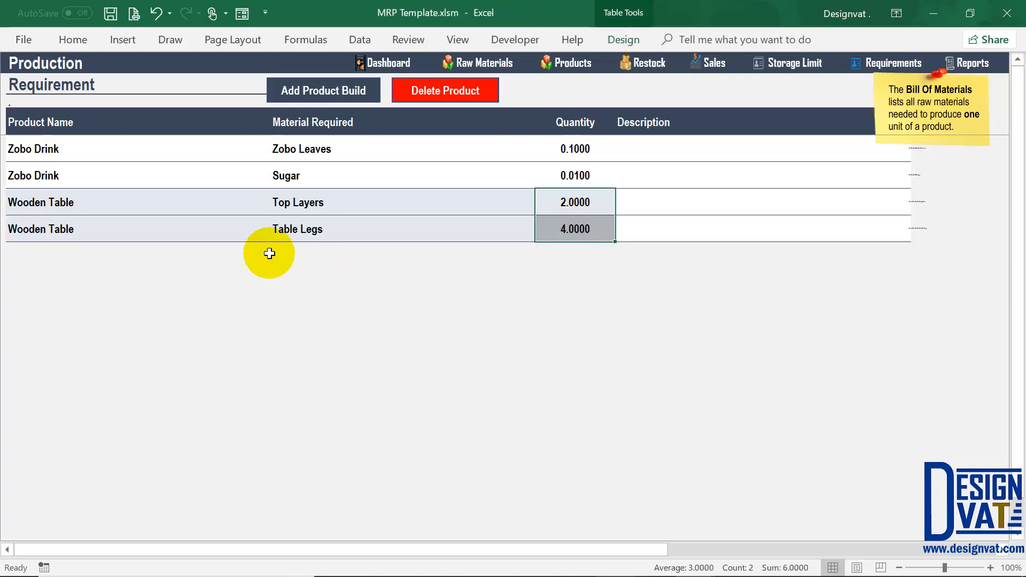
Start a new production entry for Wooden Table at Location 1 and check its location capacity and available space
left_click(972, 65)
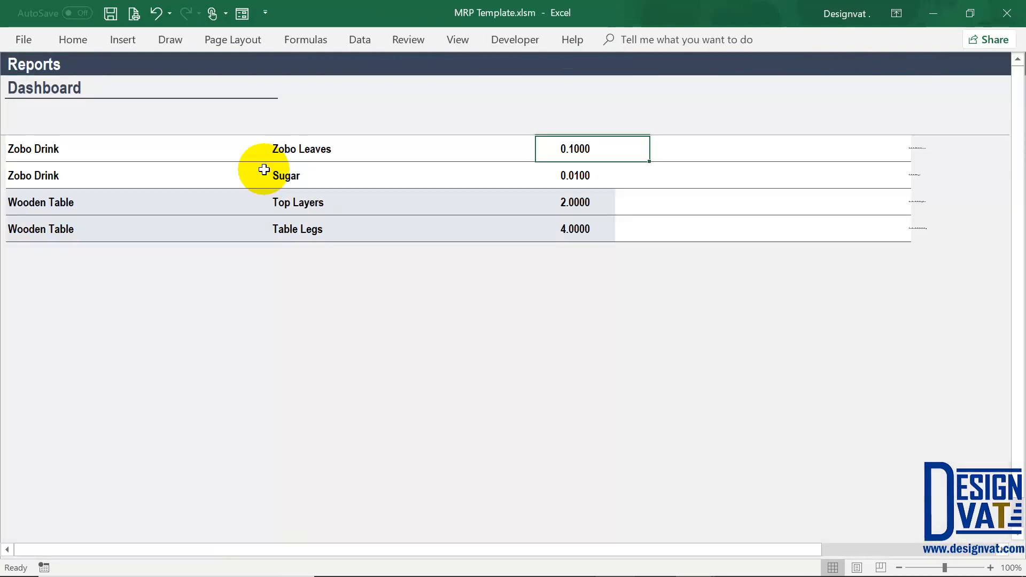
left_click(320, 91)
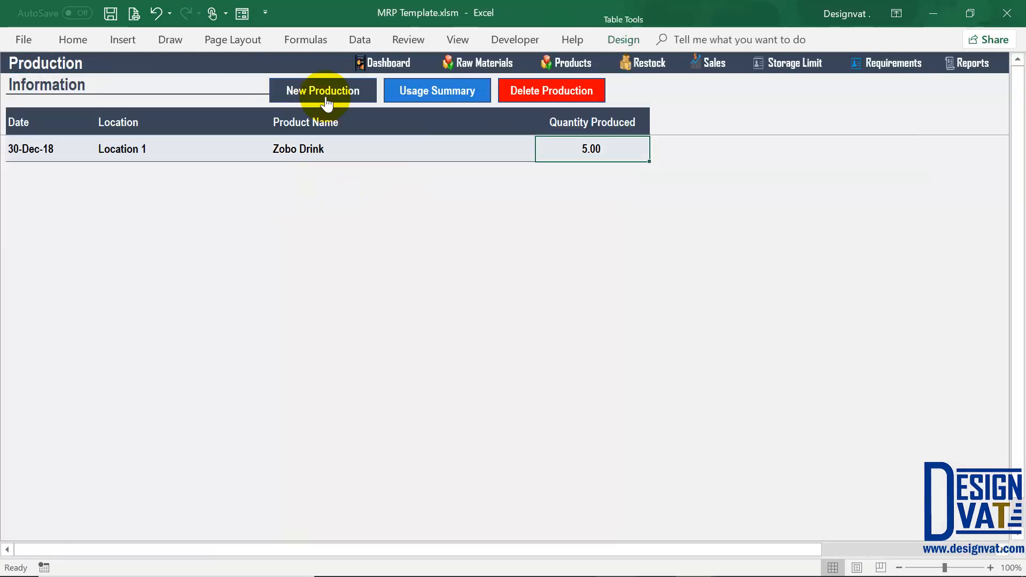
key("Tab")
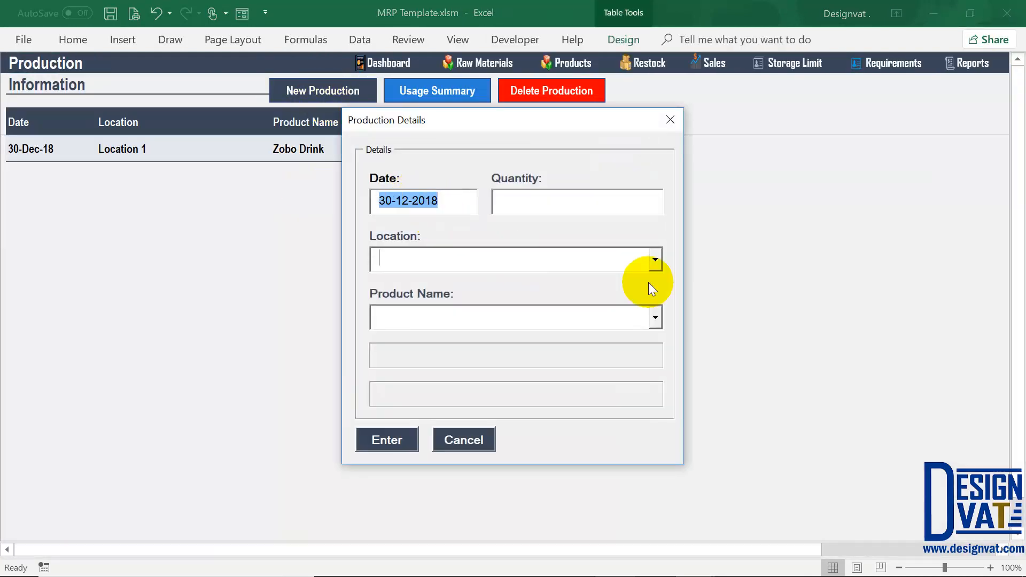
left_click(654, 265)
left_click(623, 279)
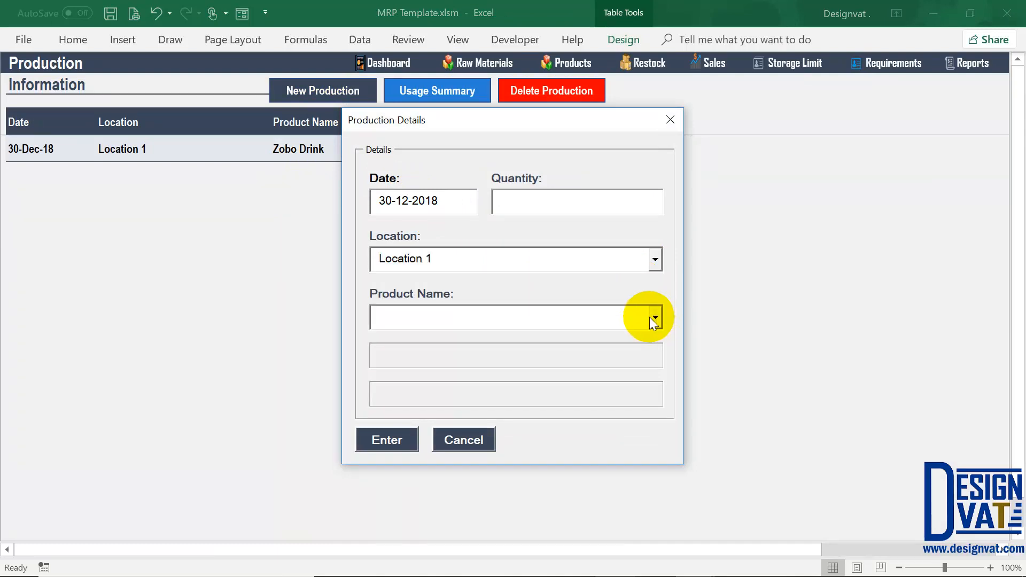
left_click(654, 319)
left_click(470, 355)
left_click_drag(499, 355, 431, 351)
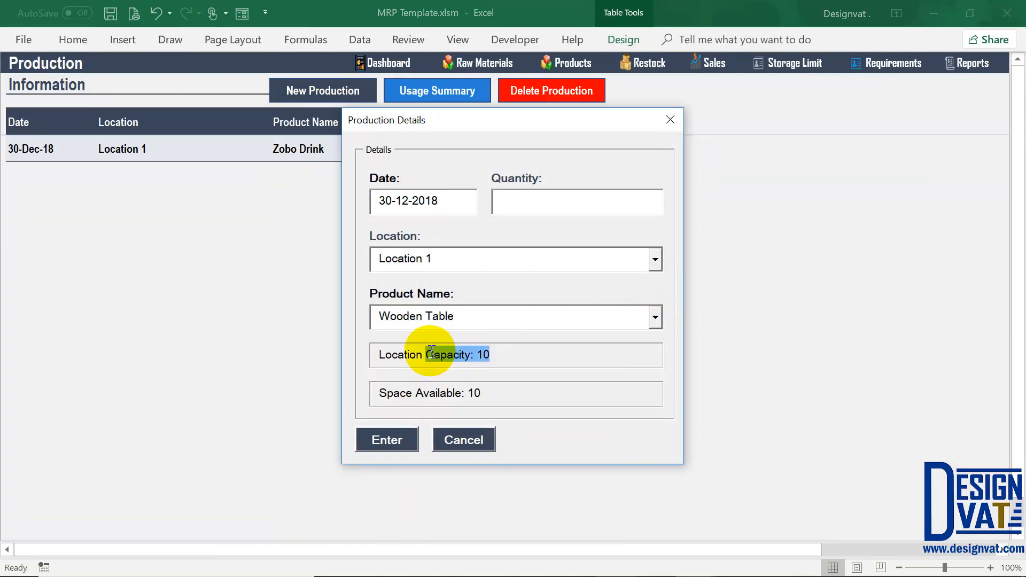
left_click_drag(375, 393, 482, 393)
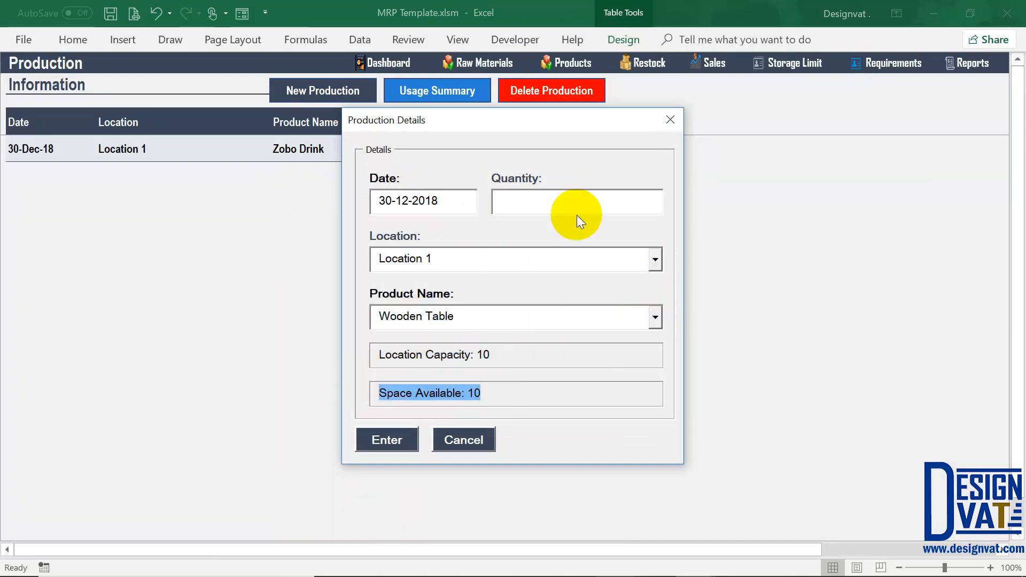
Set the Wooden Table production quantity to 1 and record the entry
left_click(538, 205)
type("1")
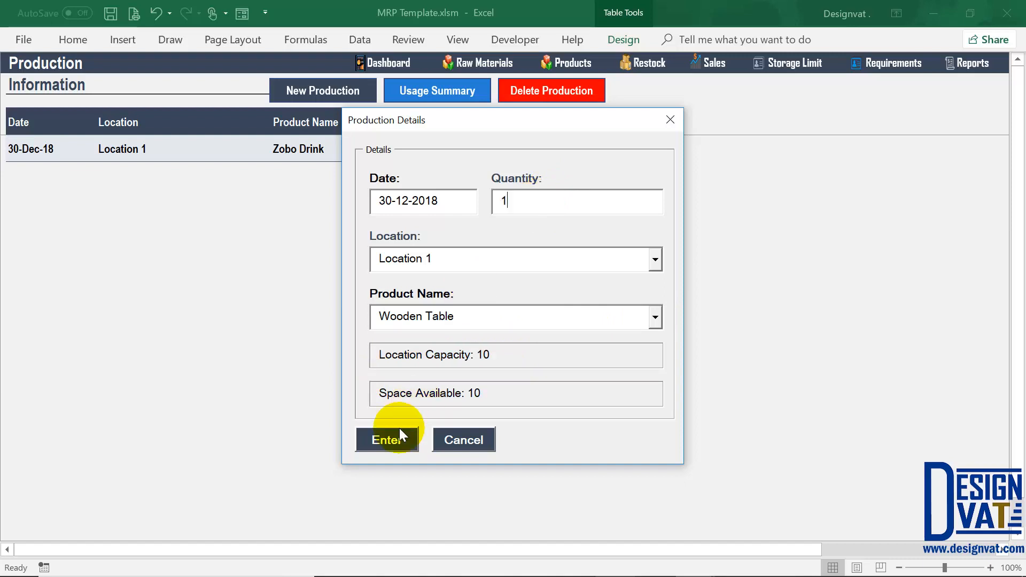
left_click(395, 437)
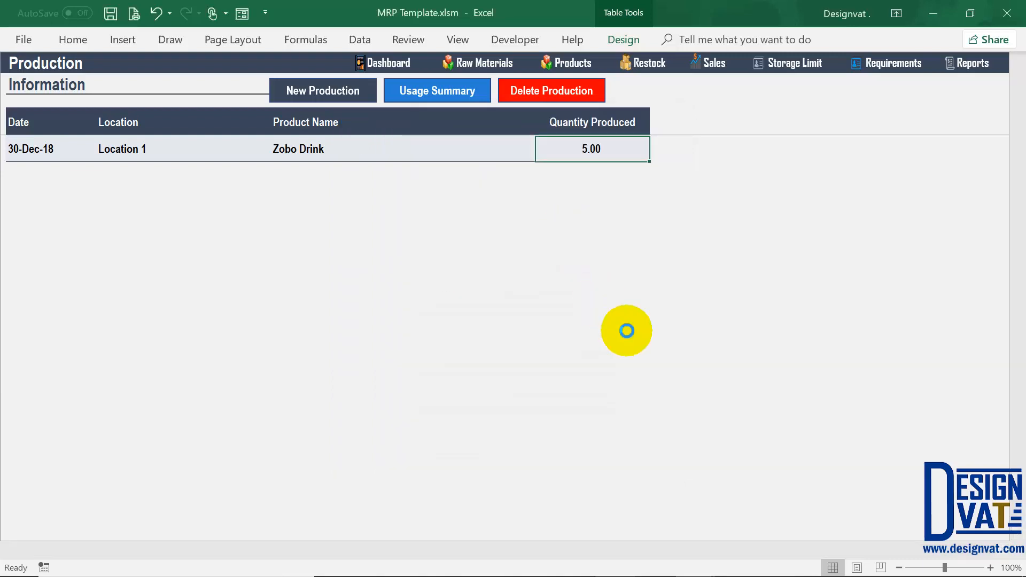
left_click(522, 345)
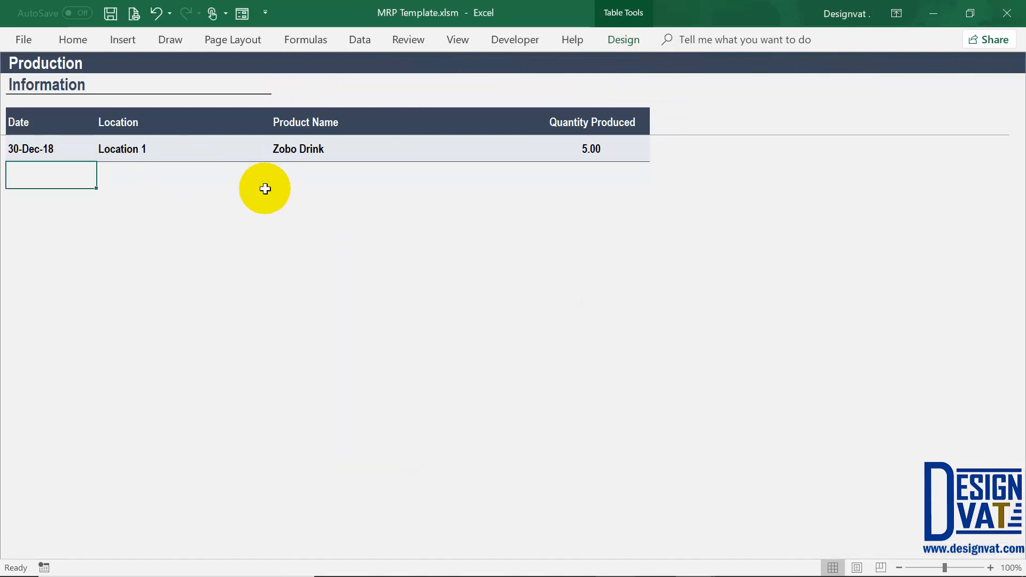
left_click(594, 178)
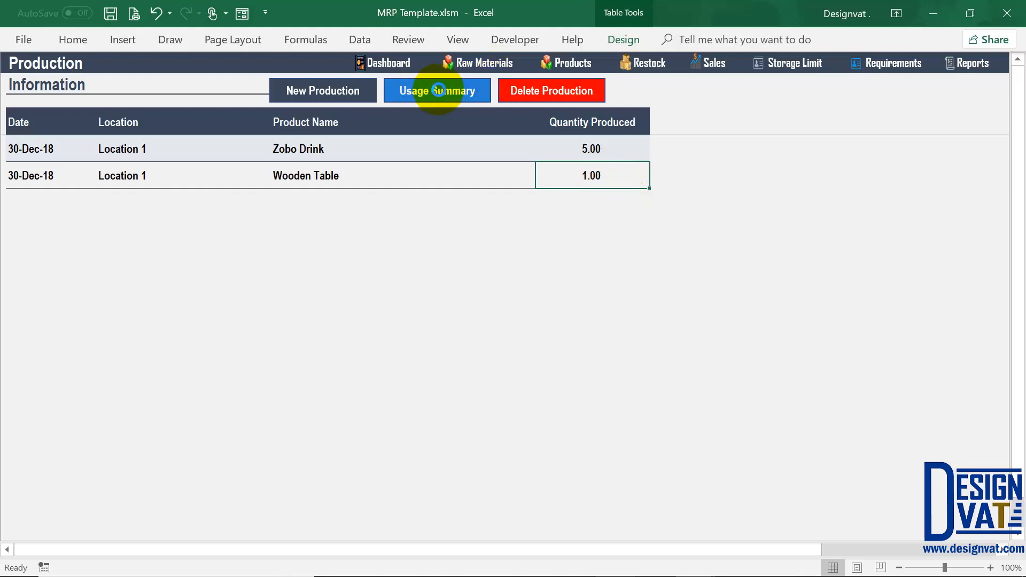
Check the quantities of Top Layers and Table Legs used for Wooden Table in the production usage summary
left_click(438, 91)
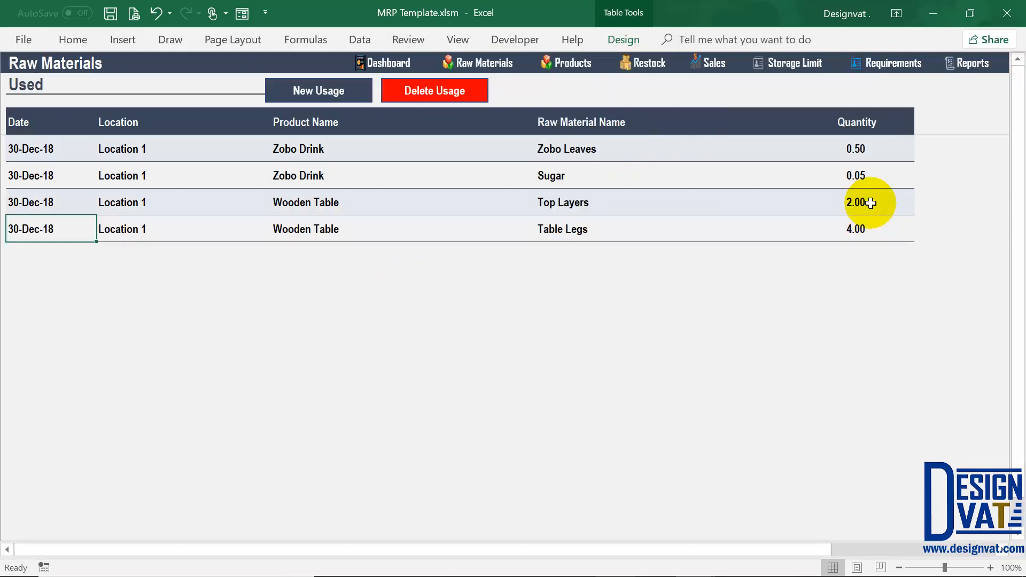
left_click(871, 203)
left_click(871, 228)
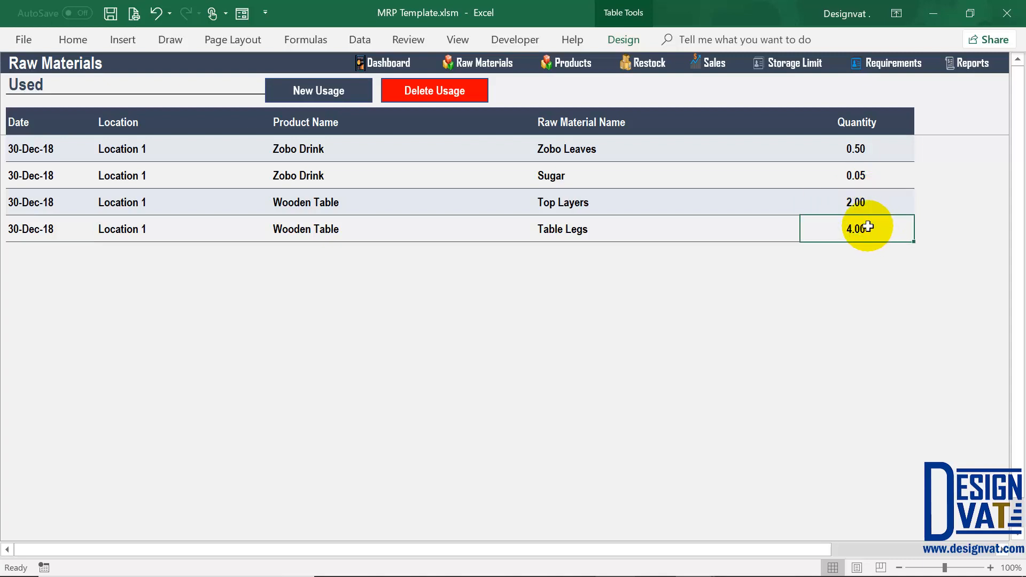
Check the stock balances of Top Layers and Table Legs on the Raw Materials list
left_click(496, 58)
left_click_drag(522, 201, 522, 225)
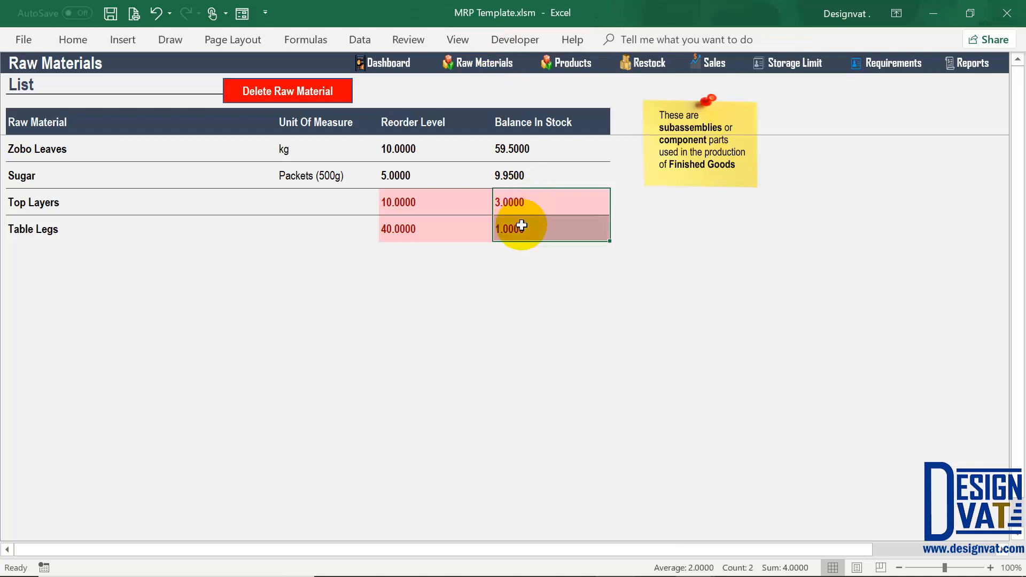
left_click(498, 200)
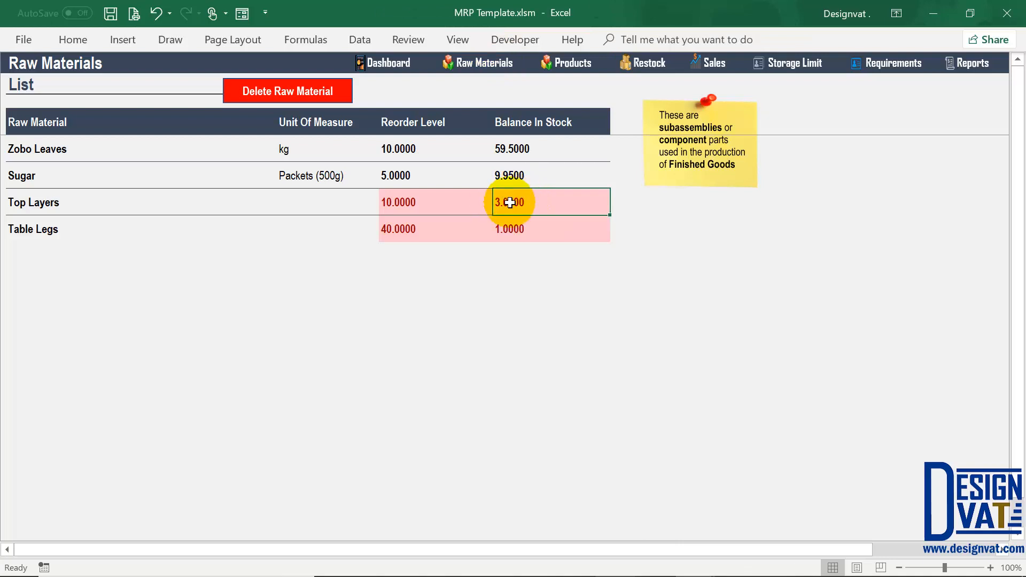
left_click(503, 231)
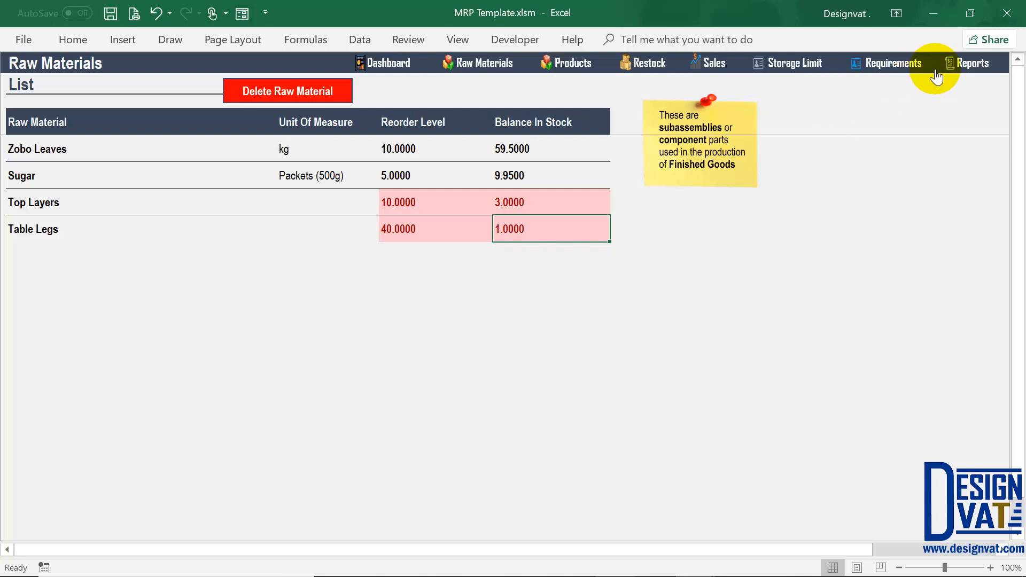
Add Wooden Table to the Required Demand Schedule on the Gross Requirements sheet
left_click(970, 60)
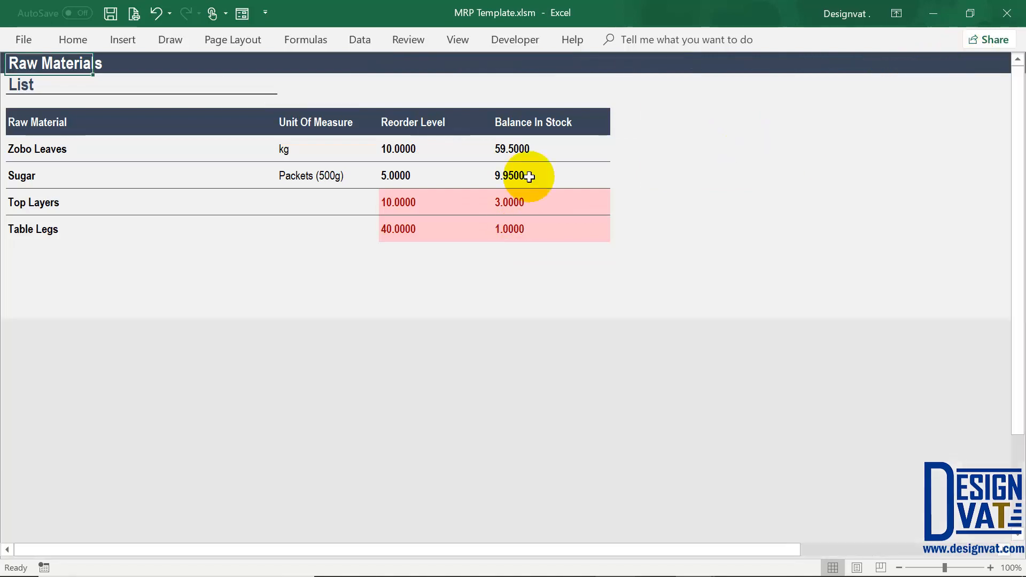
left_click(382, 176)
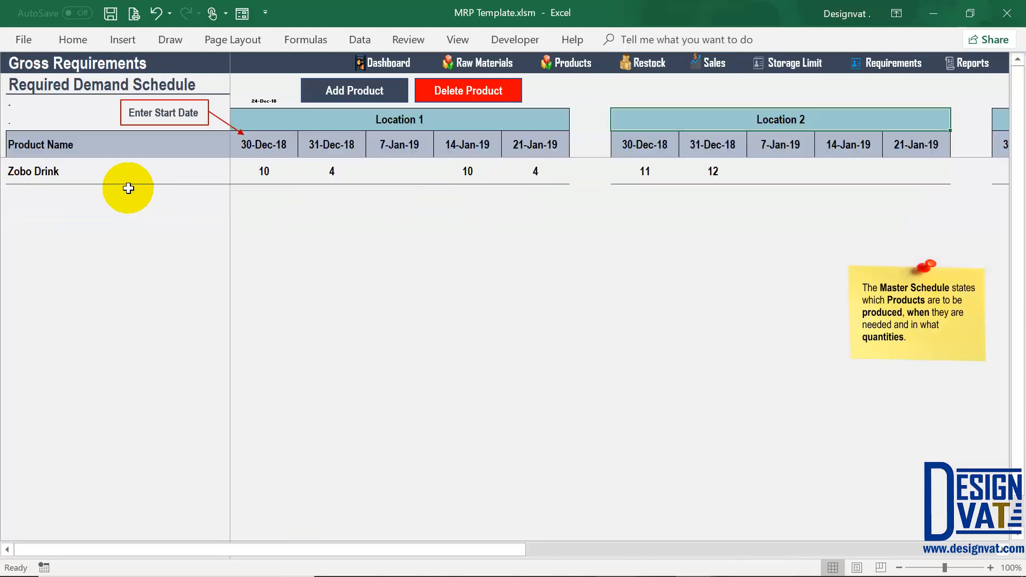
left_click(128, 188)
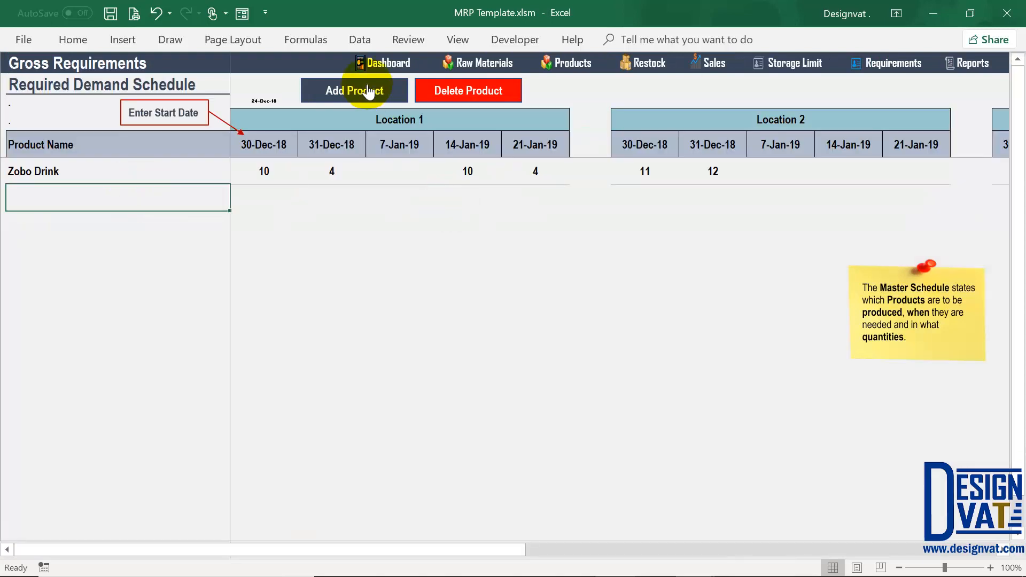
left_click(362, 90)
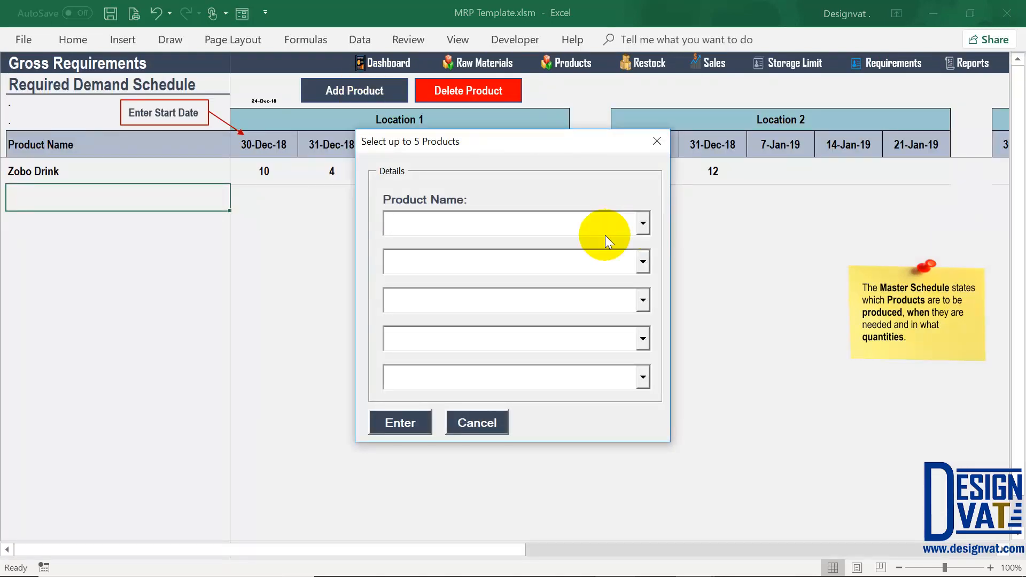
left_click(606, 238)
left_click(502, 255)
left_click(407, 423)
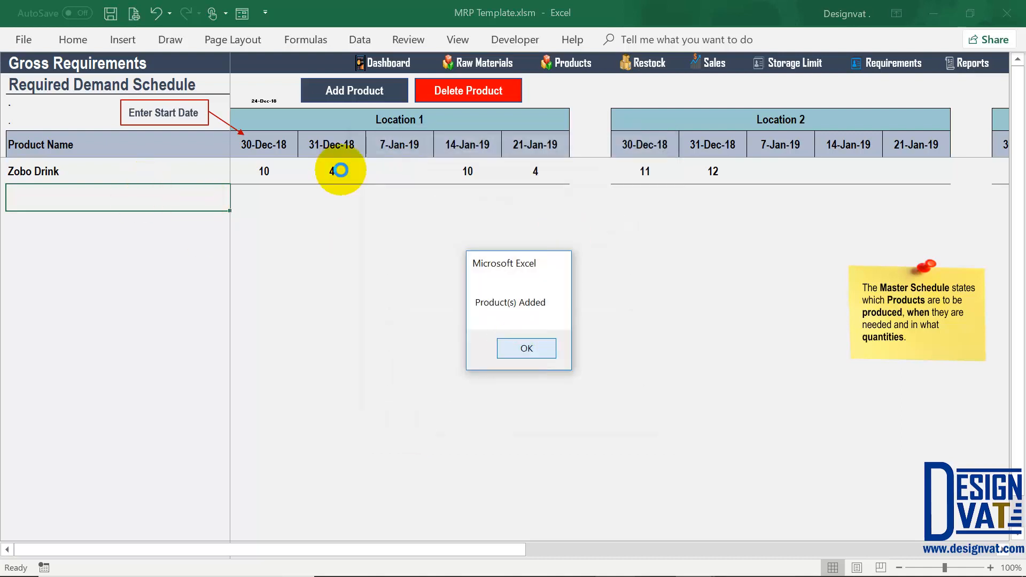
key("Return")
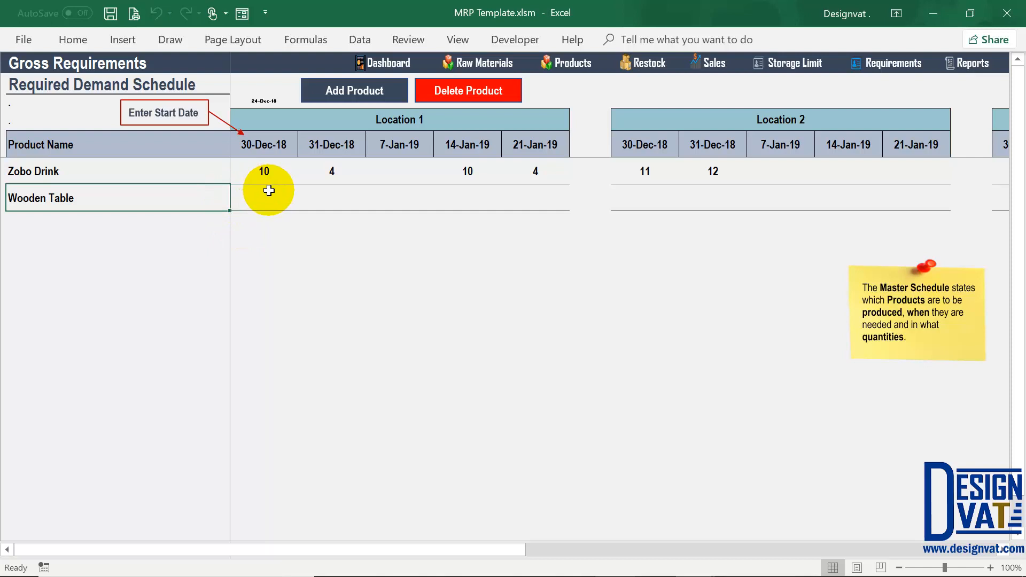
Enter Wooden Table demand for Location 1: 3 on 30-Dec-18, 4 on 31-Dec-18, 5 on 7-Jan-19 and 6 on 14-Jan-19
left_click(291, 200)
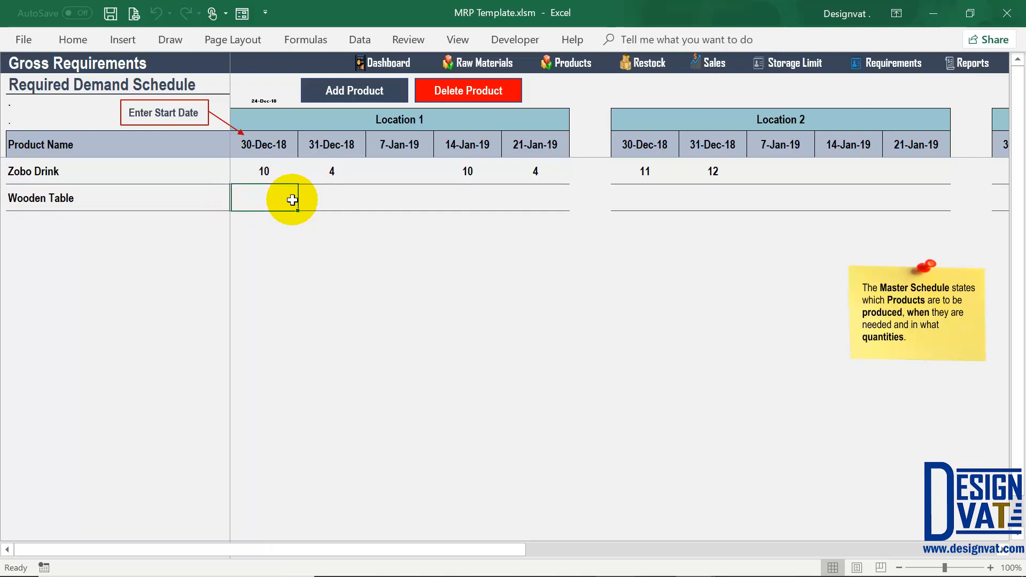
key("Tab")
type("4")
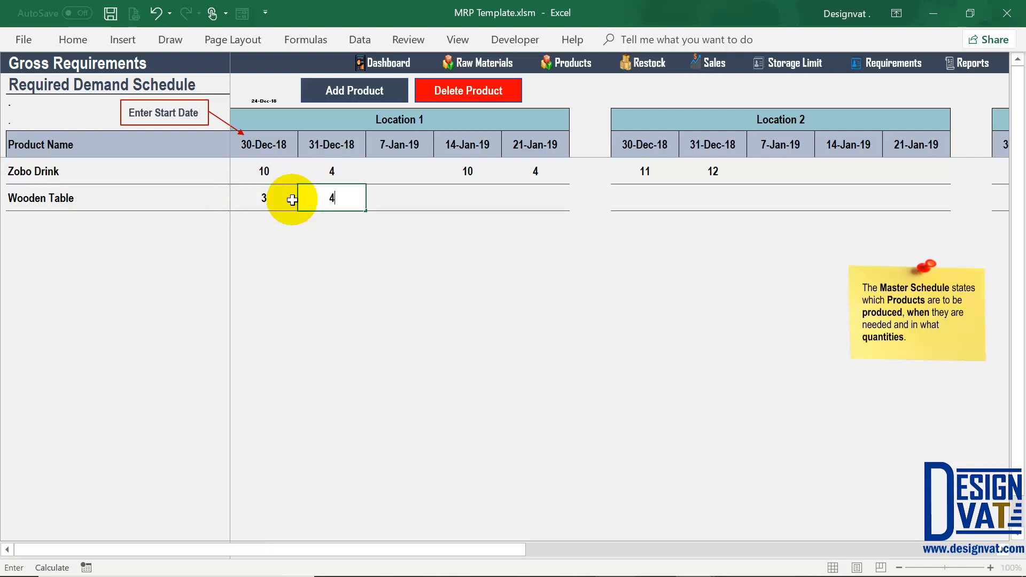
key("Tab")
type("5")
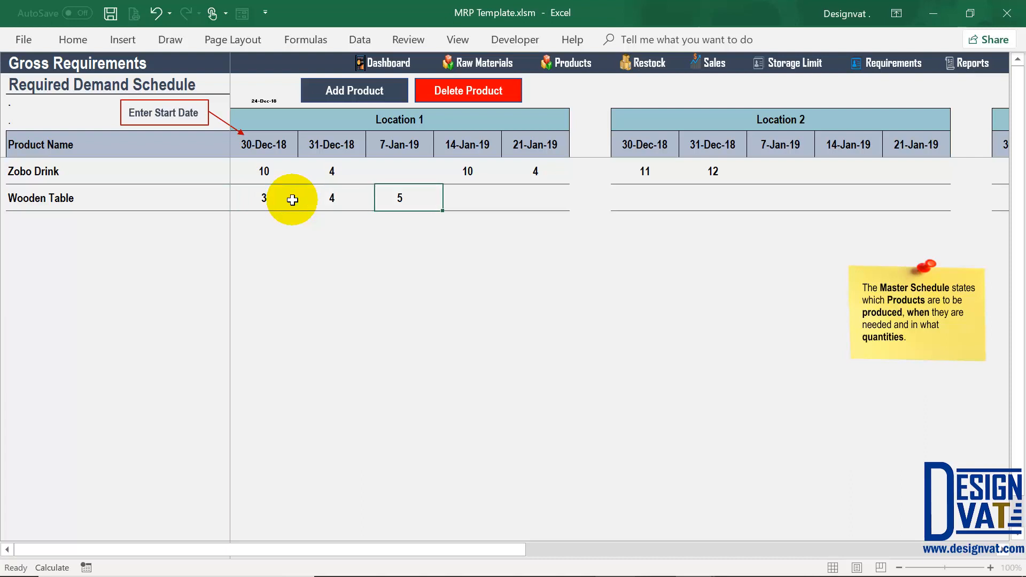
key("Tab")
type("67")
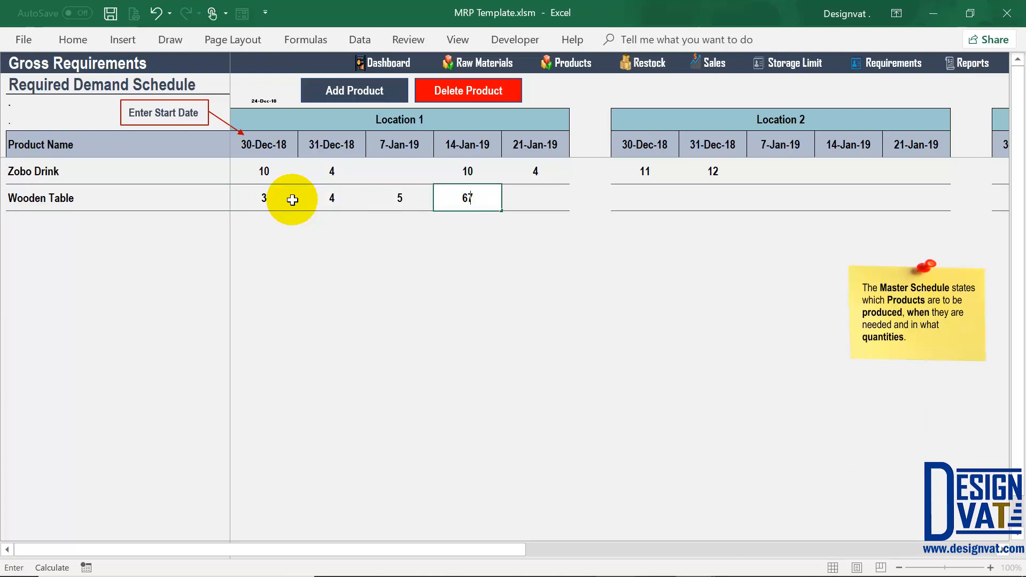
key("BackSpace")
left_click(532, 203)
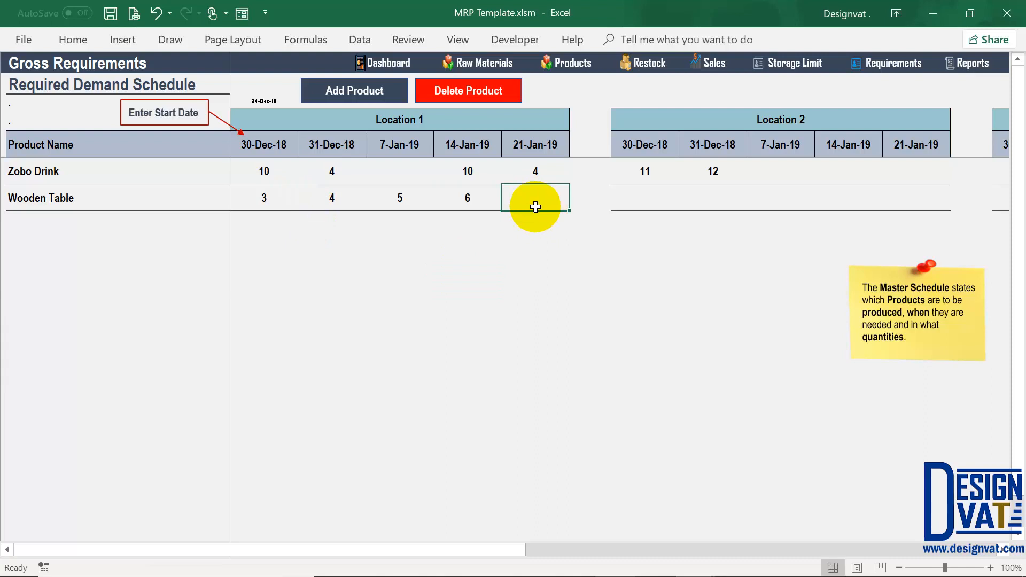
Enter Wooden Table demand for Location 2: 1 on 30-Dec-18, 2 on 31-Dec-18, 31 on 7-Jan-19 and 2 on 14-Jan-19
left_click(649, 197)
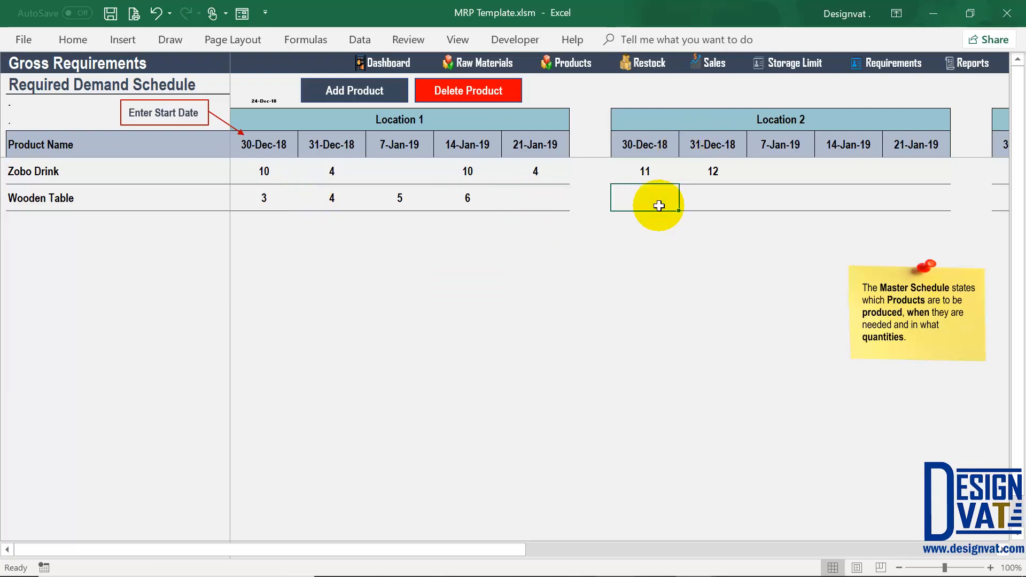
key("Tab")
type("2")
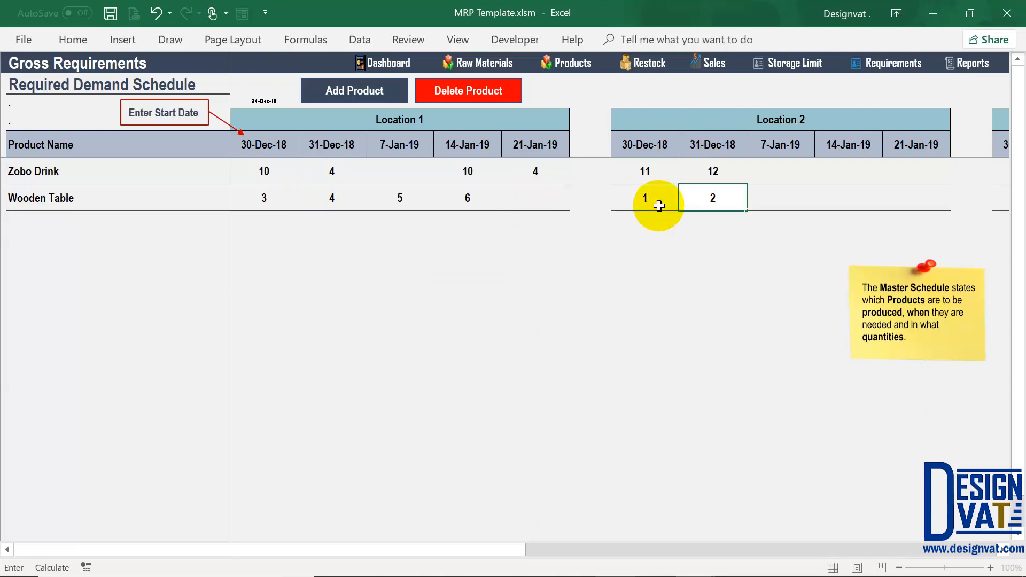
key("Tab")
type("31")
key("Tab")
type("2")
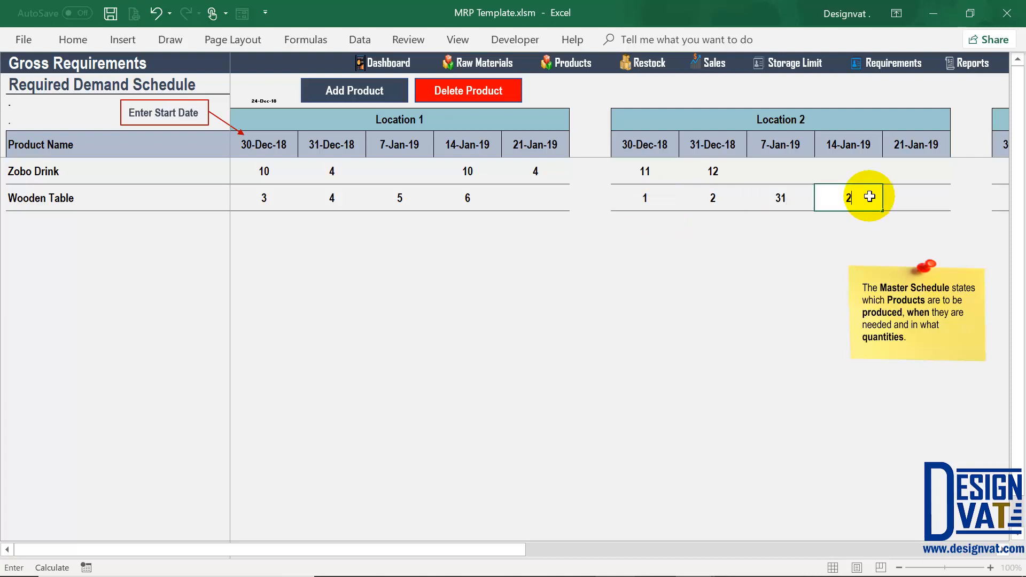
key("Tab")
Set Wooden Table's Location 2 demand to 3 on 7-Jan-19, 1 on 14-Jan-19 and 2 on 21-Jan-19
left_click(793, 199)
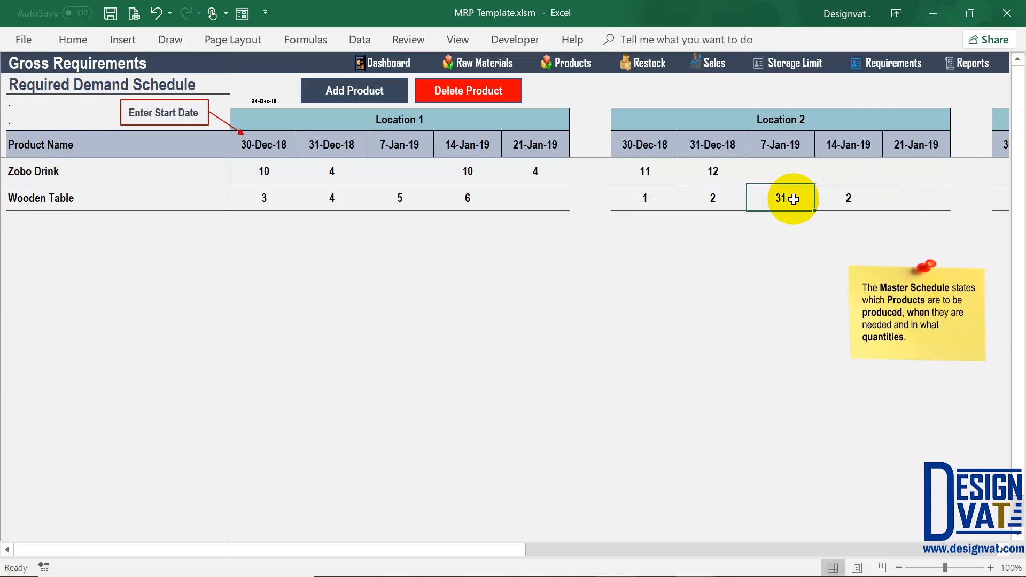
key("Tab")
type("1")
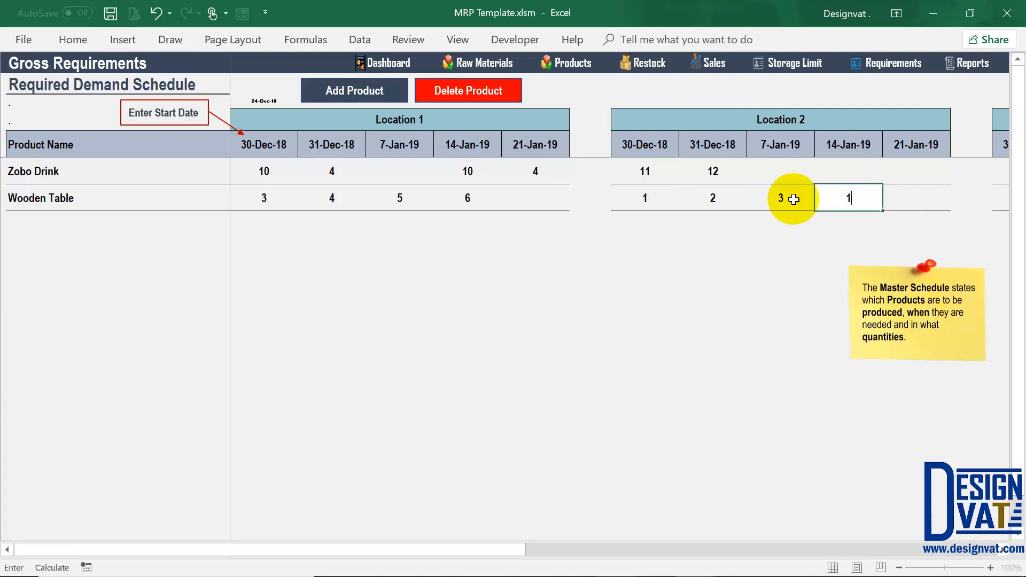
key("Tab")
type("2")
key("Return")
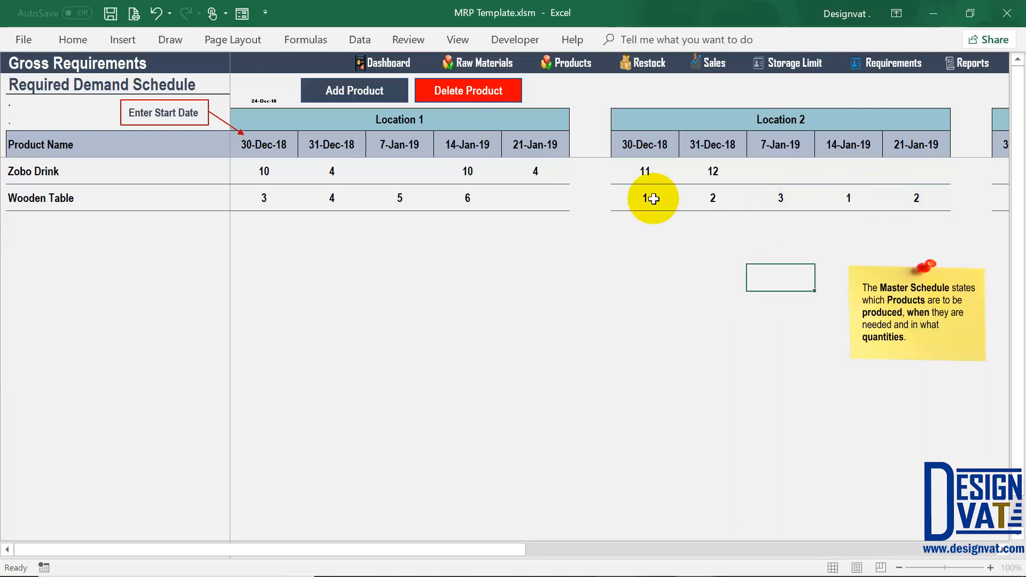
Highlight Wooden Table's scheduled demand quantities for Location 1 and Location 2 to review them
left_click(259, 197)
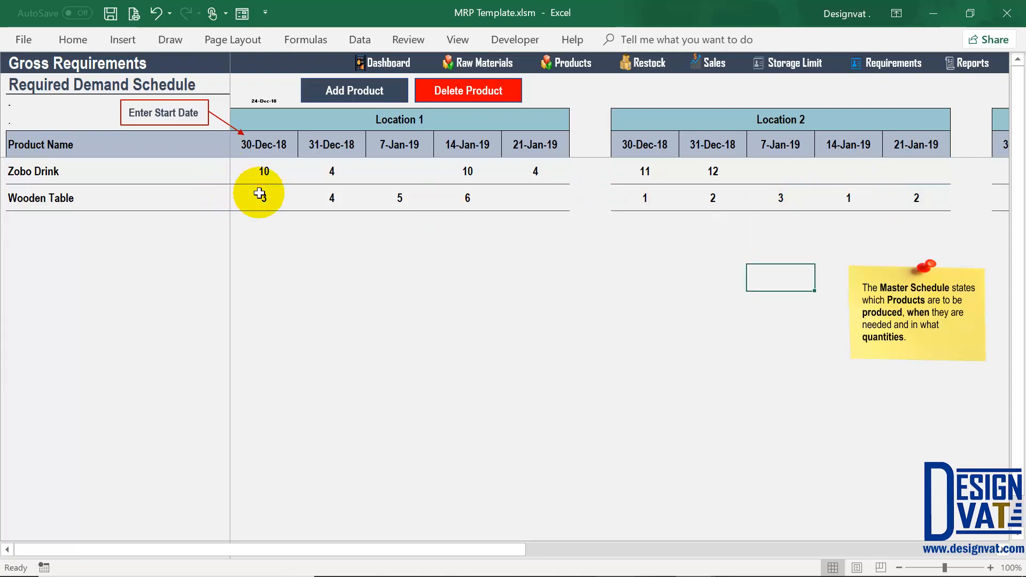
left_click(543, 197, "shift")
left_click(644, 198)
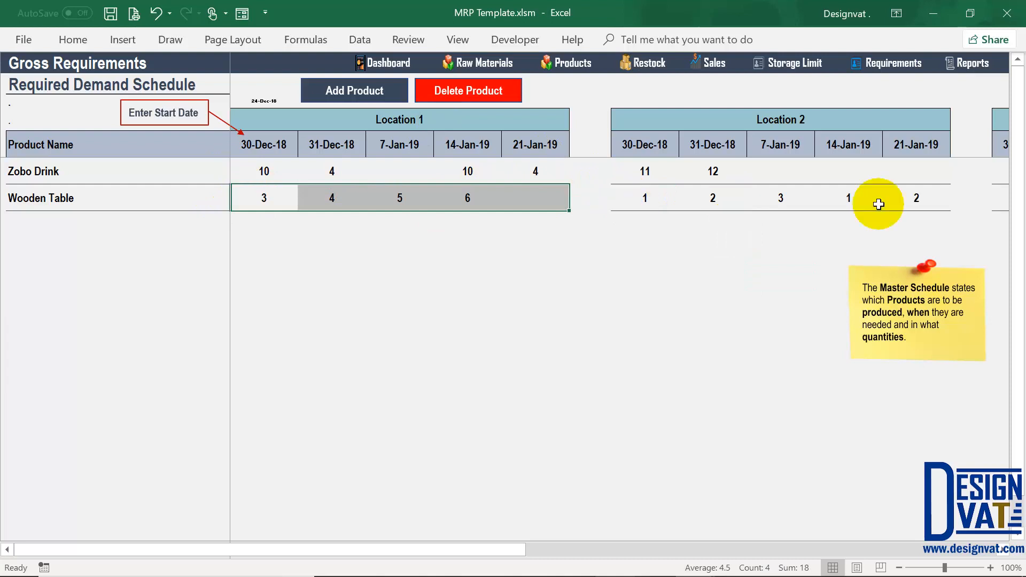
Open the Net Requirement Schedule report and refresh it for Location 1
left_click(916, 197, "shift")
left_click(338, 248)
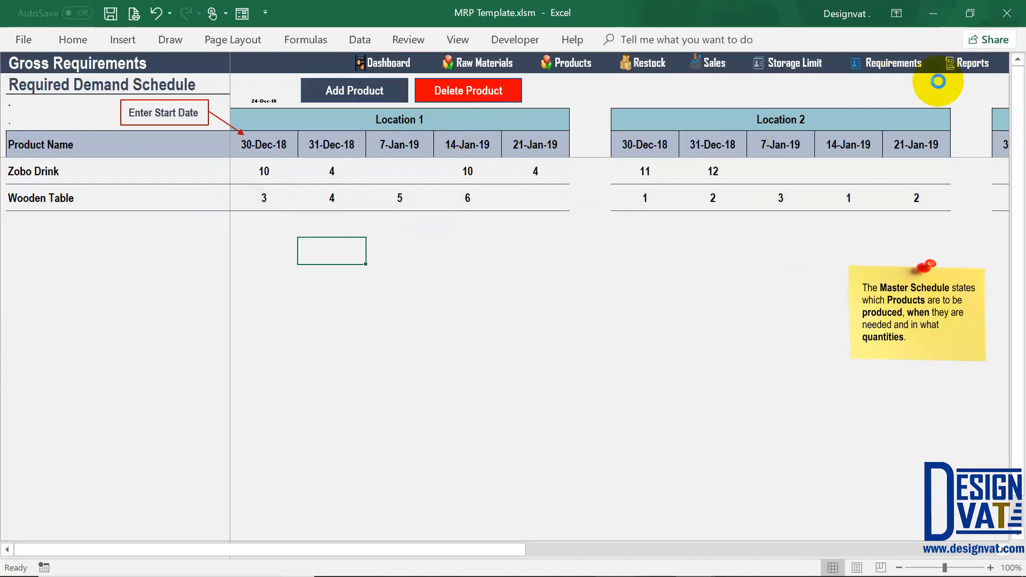
left_click(965, 64)
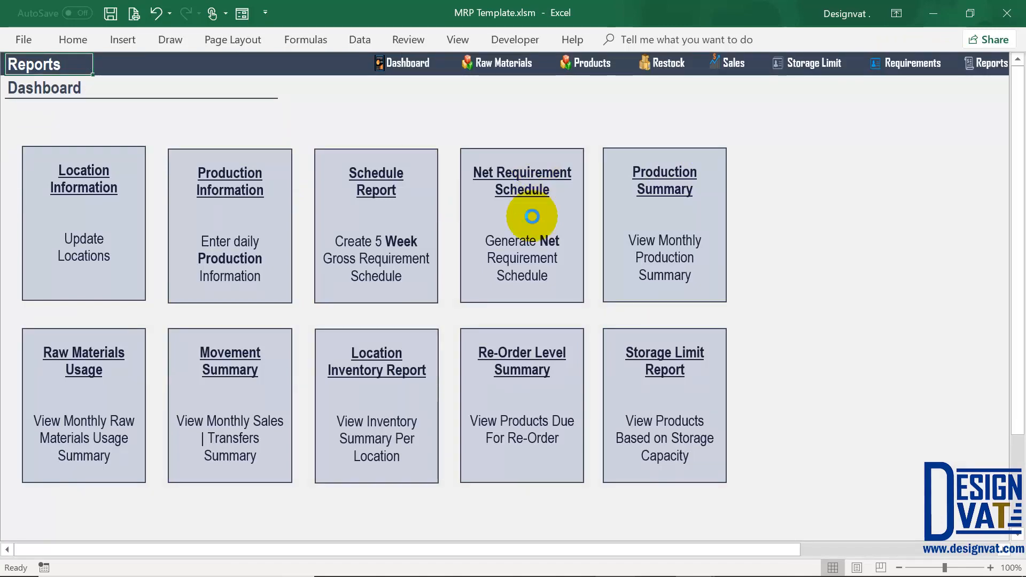
left_click(527, 213)
left_click(332, 94)
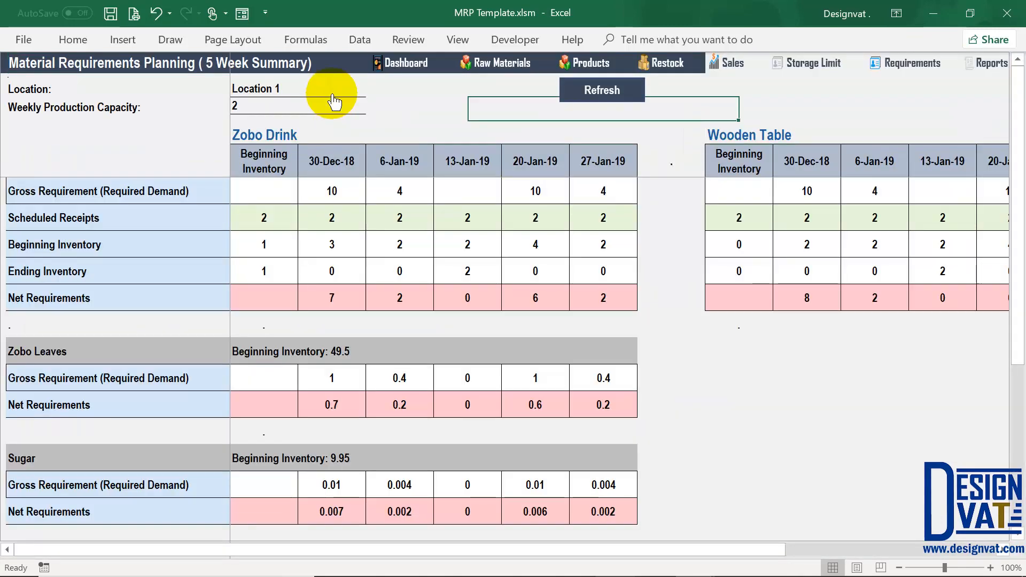
left_click(610, 92)
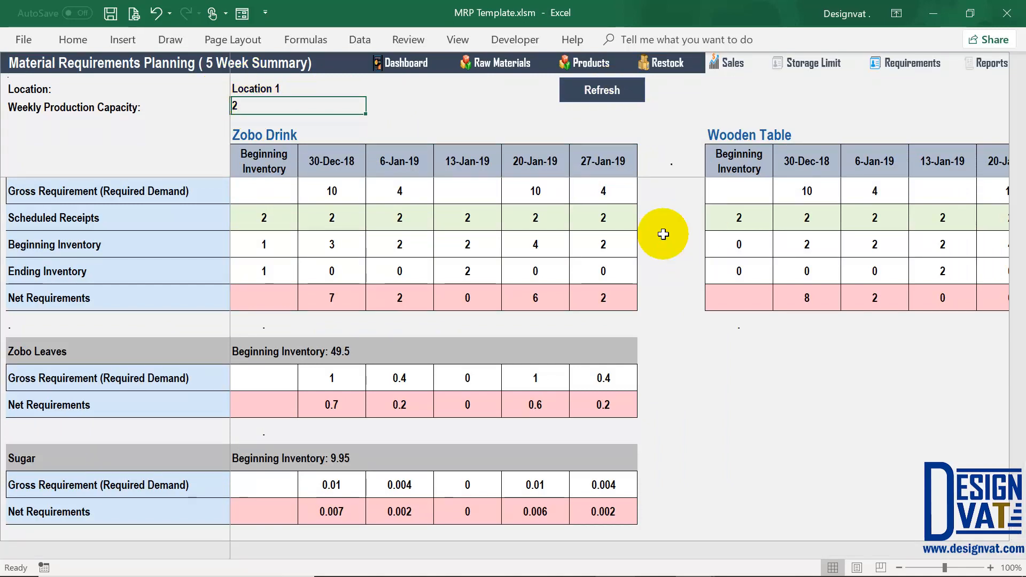
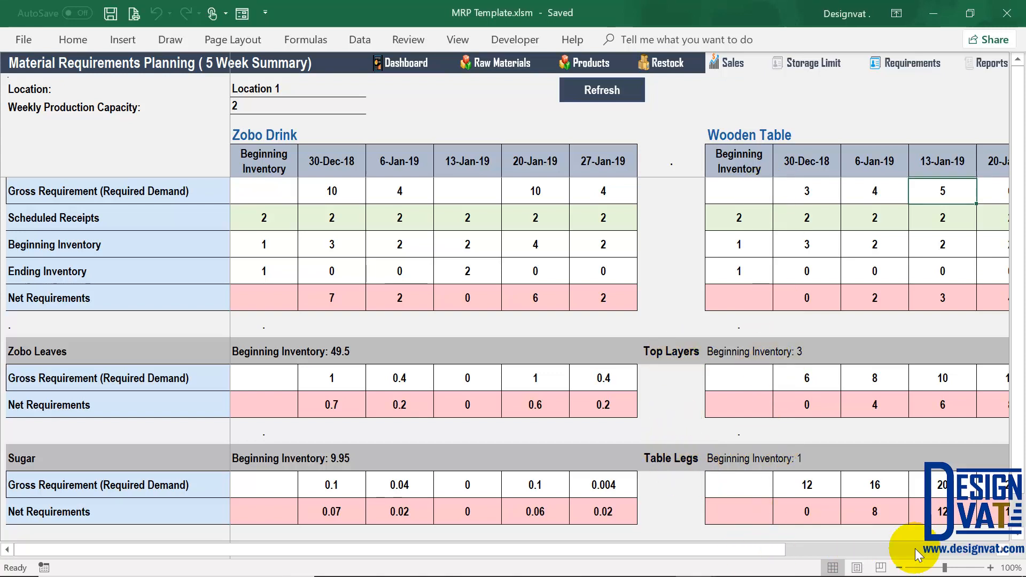
Examine the Wooden Table section of the report, including its weekly gross requirements
scroll(1000, 553, "right", 7)
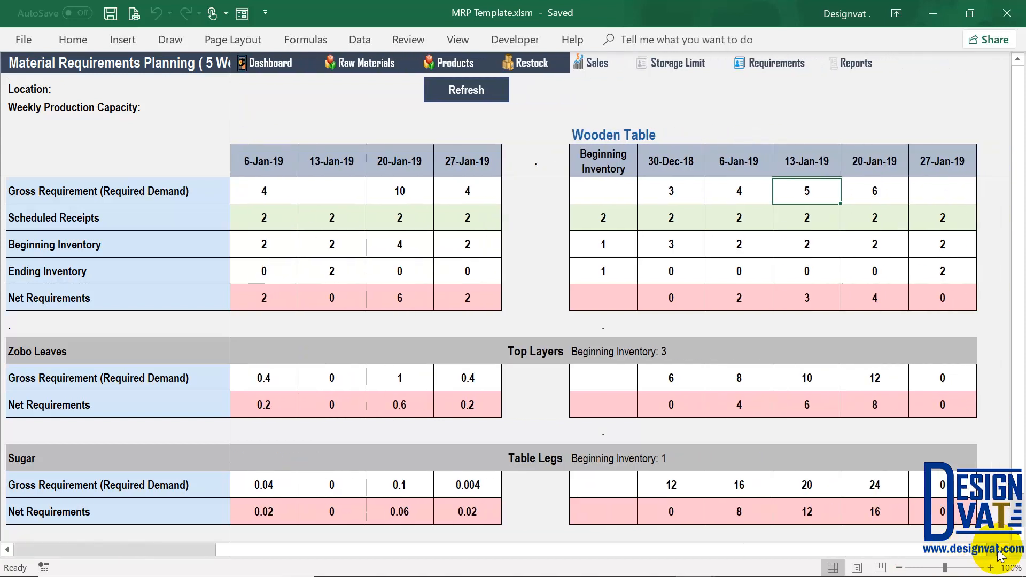
scroll(999, 553, "right", 2)
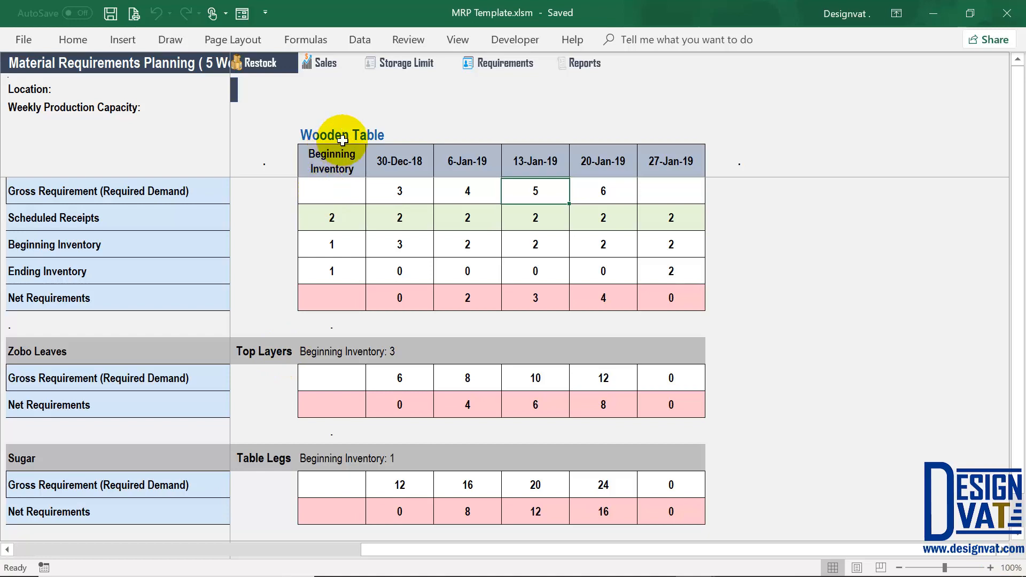
left_click(335, 125)
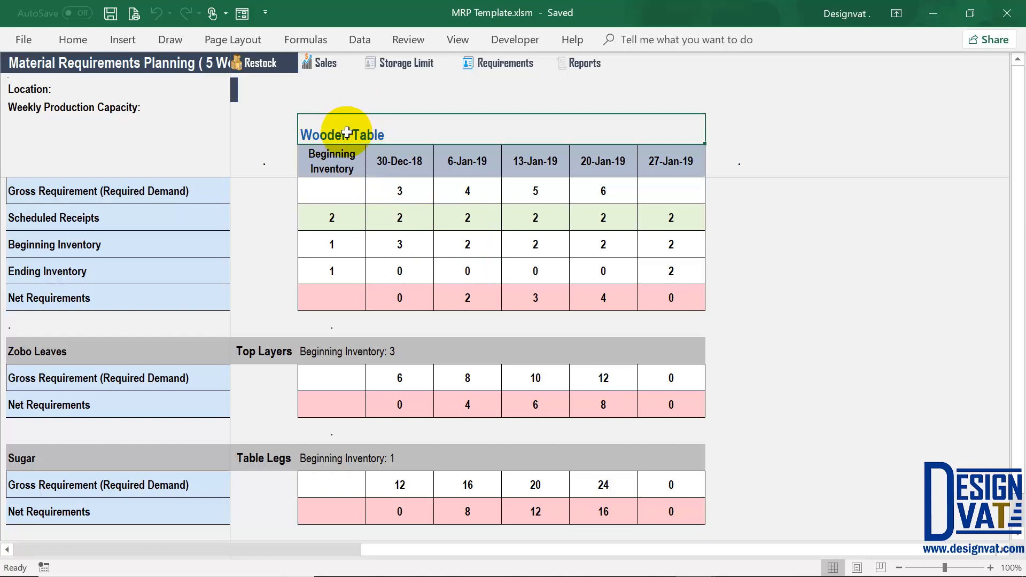
left_click_drag(400, 190, 604, 191)
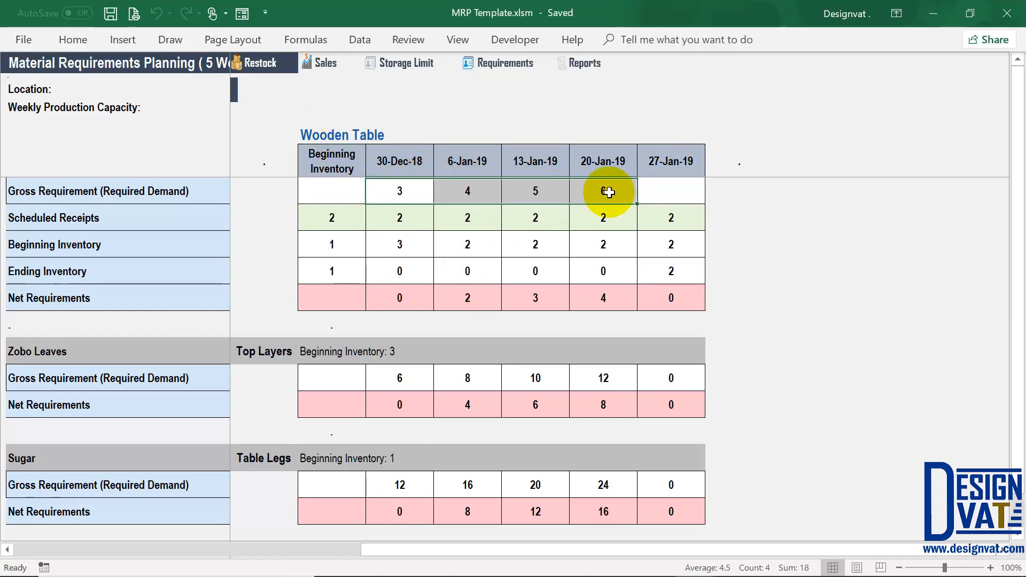
left_click(358, 134)
Open the Required Demand Schedule and review the Wooden Table quantities for Location 1 and Location 2
left_click(600, 71)
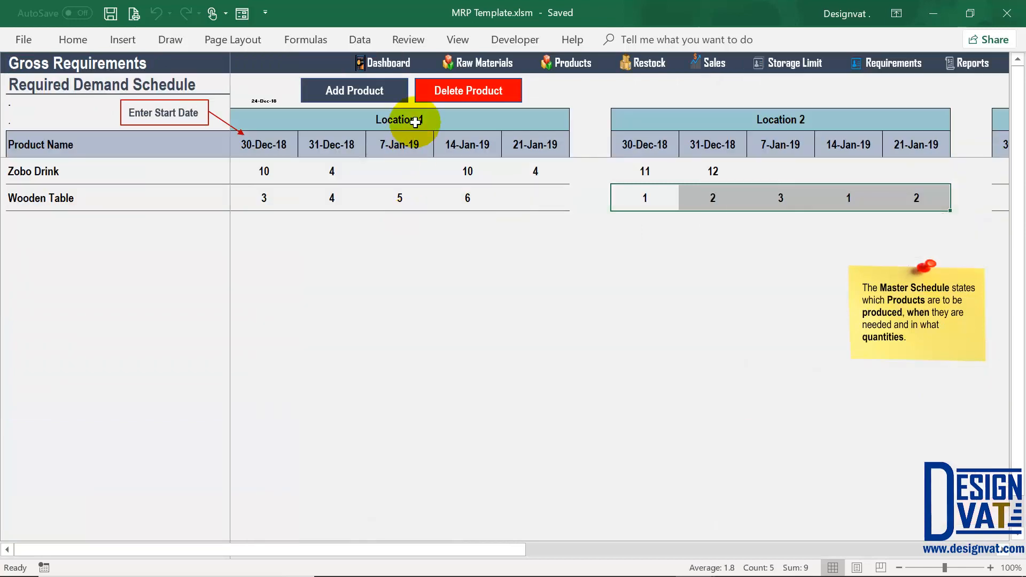
left_click_drag(415, 123, 401, 202)
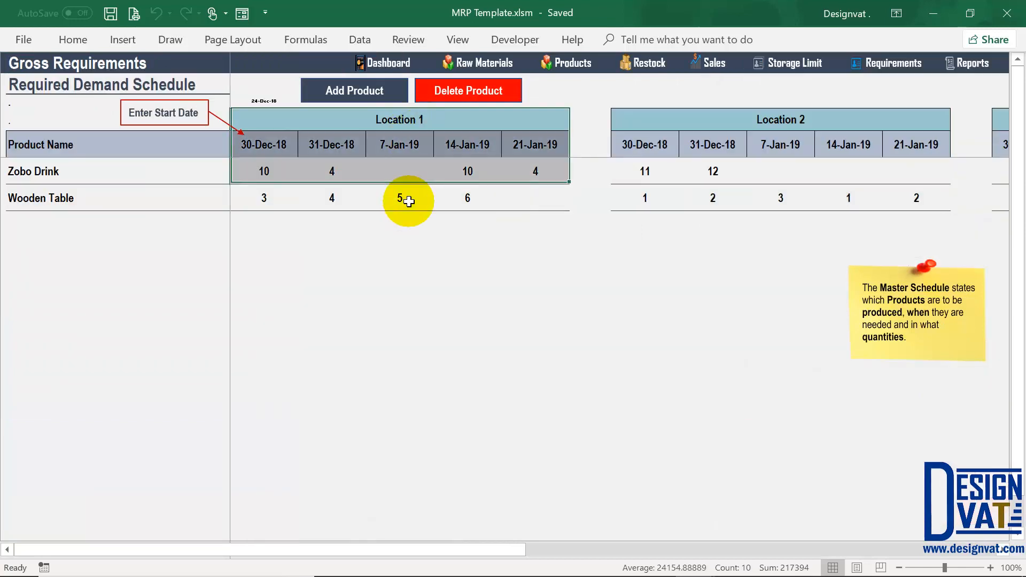
left_click_drag(264, 198, 469, 206)
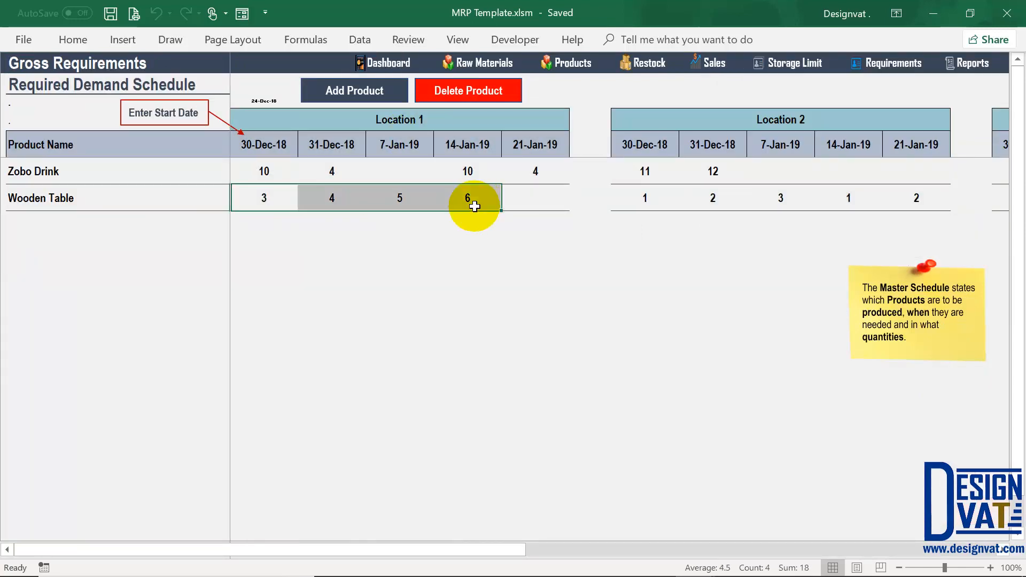
left_click(739, 119)
left_click_drag(645, 194, 909, 197)
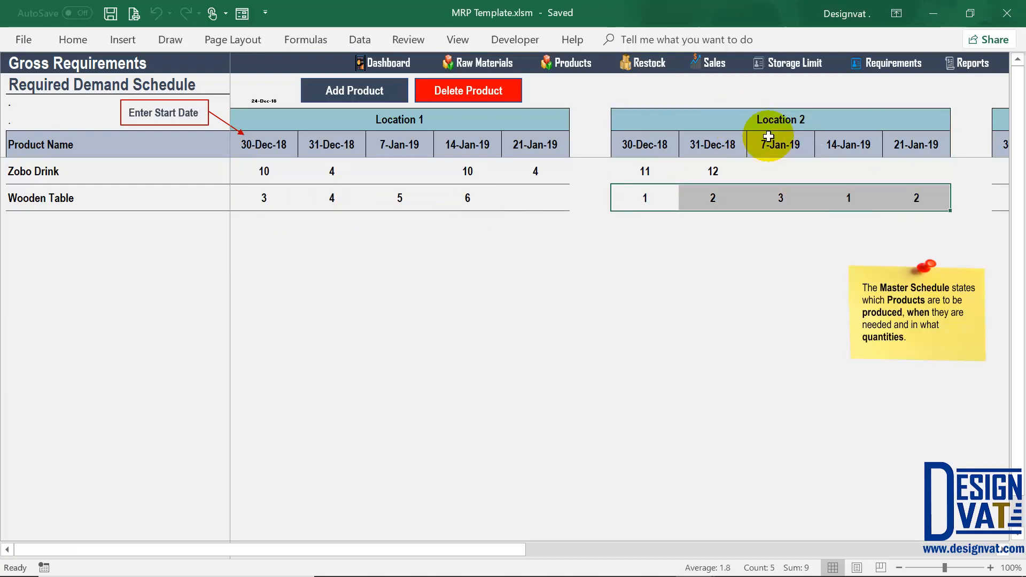
Reopen the Net Requirement Schedule report and check the Wooden Table's scheduled receipts against the weekly production capacity
left_click(975, 63)
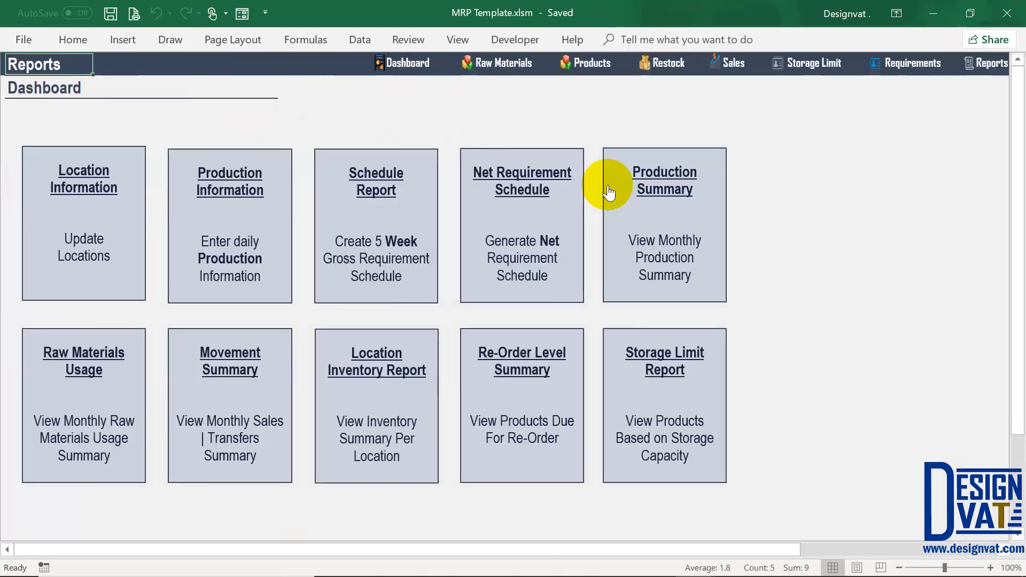
left_click(509, 210)
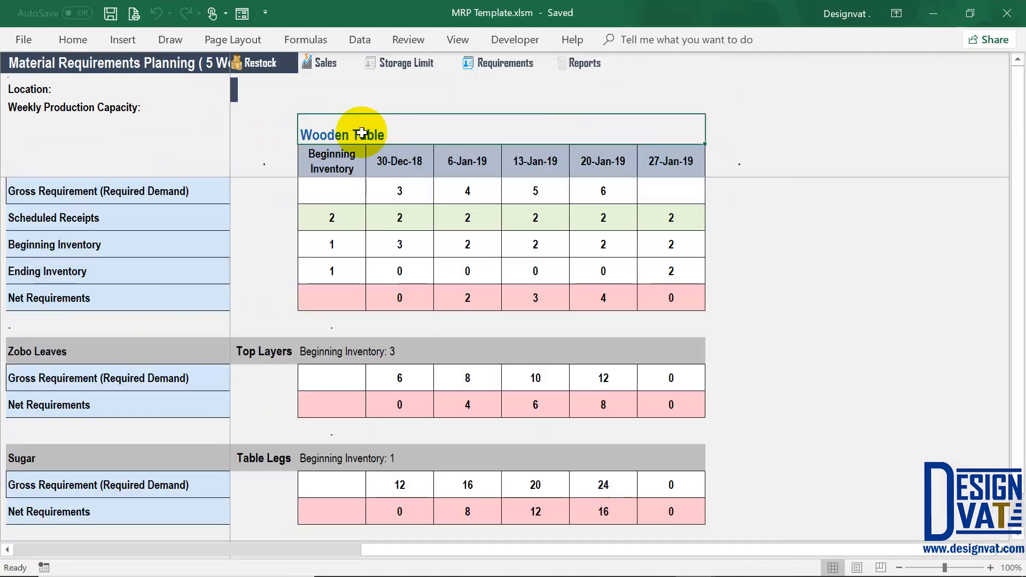
left_click(48, 218)
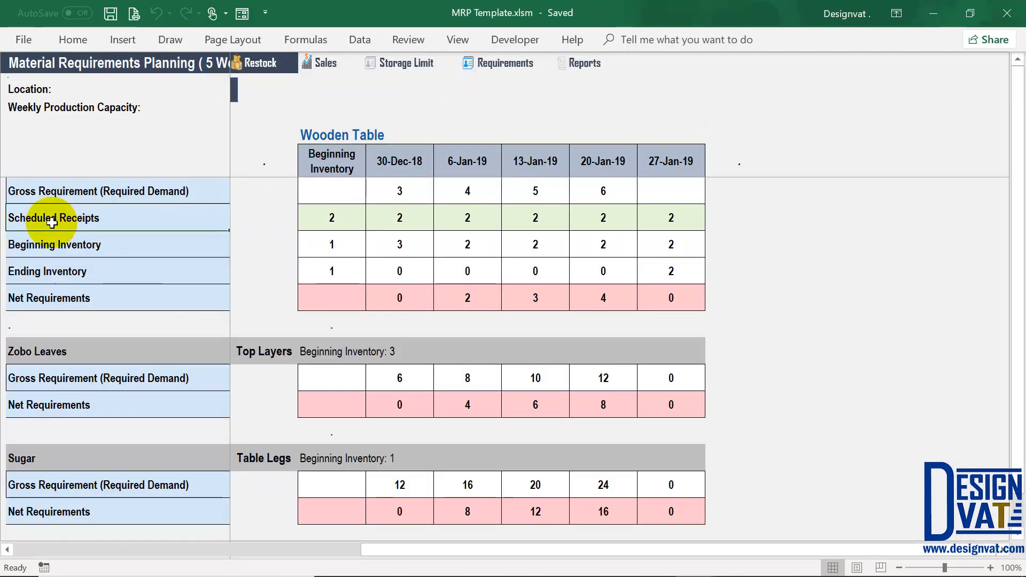
left_click(64, 106)
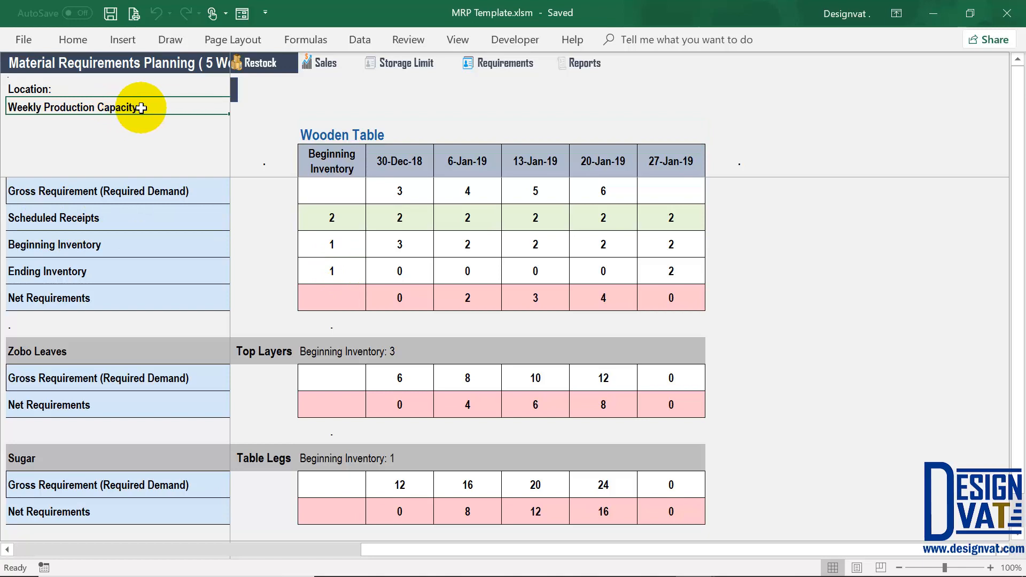
left_click_drag(350, 218, 662, 219)
Trace the Wooden Table's 30-Dec-18 net requirement from its beginning inventory, scheduled receipts and gross requirement
left_click(69, 245)
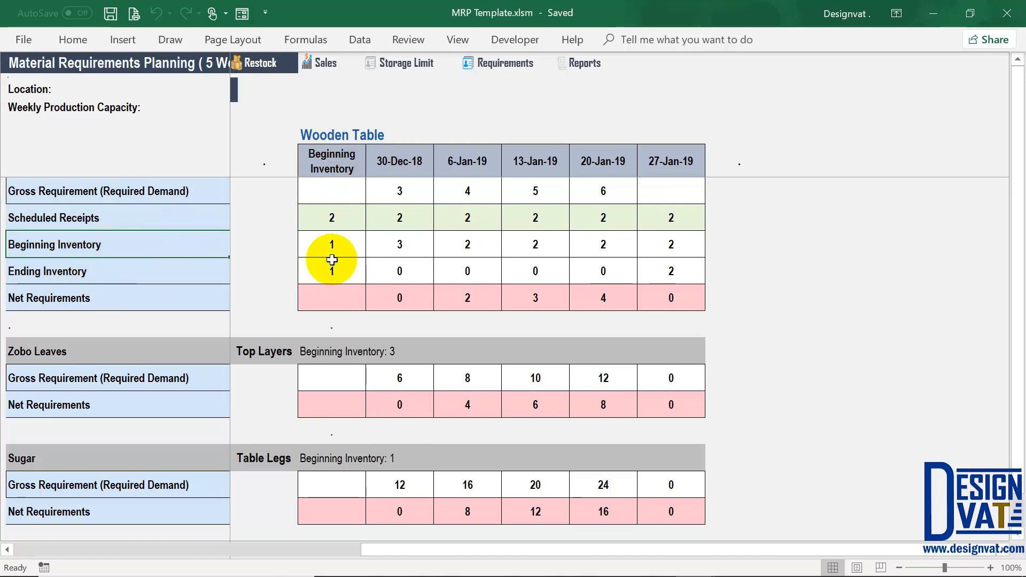
left_click(328, 244)
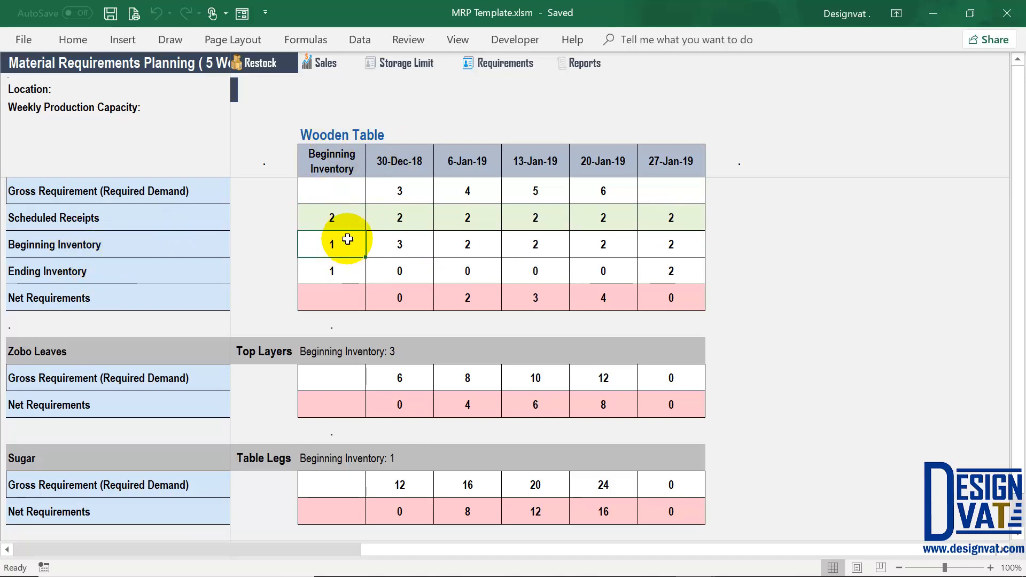
left_click(403, 216)
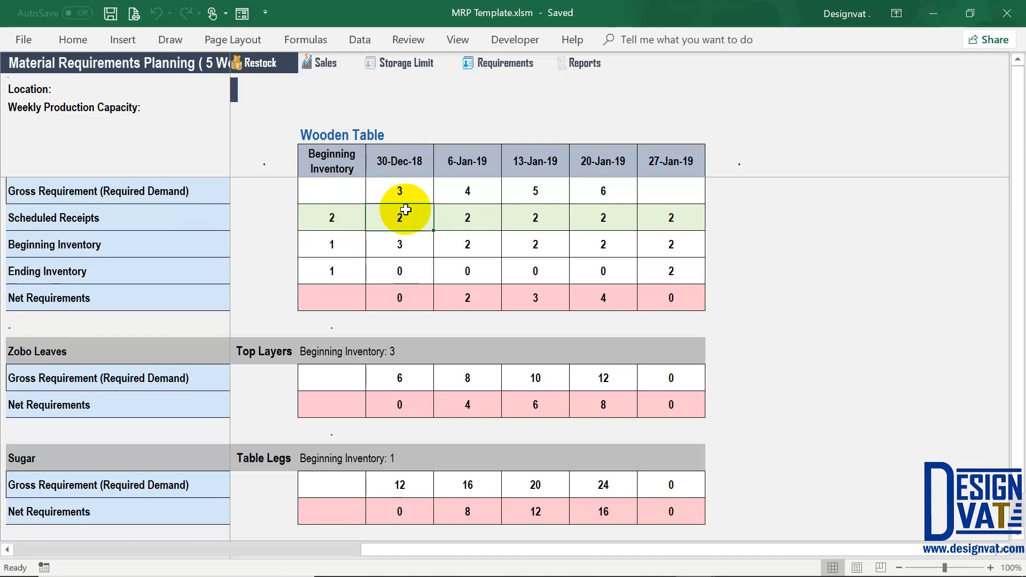
left_click(399, 246)
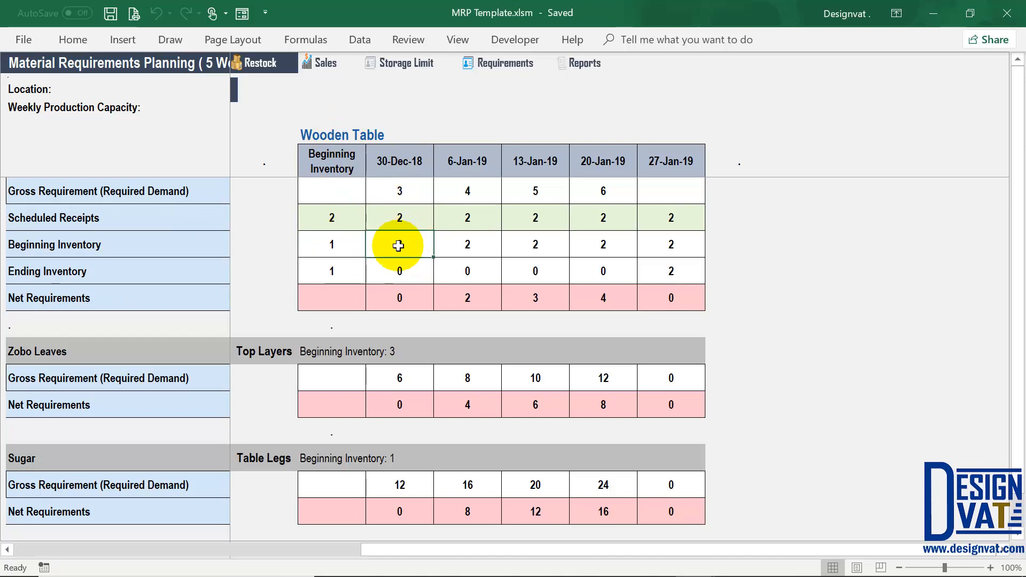
left_click(404, 294)
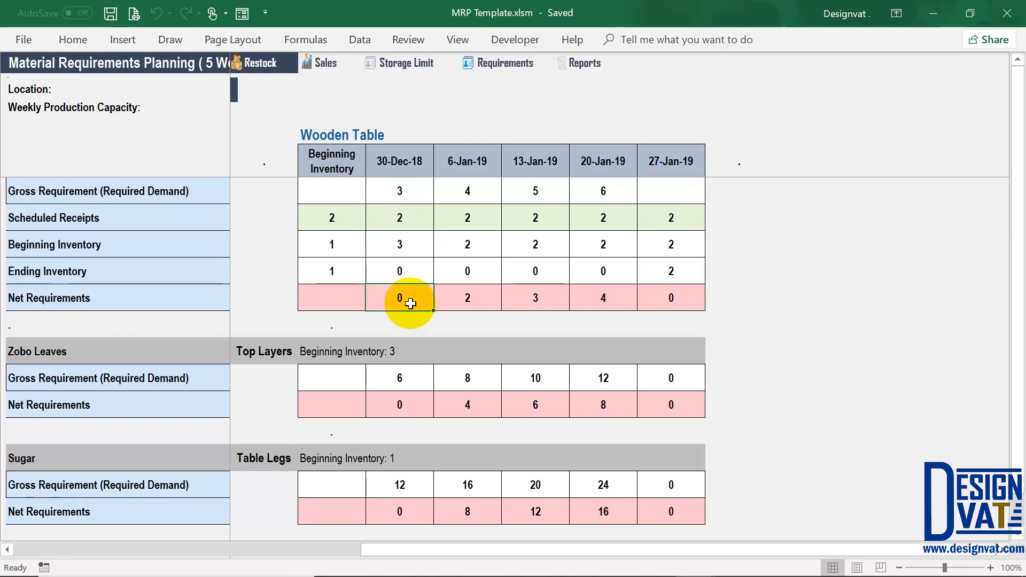
left_click(398, 189)
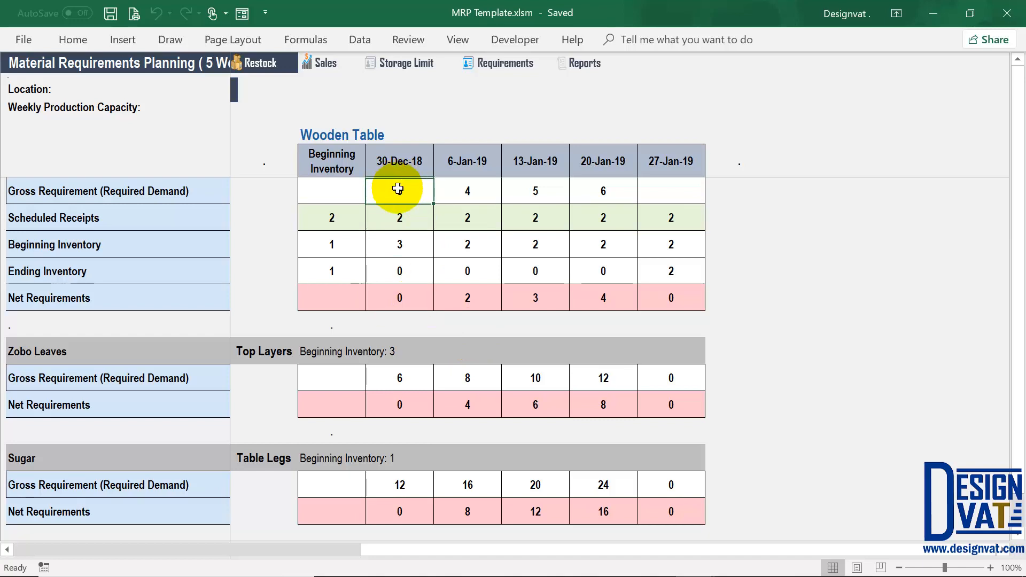
Compare the Wooden Table's gross requirements, scheduled receipts and net requirements for the weeks from 6-Jan-19 to 20-Jan-19
left_click(479, 194)
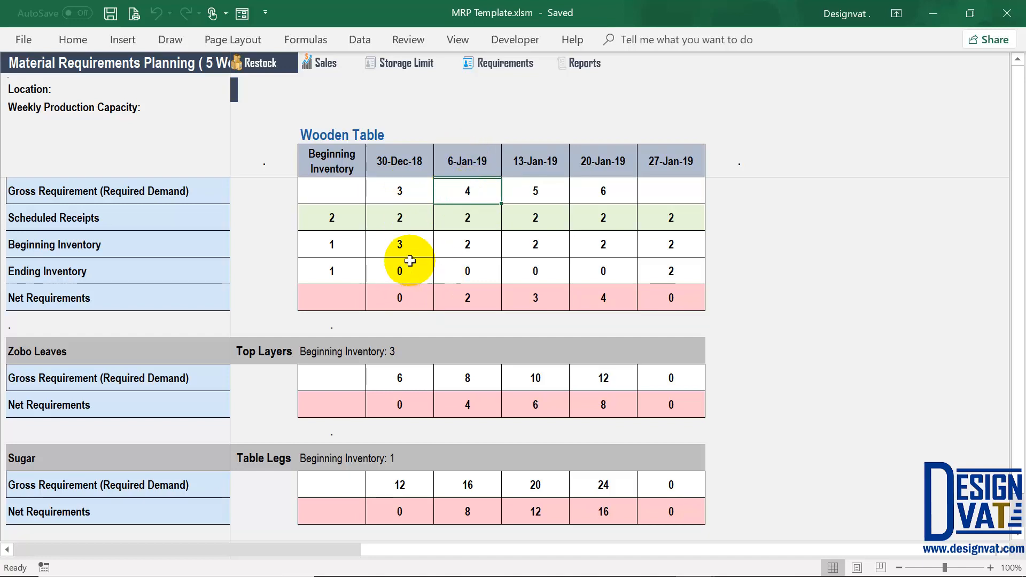
left_click(476, 217)
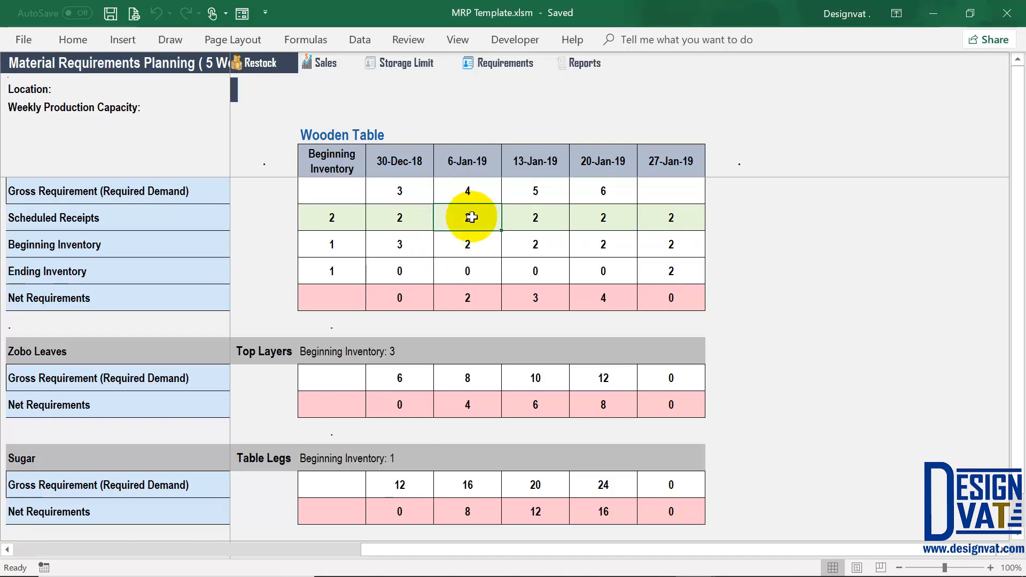
left_click(471, 299)
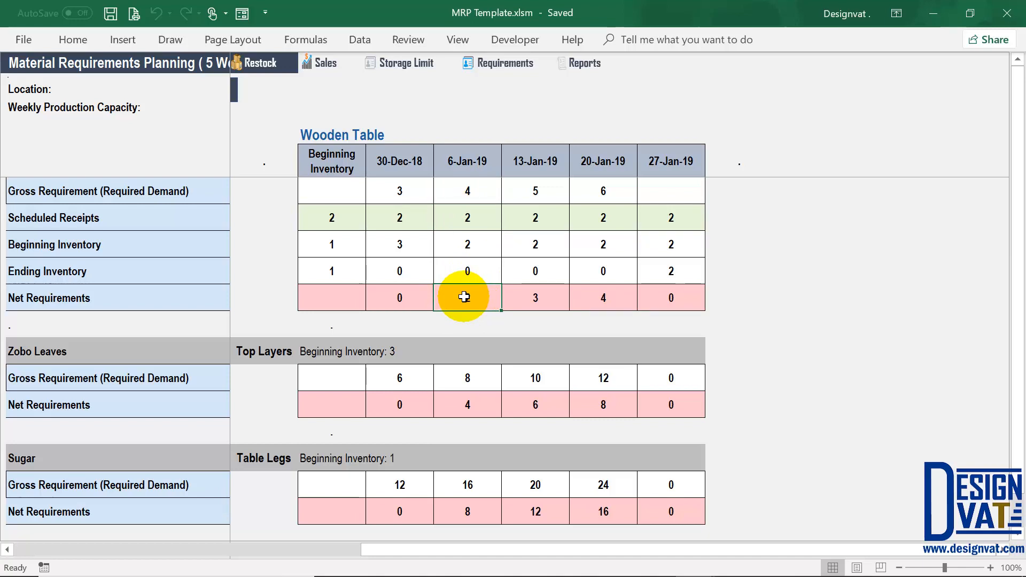
left_click(467, 190)
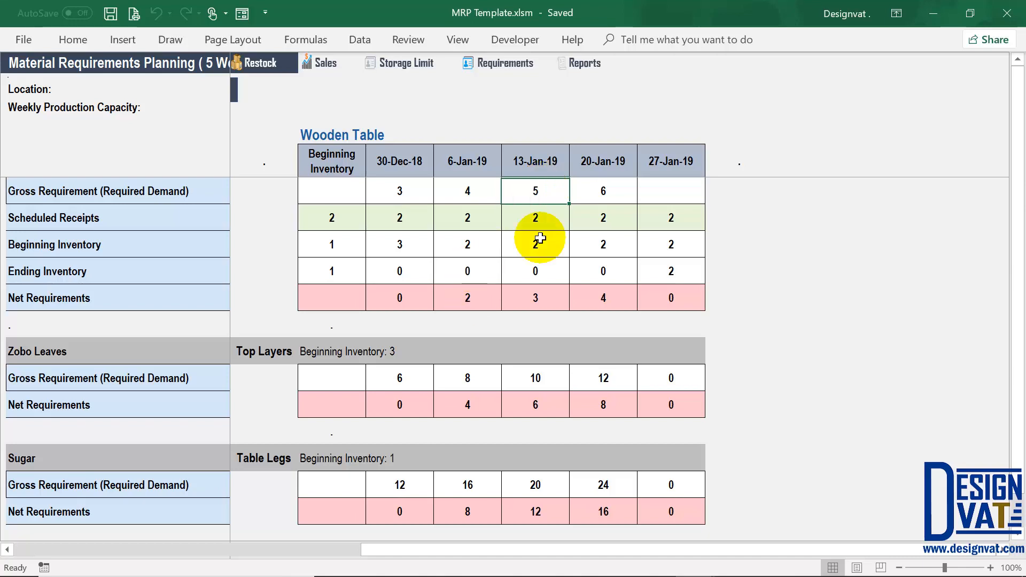
left_click(534, 219)
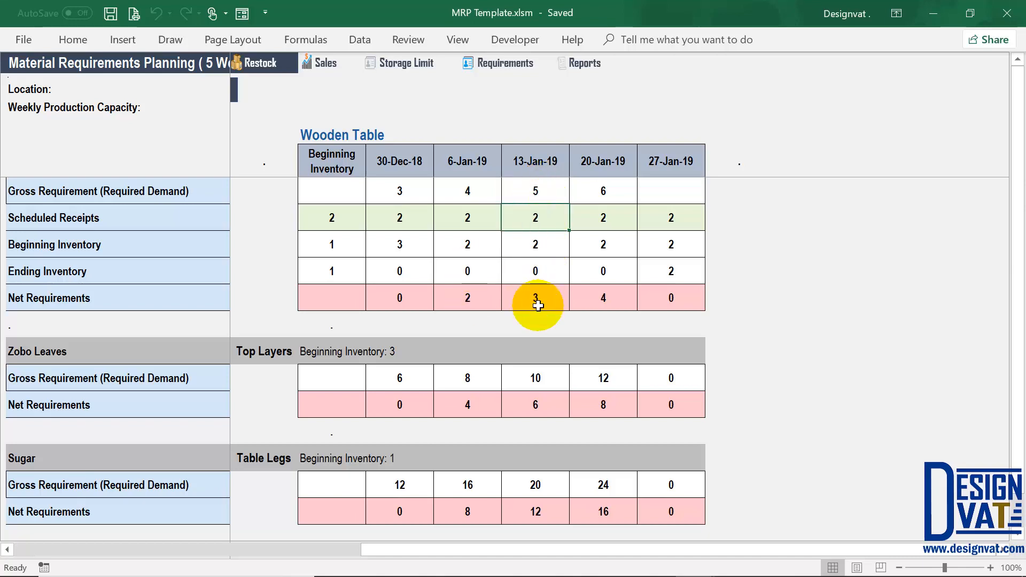
left_click(80, 297)
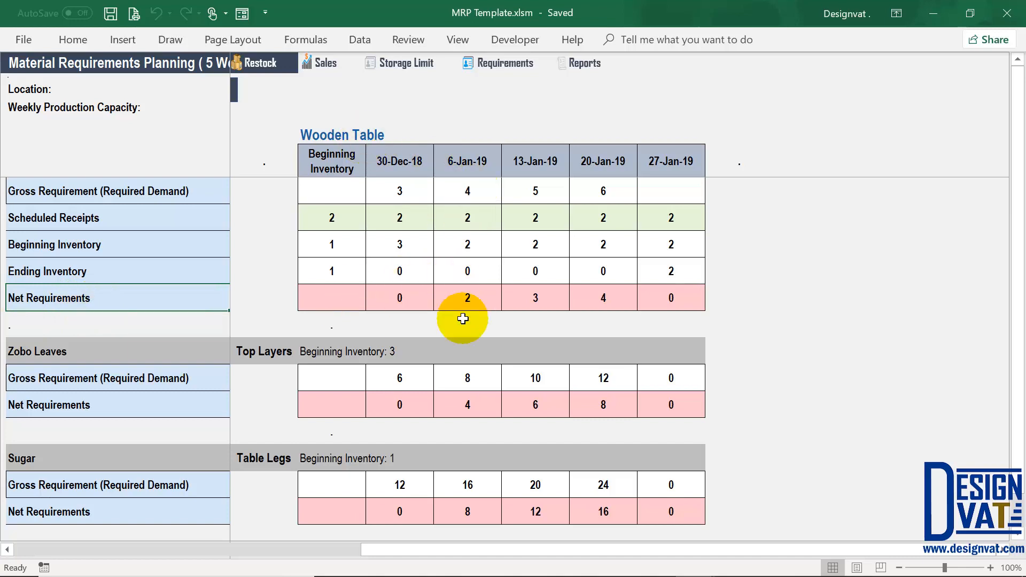
left_click_drag(465, 302, 543, 304)
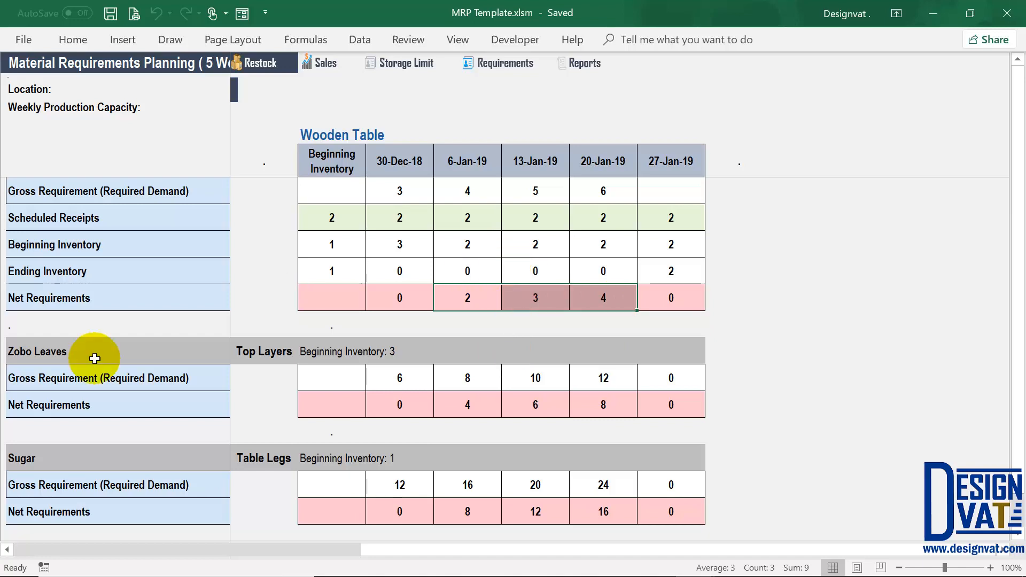
Check the beginning inventory of the Wooden Table's raw materials, Top Layers and Table Legs
left_click(176, 354)
left_click(265, 357)
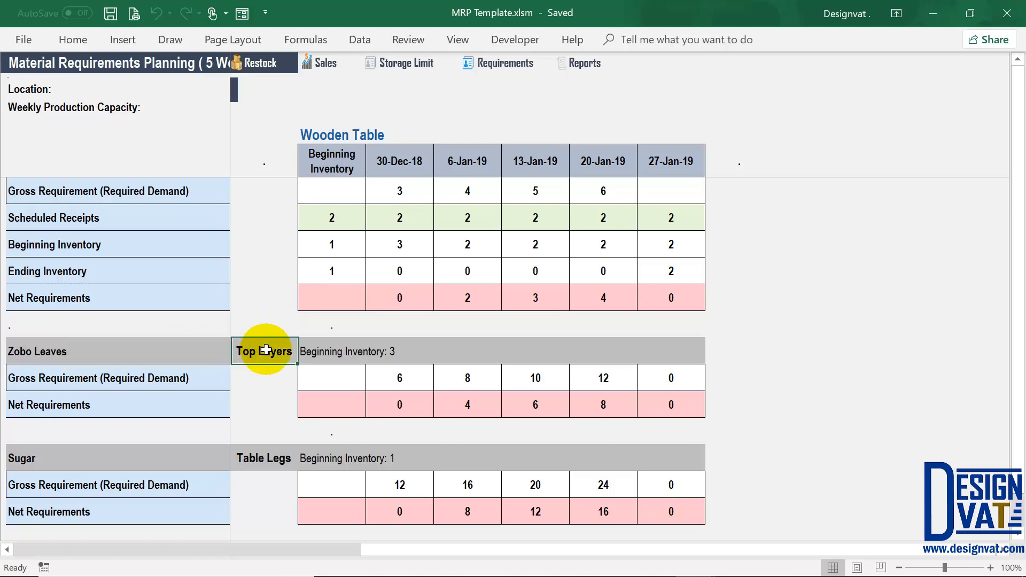
left_click(257, 465)
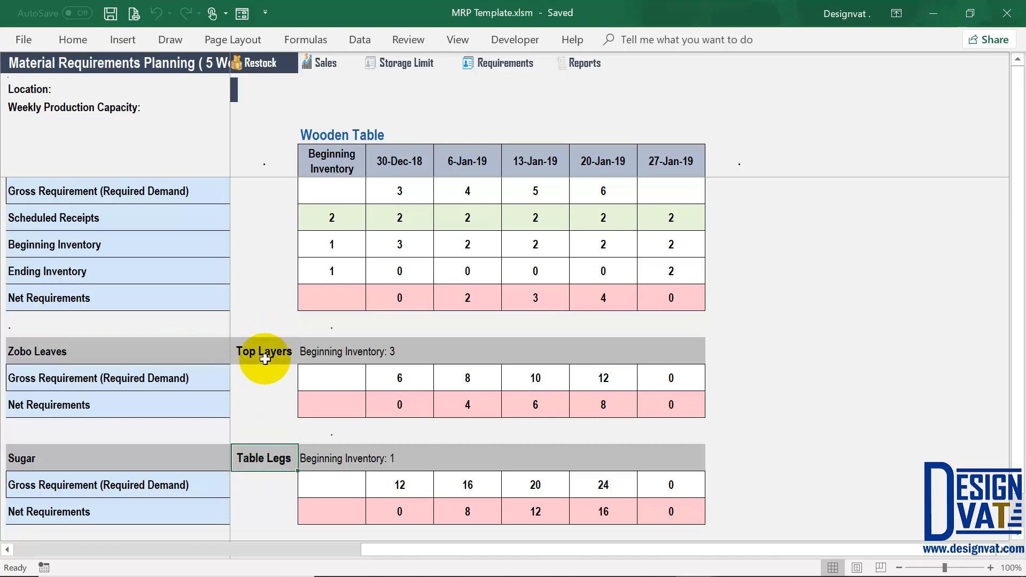
left_click(396, 351)
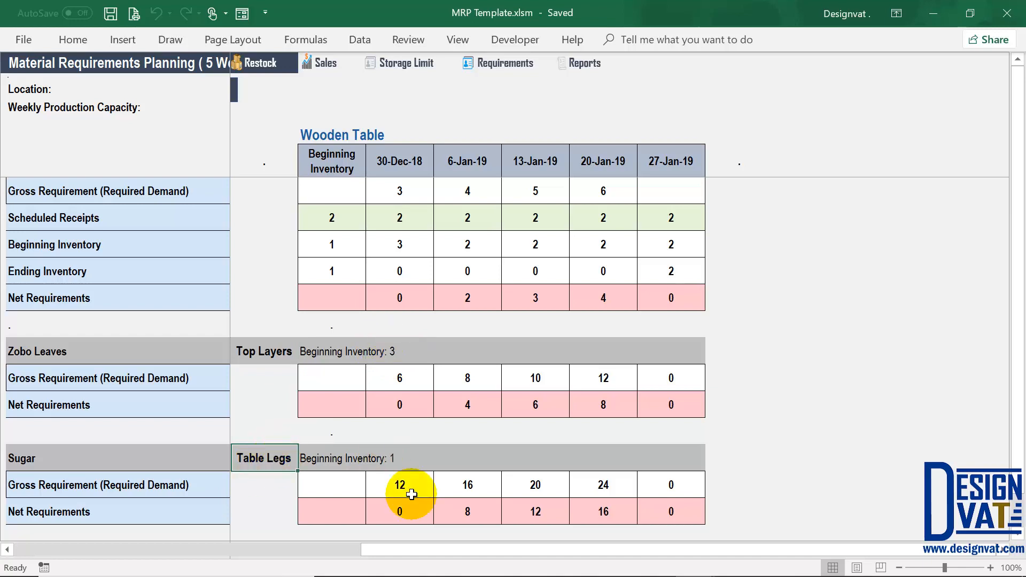
left_click(429, 467)
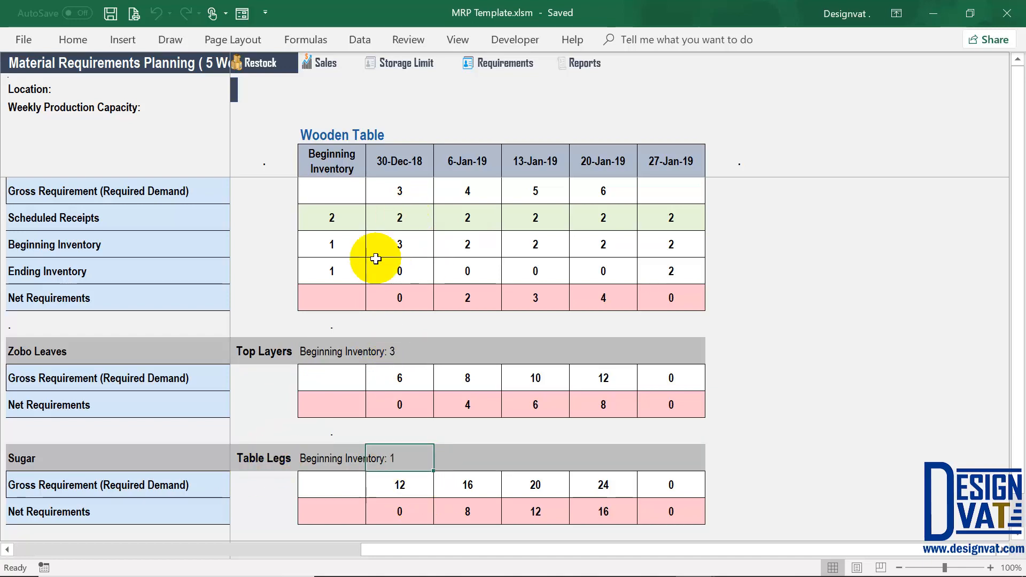
Compare the Top Layers' weekly gross requirements with the Wooden Table's gross requirements
left_click(73, 380)
left_click_drag(338, 191, 652, 191)
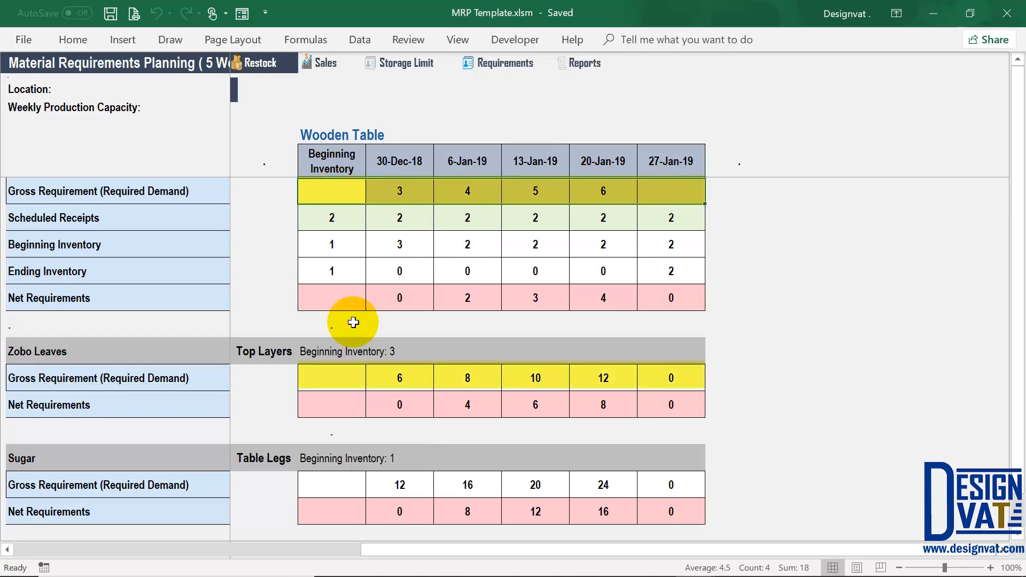
left_click(294, 356)
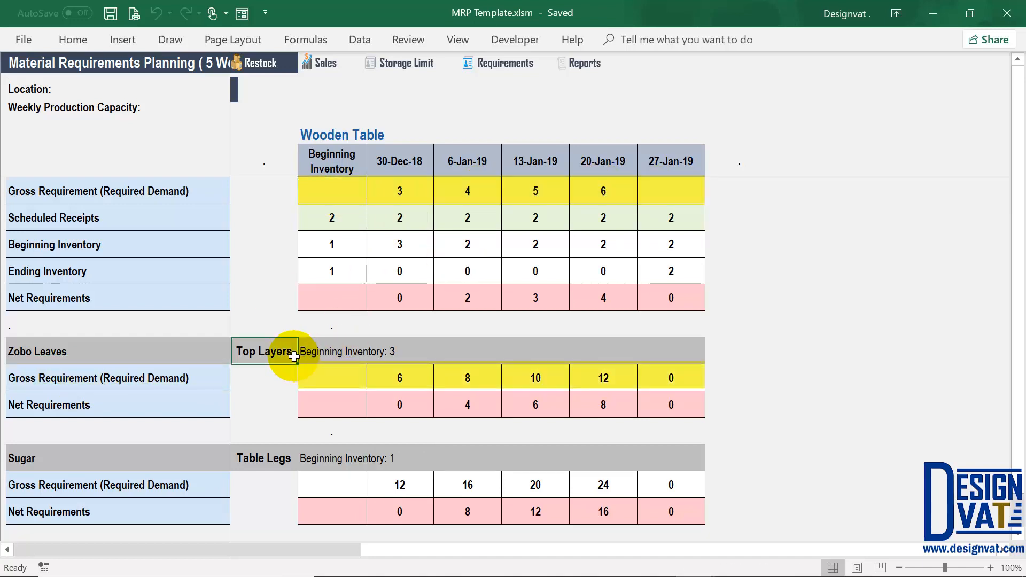
left_click_drag(415, 197, 613, 197)
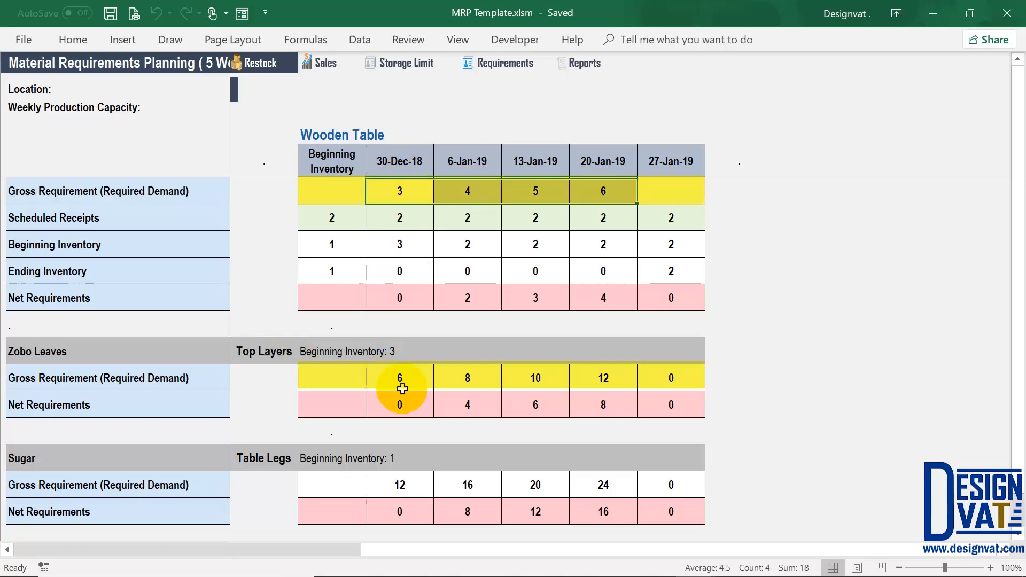
left_click(400, 383)
left_click(459, 195)
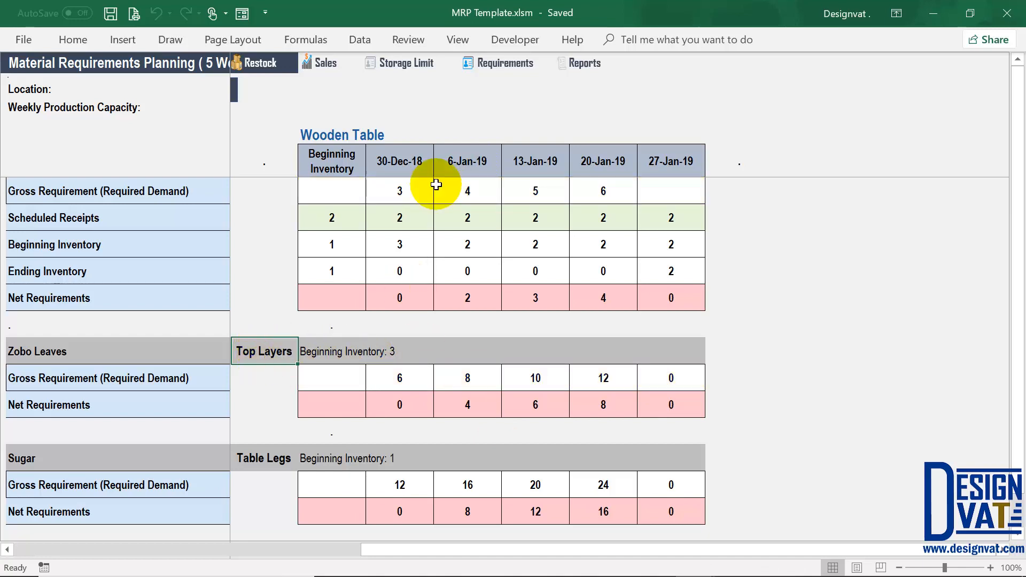
left_click(400, 192)
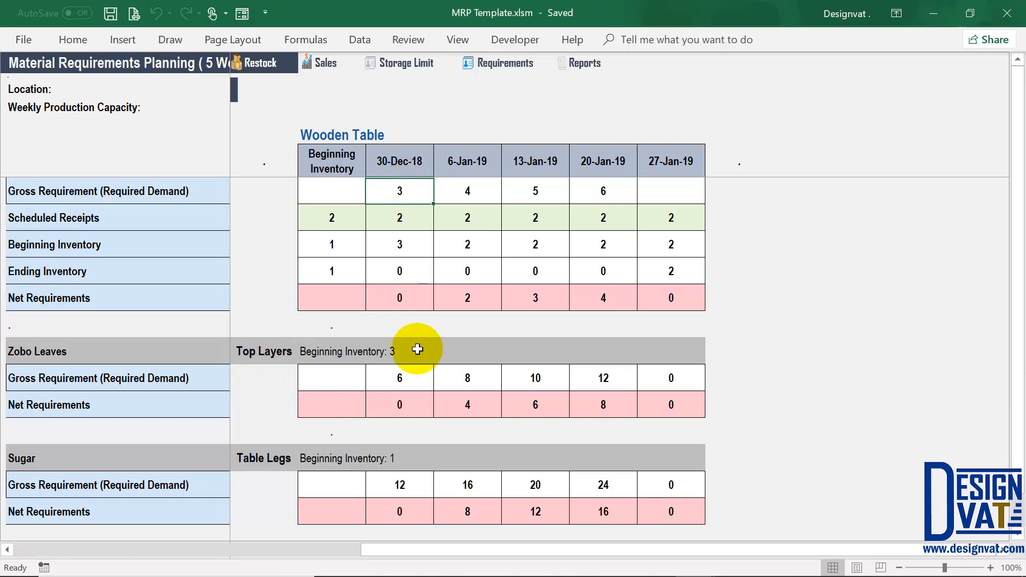
Compare the Top Layers' weekly net requirements with the Wooden Table's net requirements
left_click_drag(408, 298, 603, 297)
left_click(480, 299)
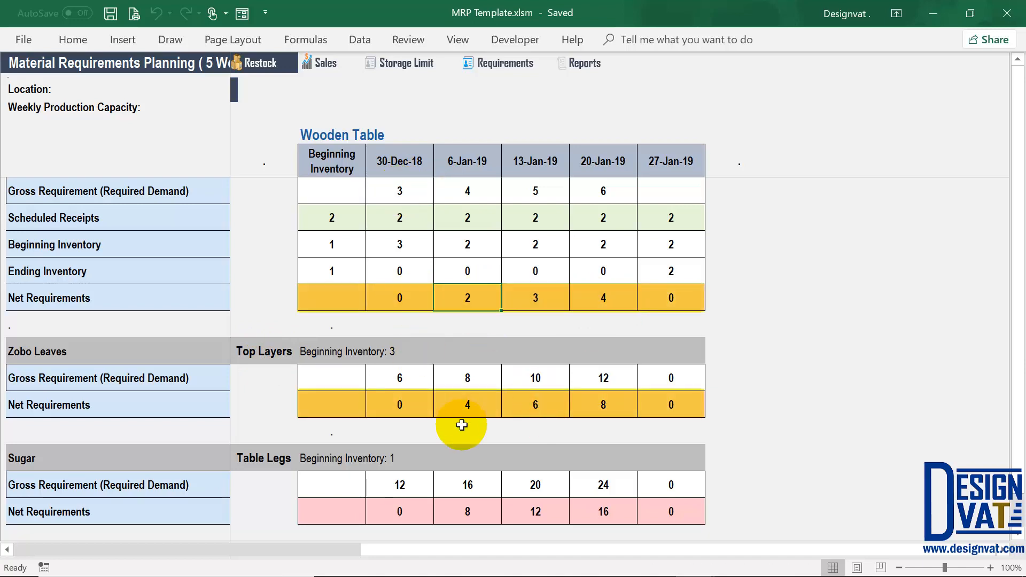
left_click(593, 409)
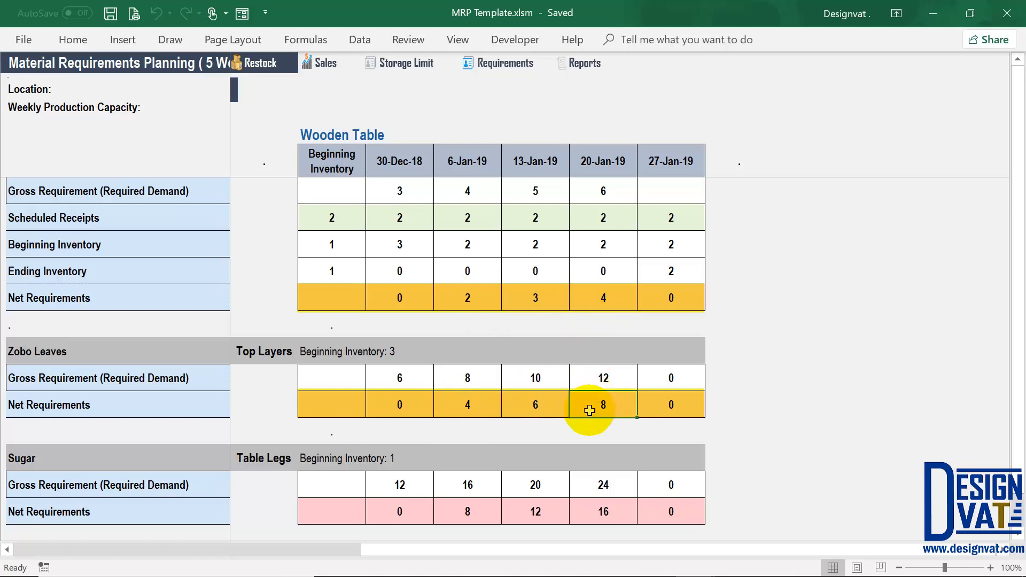
Compare the Table Legs' gross requirements with the Wooden Table's gross requirements from 30-Dec-18 to 20-Jan-19
left_click(270, 456)
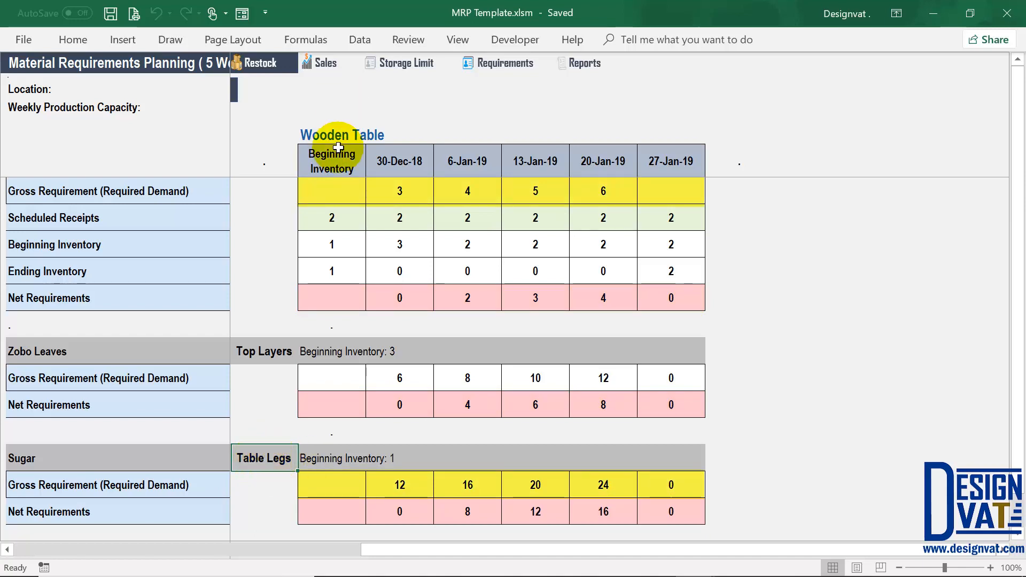
left_click(325, 133)
left_click_drag(385, 190, 467, 191)
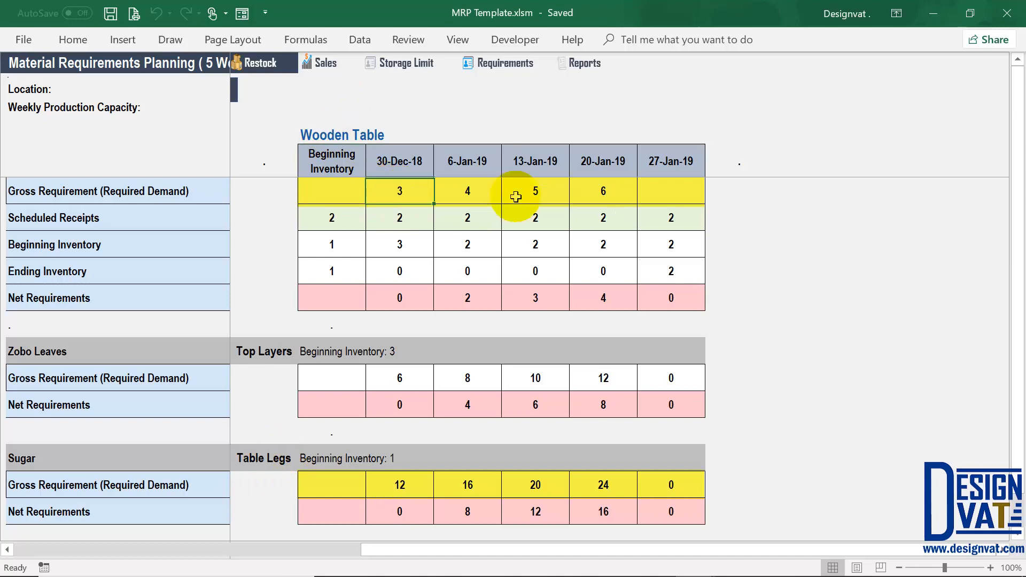
left_click_drag(597, 196, 598, 195)
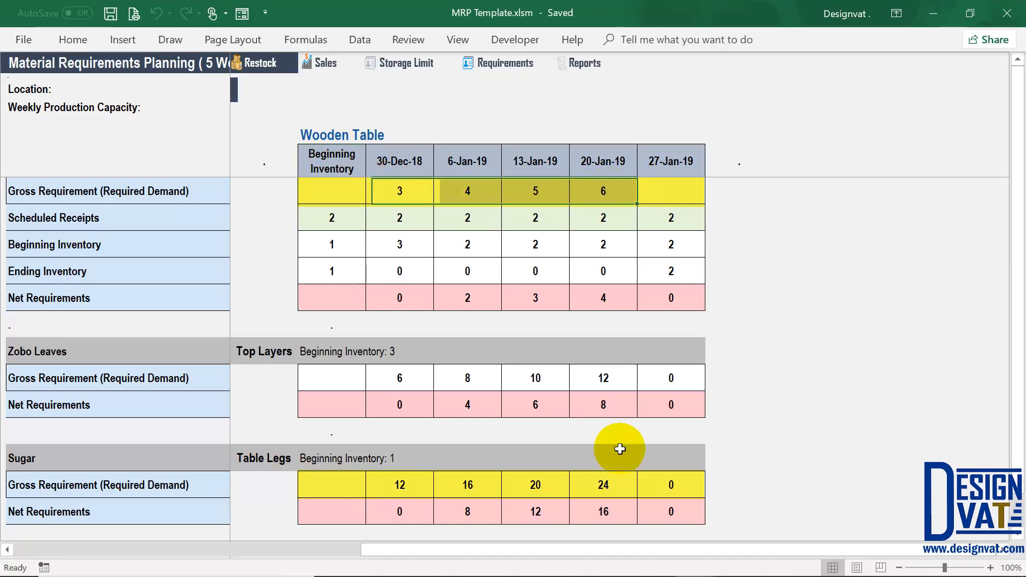
left_click(612, 479)
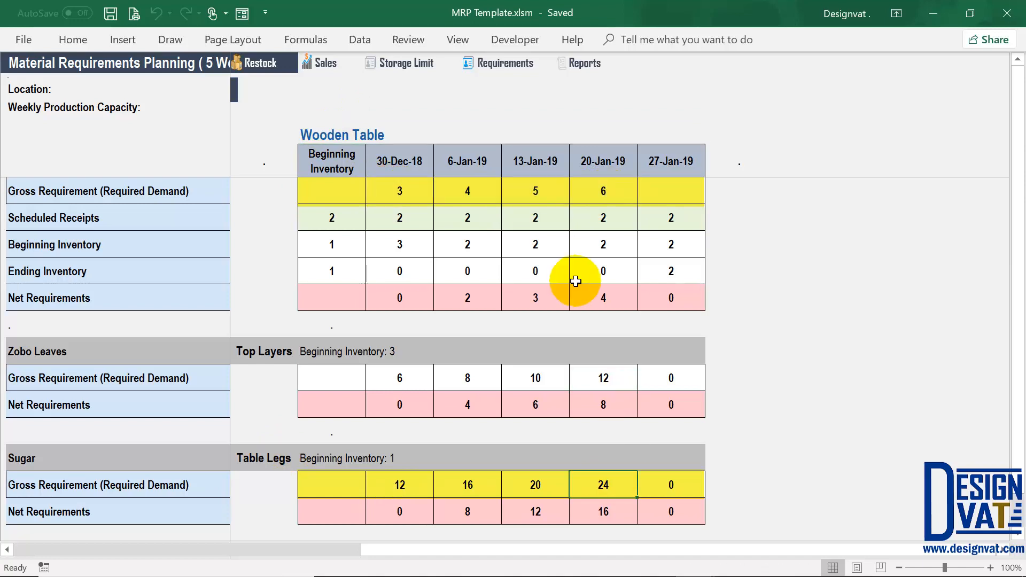
Compare the Table Legs' net requirements with the Wooden Table's net requirements and check the Table Legs' beginning inventory
left_click_drag(573, 295, 417, 298)
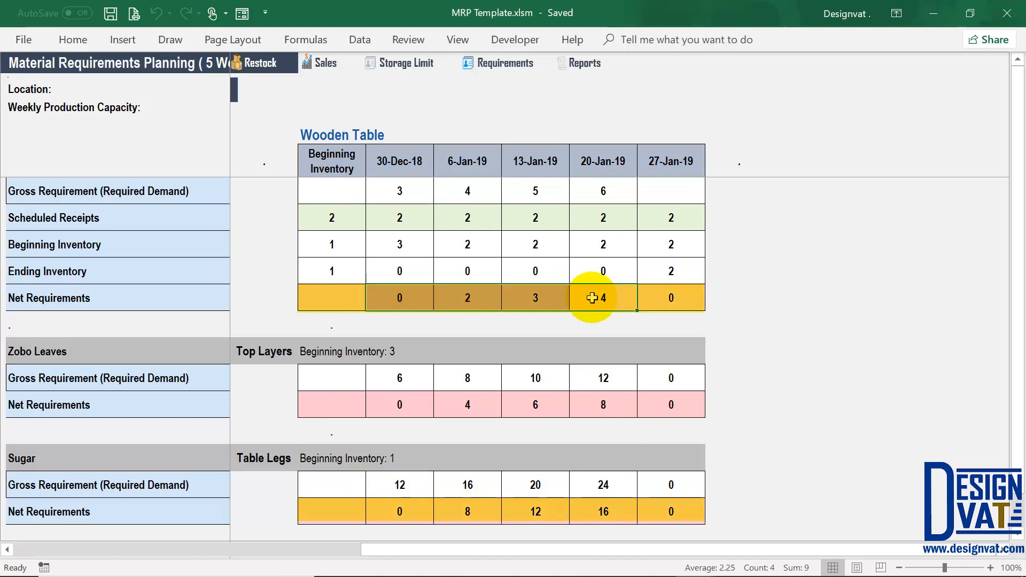
left_click(604, 513)
left_click_drag(618, 509, 408, 511)
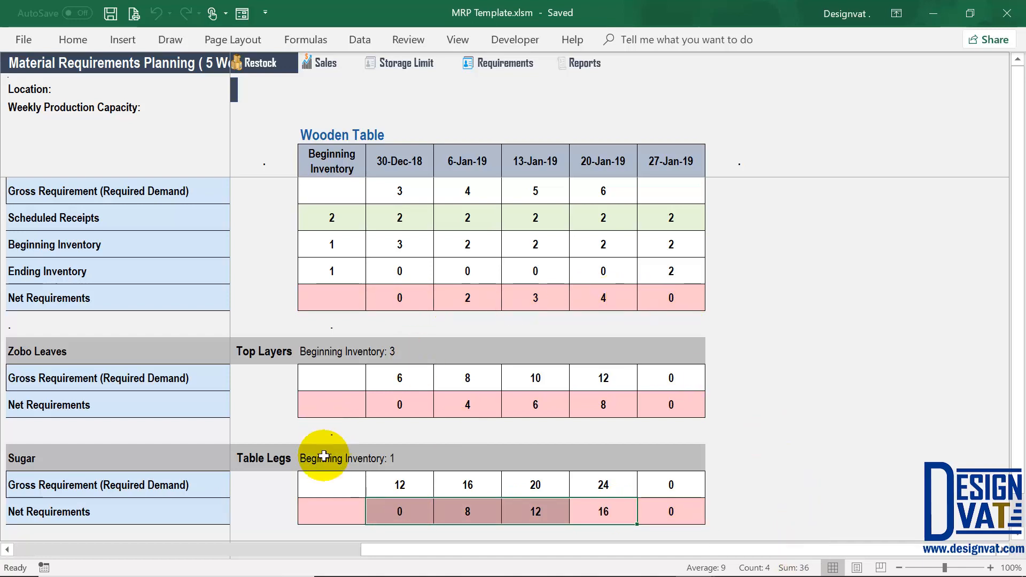
left_click(389, 460)
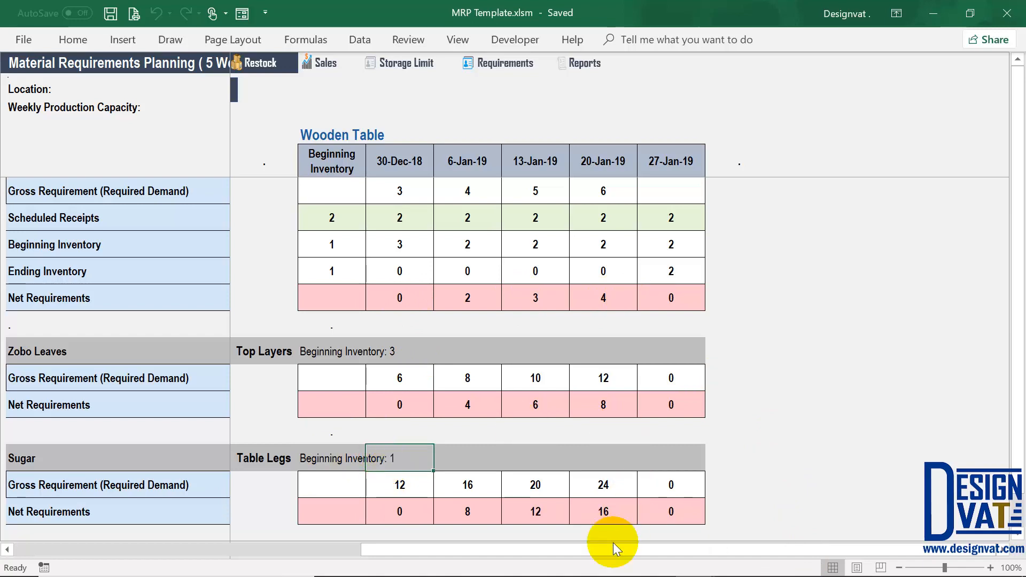
Try to set the weekly production capacity to 4 and refresh the schedule
left_click_drag(604, 556, 18, 550)
left_click(266, 105)
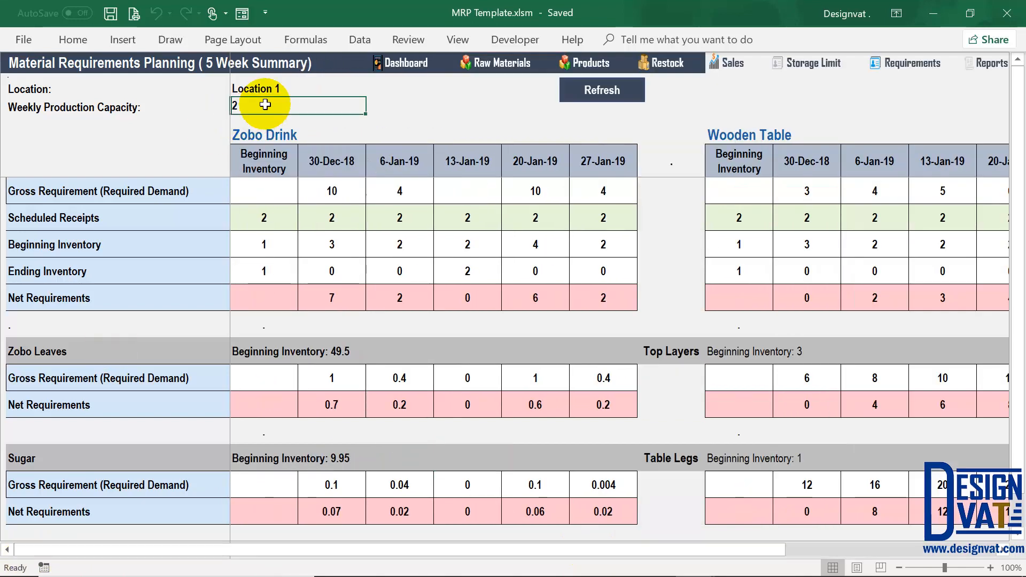
type("4")
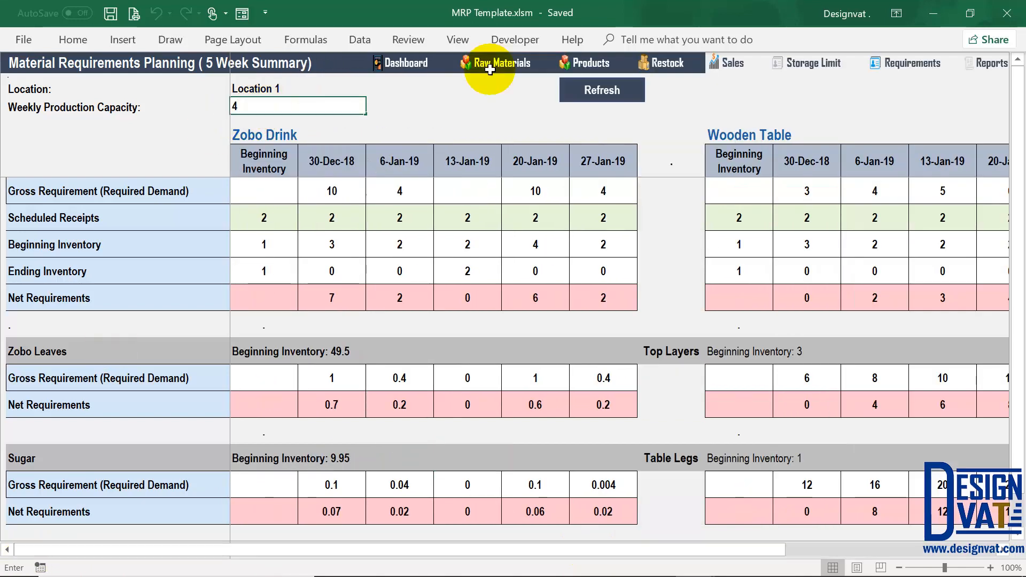
left_click(597, 96)
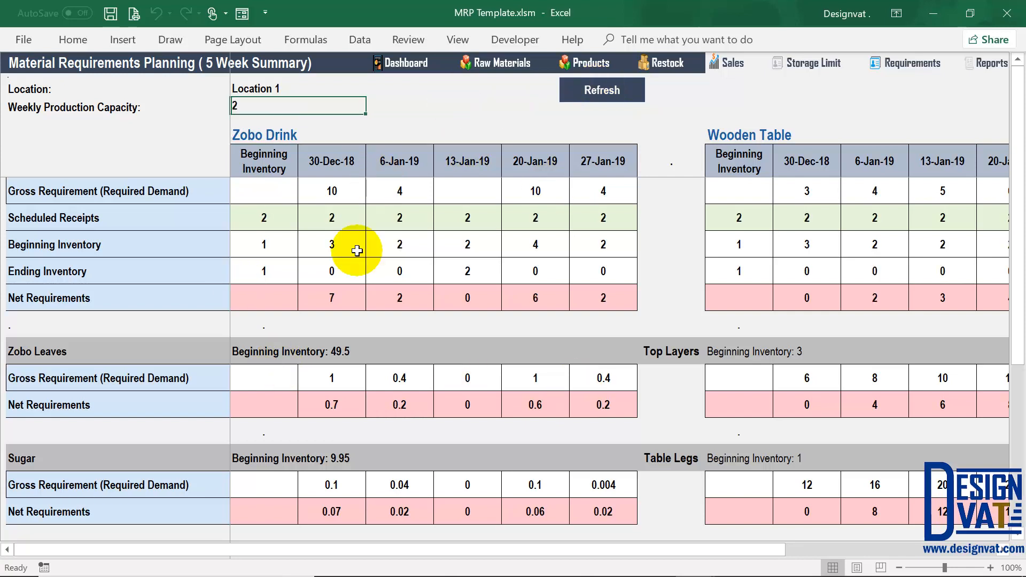
Check the Zobo Drink's weekly net requirements against the weekly production capacity
left_click(64, 108)
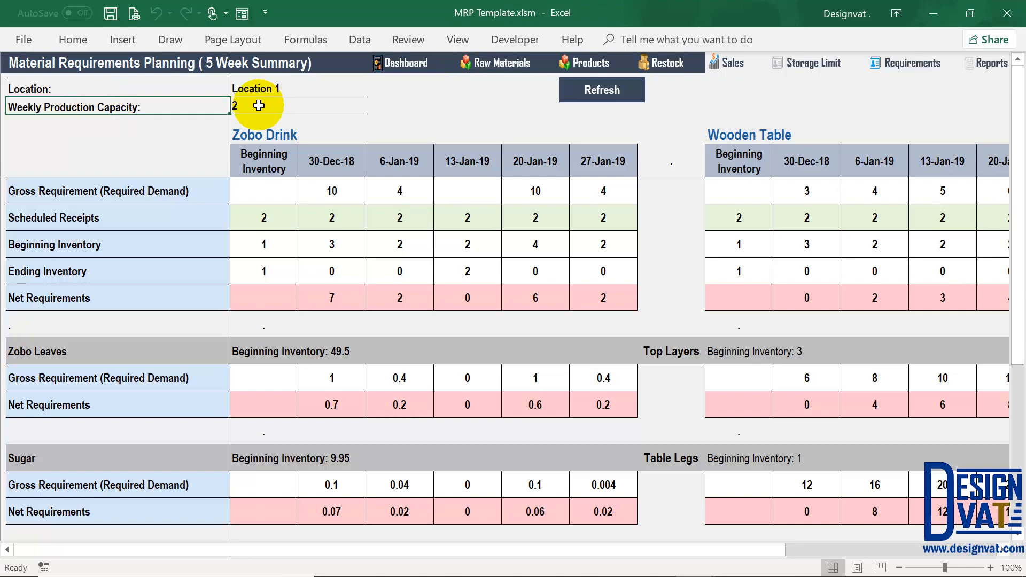
left_click_drag(347, 295, 419, 299)
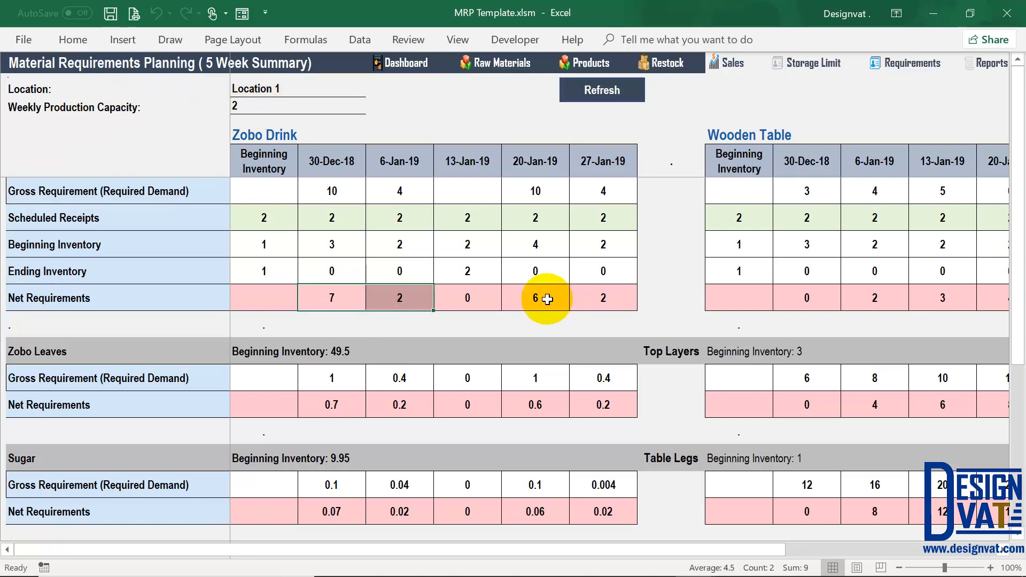
left_click_drag(547, 299, 607, 298)
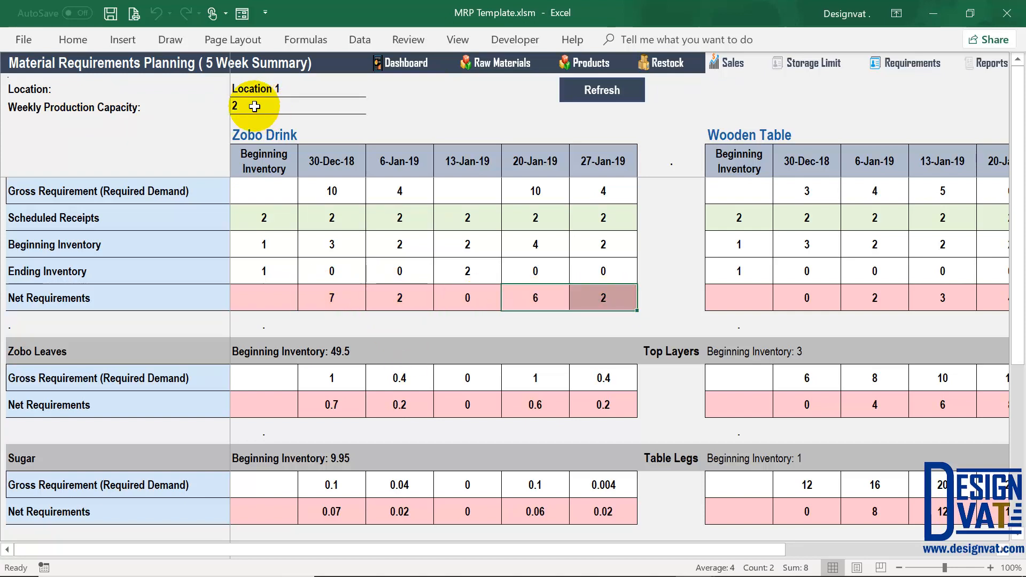
Set the weekly production capacity to 5 and update the schedule
left_click(234, 103)
key("Delete")
type("2")
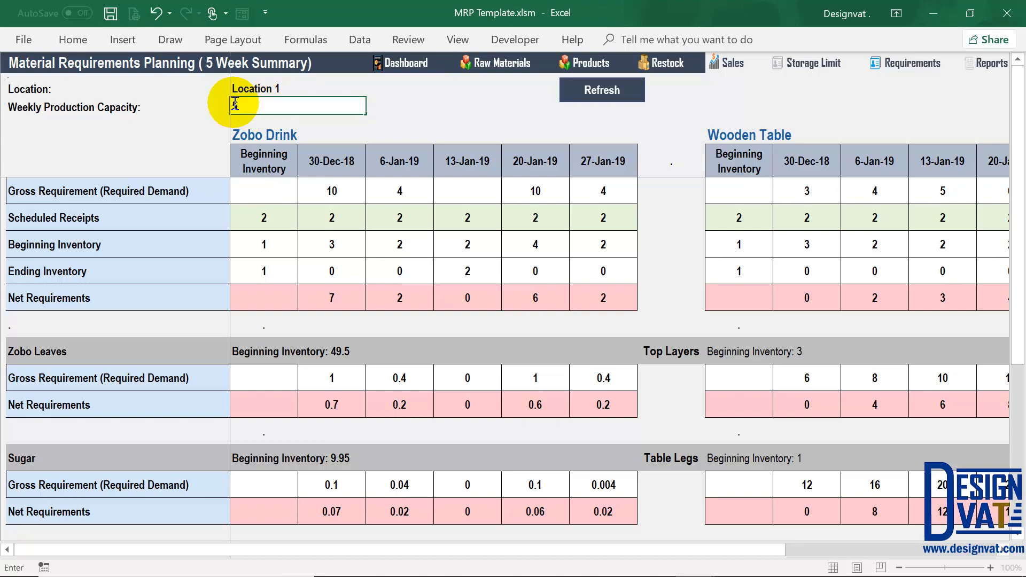
key("Return")
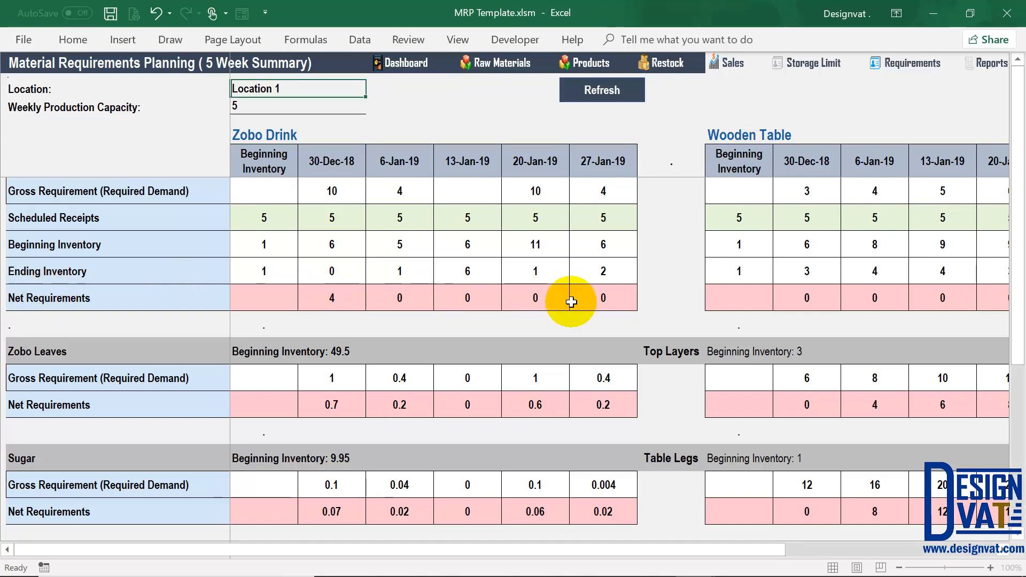
Review the Zobo Drink's net requirements, beginning and ending inventories, and Zobo Leaves gross requirements under the new capacity
left_click_drag(400, 298, 601, 298)
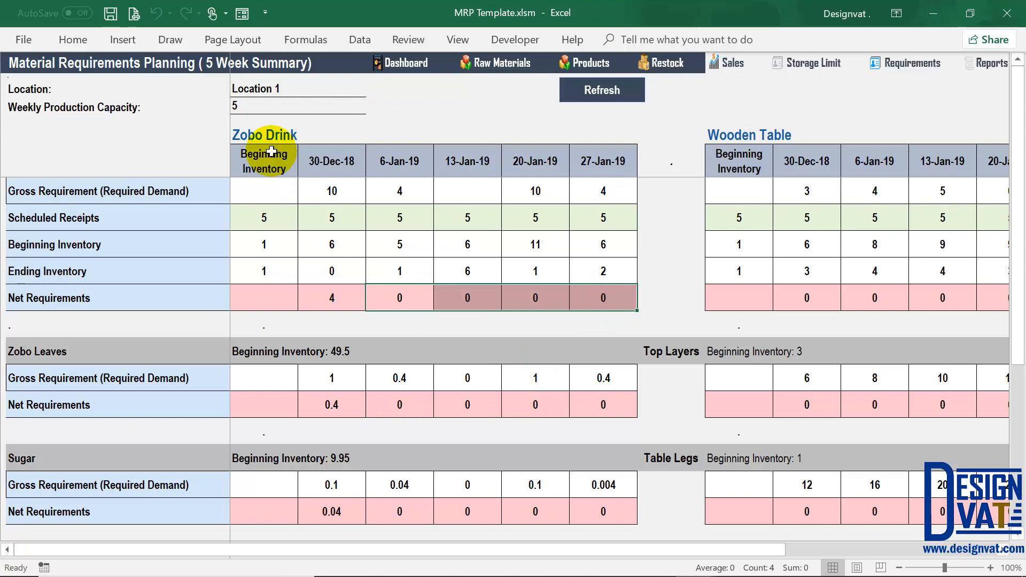
left_click(242, 104)
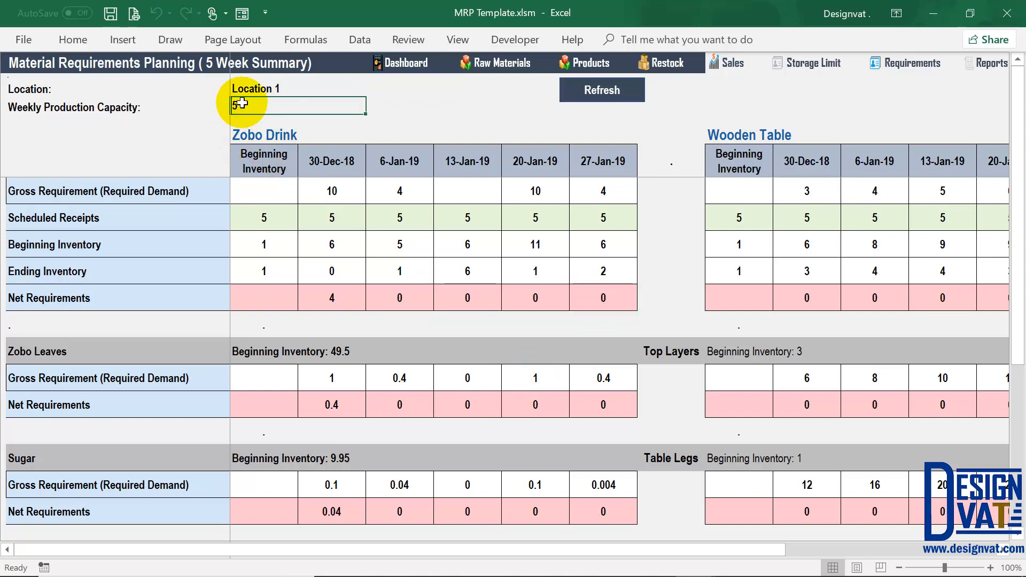
left_click(114, 188)
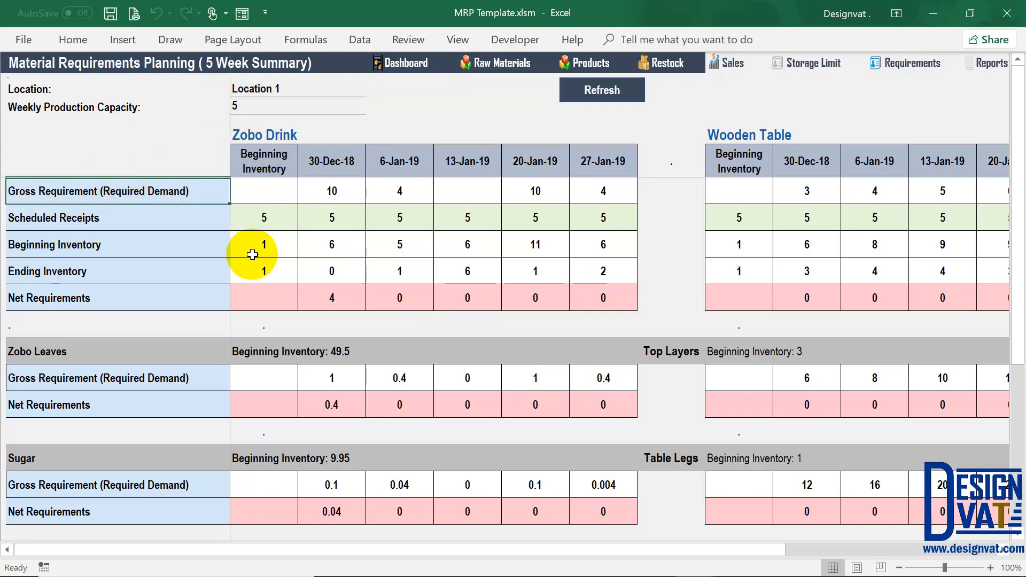
left_click_drag(252, 255, 607, 273)
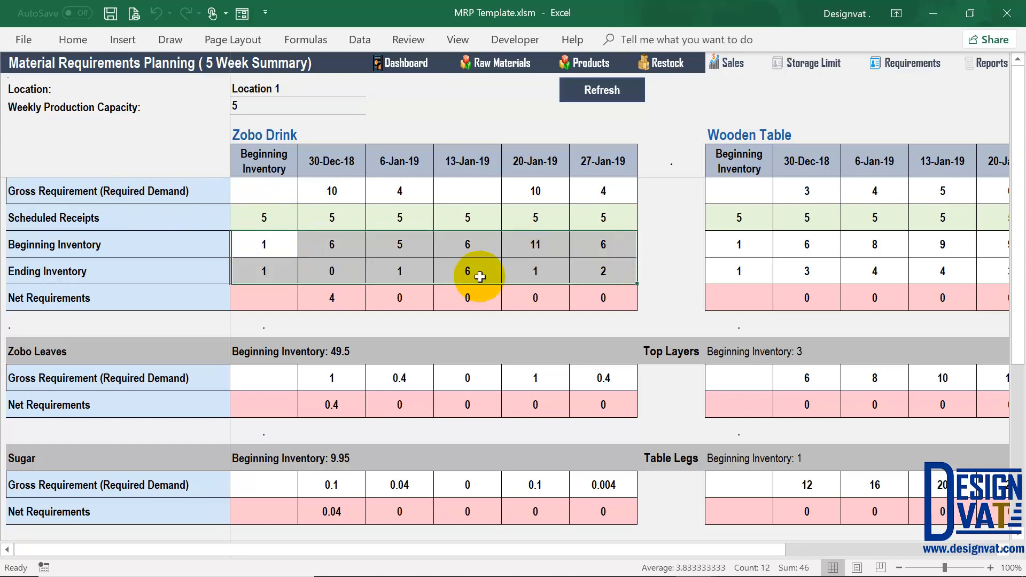
left_click_drag(301, 375, 584, 374)
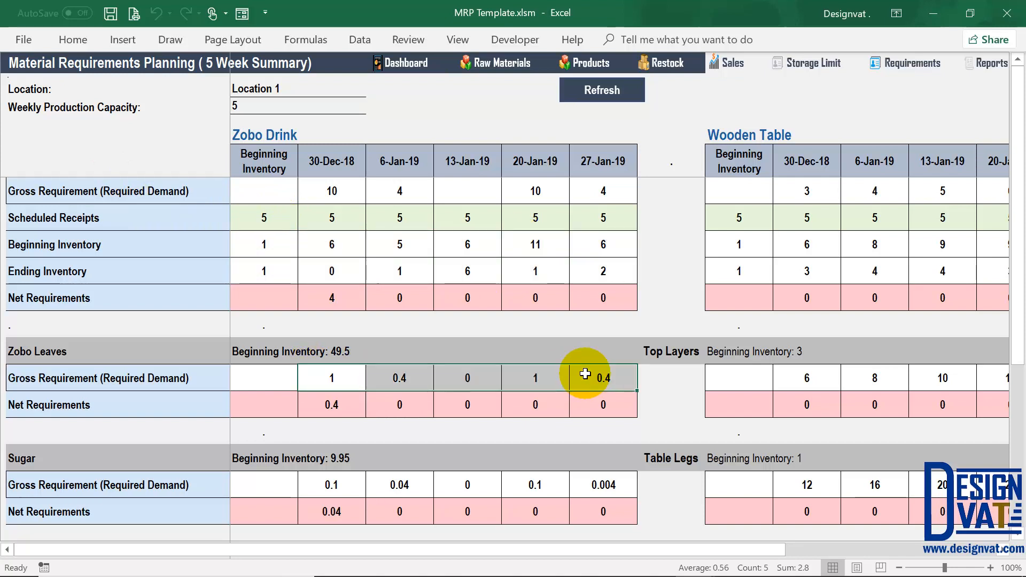
left_click(264, 138)
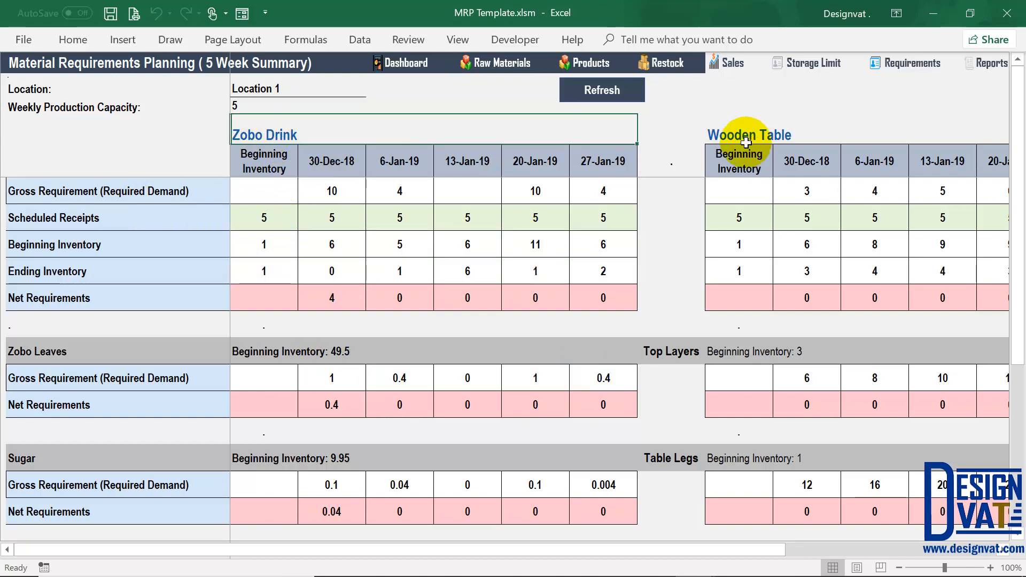
left_click(740, 135)
Switch the schedule's location to Location 2 and refresh it
left_click(361, 92)
left_click(372, 90)
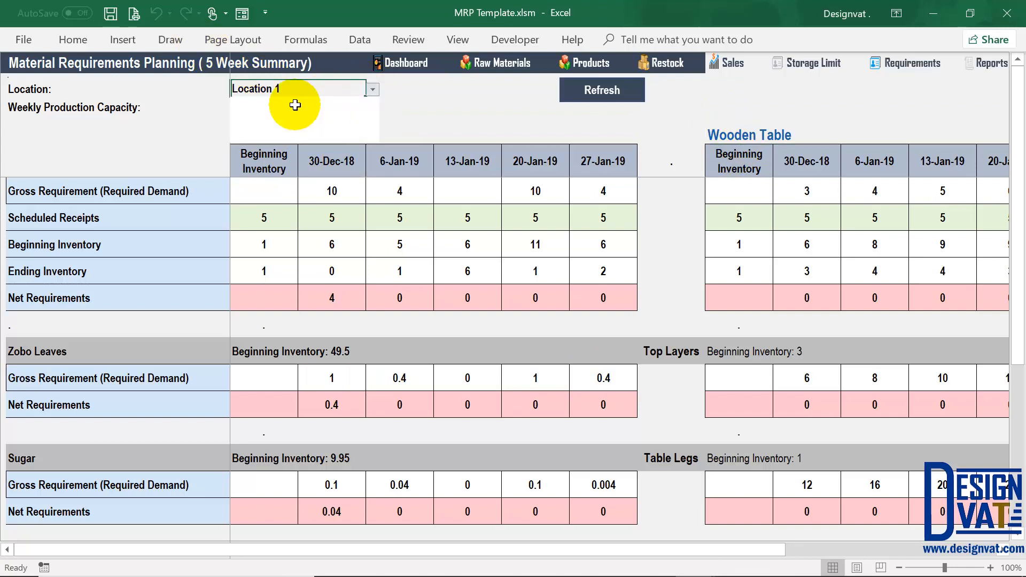
left_click(268, 116)
left_click(586, 88)
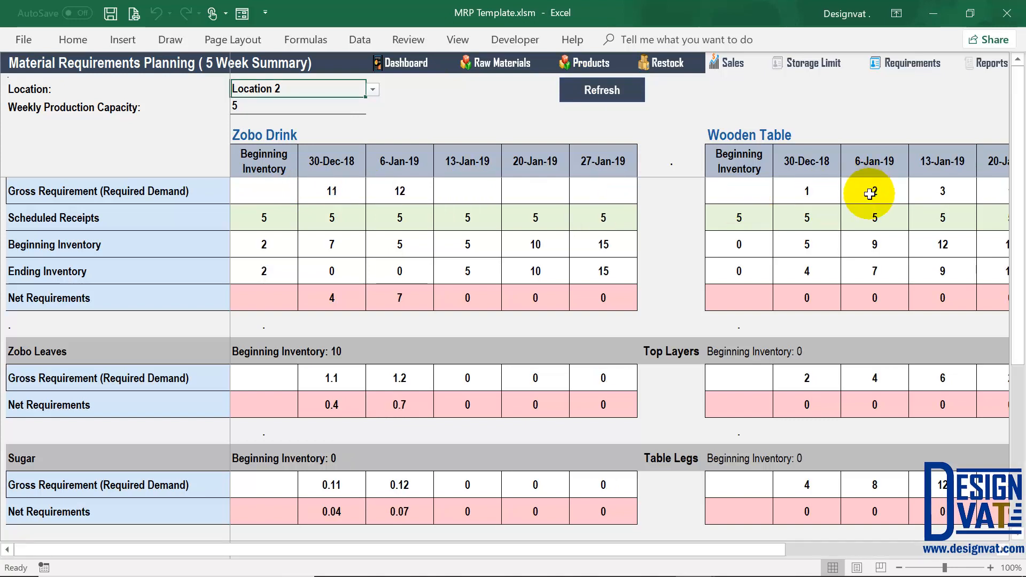
Compare the Wooden Table's gross requirements, scheduled receipts and net requirements for Location 2 across all five weeks
left_click_drag(809, 192, 939, 192)
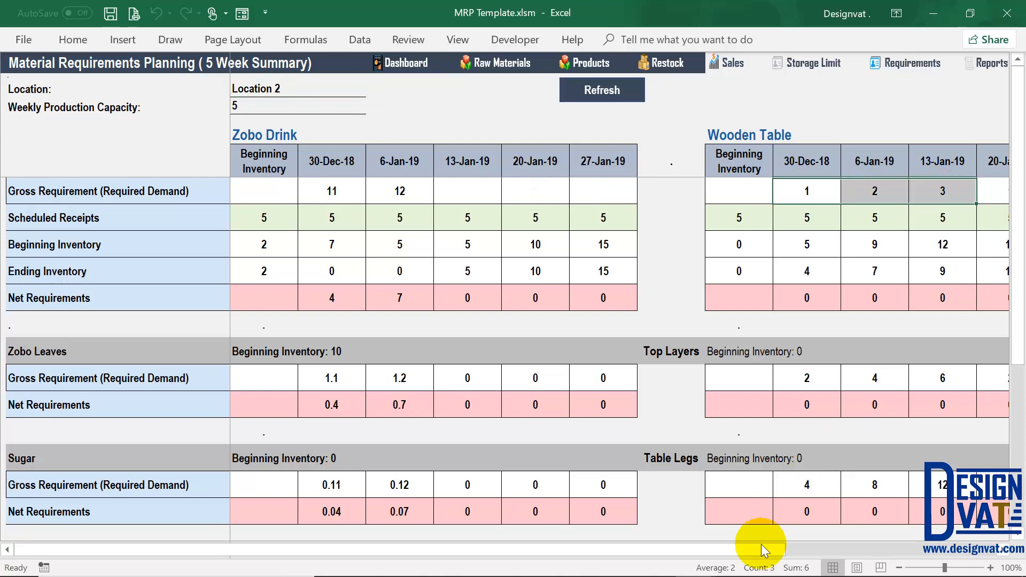
left_click_drag(761, 550, 1009, 560)
left_click_drag(806, 197, 882, 190)
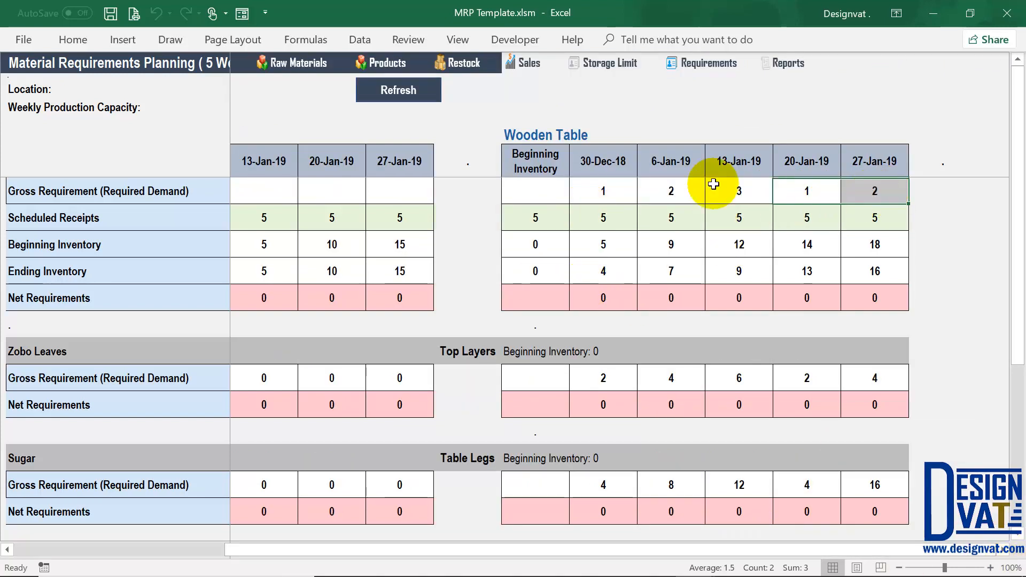
left_click_drag(538, 216, 834, 224)
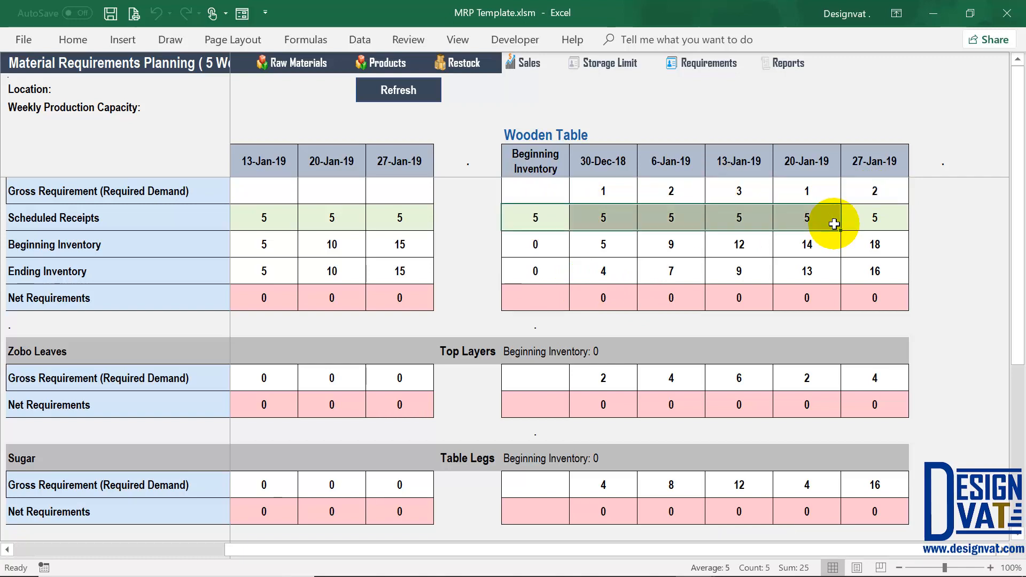
left_click_drag(600, 294, 879, 297)
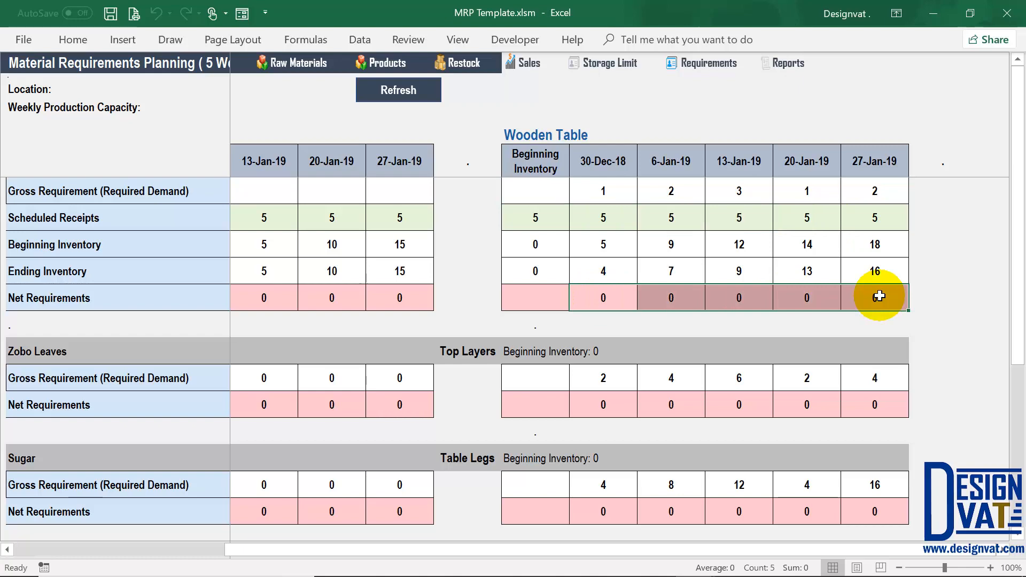
left_click_drag(267, 547, 223, 133)
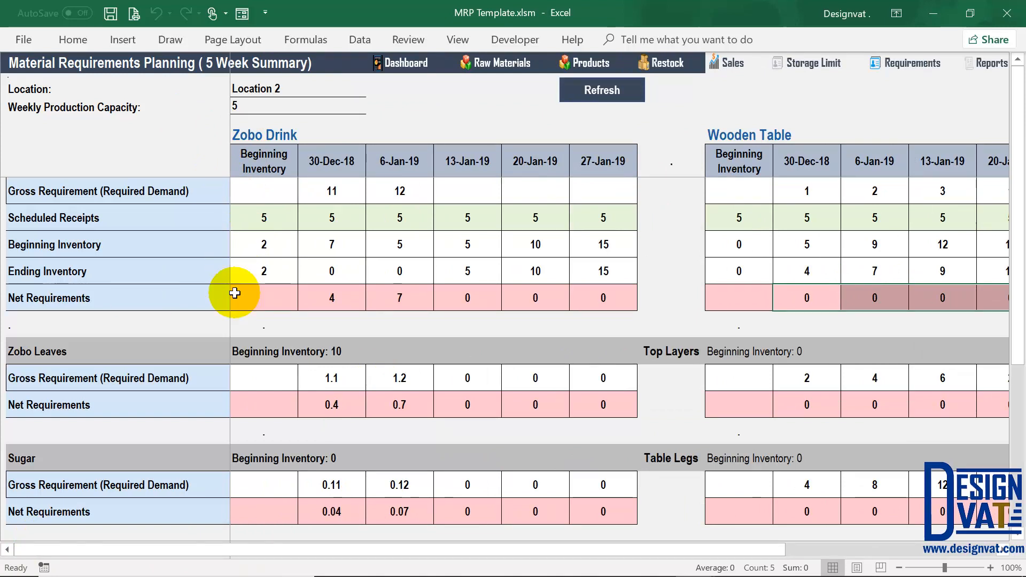
Review the net requirements of Zobo Drink and Zobo Leaves for Location 2, along with the Zobo Leaves beginning inventory
left_click_drag(238, 297, 634, 301)
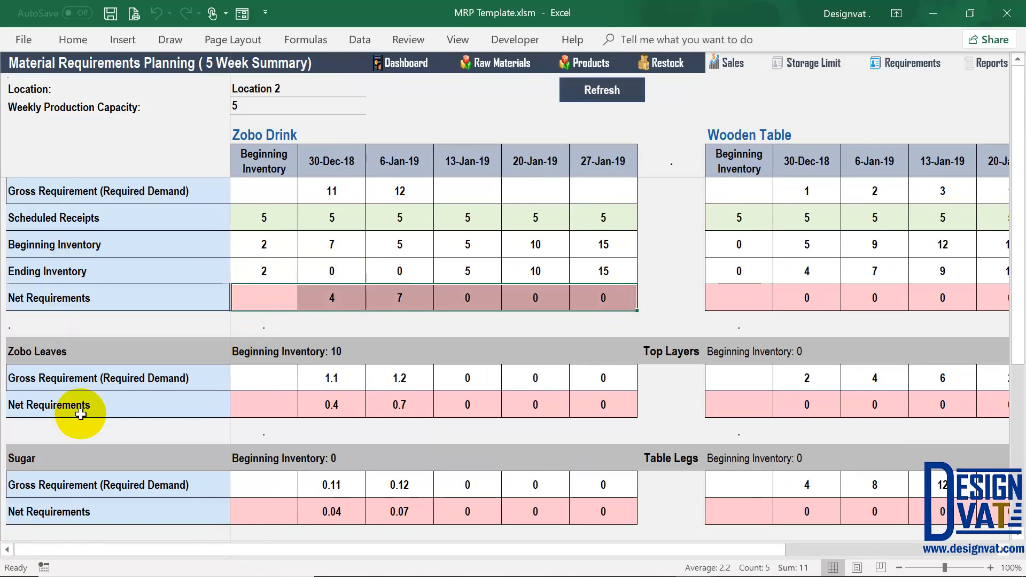
left_click_drag(277, 405, 620, 407)
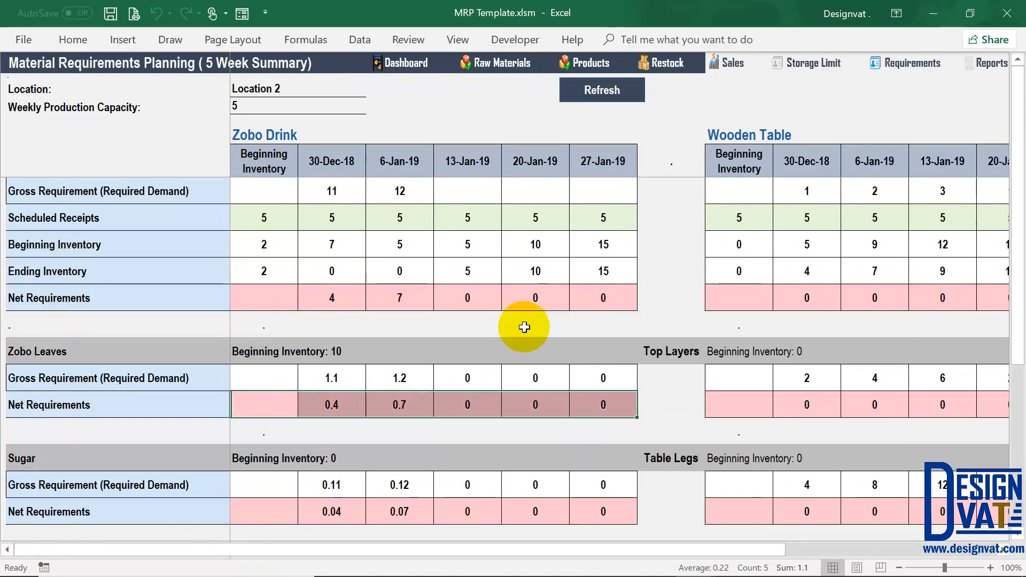
left_click(258, 351)
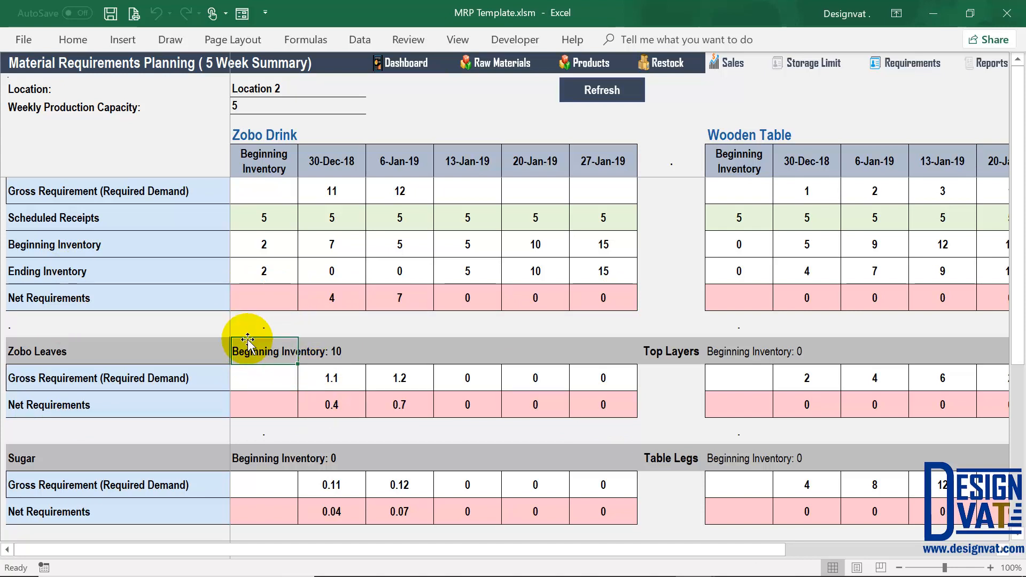
View the recorded production entries in Production Information and return to the reports dashboard
left_click(991, 62)
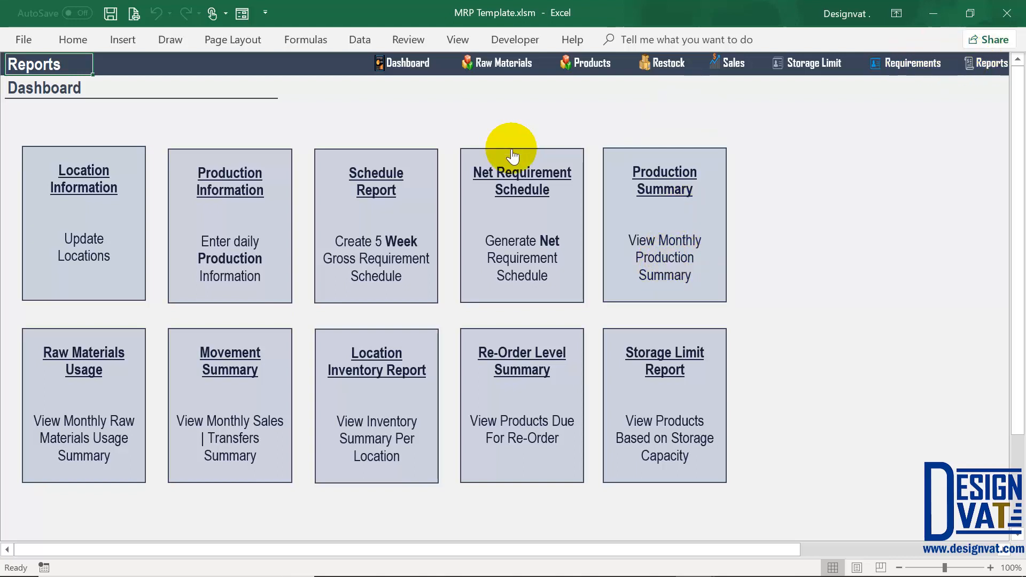
left_click(224, 255)
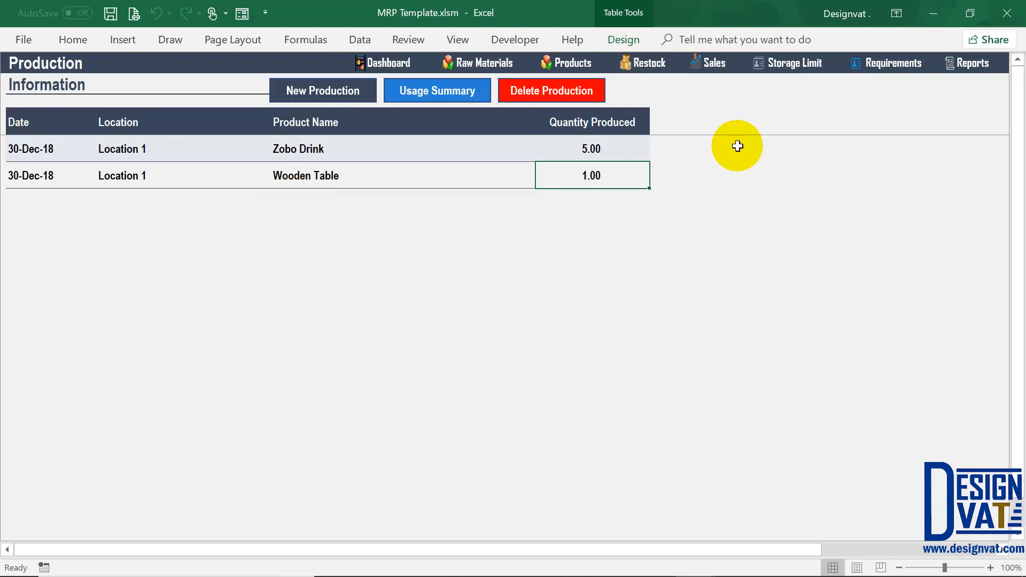
left_click(967, 62)
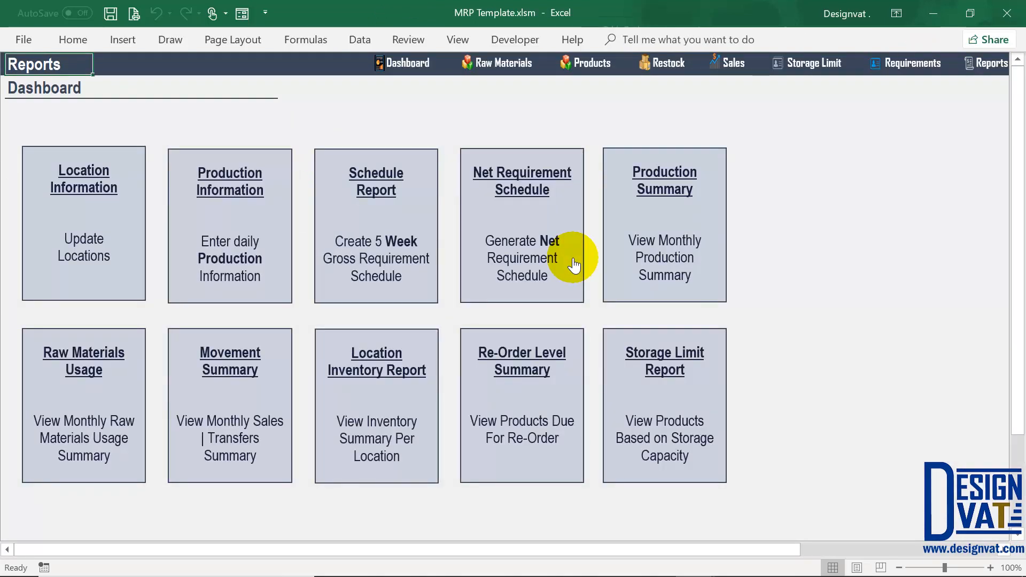
Open the Monthly Production Summary, filter it to year 2018 and month December, and review the products produced
left_click(676, 181)
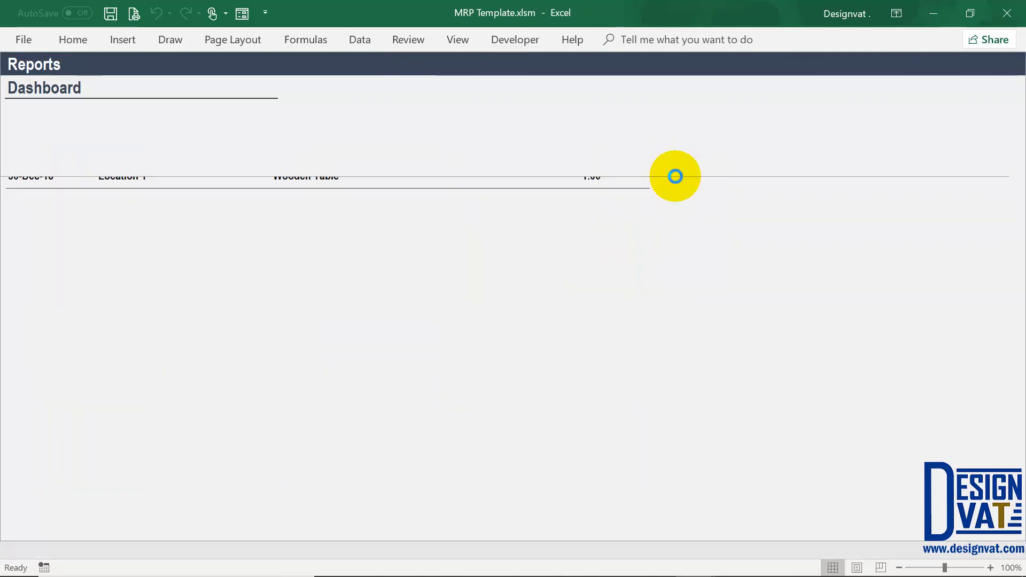
left_click(229, 98)
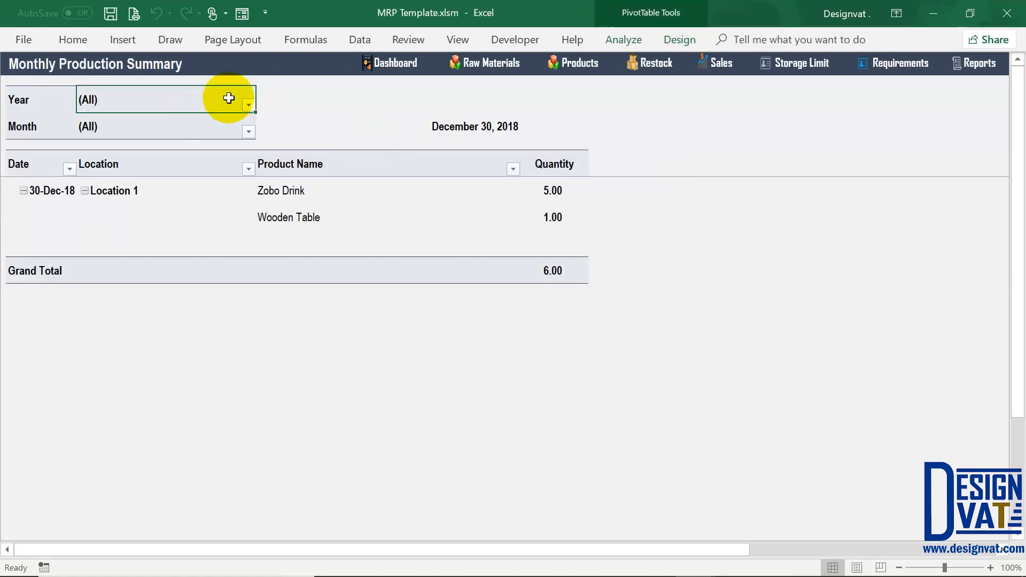
left_click(250, 106)
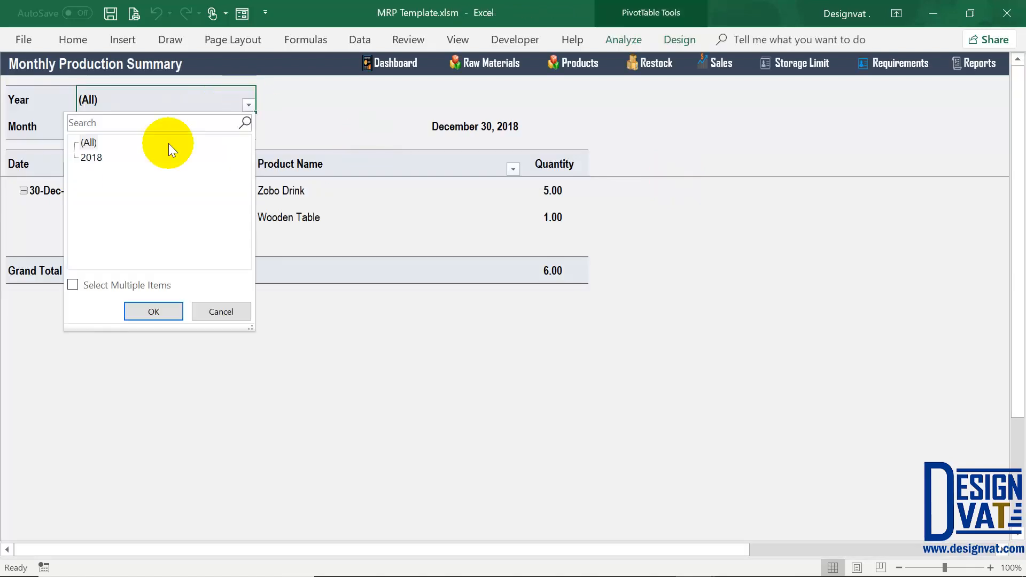
left_click(90, 158)
left_click(154, 310)
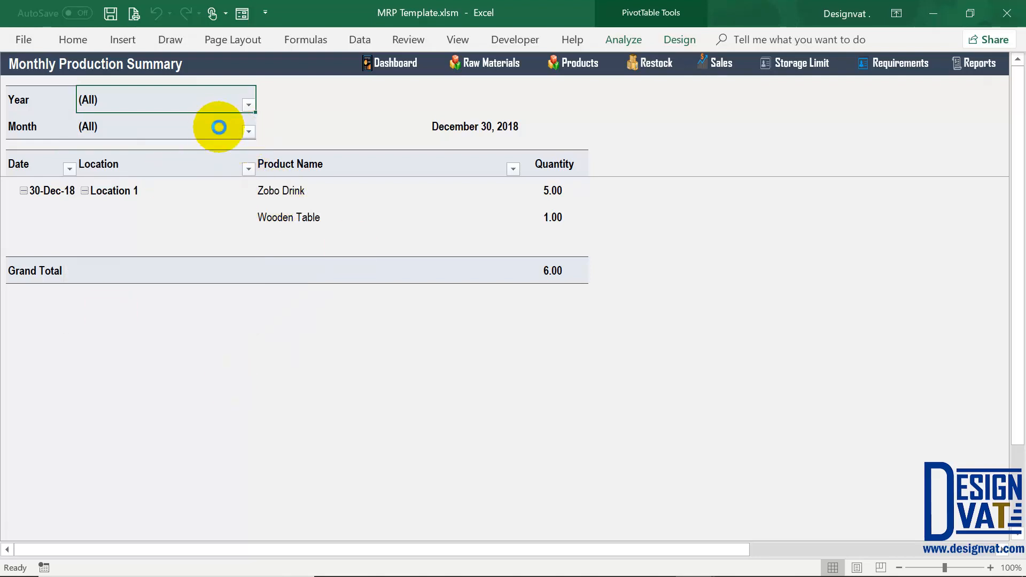
left_click(248, 133)
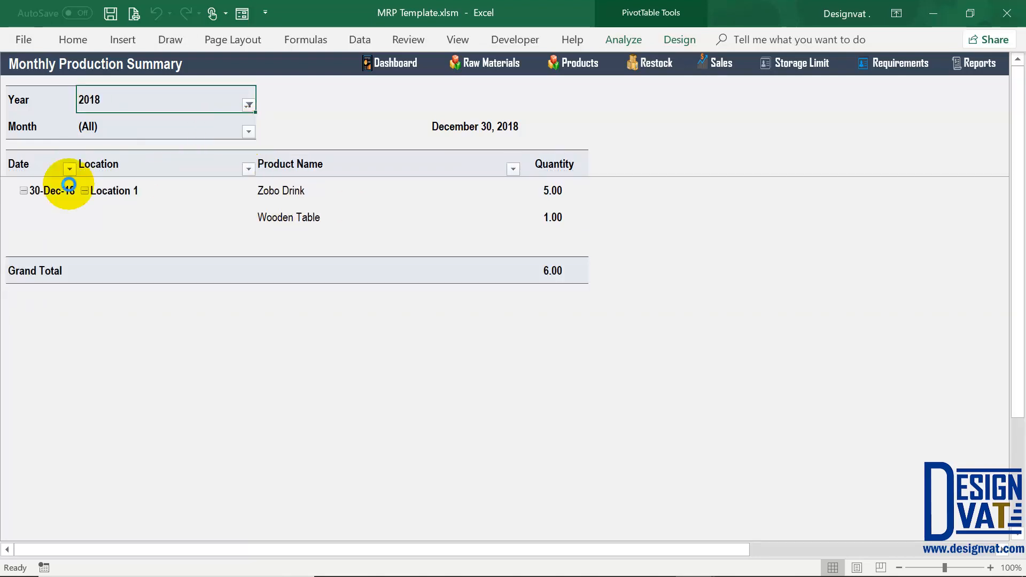
left_click(151, 336)
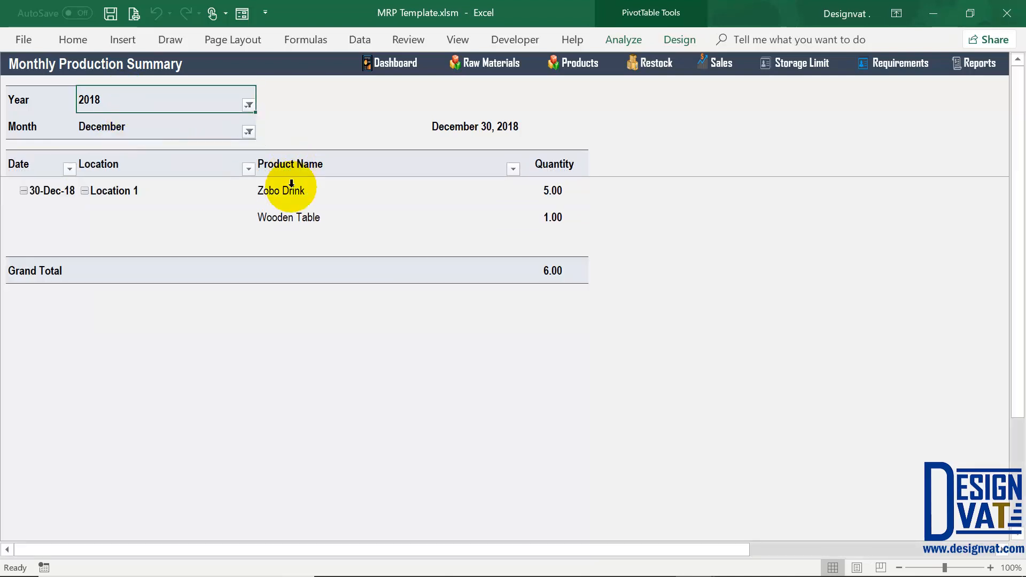
left_click_drag(288, 191, 289, 218)
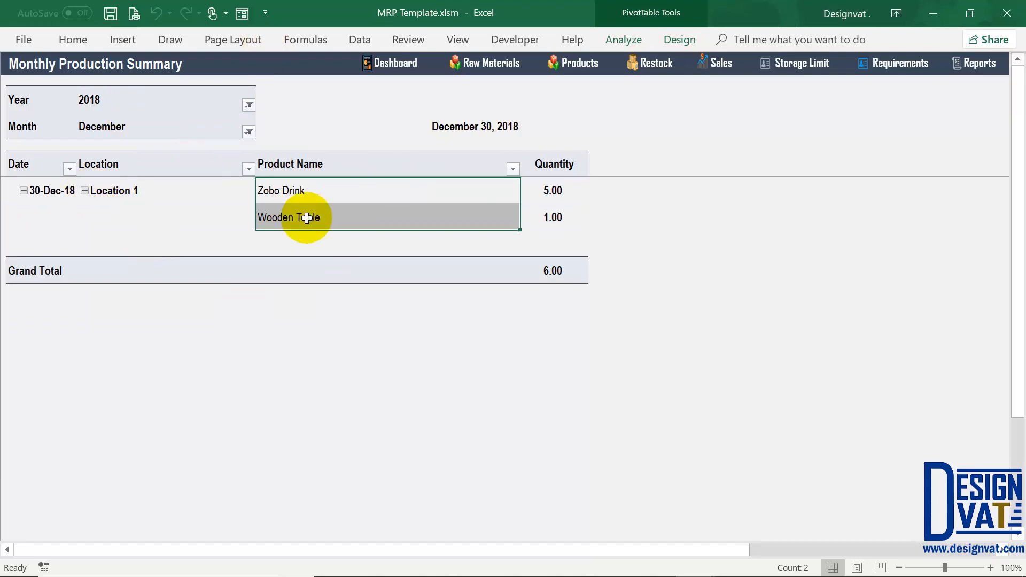
Open the Raw Material Usage Summary from the reports dashboard and filter it to year 2018 and month December
left_click(979, 62)
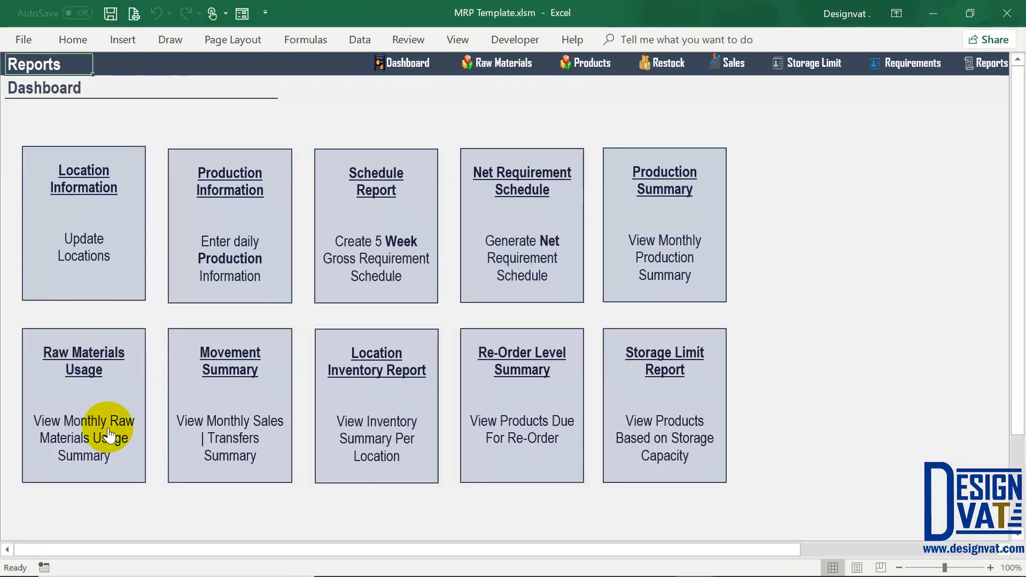
left_click(245, 290)
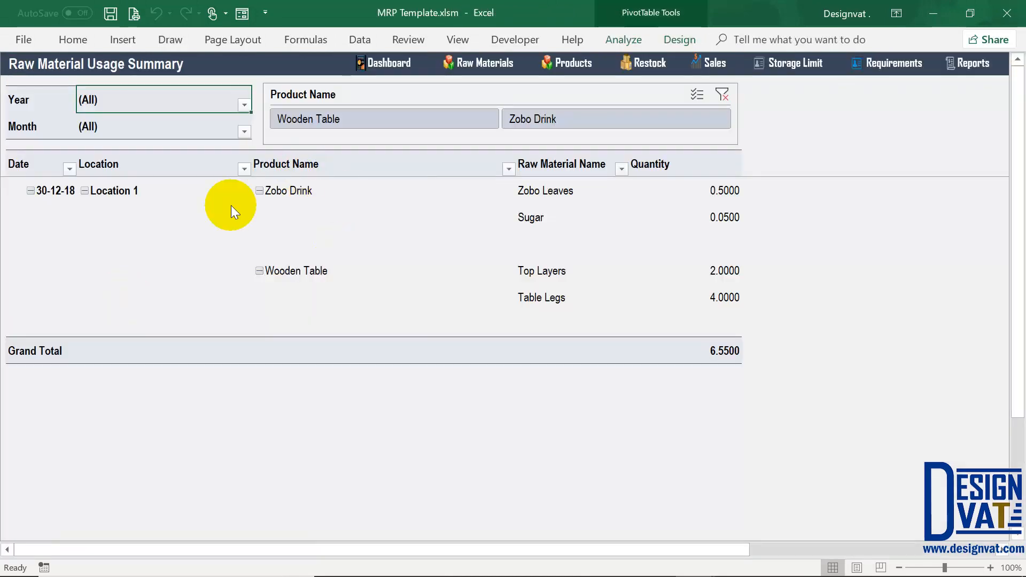
left_click(244, 105)
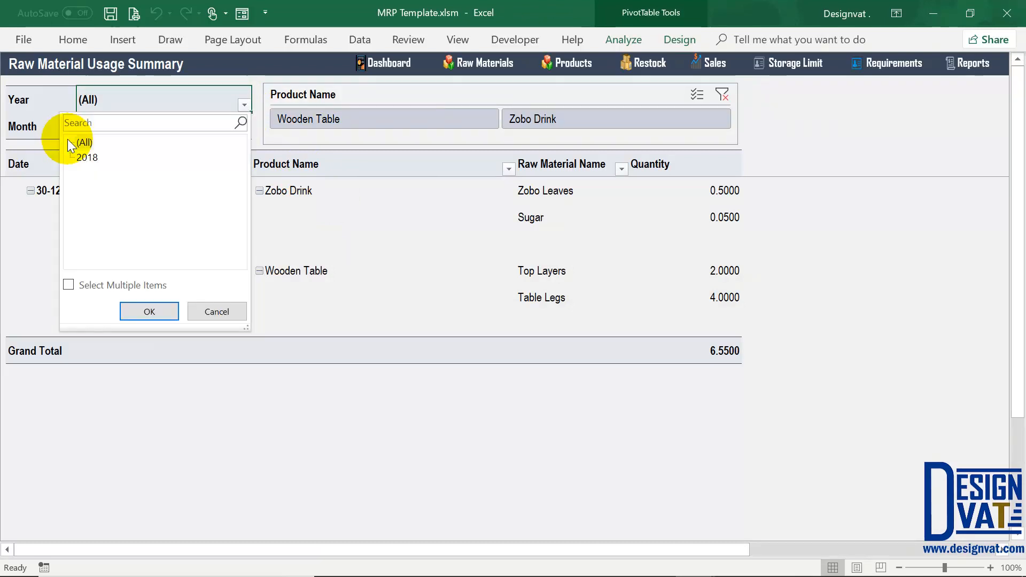
left_click(87, 156)
left_click(169, 311)
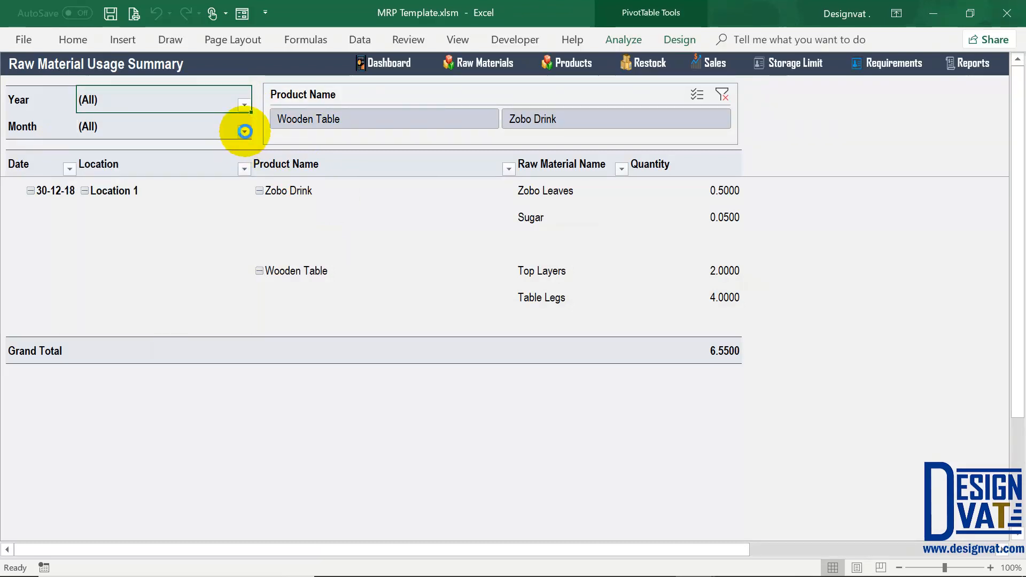
left_click(244, 132)
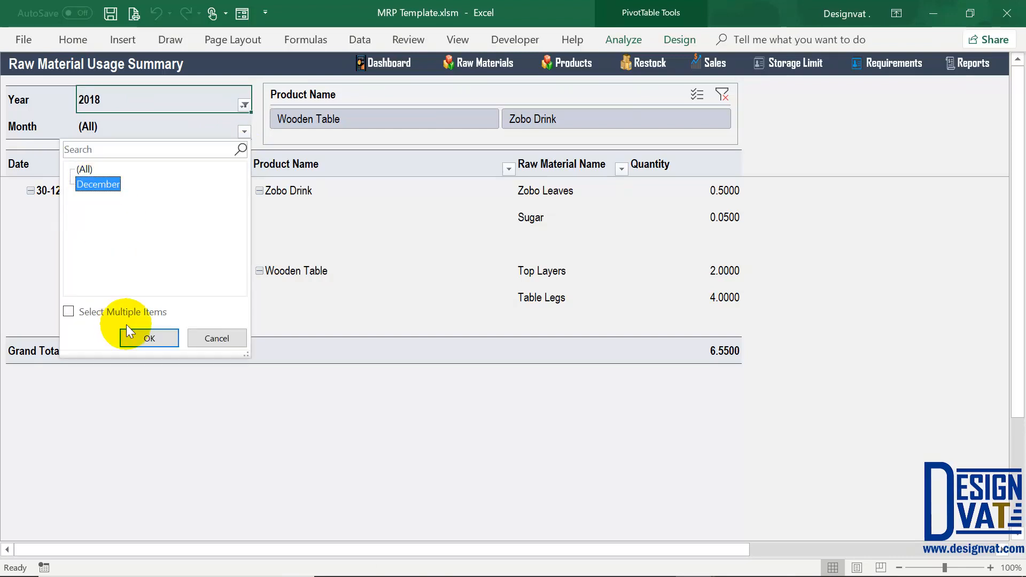
left_click(131, 336)
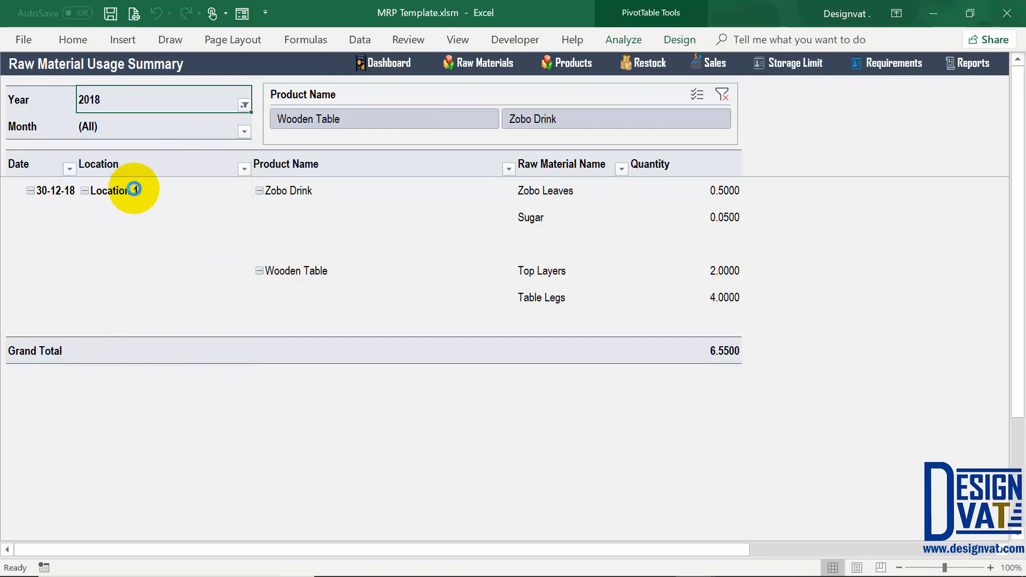
Examine which raw materials each product used at Location 1 and in what quantities, including Zobo Leaves and Sugar
left_click(134, 190)
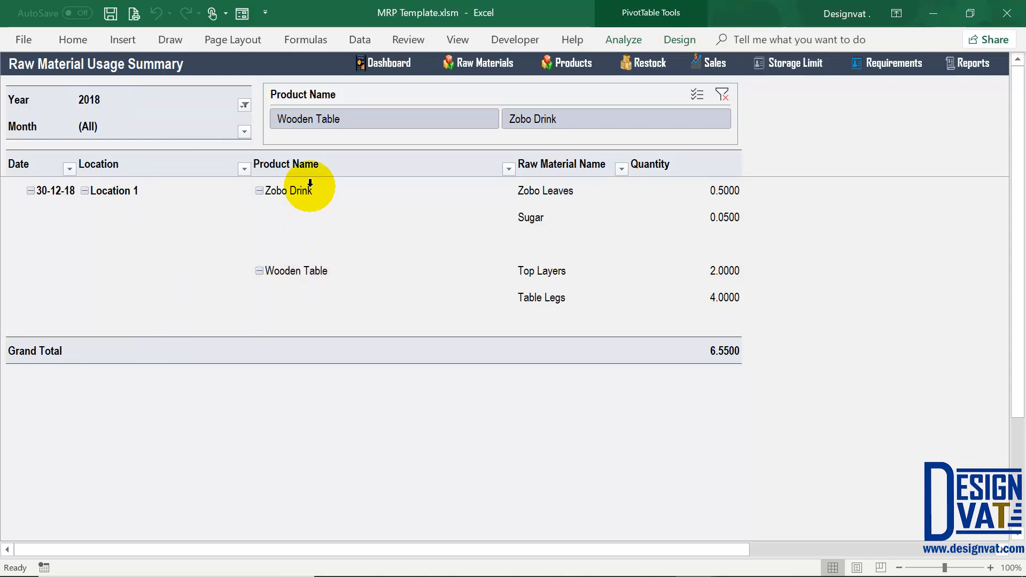
left_click_drag(555, 193, 545, 219)
left_click_drag(543, 271, 548, 292)
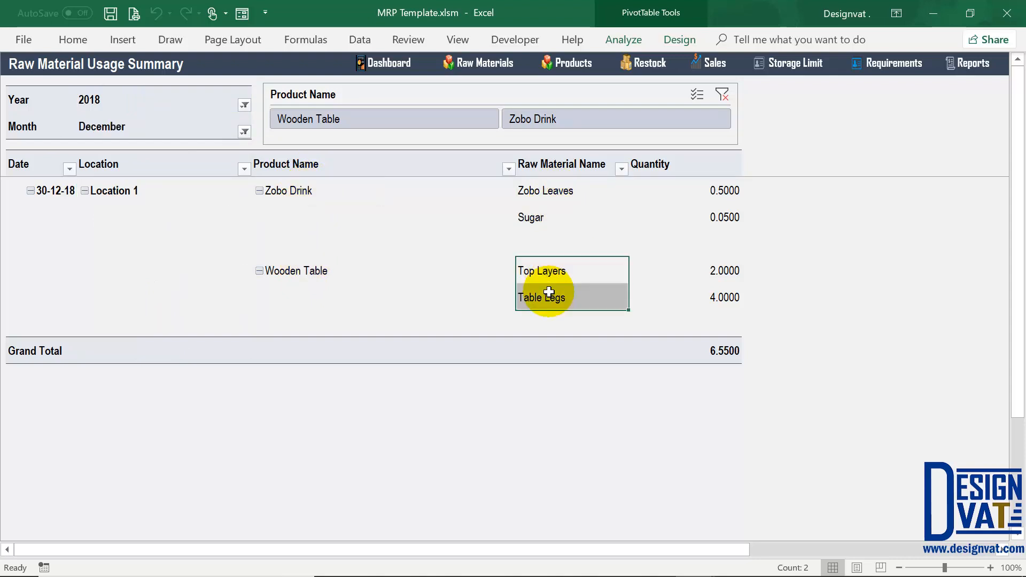
left_click_drag(687, 190, 684, 297)
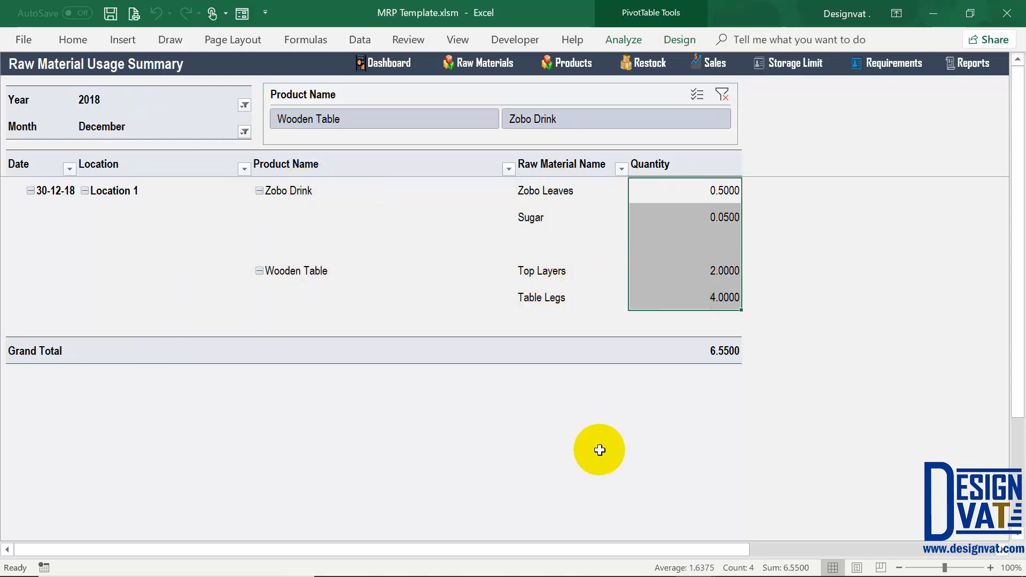
left_click(114, 191)
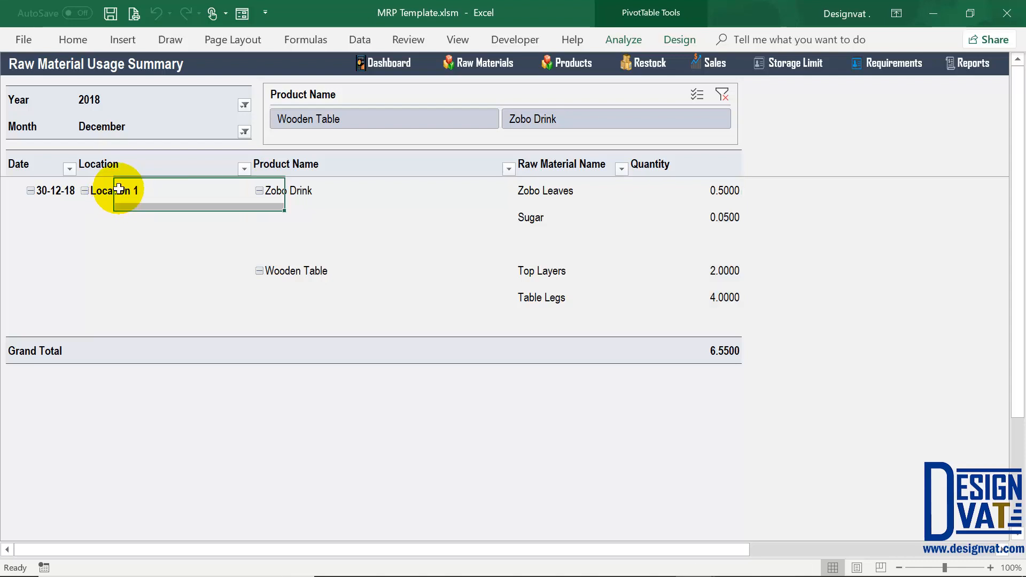
left_click(350, 182)
left_click(717, 190)
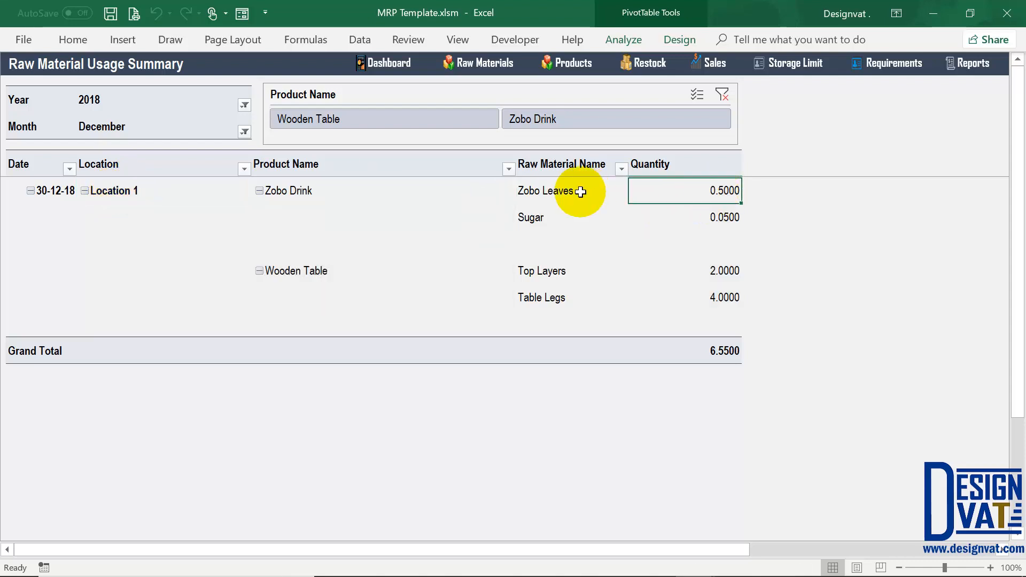
left_click(581, 192)
left_click(593, 219)
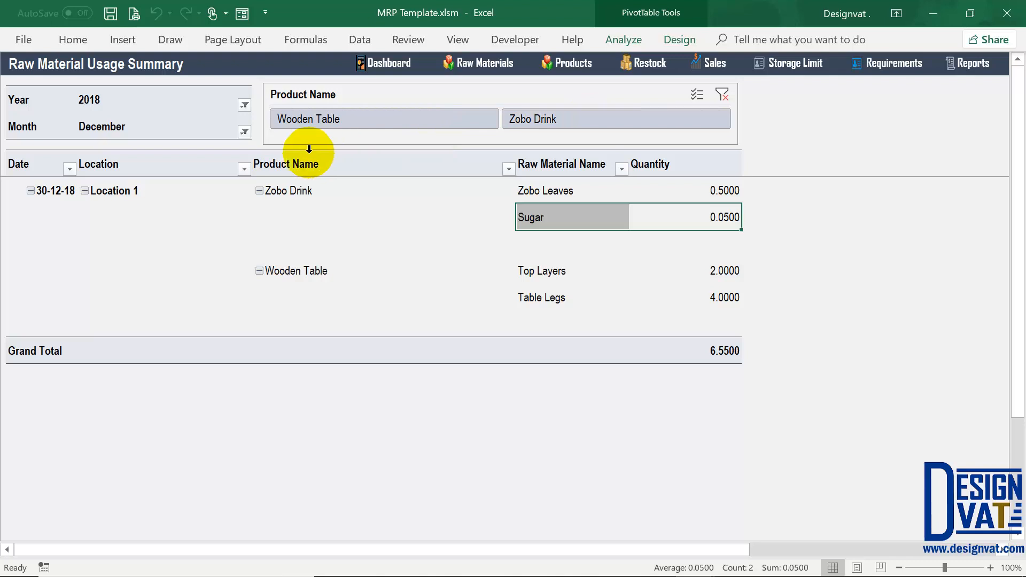
Filter the raw material usage by Wooden Table, switch the product filter to Zobo Drink, and review its raw materials, location and period
left_click(325, 118)
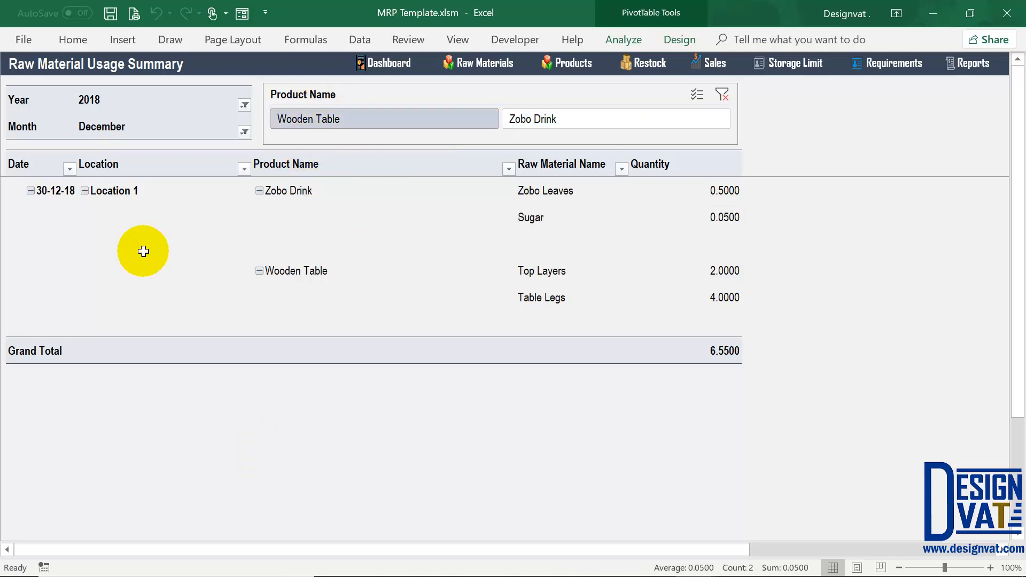
left_click(618, 117)
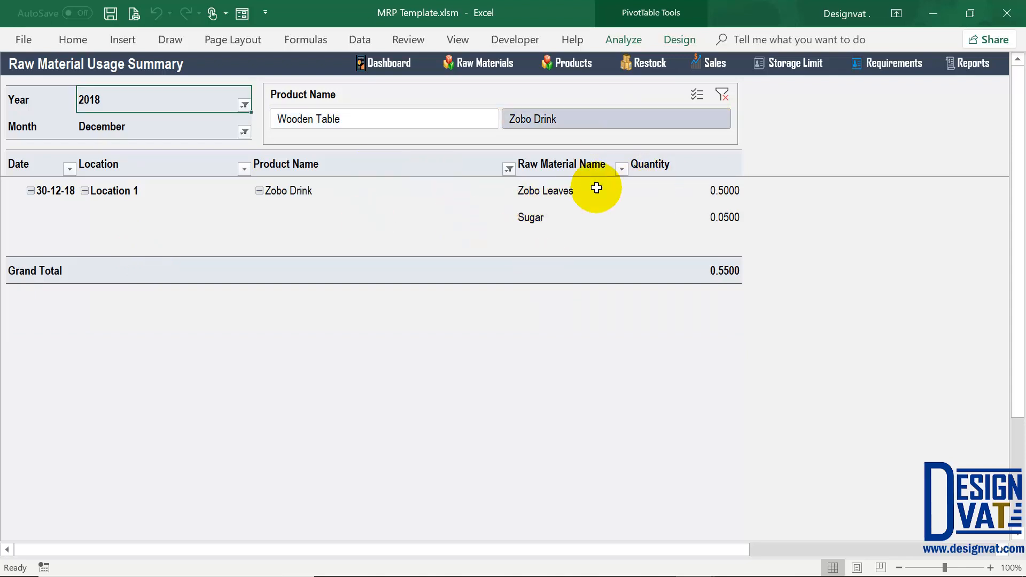
left_click_drag(588, 193, 577, 207)
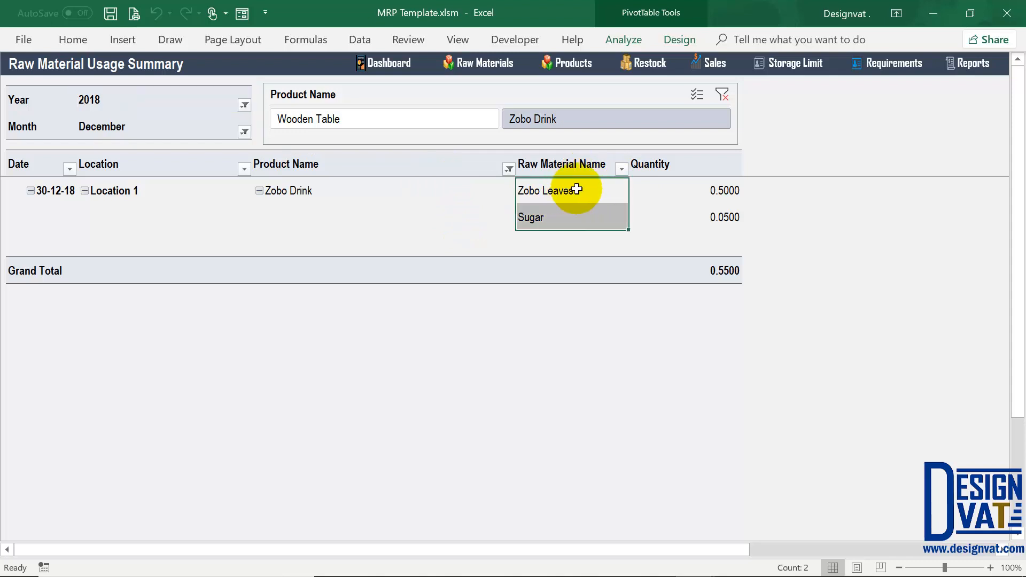
left_click(293, 195)
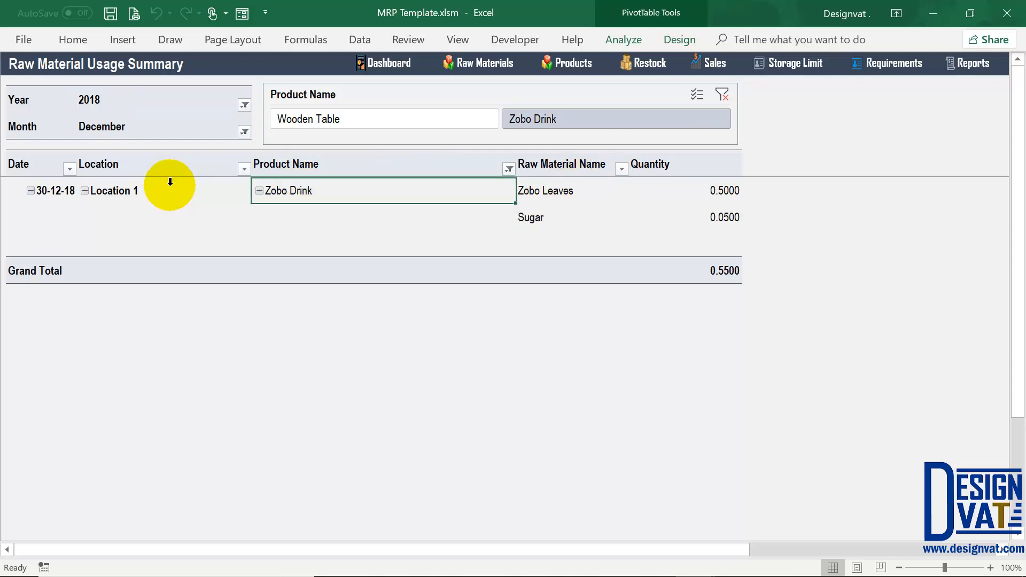
left_click(128, 184)
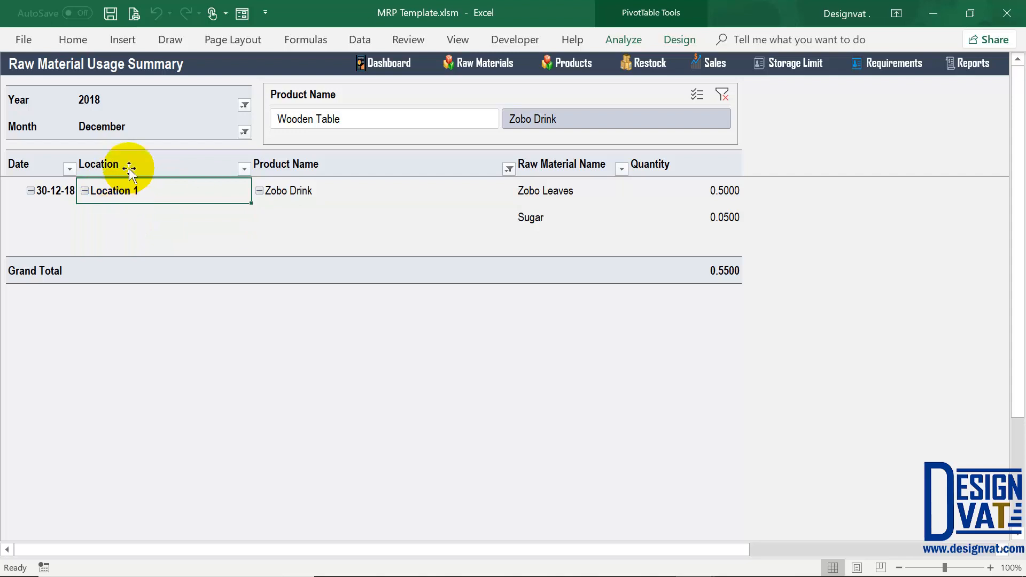
left_click(130, 99)
left_click(129, 123, "shift")
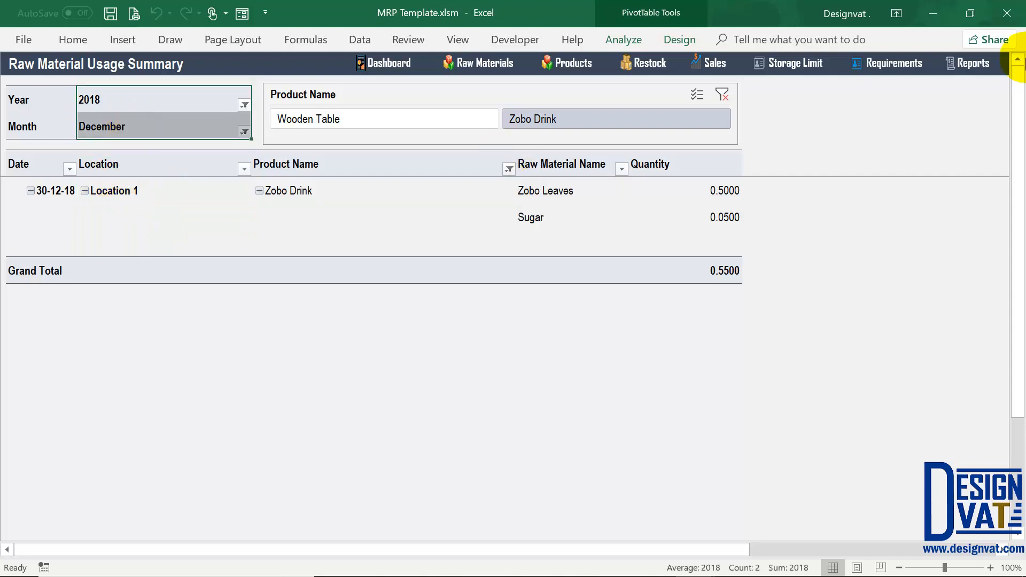
Open the Product Movement Summary and filter it by the Sale movement type, switching the filter to Transfer after reviewing
left_click(965, 74)
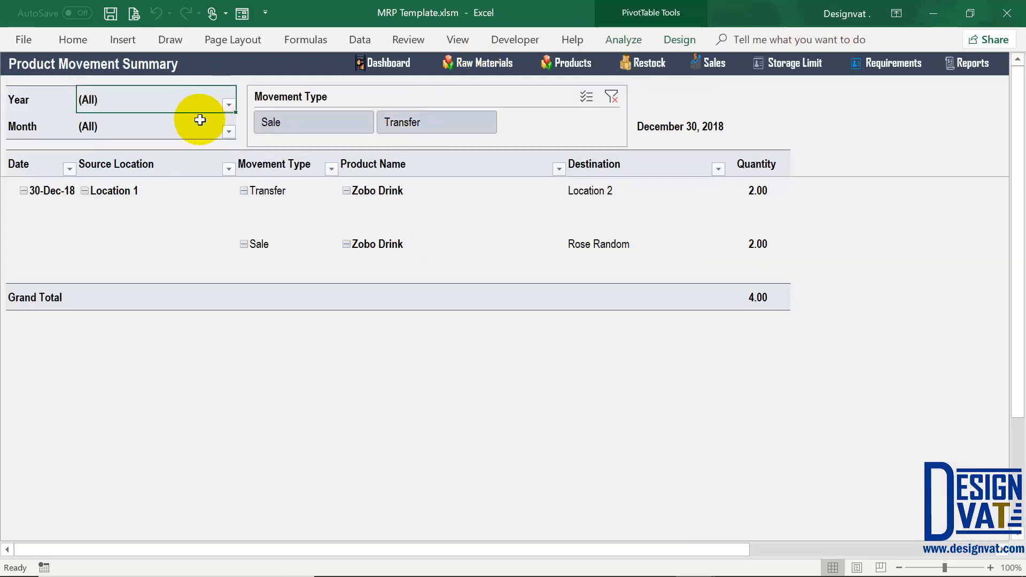
left_click_drag(200, 104, 201, 126)
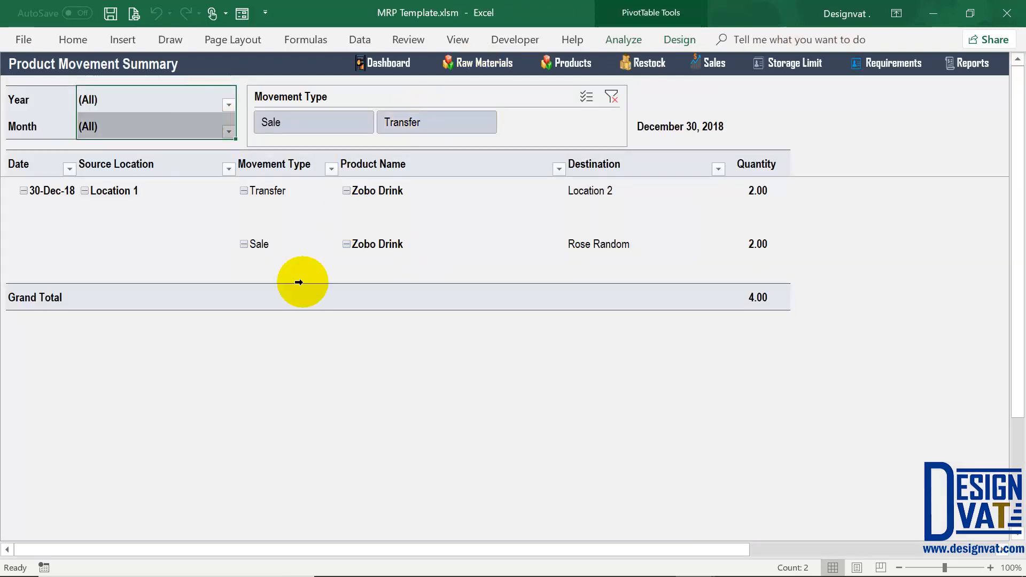
left_click(284, 124)
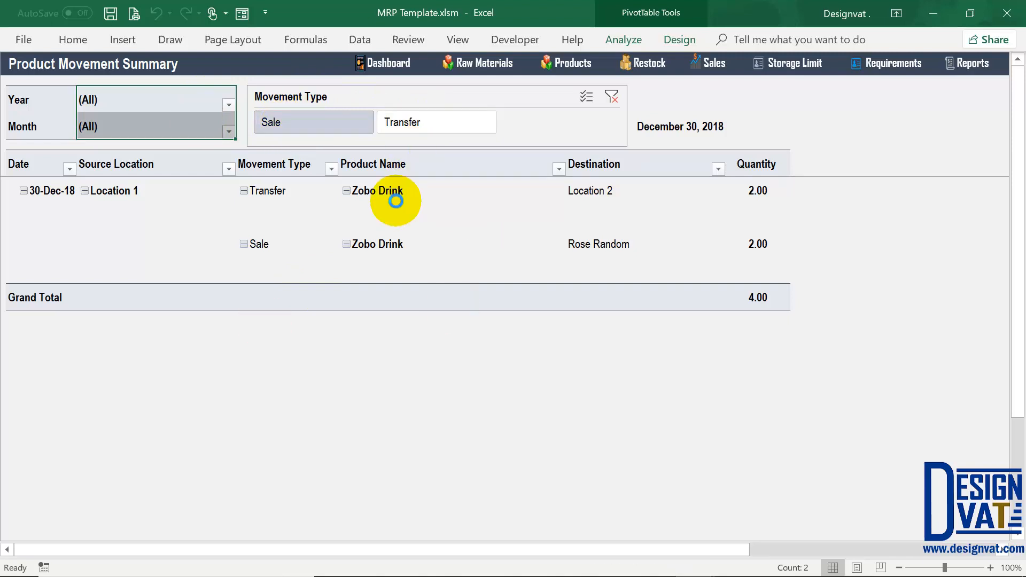
left_click(430, 123)
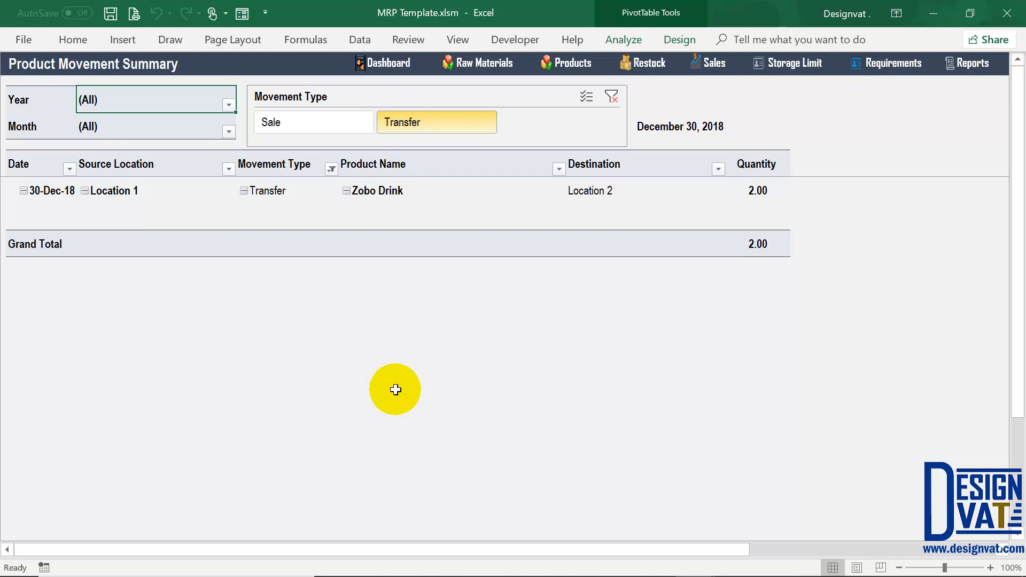
Switch the movement type filter to Sale, then clear it and review the Transfer and Sale entries together
left_click(269, 121)
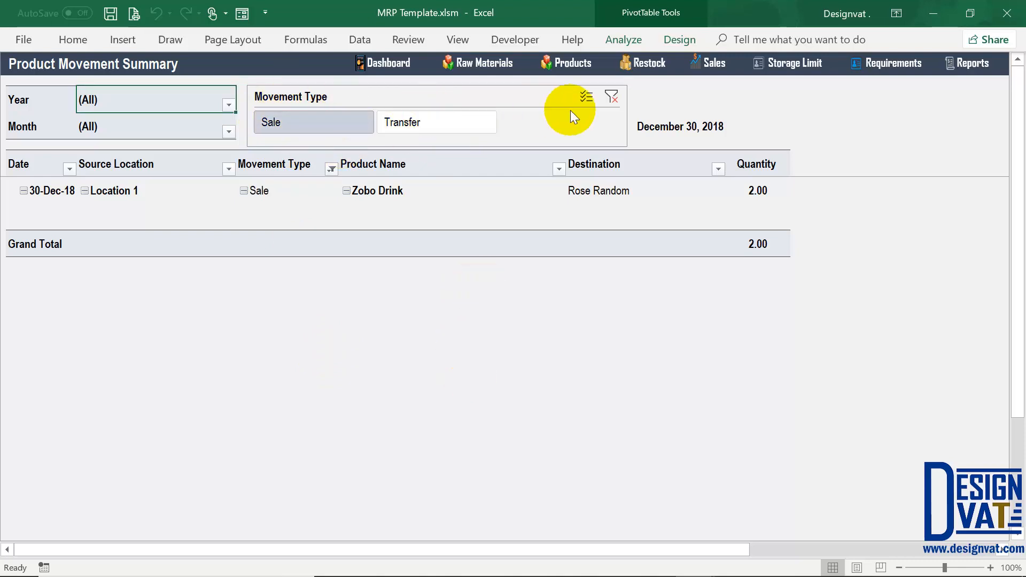
left_click(611, 97)
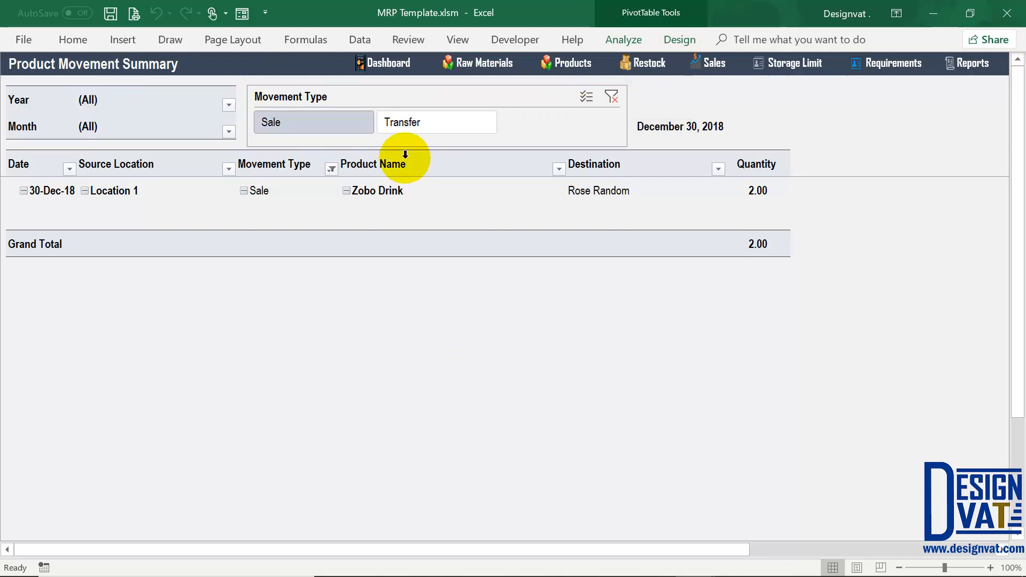
left_click_drag(284, 197, 275, 252)
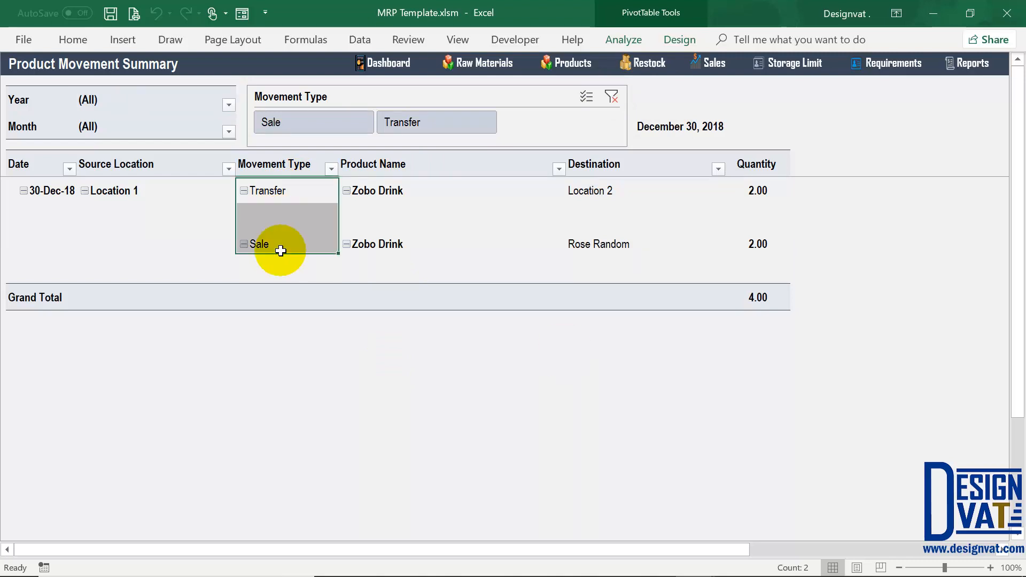
Open the finished goods products list and check the stock balance of Zobo Drink
left_click(974, 72)
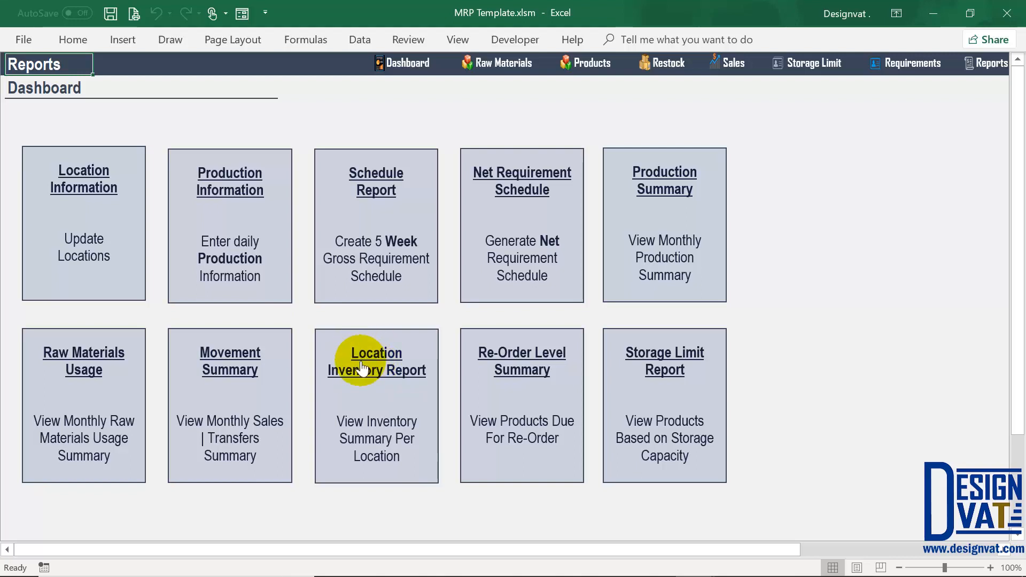
left_click(591, 70)
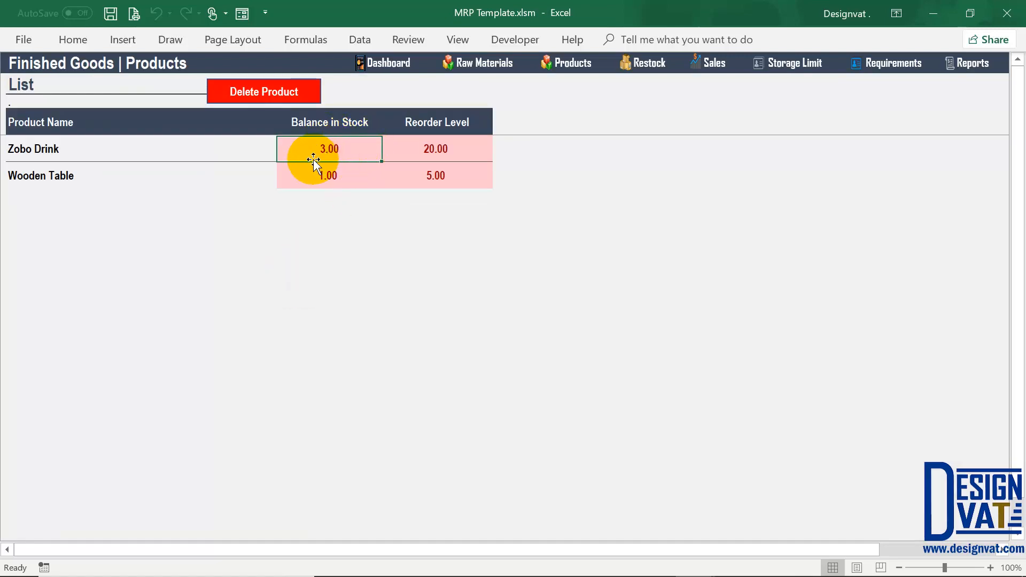
left_click(43, 149)
left_click(323, 148)
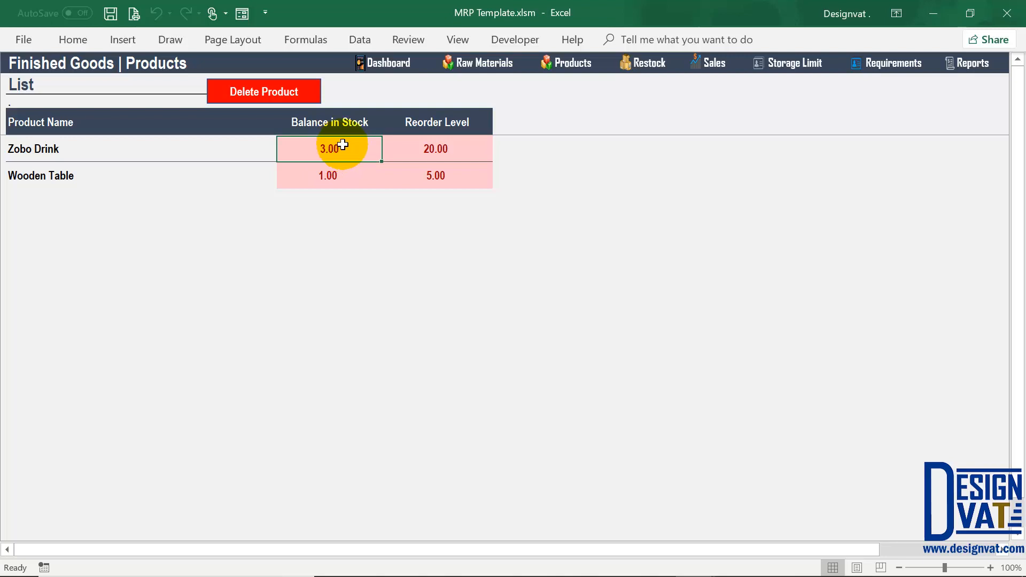
Open the Location Inventory Report from the reports dashboard and generate it for Location 1
left_click(971, 62)
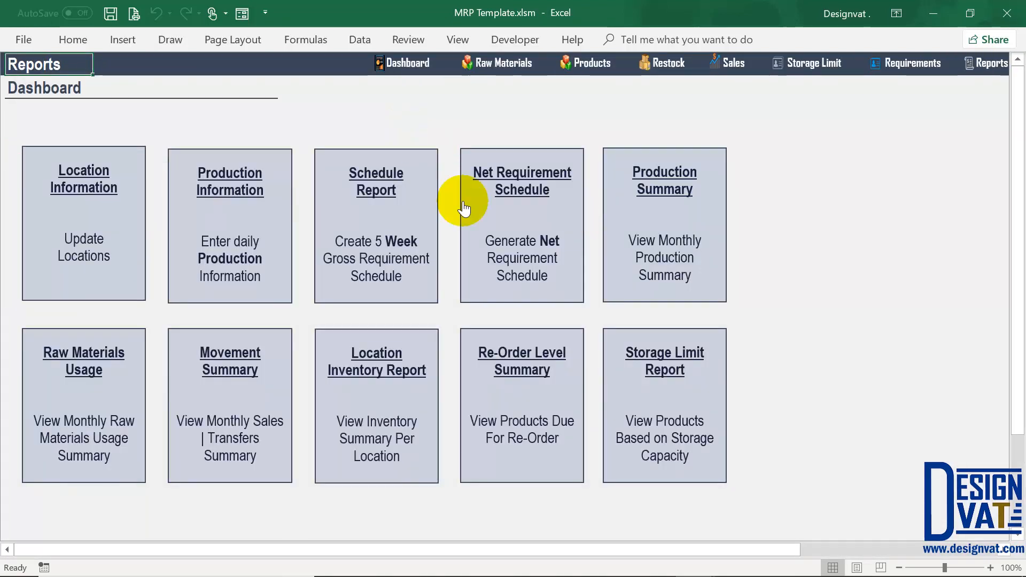
left_click(379, 376)
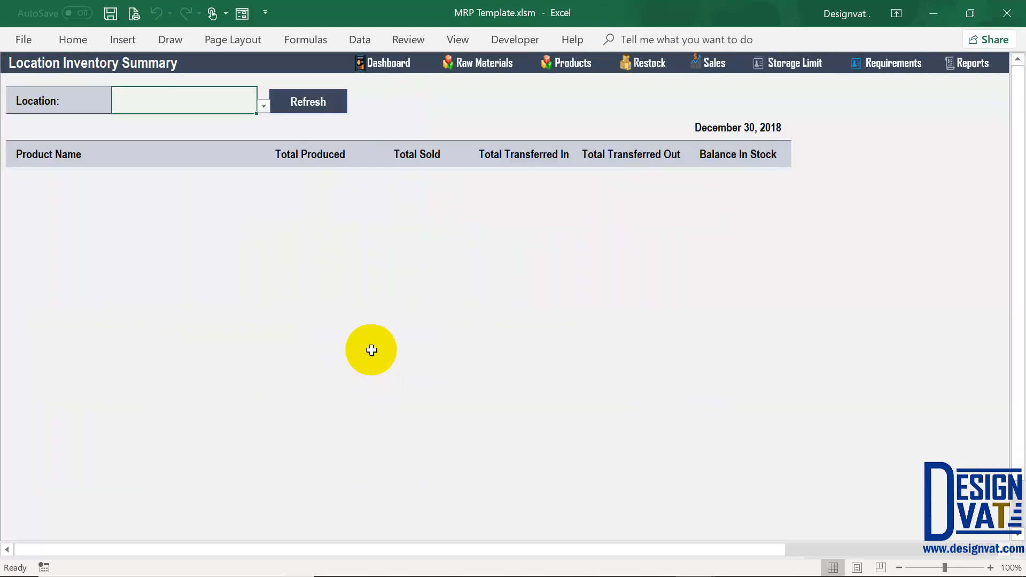
left_click(258, 104)
left_click(138, 118)
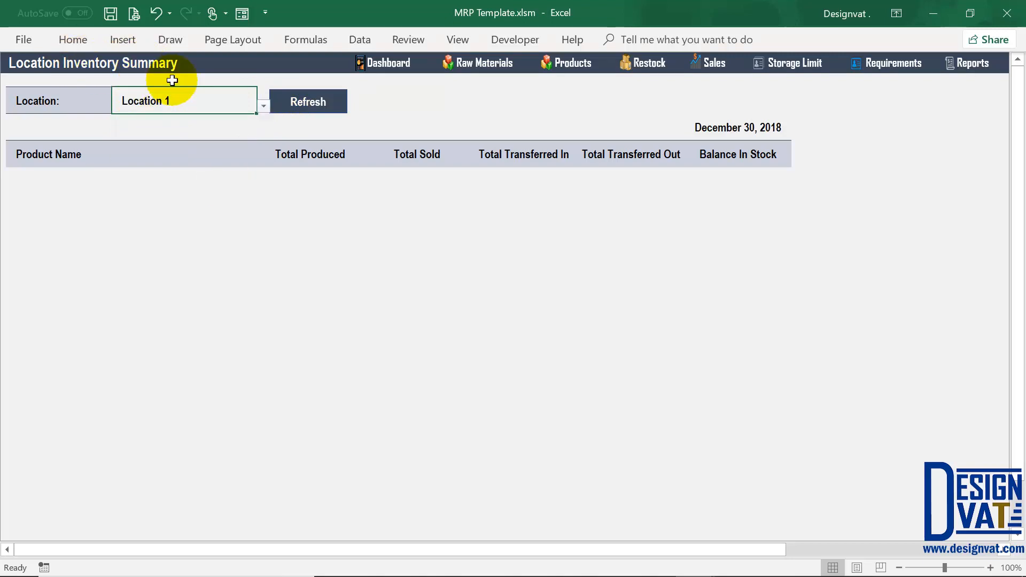
left_click(308, 101)
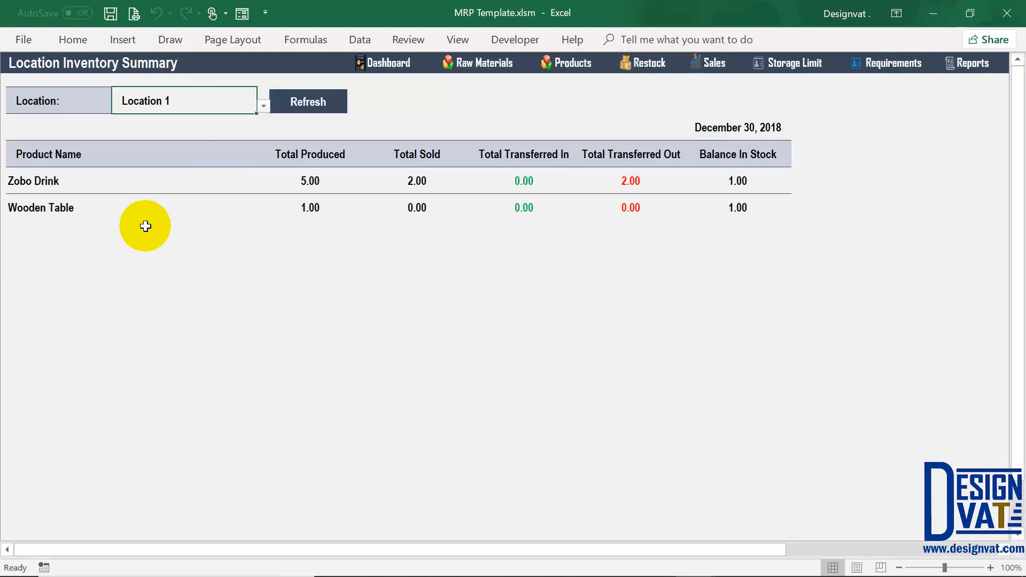
Review the total produced for Zobo Drink and Wooden Table at Location 1
left_click(298, 155)
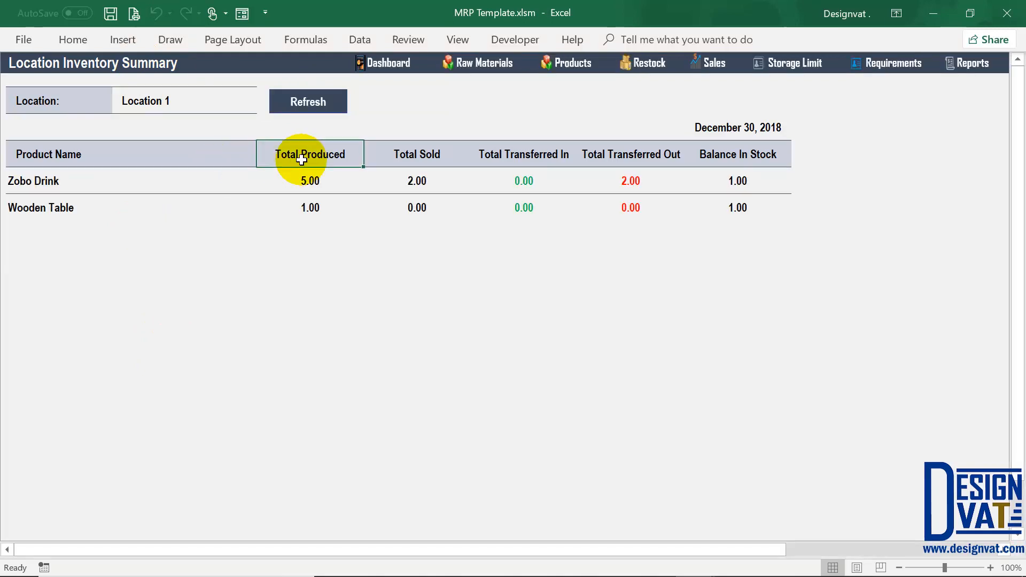
left_click(117, 106)
left_click(78, 177)
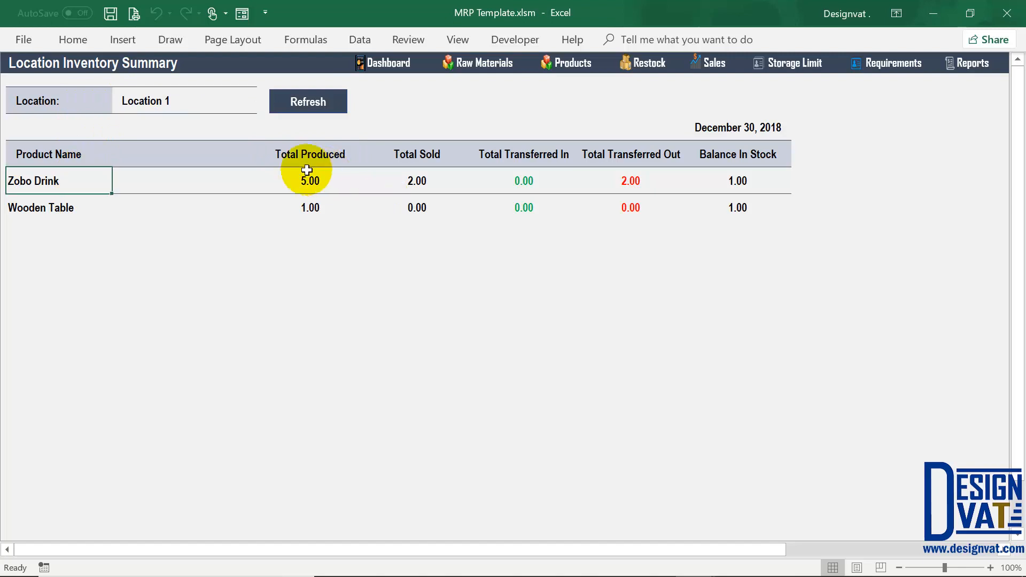
left_click(207, 103)
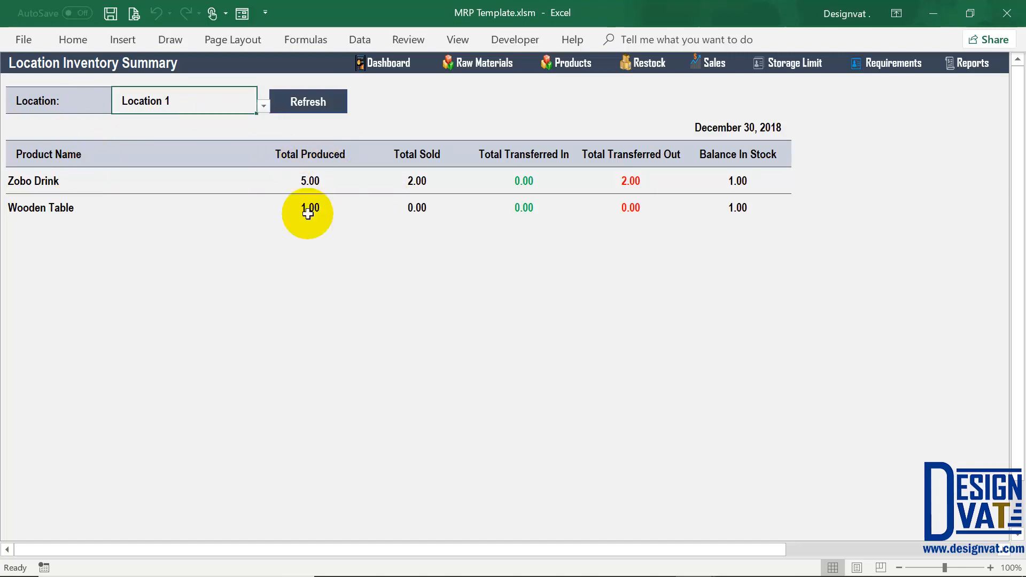
left_click(306, 217)
left_click(182, 101)
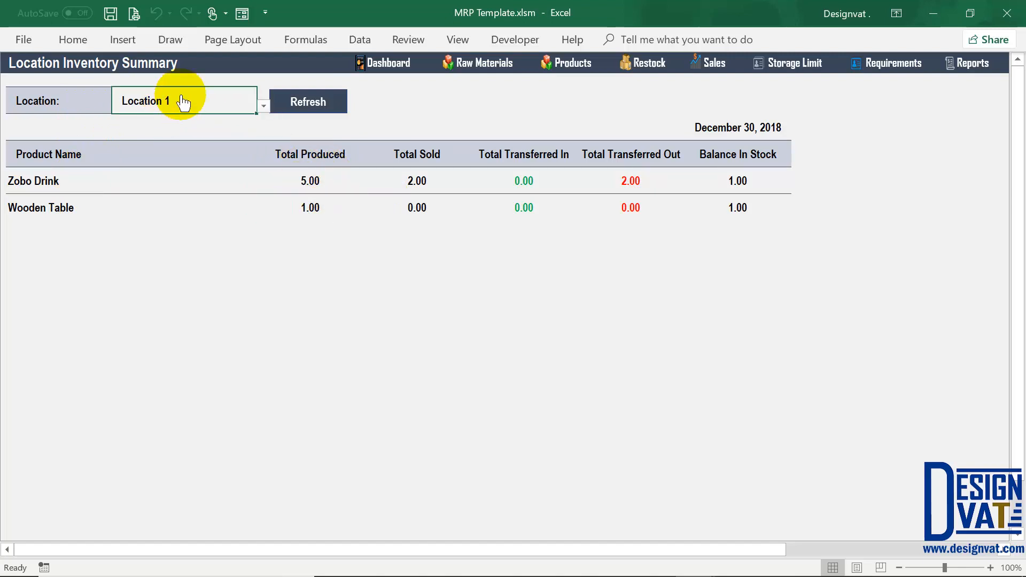
left_click(323, 187)
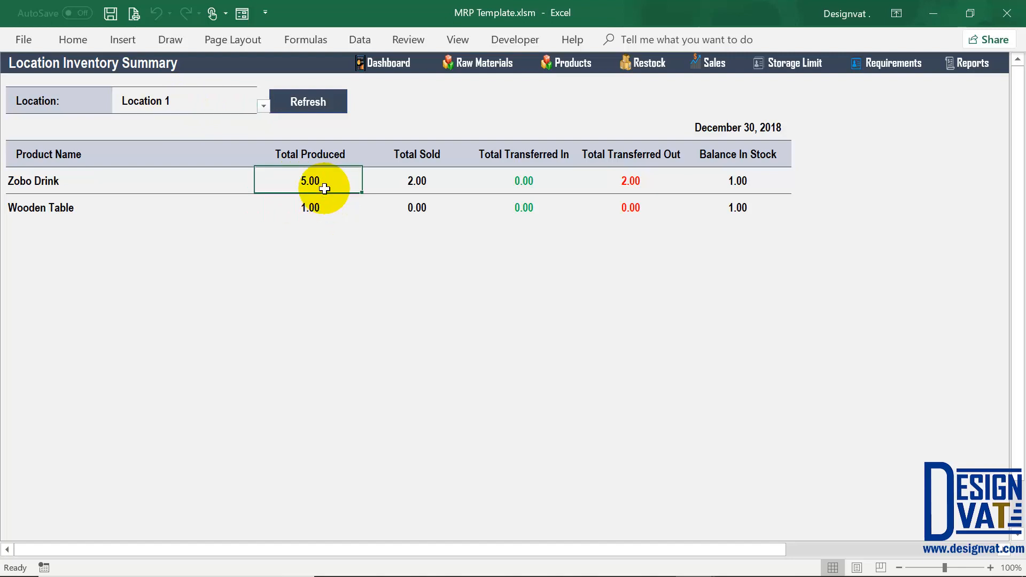
Examine the produced, sold, transferred in, transferred out and balance columns of the Location 1 inventory summary
left_click(419, 153)
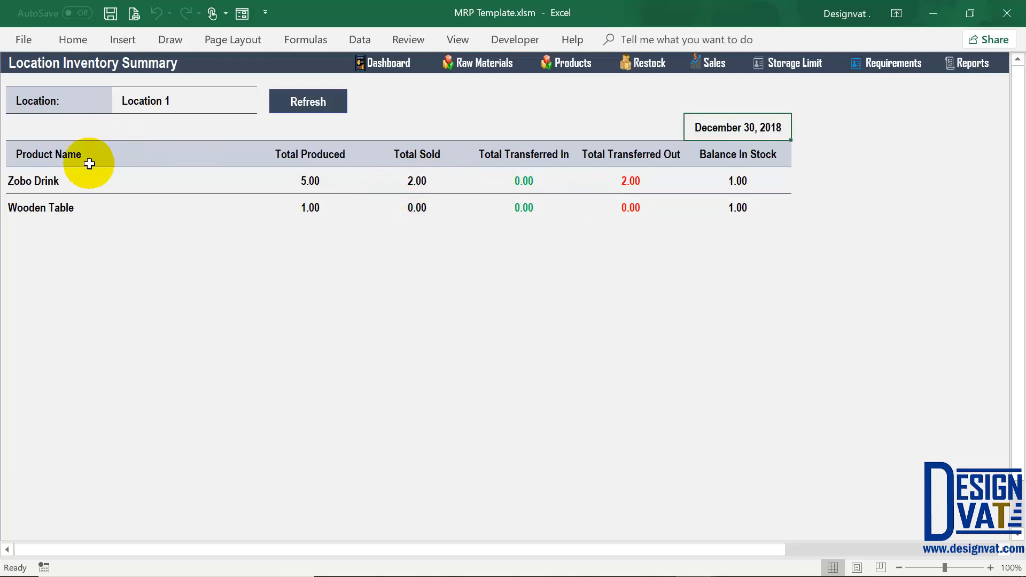
left_click_drag(332, 154, 324, 204)
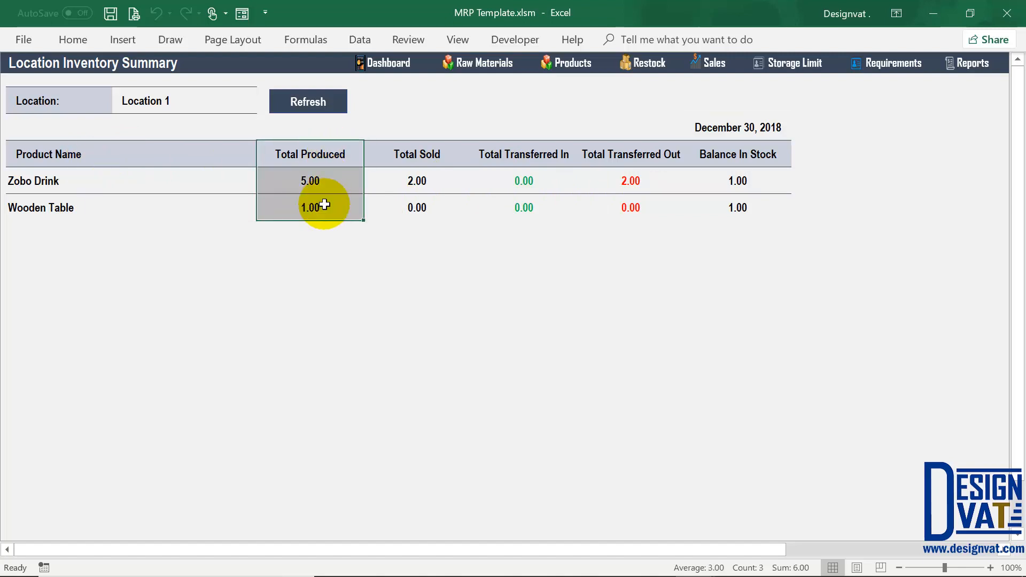
left_click_drag(407, 158, 403, 209)
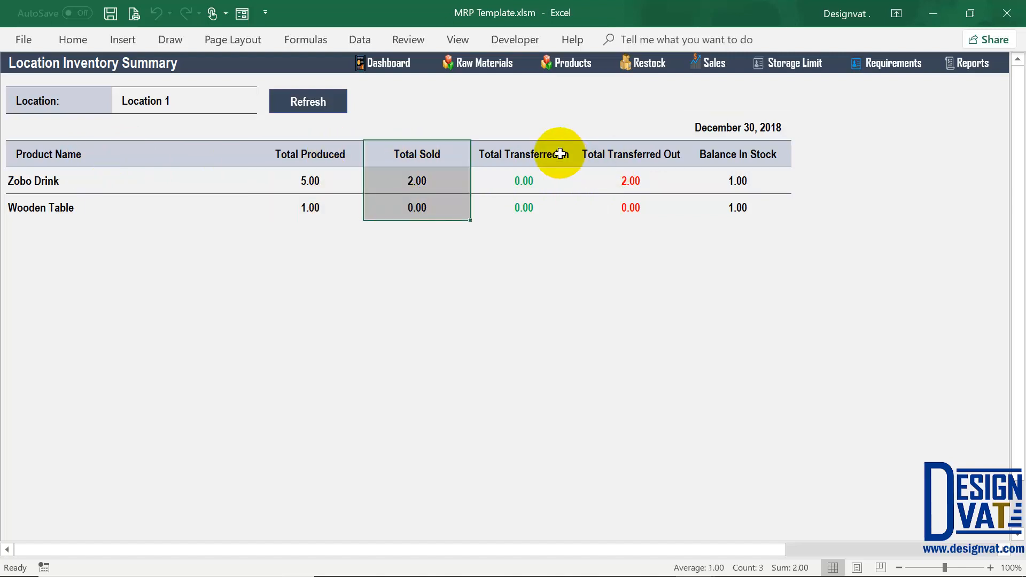
left_click_drag(561, 153, 542, 207)
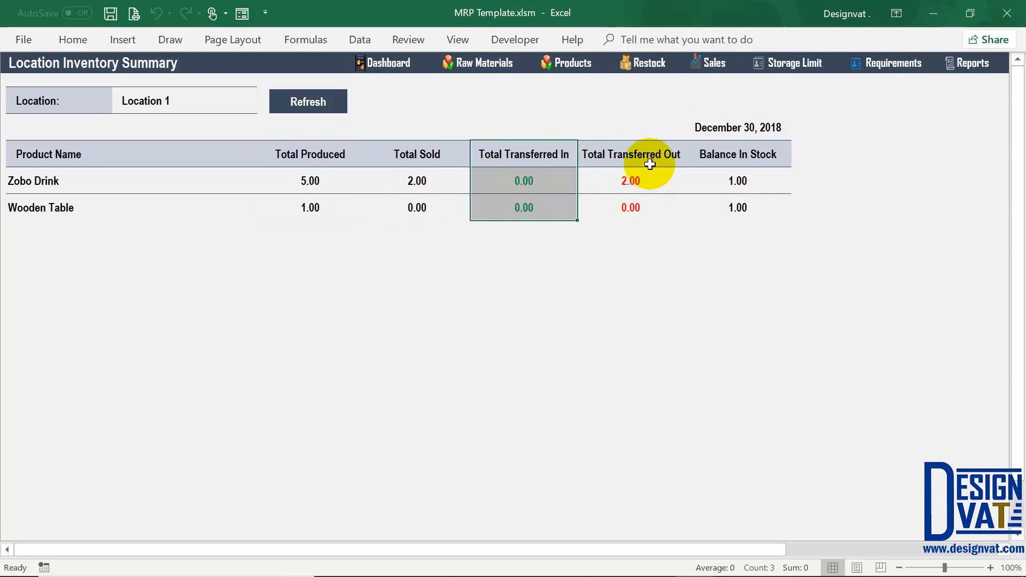
left_click_drag(648, 156, 635, 205)
left_click(754, 156)
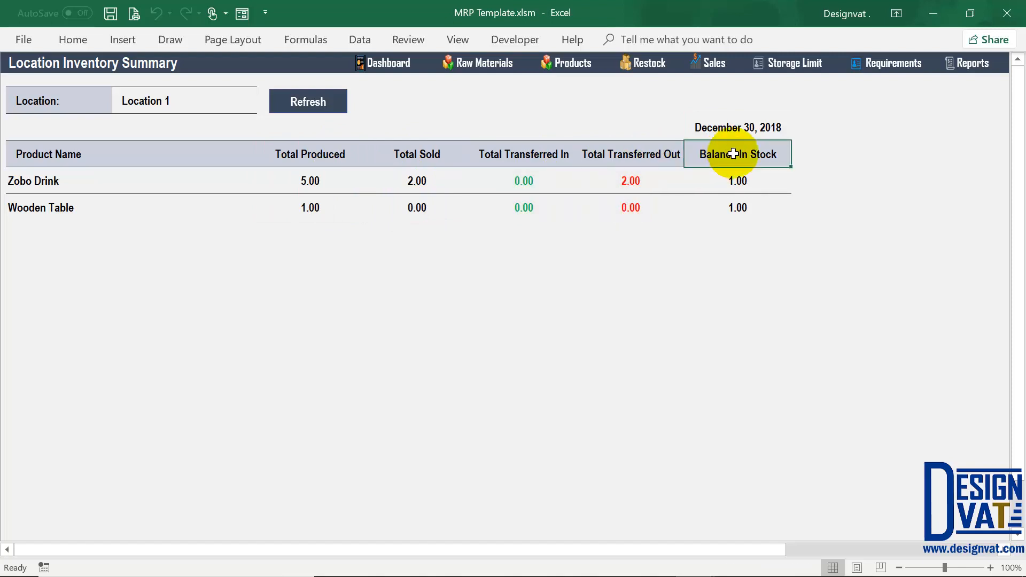
Compare the Zobo Drink and Wooden Table rows, checking how production, sales and transfers lead to each stock balance
left_click(323, 180)
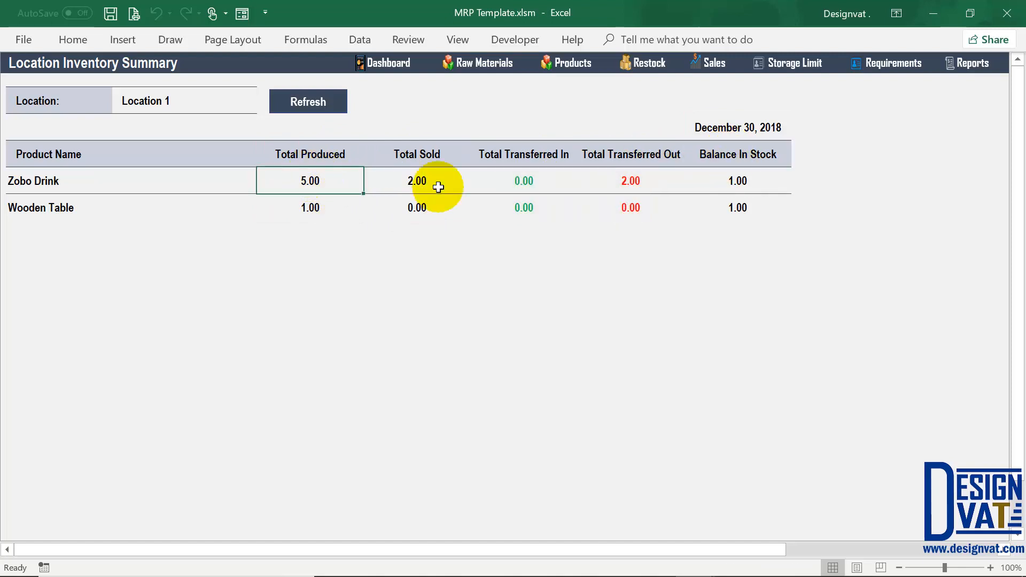
left_click(422, 181)
left_click(624, 181)
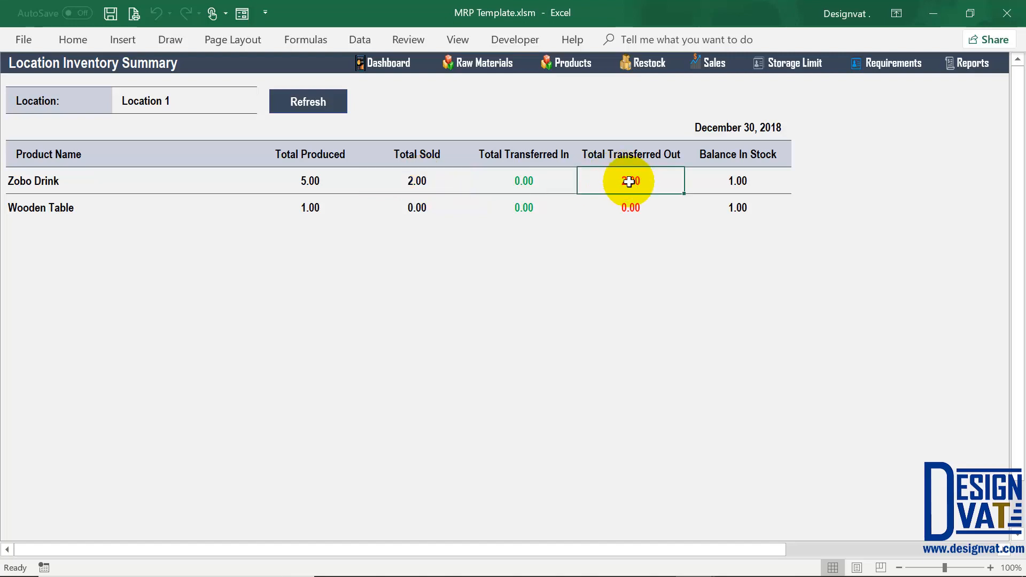
left_click(768, 177)
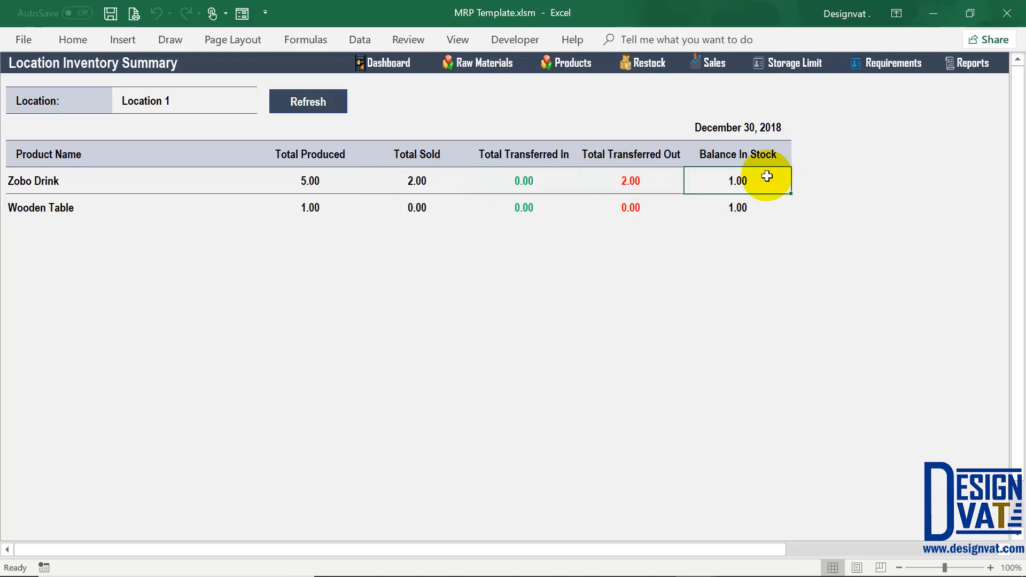
left_click(60, 207)
left_click(325, 207)
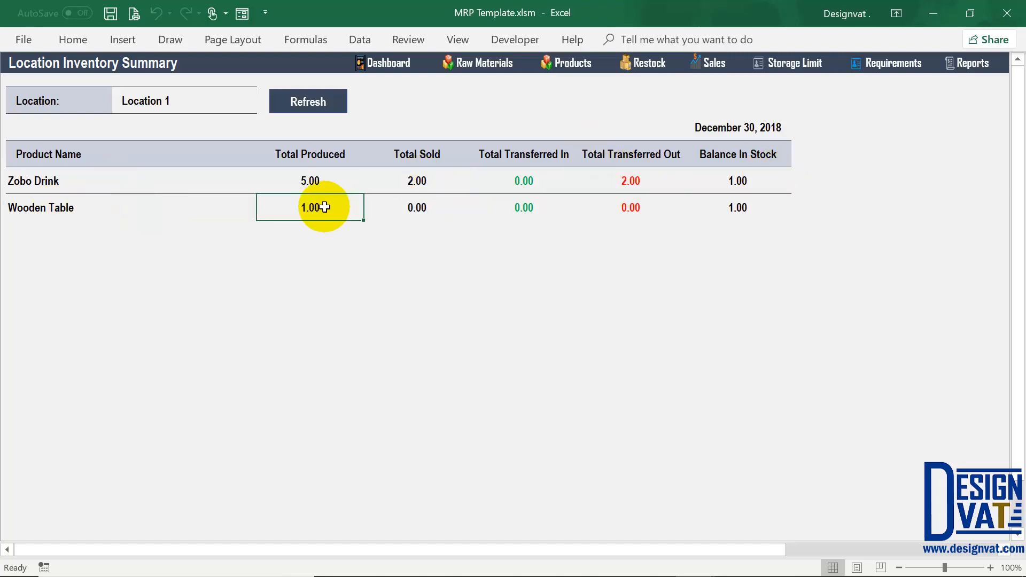
left_click(759, 209)
left_click(649, 209)
left_click(534, 209, "shift")
left_click(442, 208, "shift")
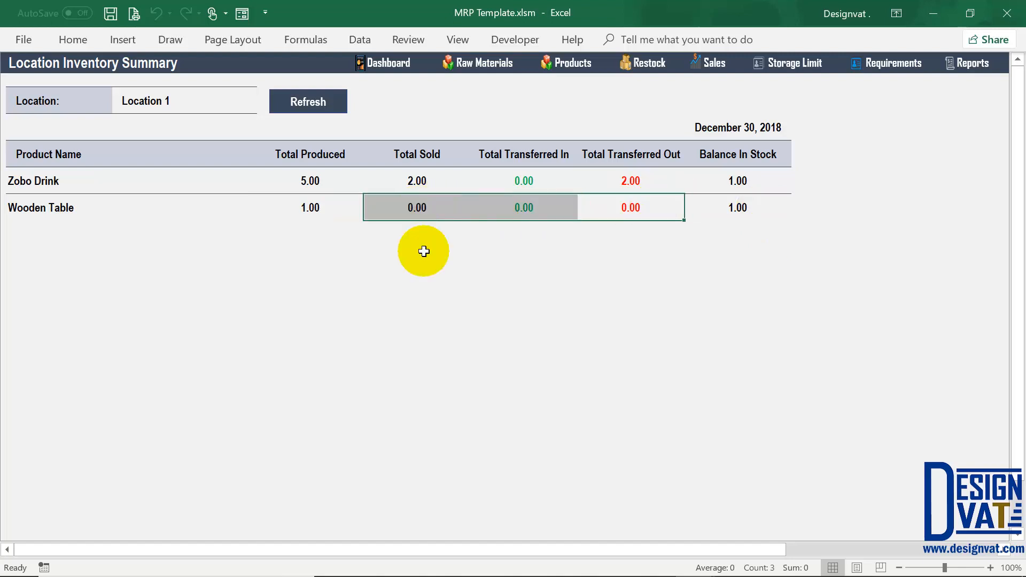
Switch the inventory summary to Location 2 and refresh the report
left_click(235, 104)
left_click(263, 106)
left_click(149, 130)
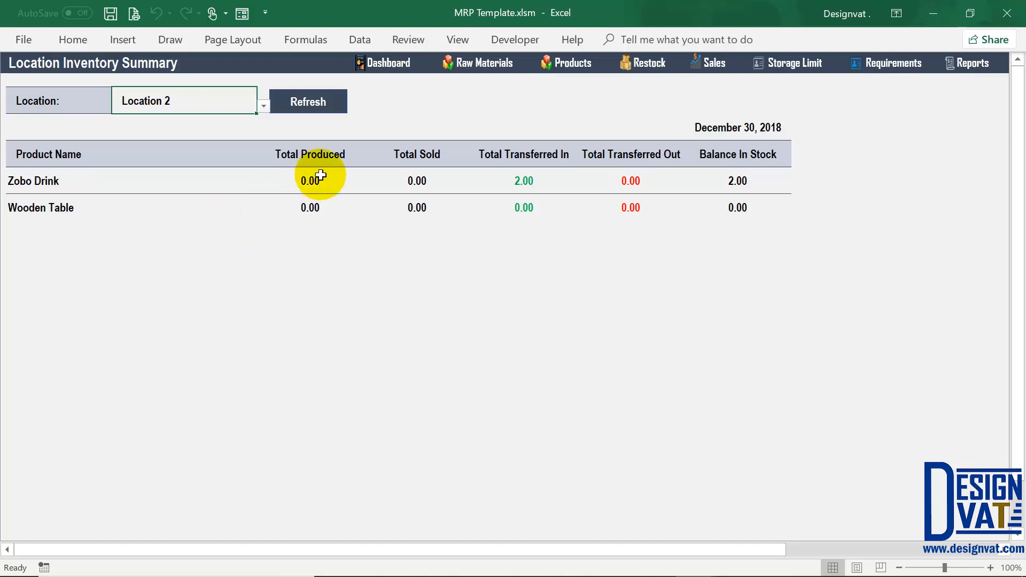
left_click(313, 100)
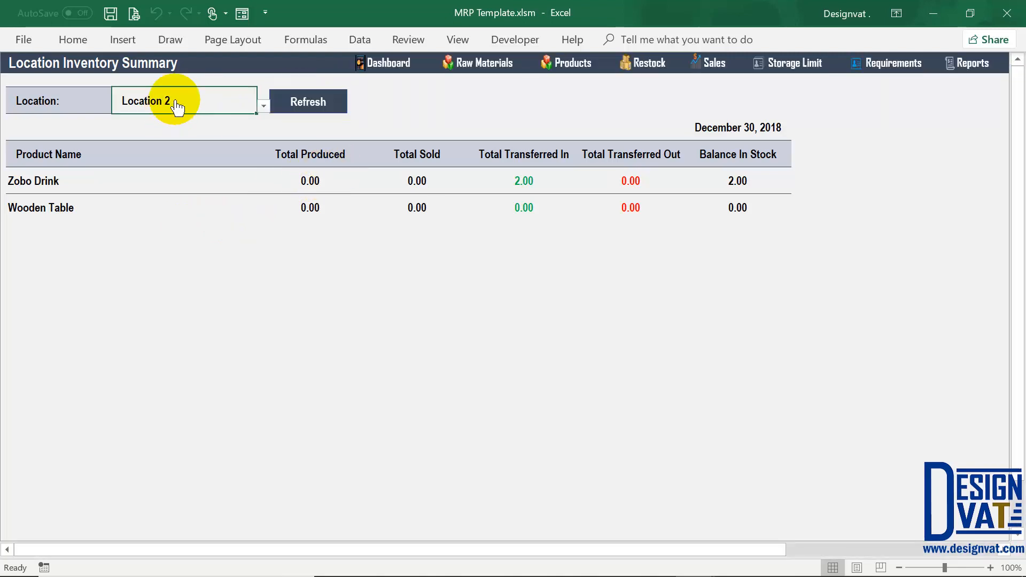
Examine the Location 2 production totals and Zobo Drink's transferred-in quantity and stock balance
left_click(43, 180)
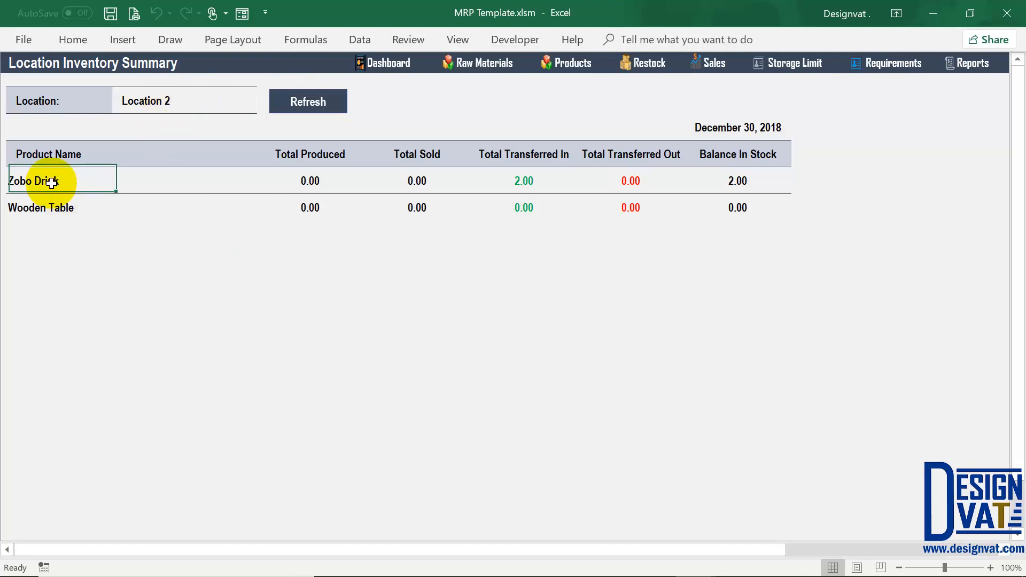
left_click_drag(322, 182, 318, 204)
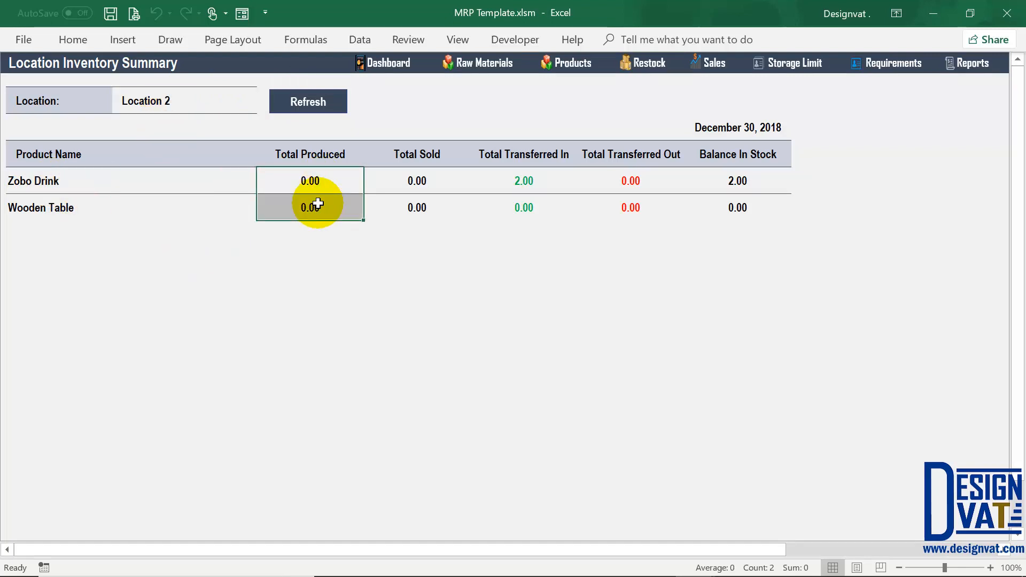
left_click(530, 183)
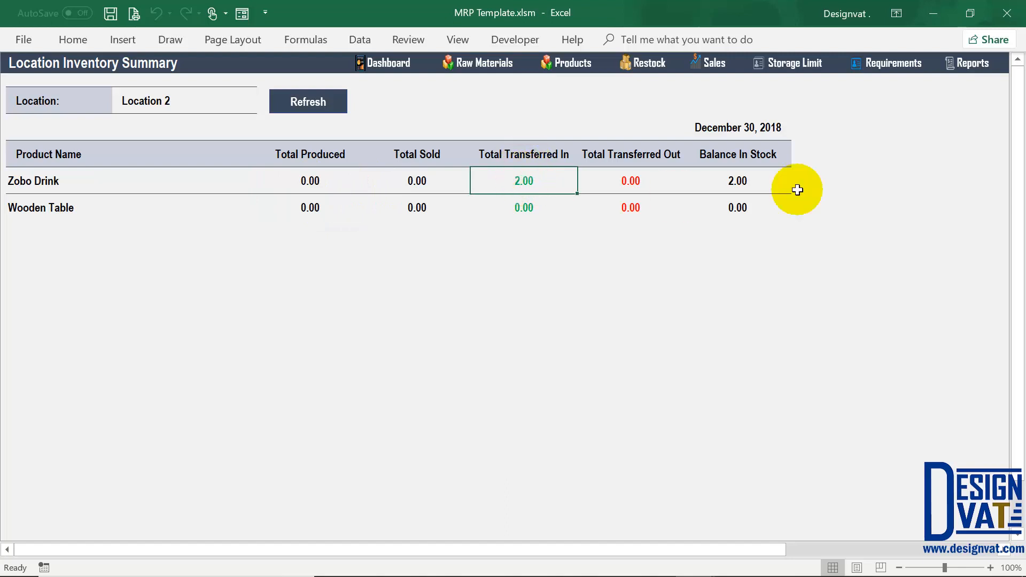
left_click(738, 182)
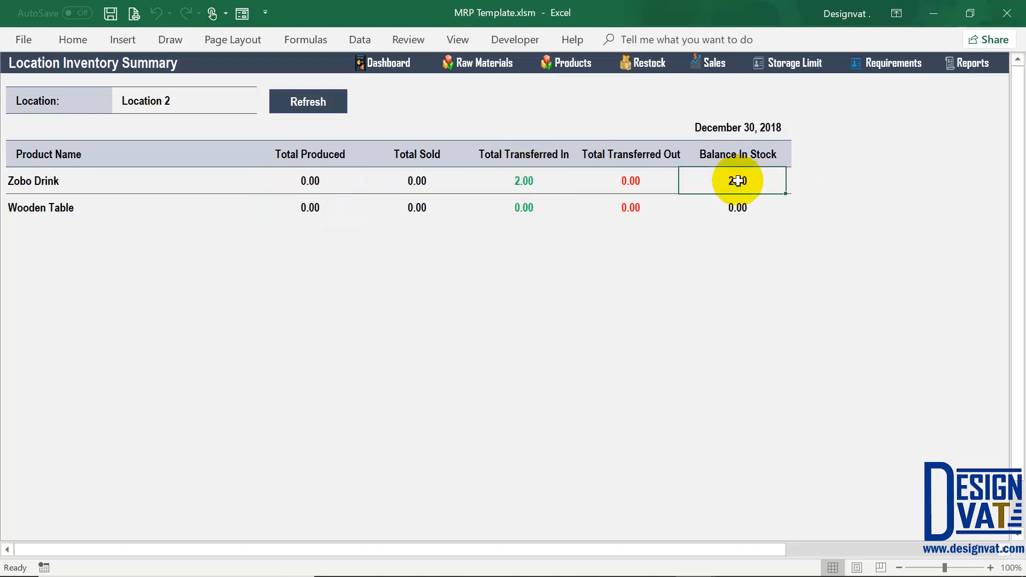
left_click(532, 180)
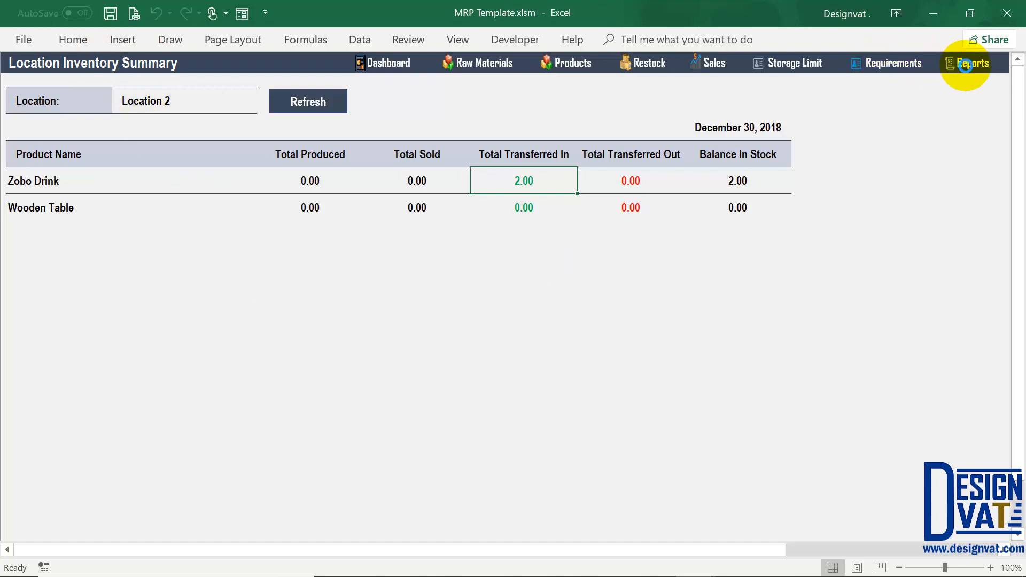
Return to the reports dashboard, then open the finished goods products list and review each product's reorder level
left_click(972, 62)
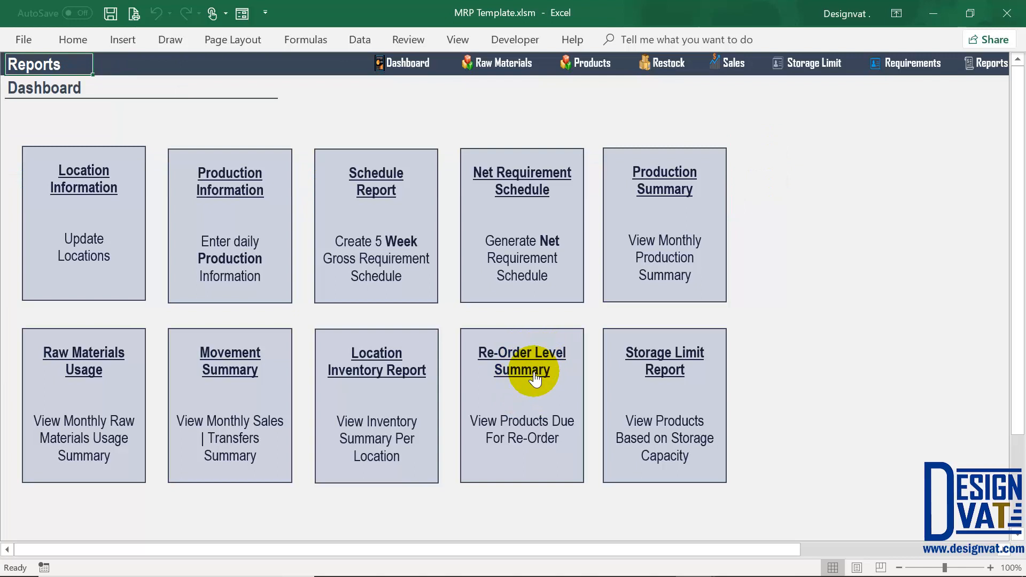
left_click(588, 64)
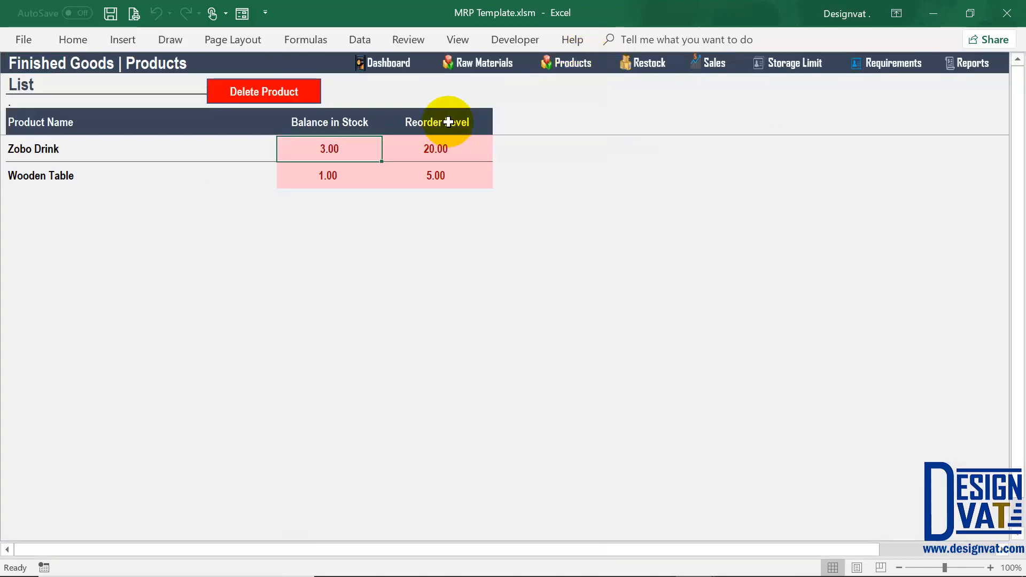
left_click_drag(448, 122, 443, 173)
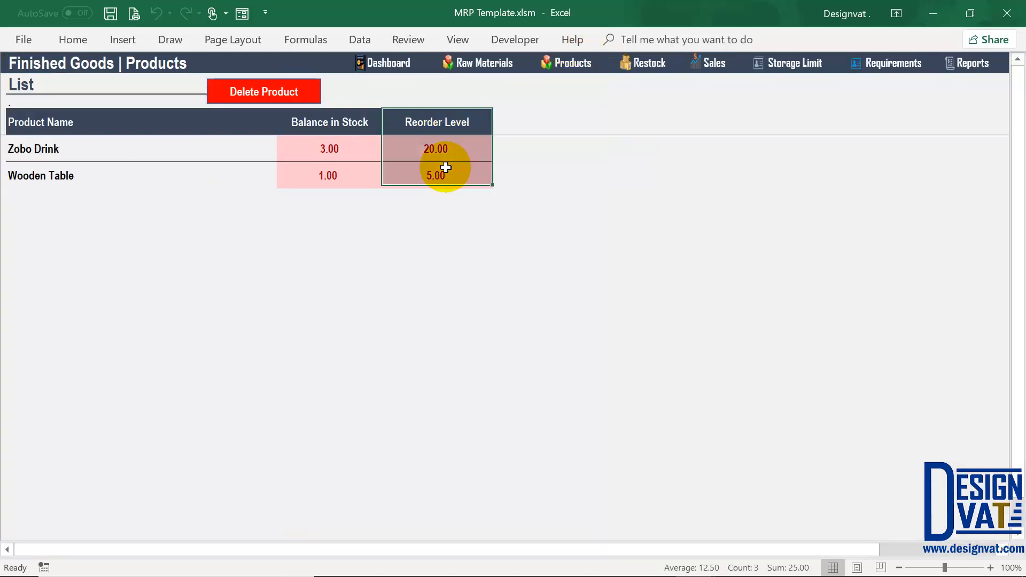
Open the raw materials list and examine the stock balances, focusing on Top Layers and Table Legs against their reorder levels
left_click(484, 64)
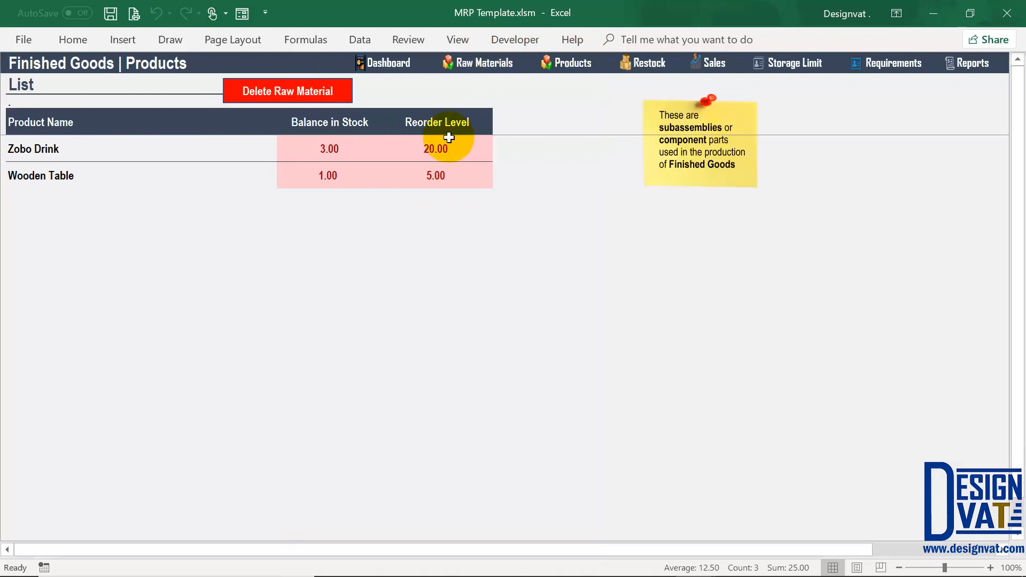
left_click_drag(545, 152, 538, 225)
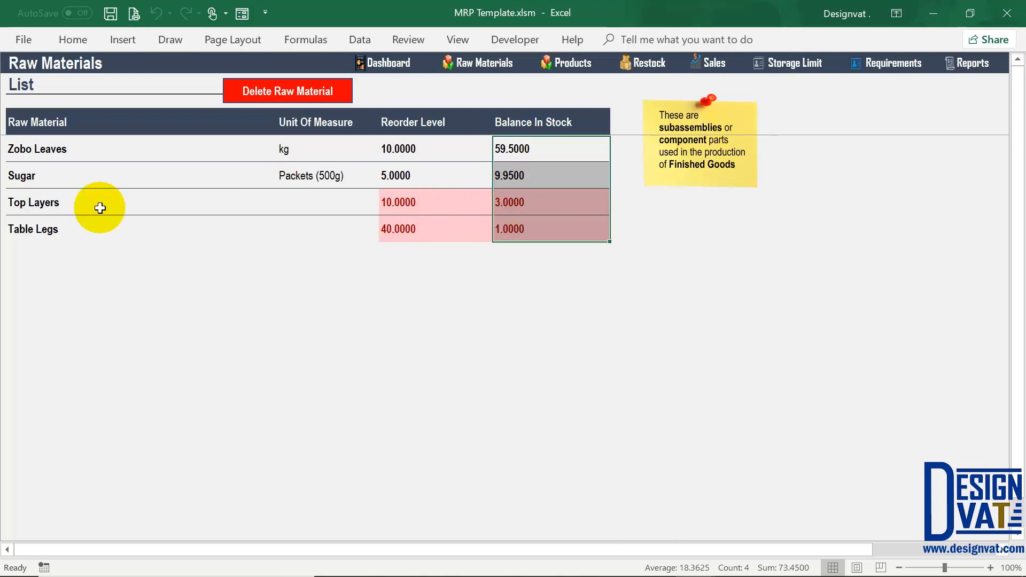
left_click_drag(60, 207, 76, 243)
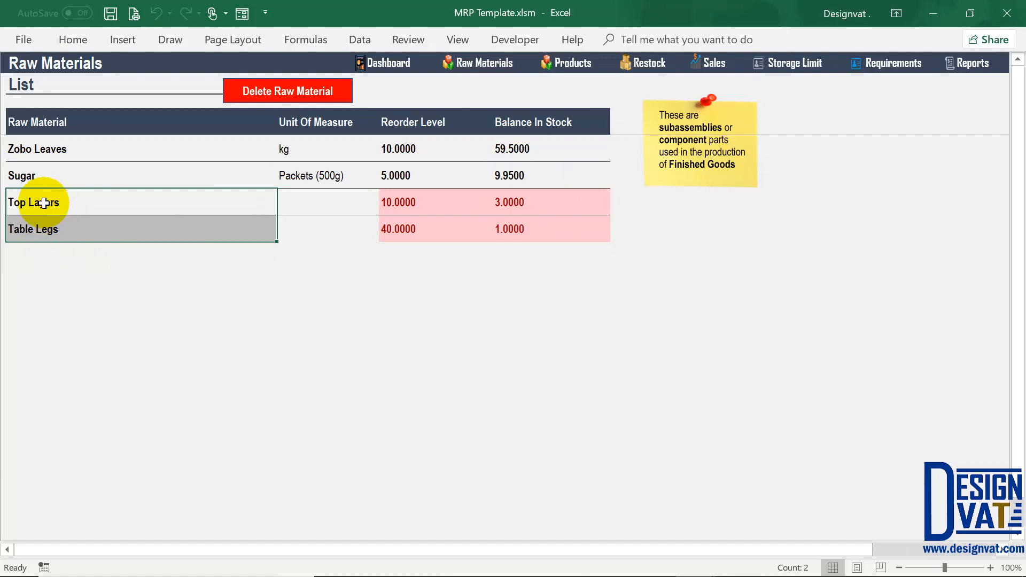
left_click_drag(44, 204, 59, 229)
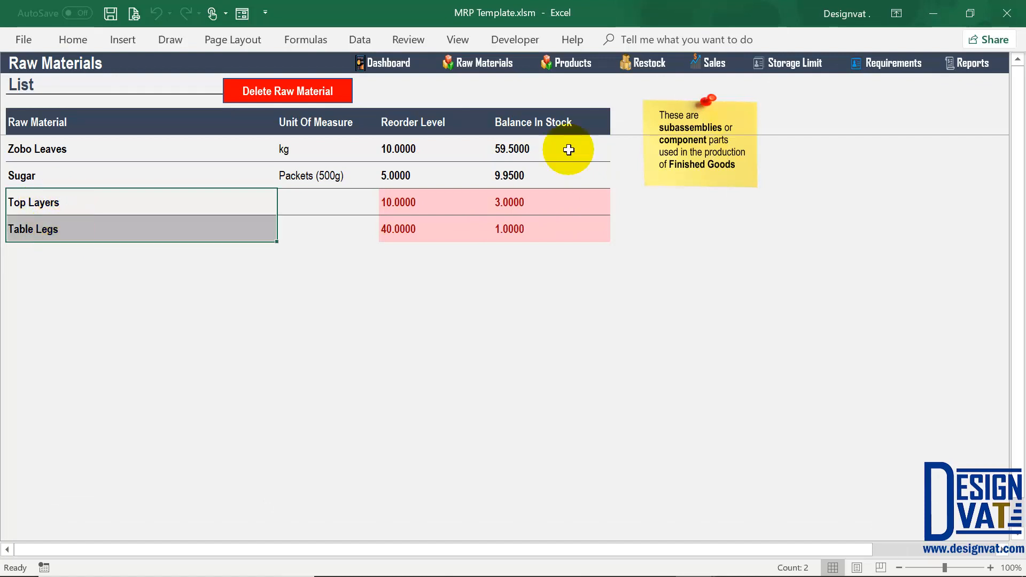
Open the finished goods products list and compare the stock balances of Zobo Drink and Wooden Table with their reorder levels
left_click(572, 63)
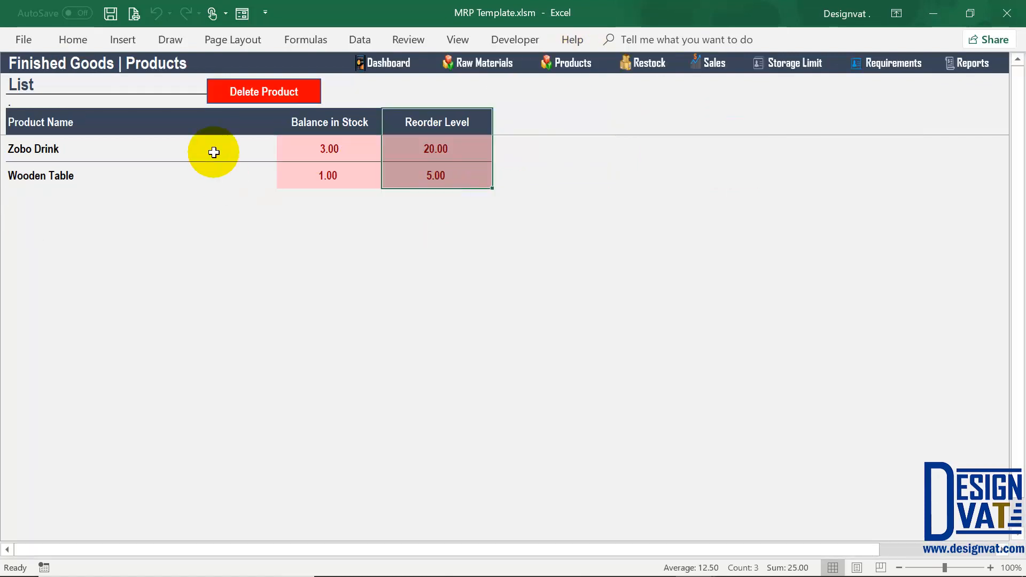
left_click_drag(85, 149, 80, 174)
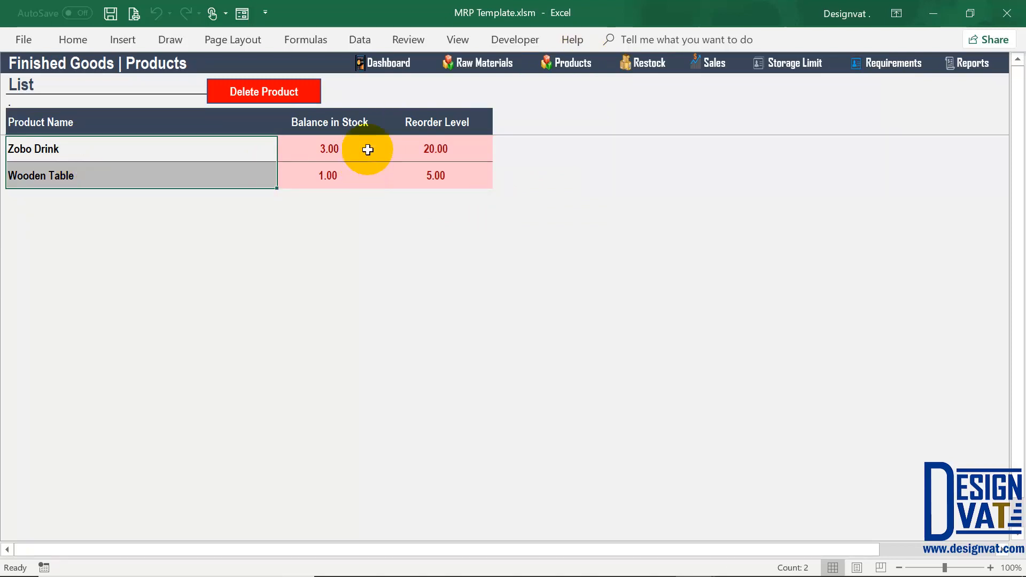
left_click_drag(366, 149, 423, 167)
left_click_drag(331, 151, 441, 156)
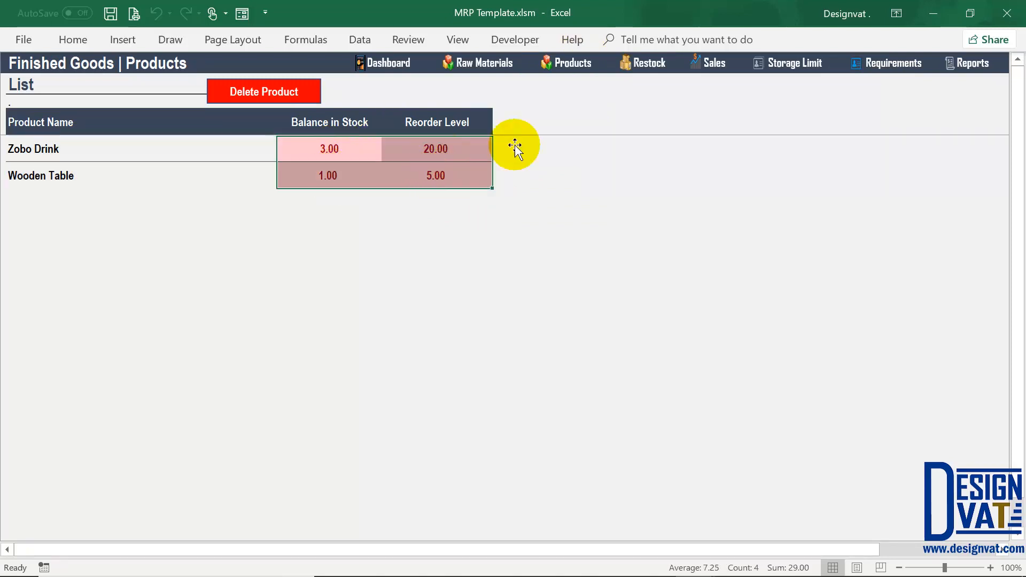
Open the Re-Order Level Summary, then return to the products list to check Wooden Table's stock balance against its reorder level
left_click(970, 63)
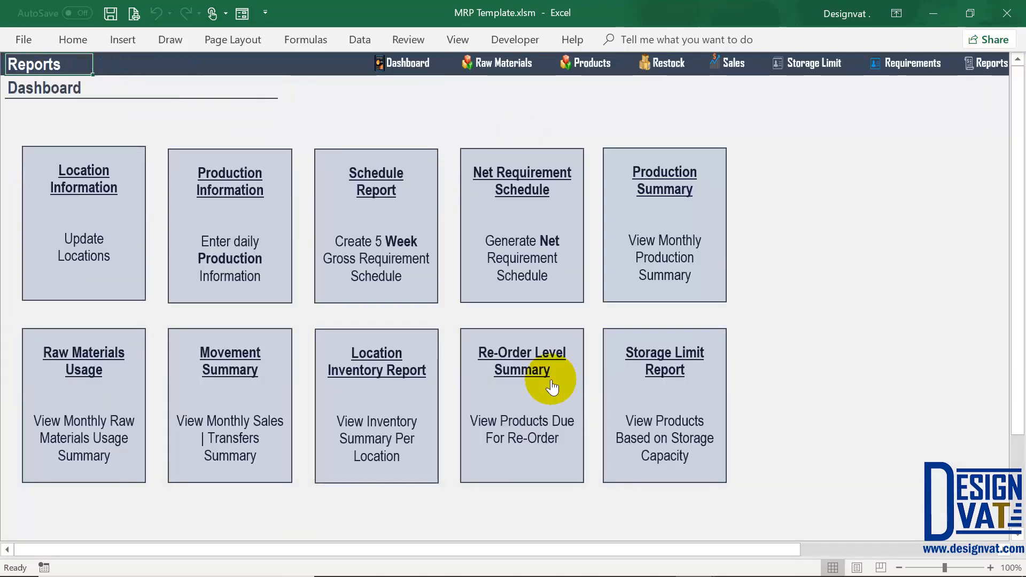
left_click(519, 413)
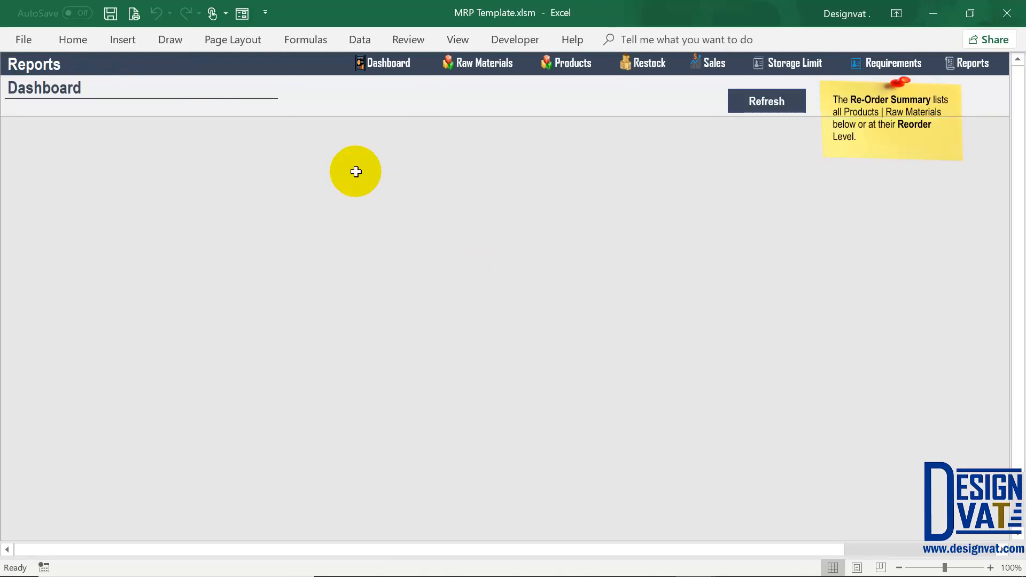
left_click(581, 67)
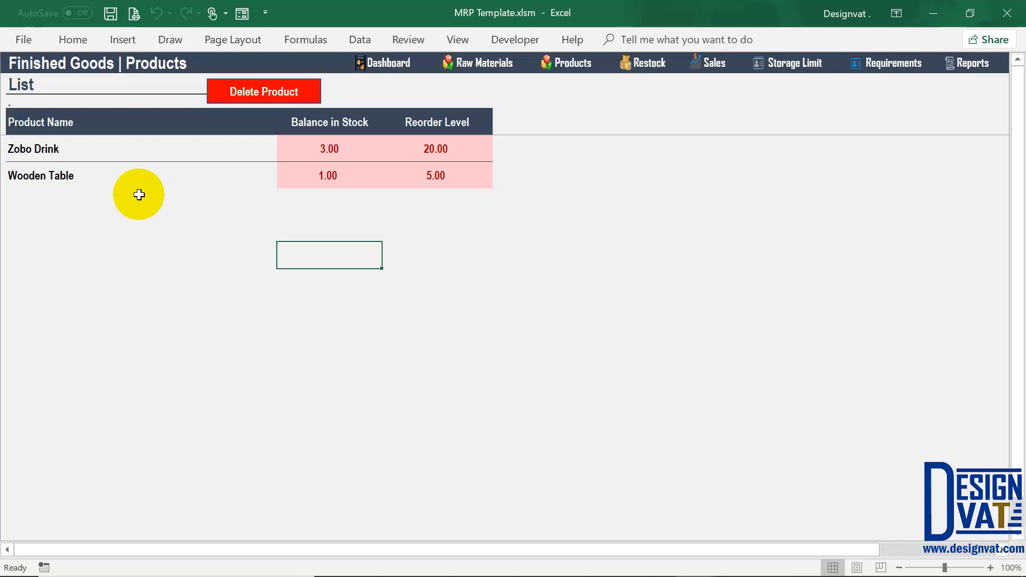
left_click_drag(80, 175, 342, 176)
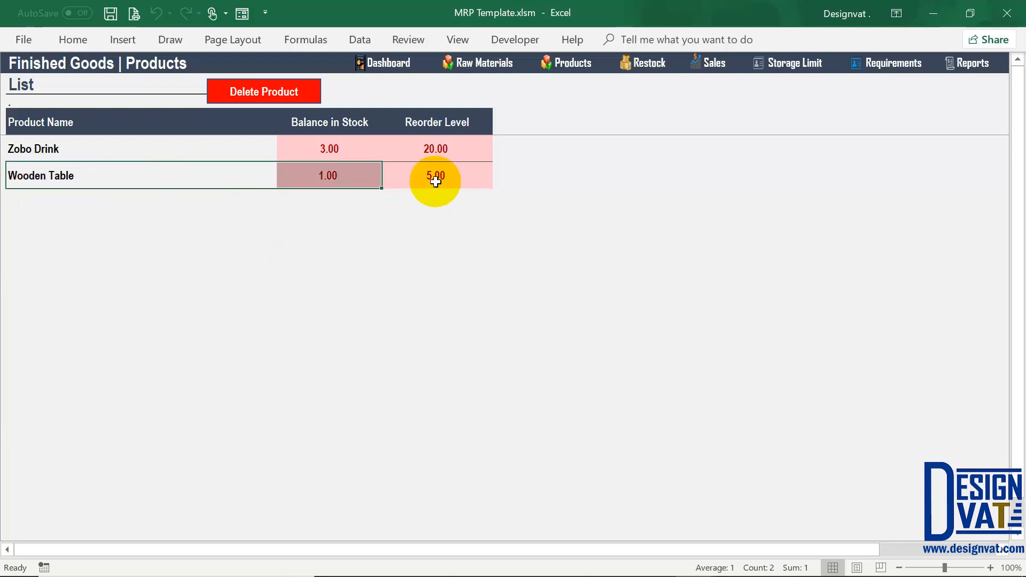
left_click_drag(435, 182, 458, 178)
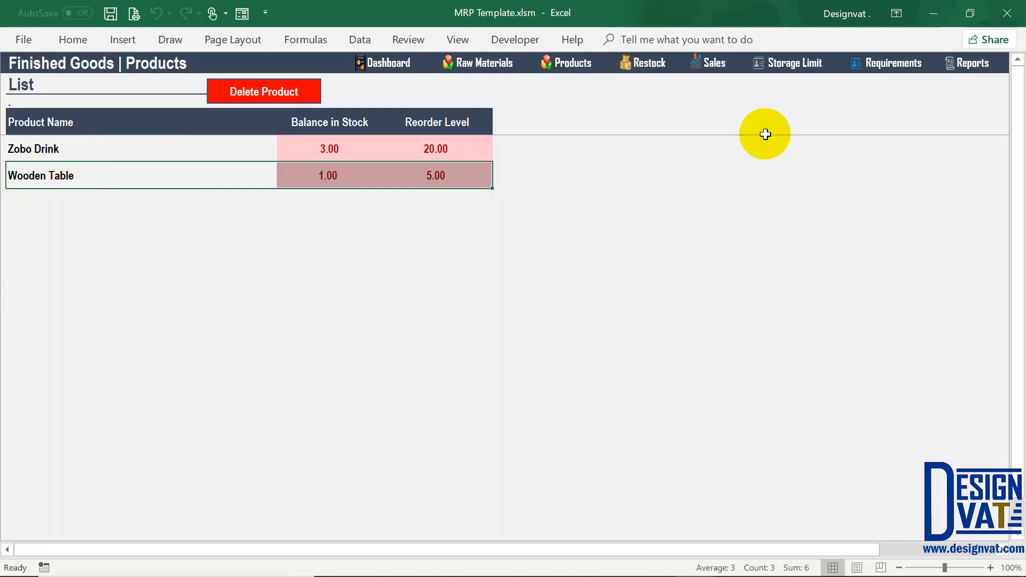
Open the Re-Order Level Summary from the reports dashboard and refresh it
left_click(975, 64)
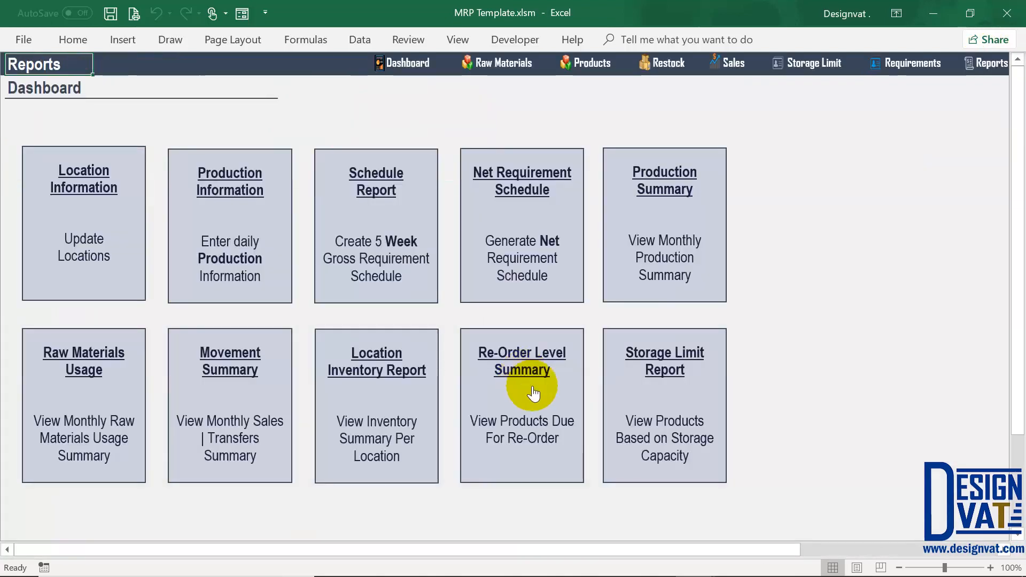
left_click(506, 388)
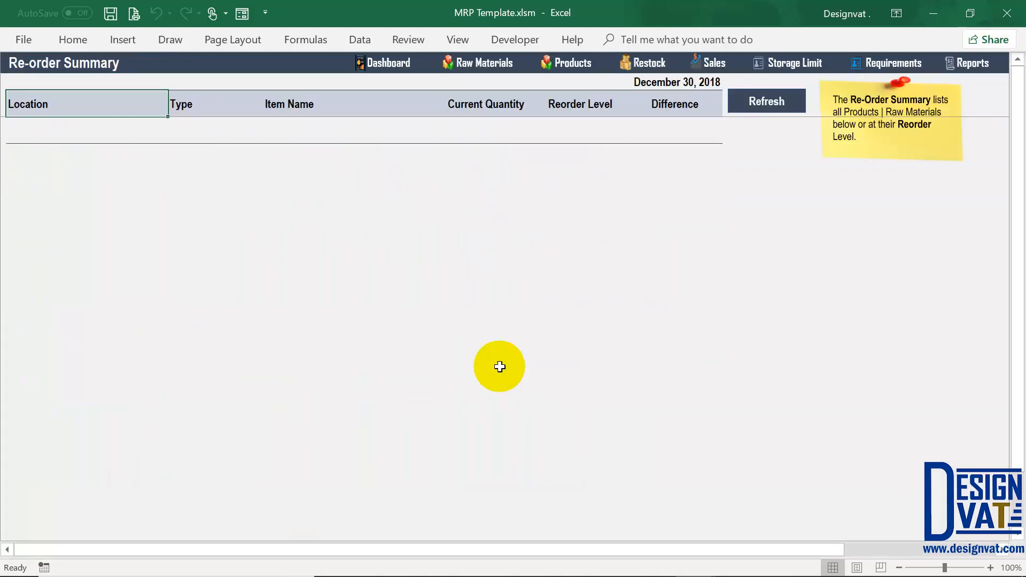
left_click(774, 100)
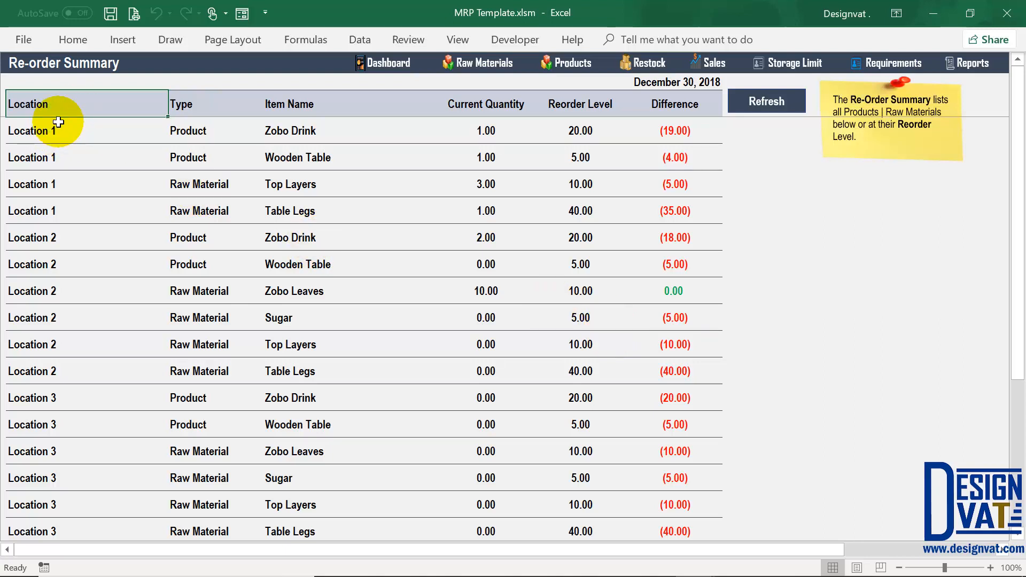
Review which products and raw materials the re-order summary lists for Location 1 and Location 2
left_click_drag(58, 122, 53, 203)
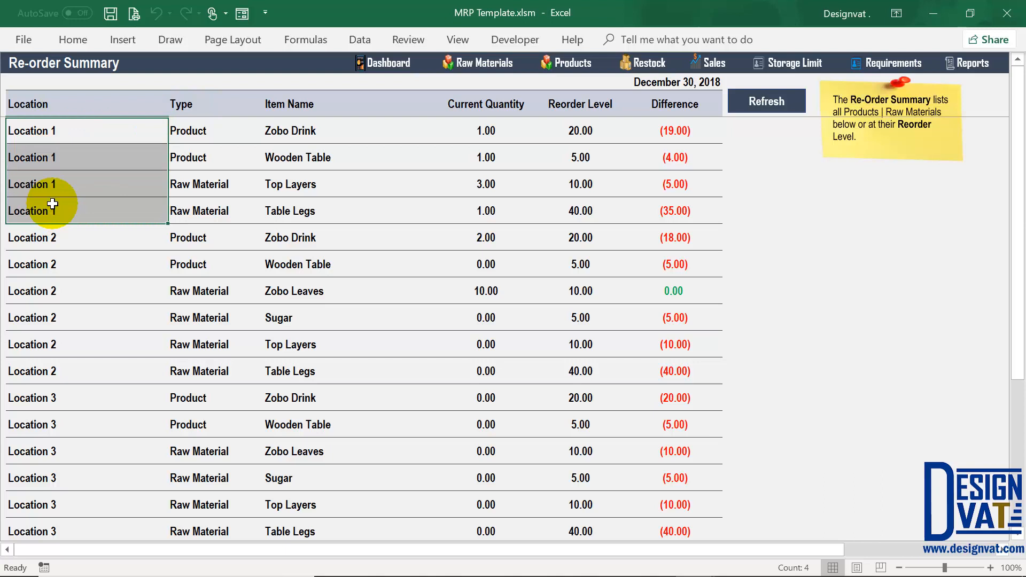
left_click_drag(188, 130, 315, 158)
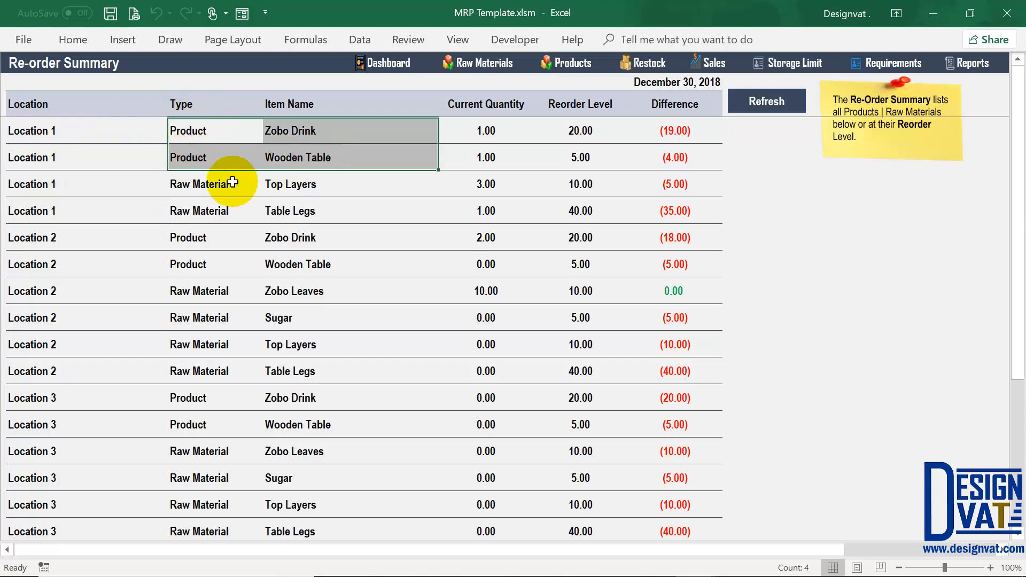
left_click_drag(199, 196, 321, 213)
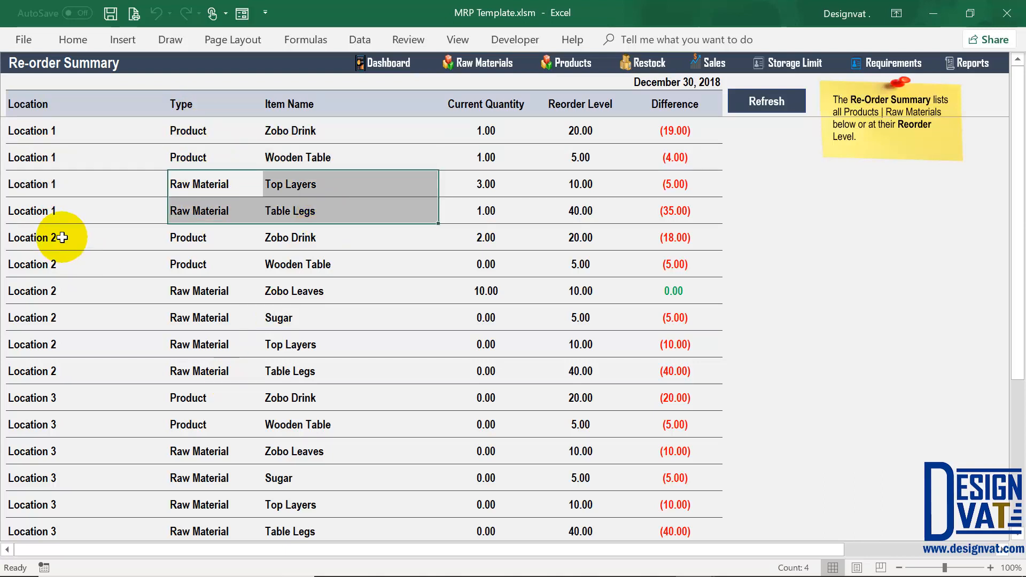
left_click_drag(62, 237, 46, 374)
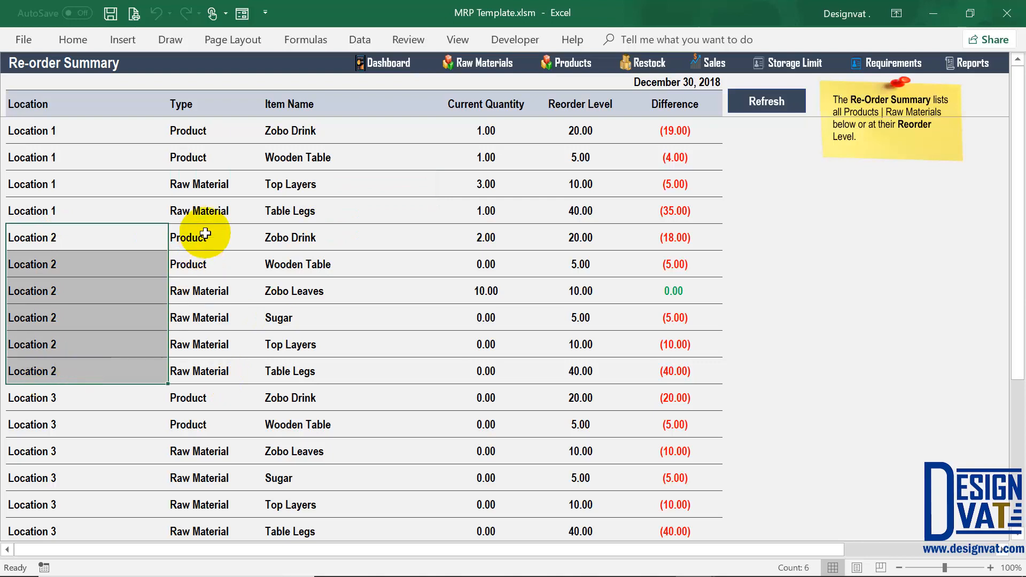
left_click_drag(206, 234, 293, 291)
left_click(210, 291)
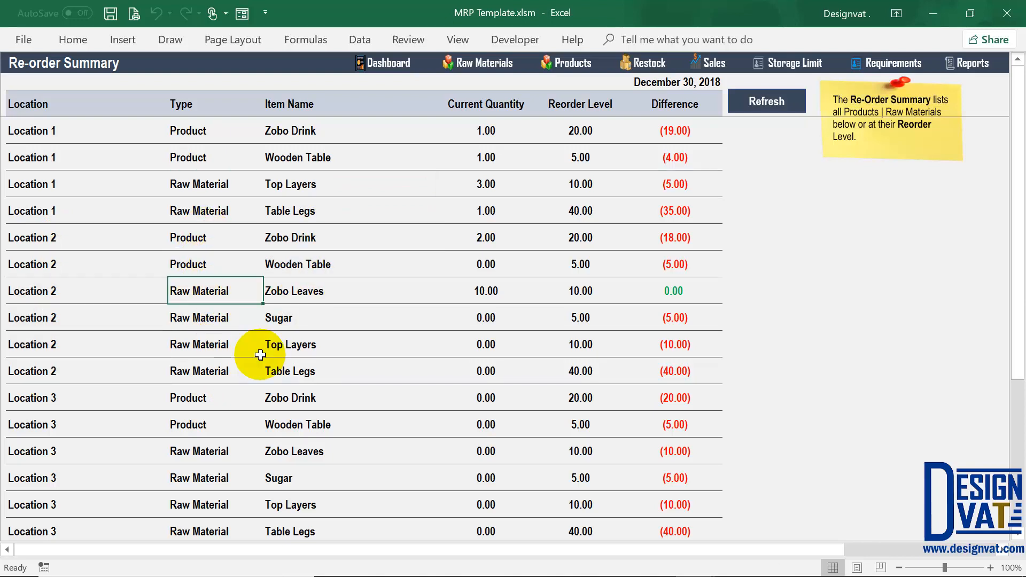
left_click_drag(260, 355, 362, 362)
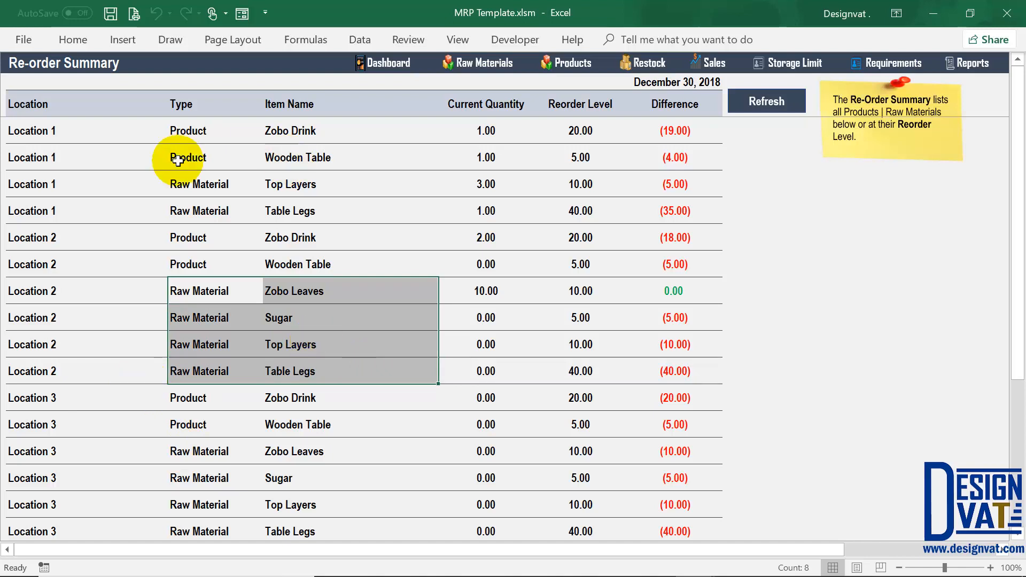
Examine Location 1's Zobo Drink row, checking its type, current quantity, reorder level and difference
left_click(281, 128)
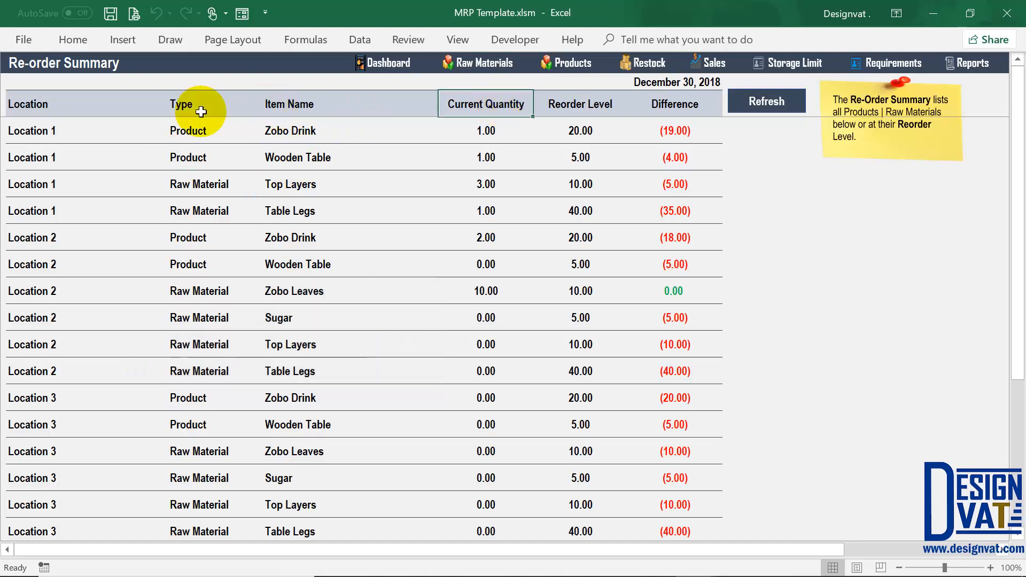
left_click(193, 128)
left_click(352, 133)
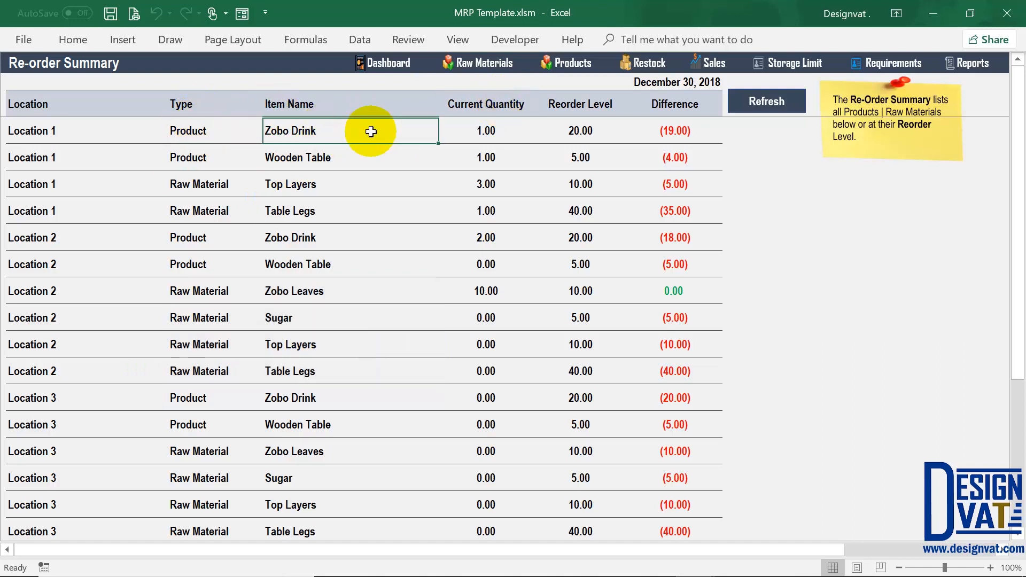
left_click(487, 129)
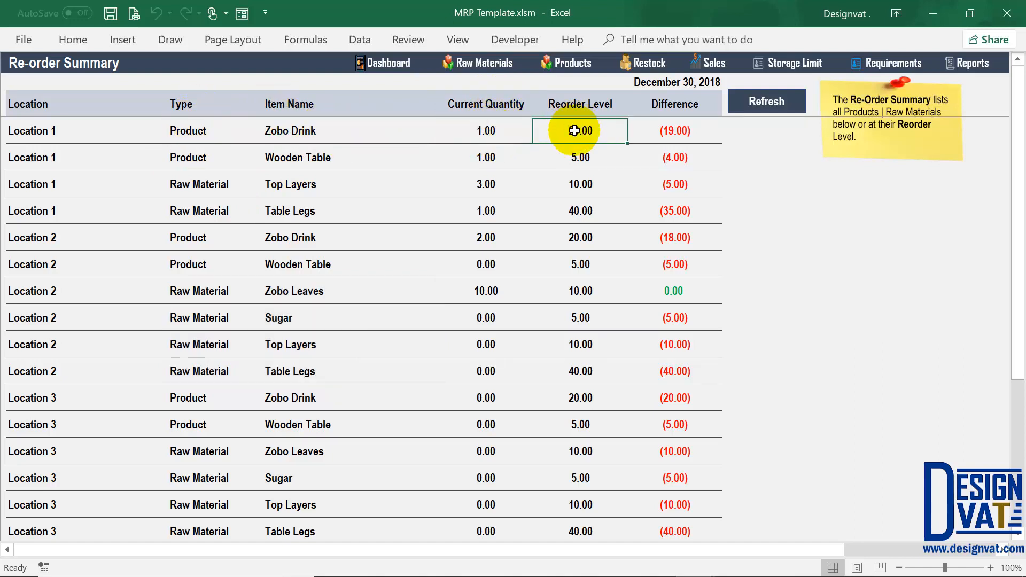
left_click(681, 131)
left_click_drag(682, 130, 47, 131)
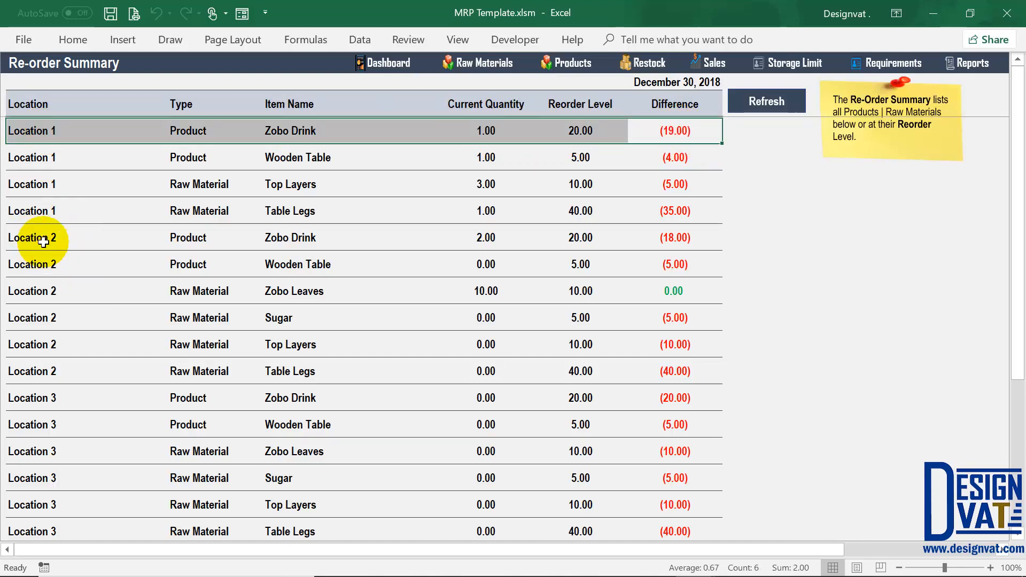
Compare Zobo Drink's shortfall at Location 2 and Location 3, and review the remaining entries through the Warehouse rows
left_click_drag(43, 237, 637, 228)
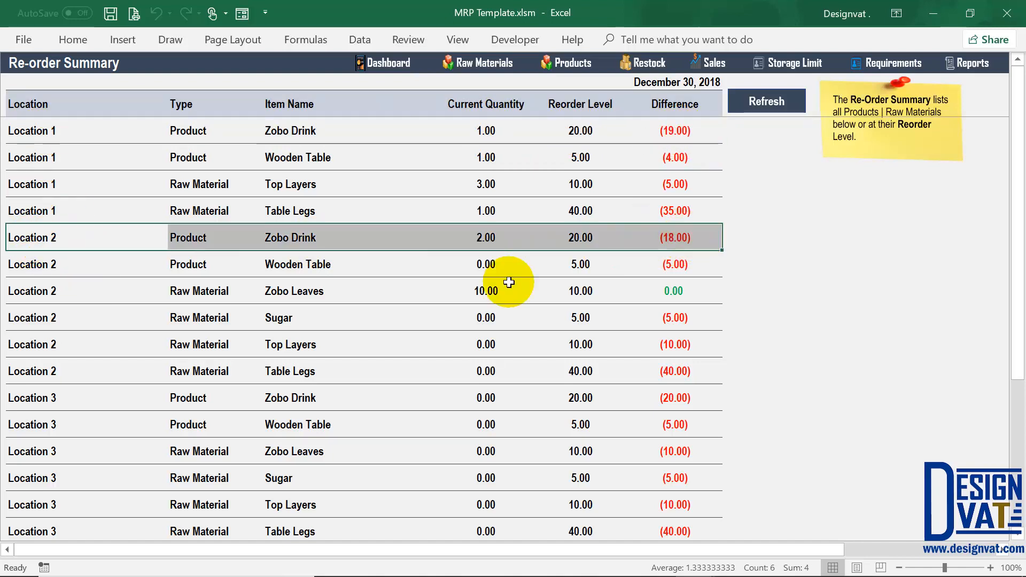
left_click(488, 238)
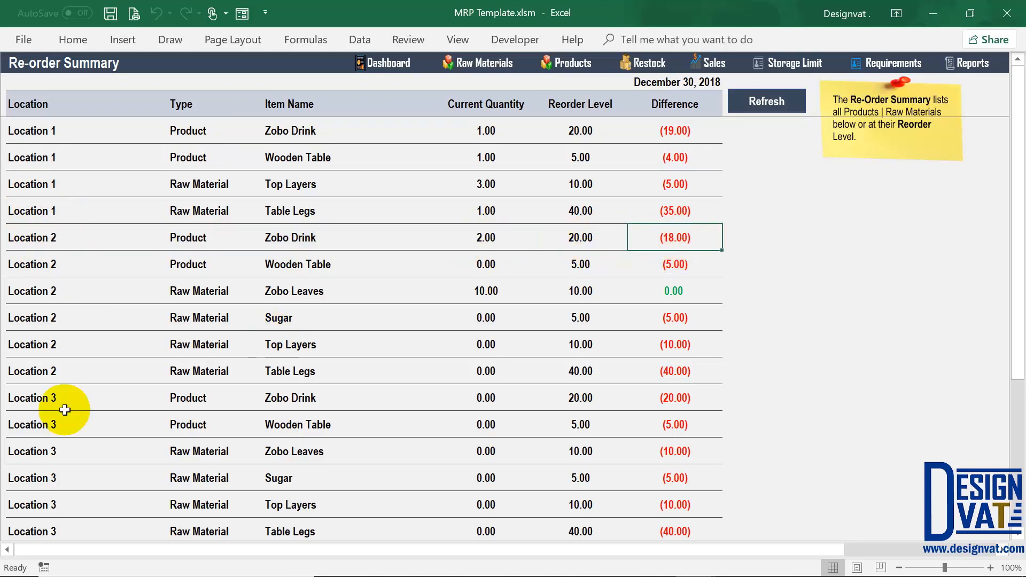
left_click_drag(50, 402, 586, 398)
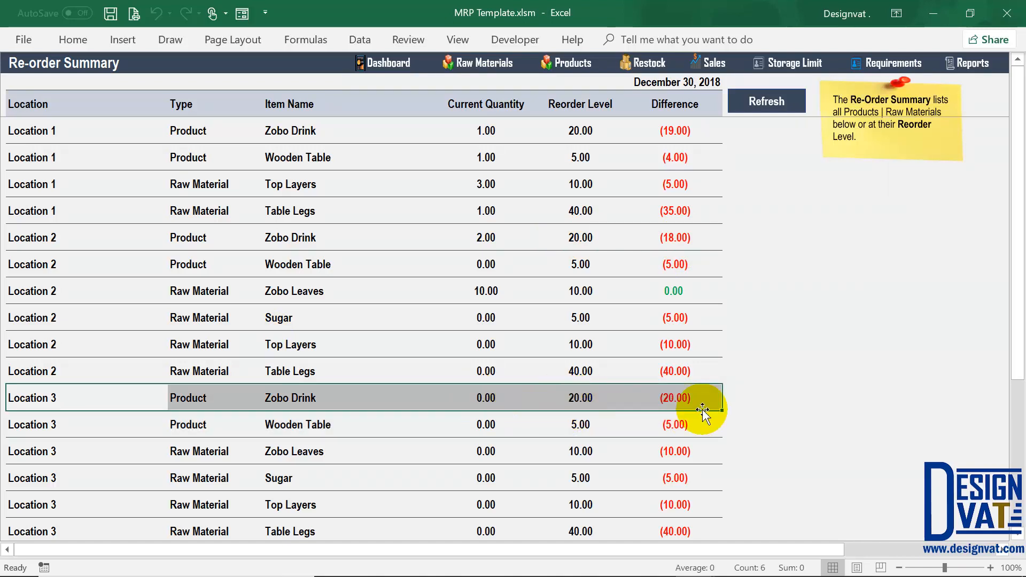
left_click(687, 398)
scroll(320, 418, "down", 2)
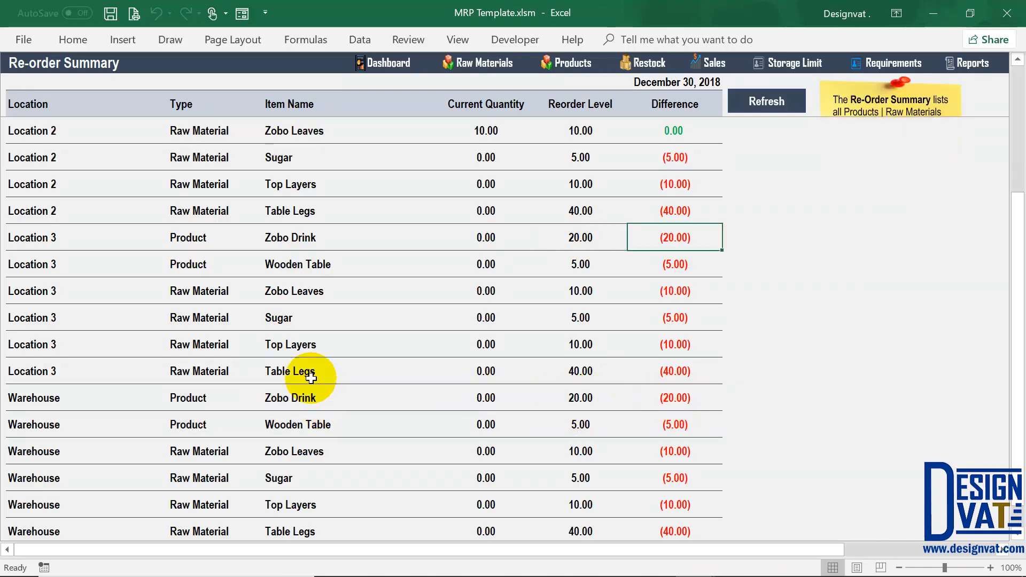
scroll(322, 394, "down", 1)
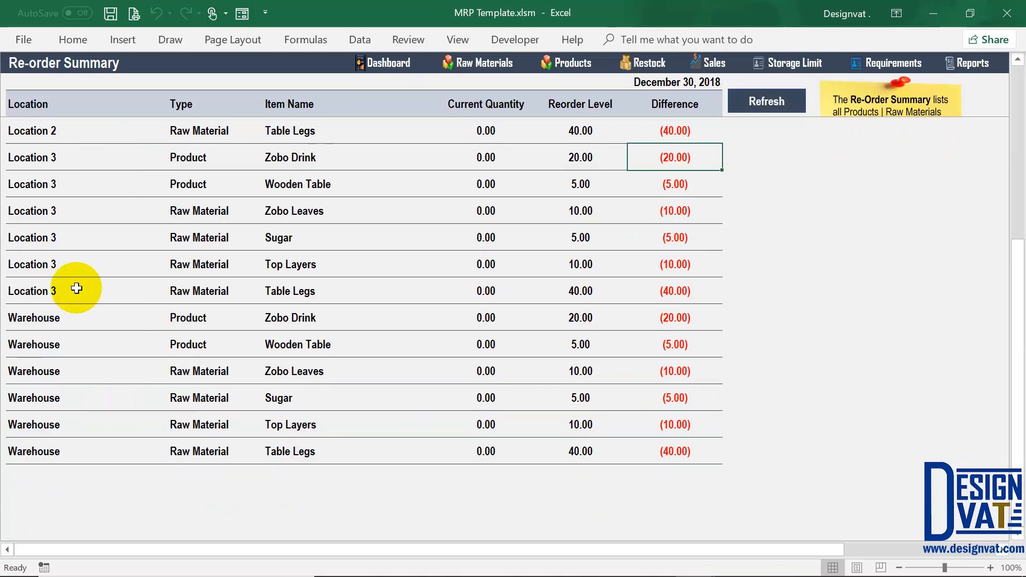
scroll(65, 402, "up", 3)
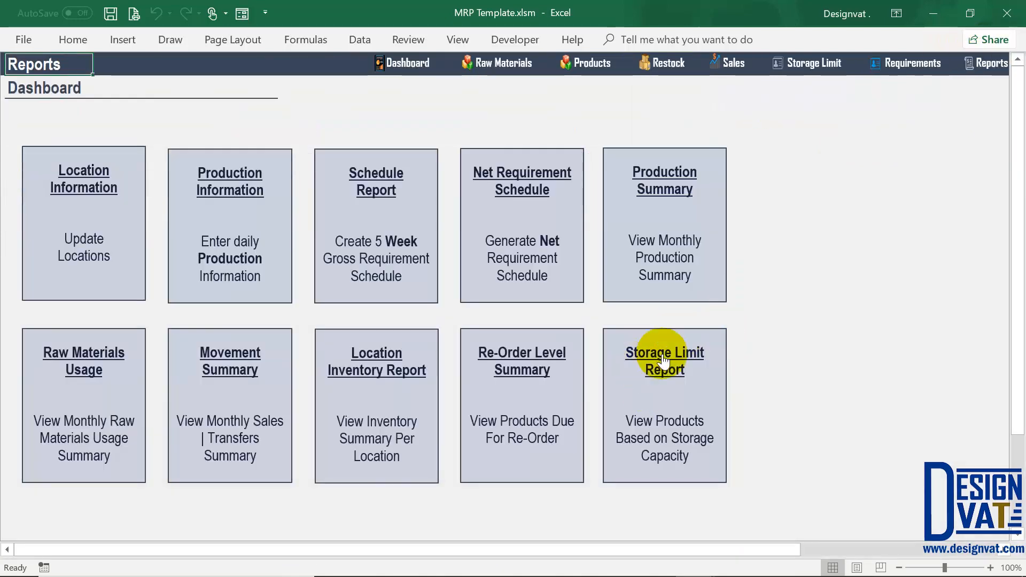
Open the Storage Limit Report, then switch to the storage limit information and check Zobo Leaves' limit at Location 1
left_click(672, 374)
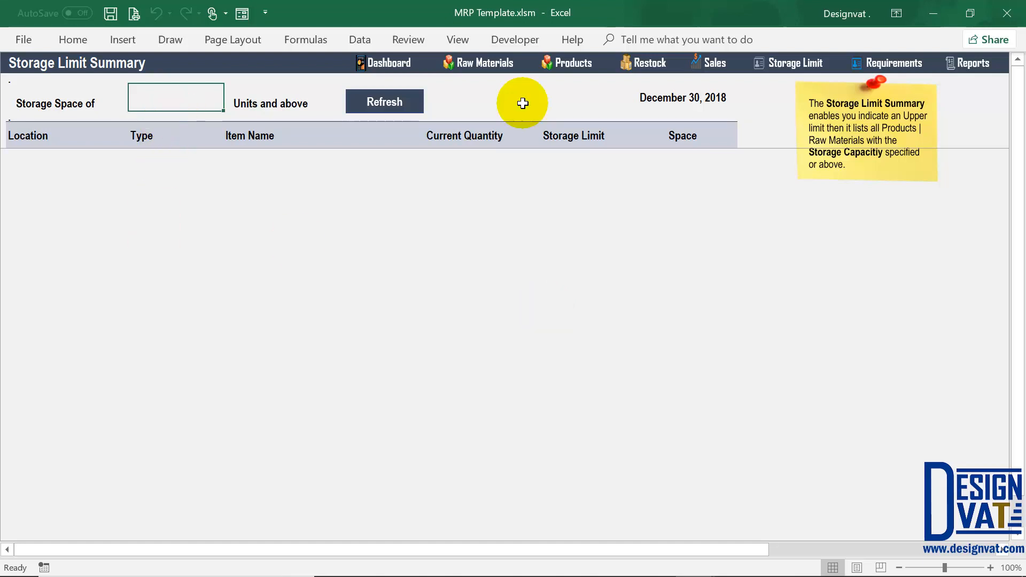
left_click(813, 66)
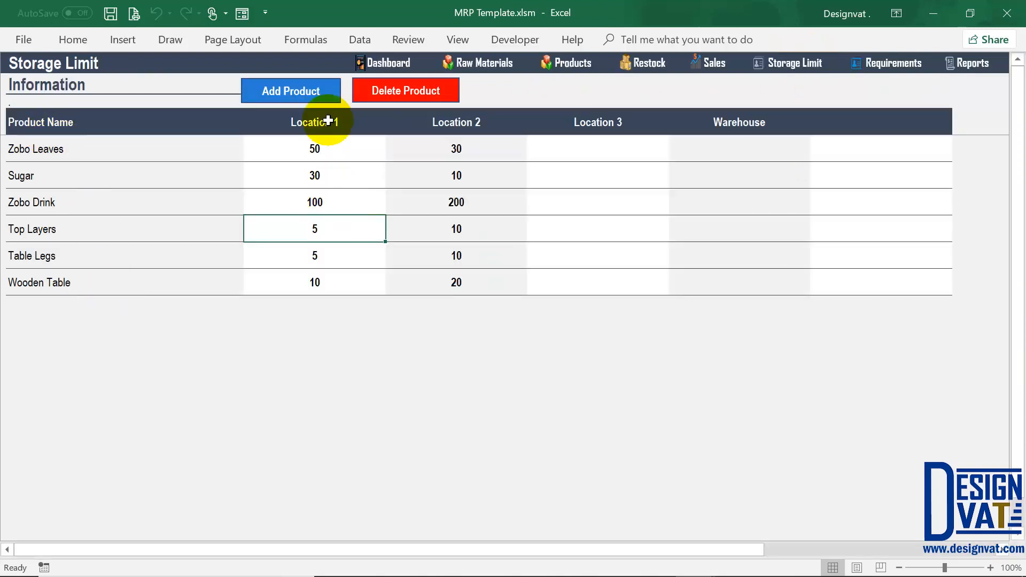
left_click(317, 144)
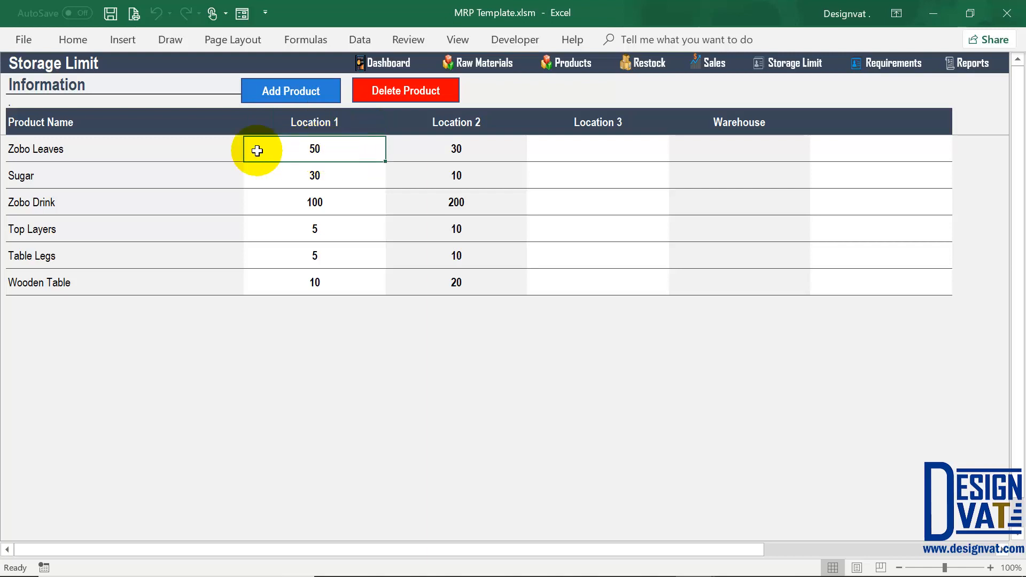
left_click(97, 151)
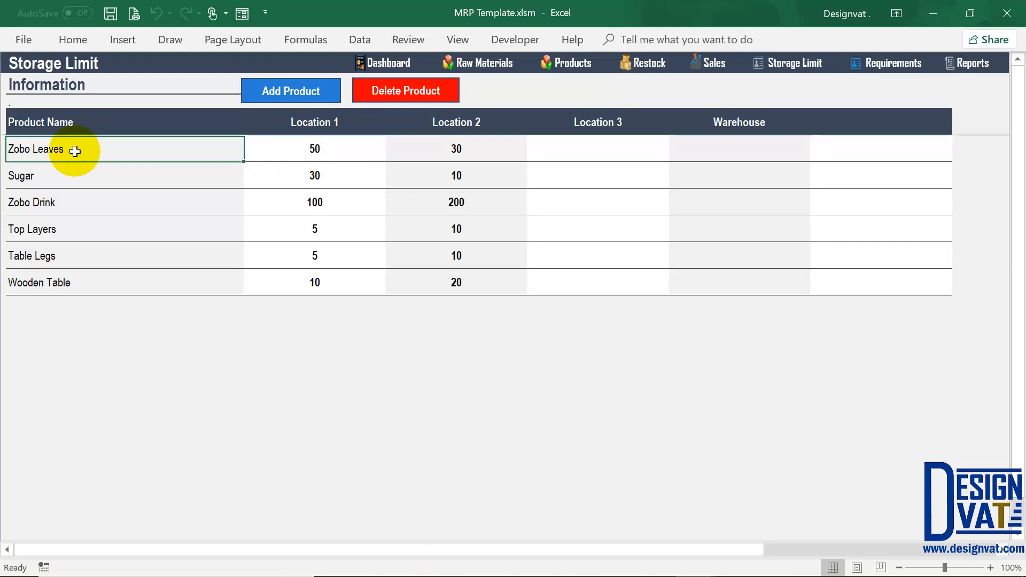
Check Zobo Leaves' Location 1 limit, then open the Storage Limit Report and list items with space of 10 units and above
left_click(289, 130)
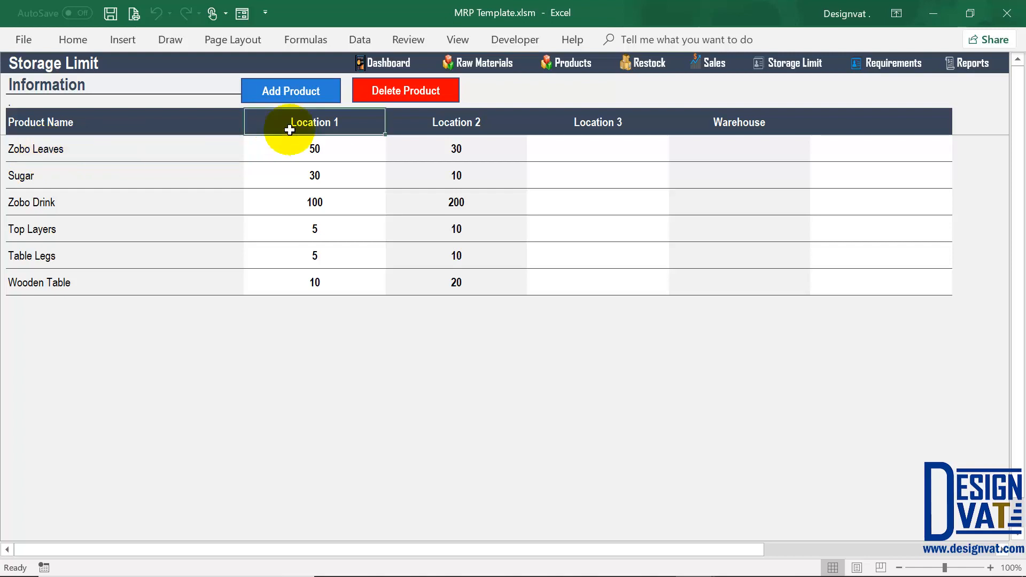
left_click(289, 148)
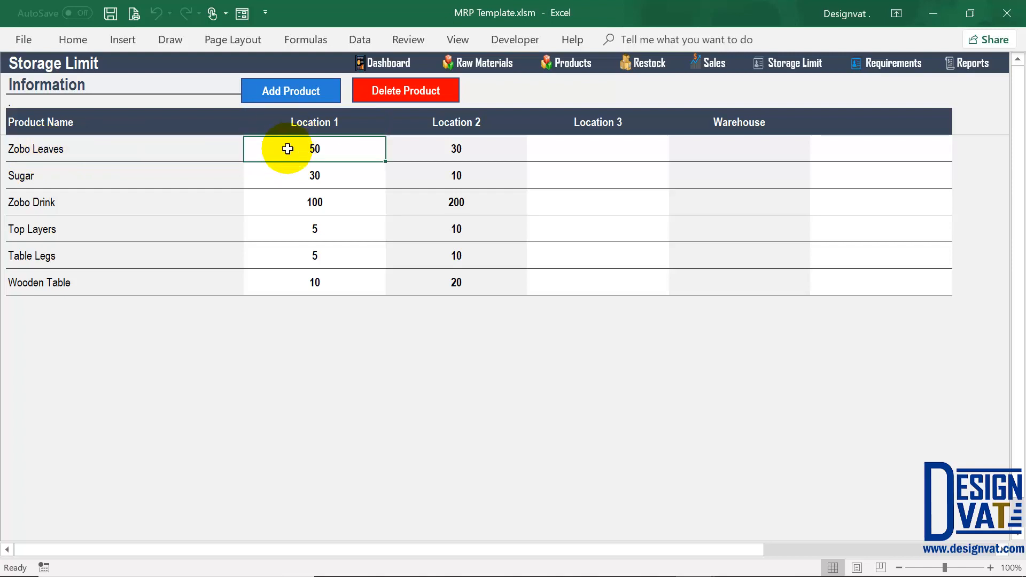
left_click(985, 75)
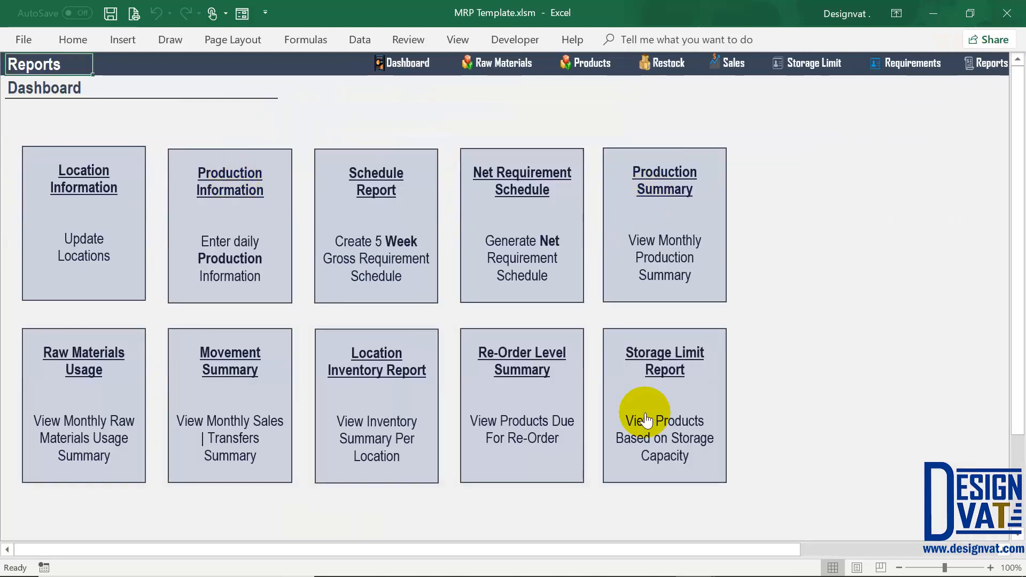
left_click(646, 420)
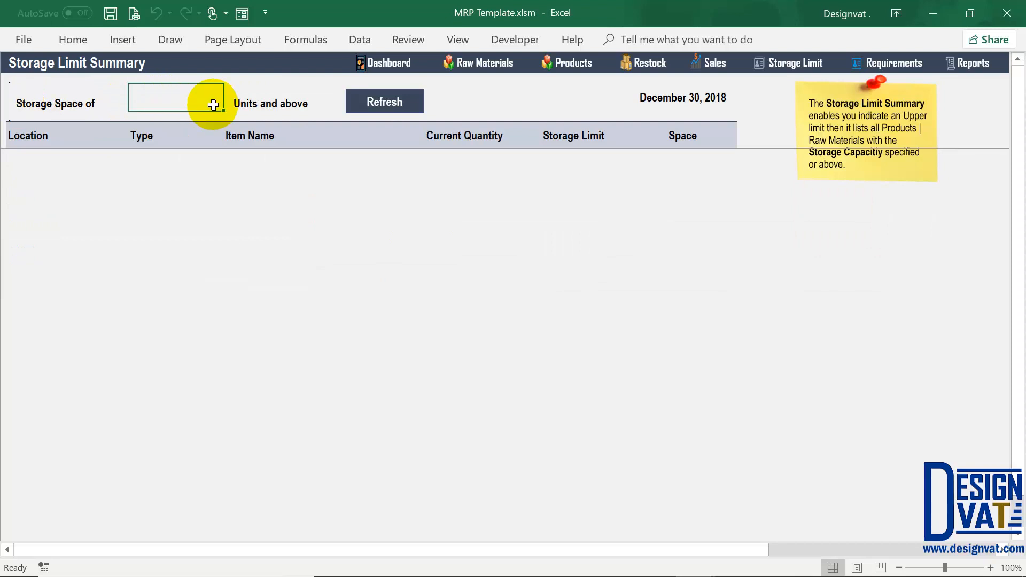
type("10")
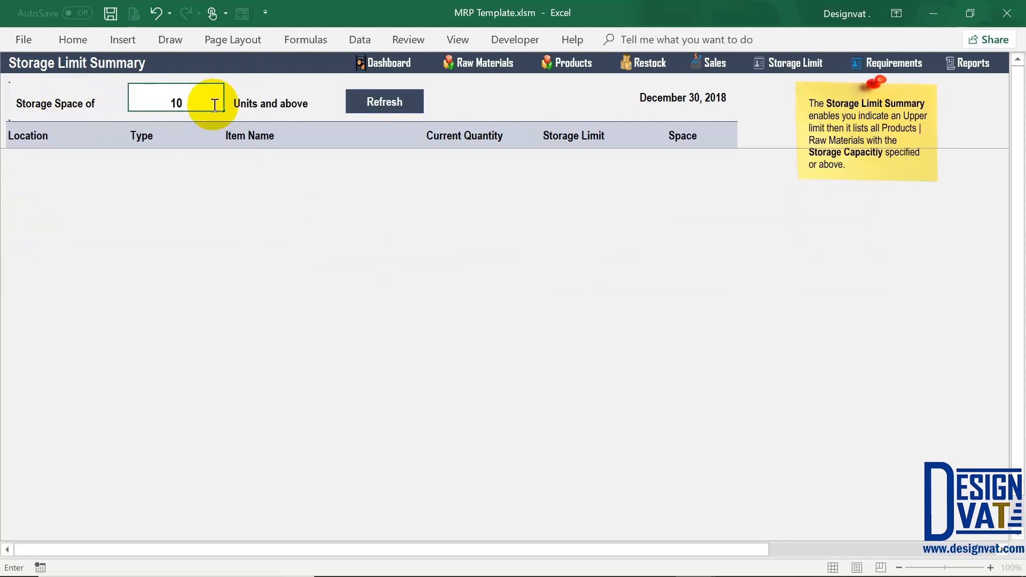
key("Return")
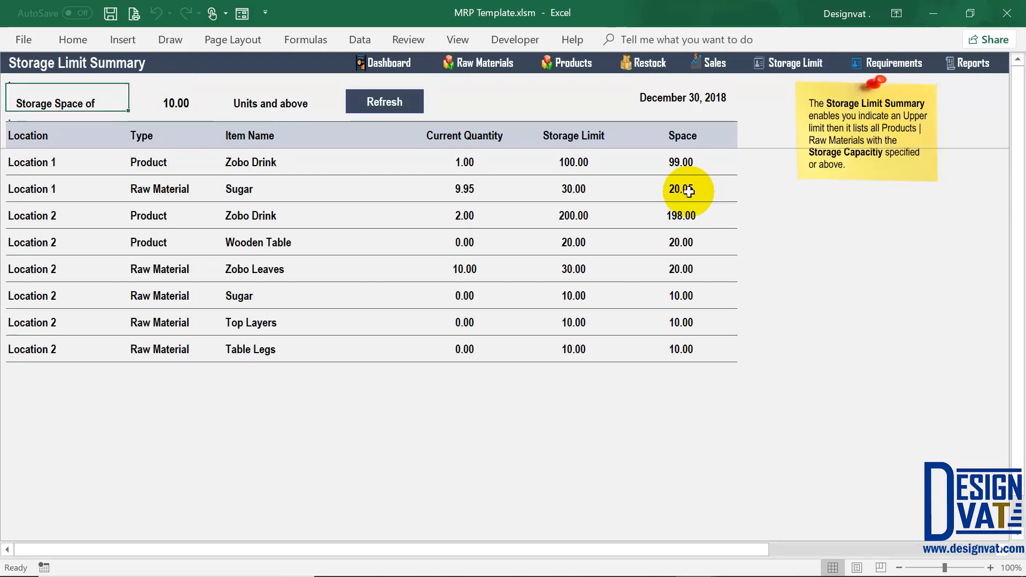
Examine Location 1's Zobo Drink row in the storage limit summary, checking its current quantity, storage limit and space
left_click(583, 163)
left_click(251, 163)
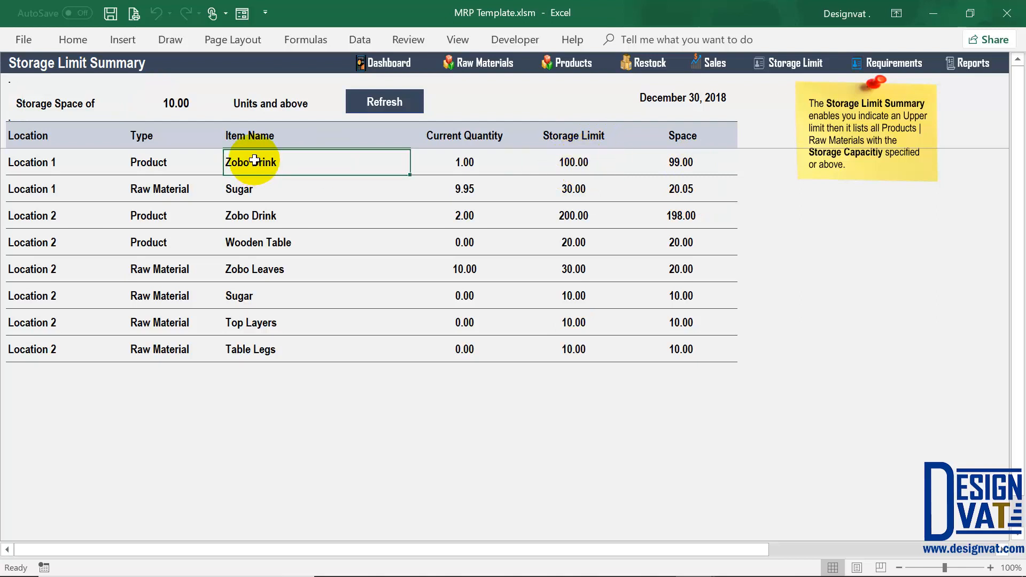
left_click(464, 162)
left_click(680, 158)
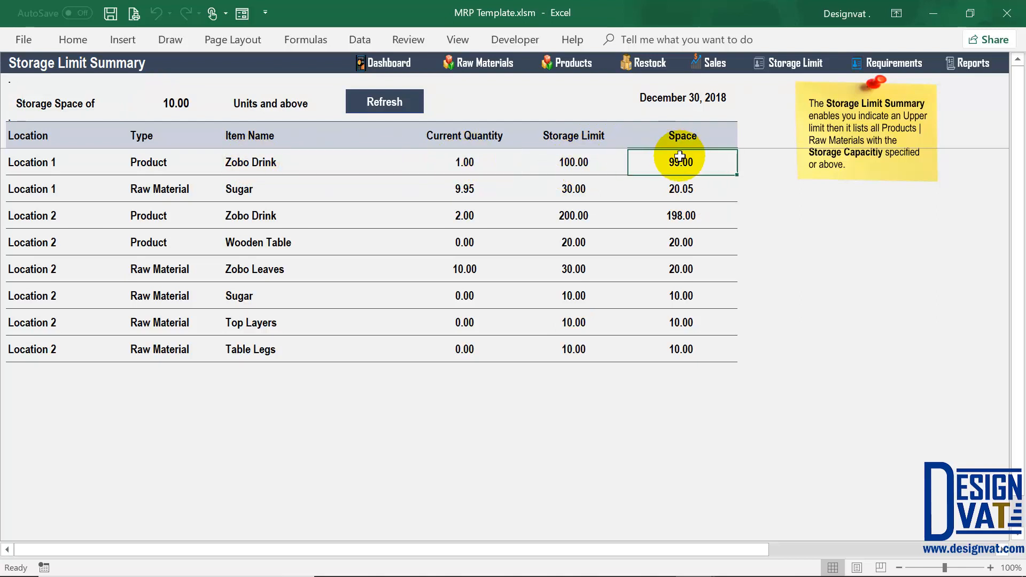
left_click(582, 161)
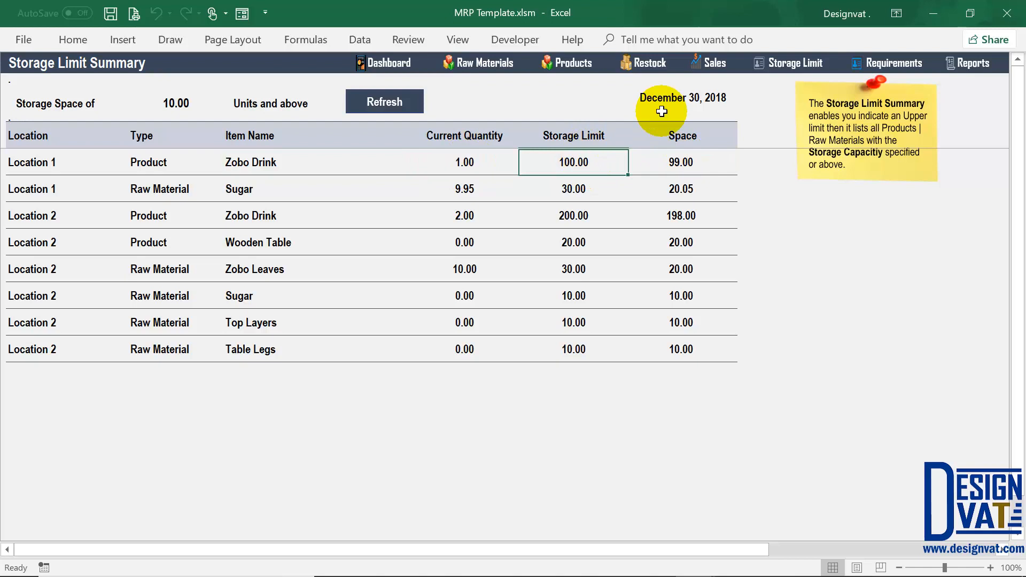
Look up Zobo Drink's Location 1 limit in the storage limit information, then return to the Storage Limit Report
left_click(815, 65)
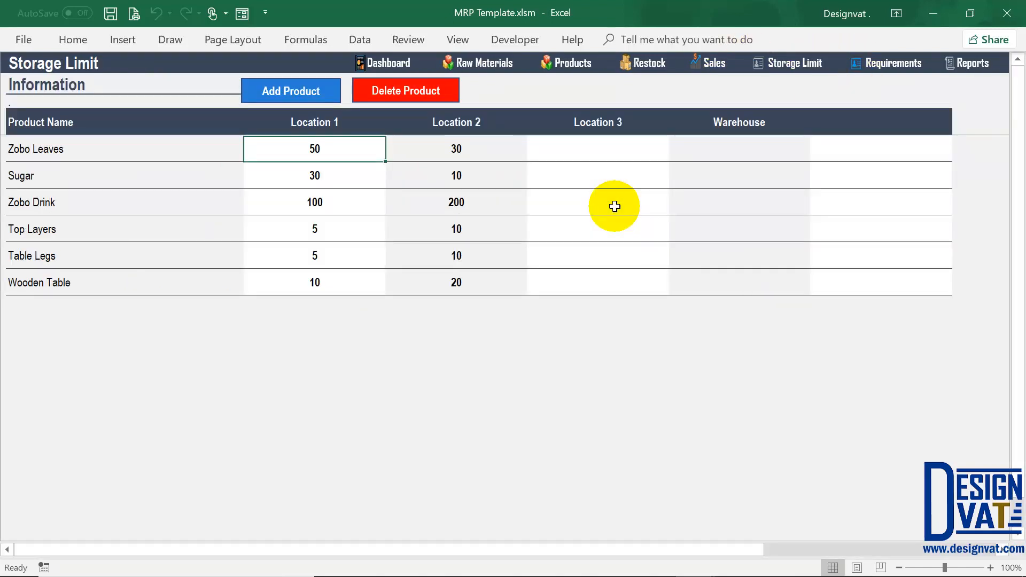
left_click_drag(355, 211, 39, 201)
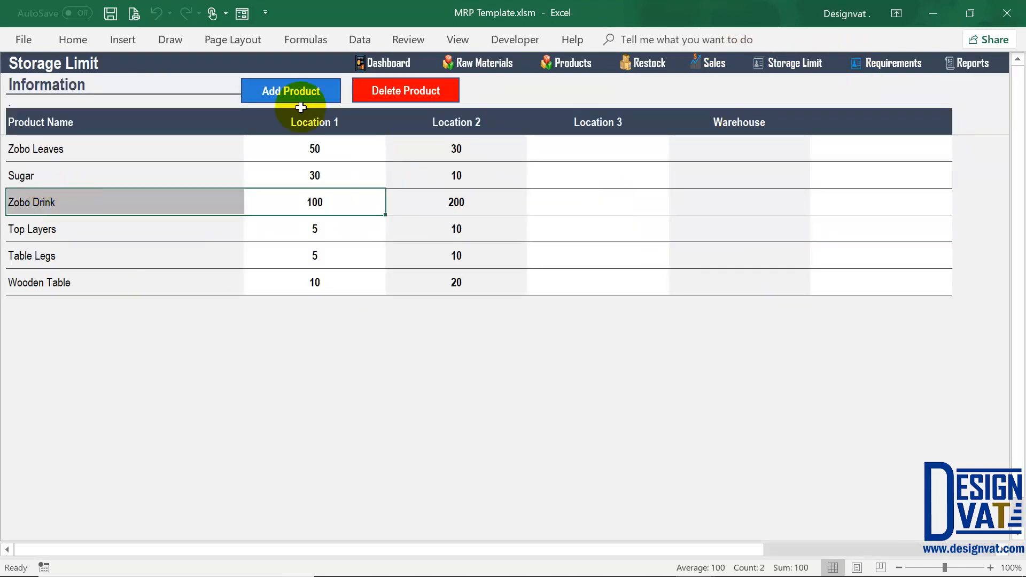
left_click_drag(313, 120, 324, 202)
left_click(325, 201)
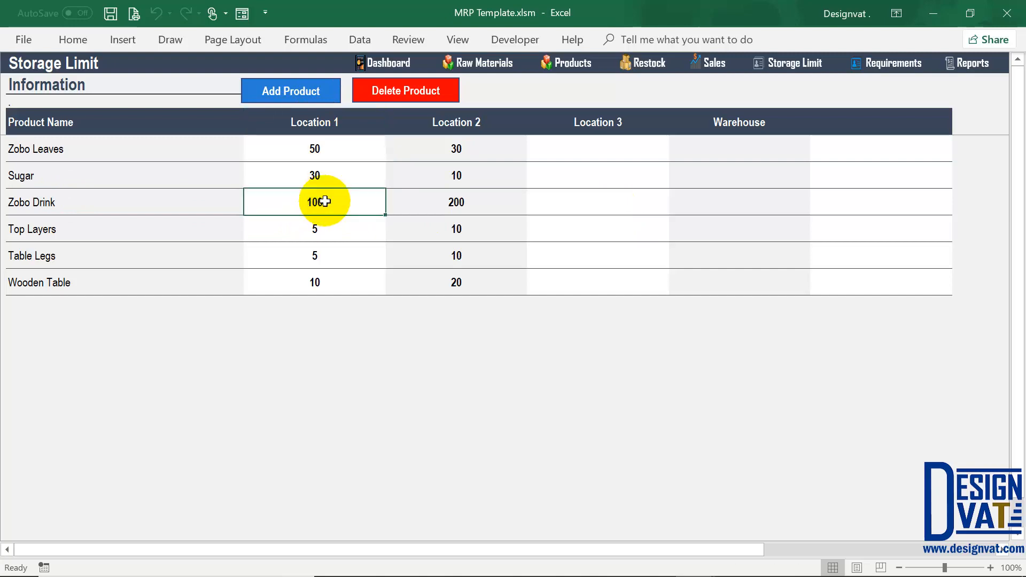
left_click(972, 62)
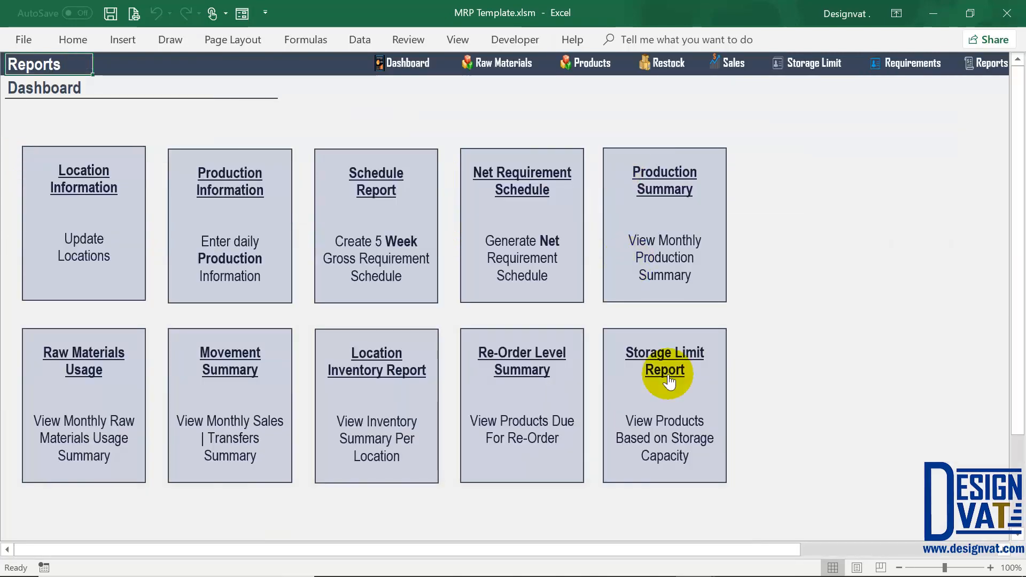
left_click(660, 348)
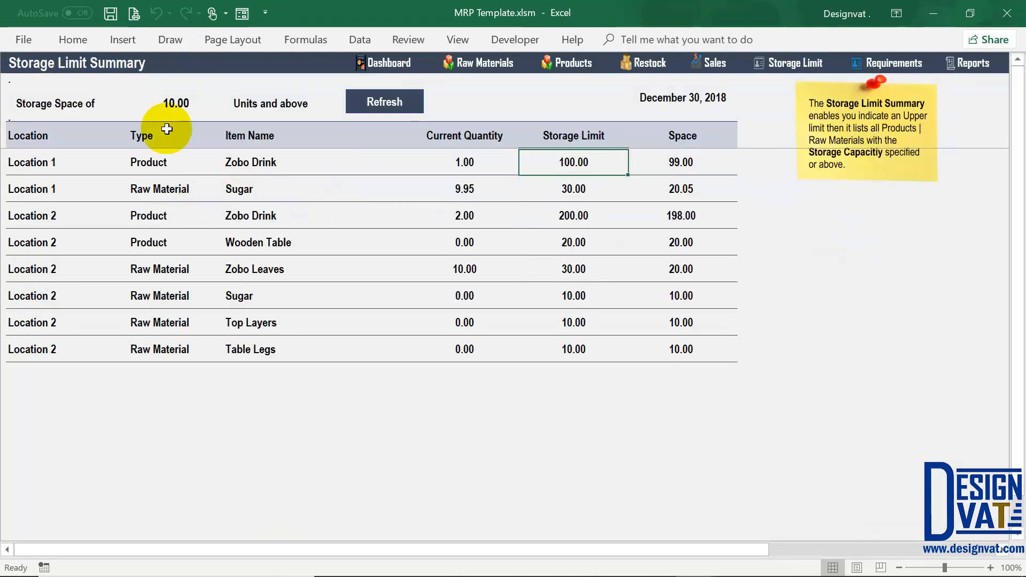
Set the storage space threshold to 1000 units and refresh the storage limit summary
left_click(172, 102)
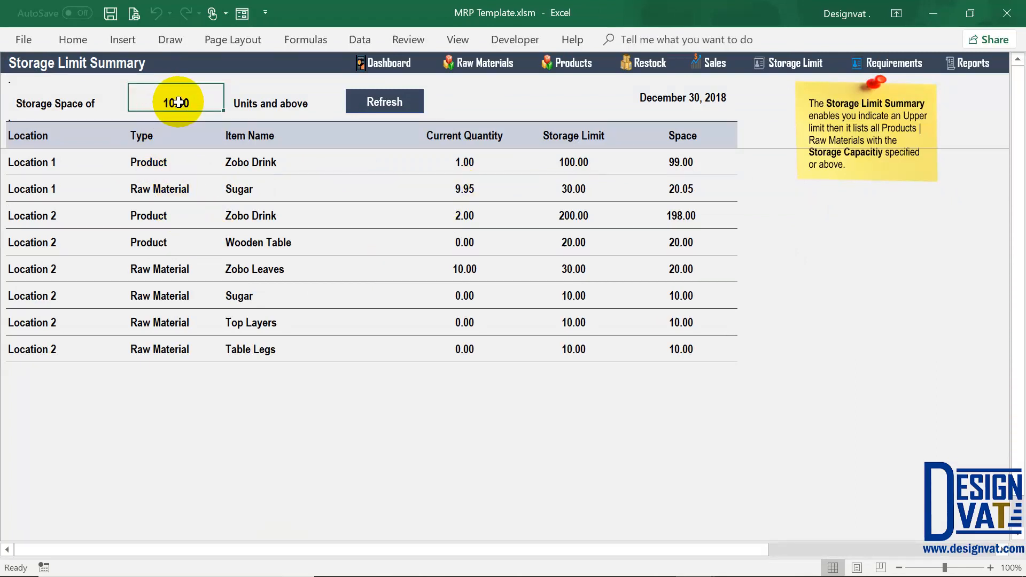
type("10")
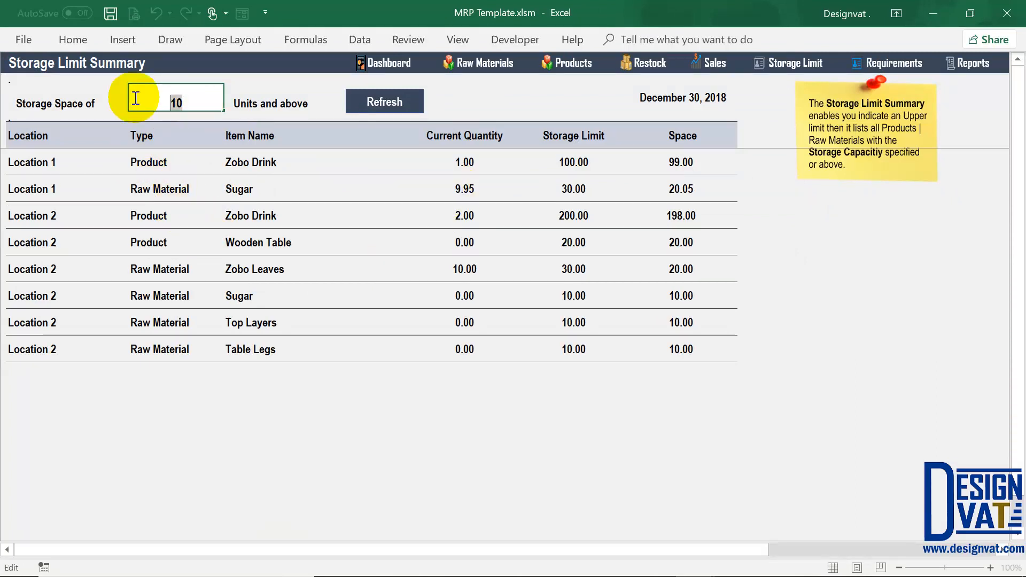
type("000")
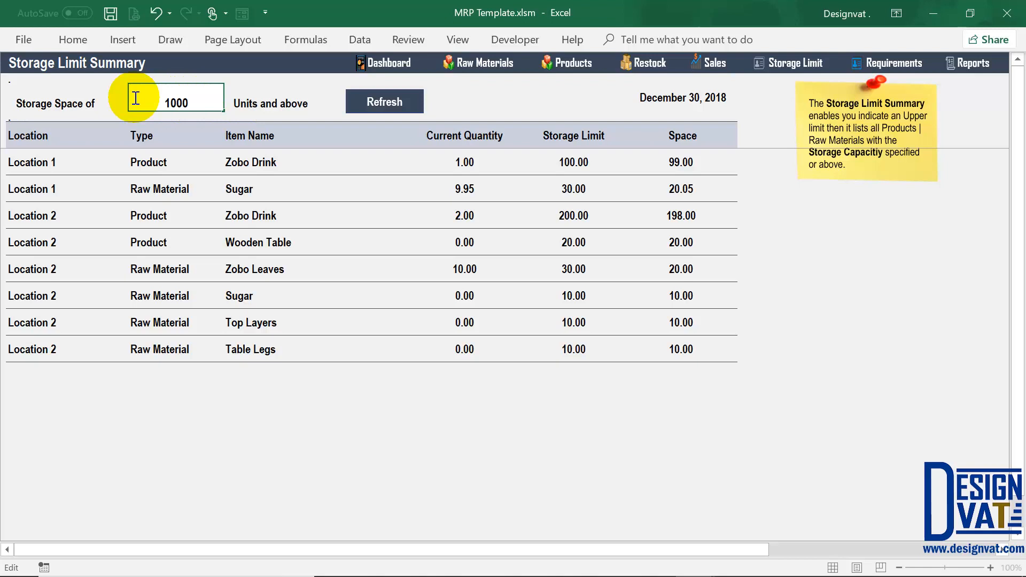
key("Return")
left_click(369, 101)
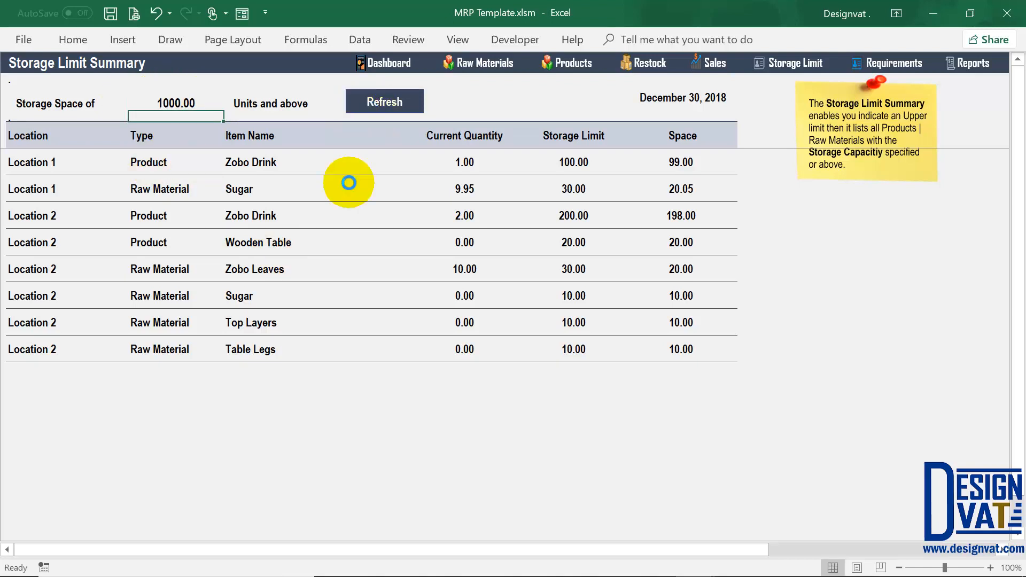
Set the storage space threshold back to 10 units and refresh the summary
left_click(178, 102)
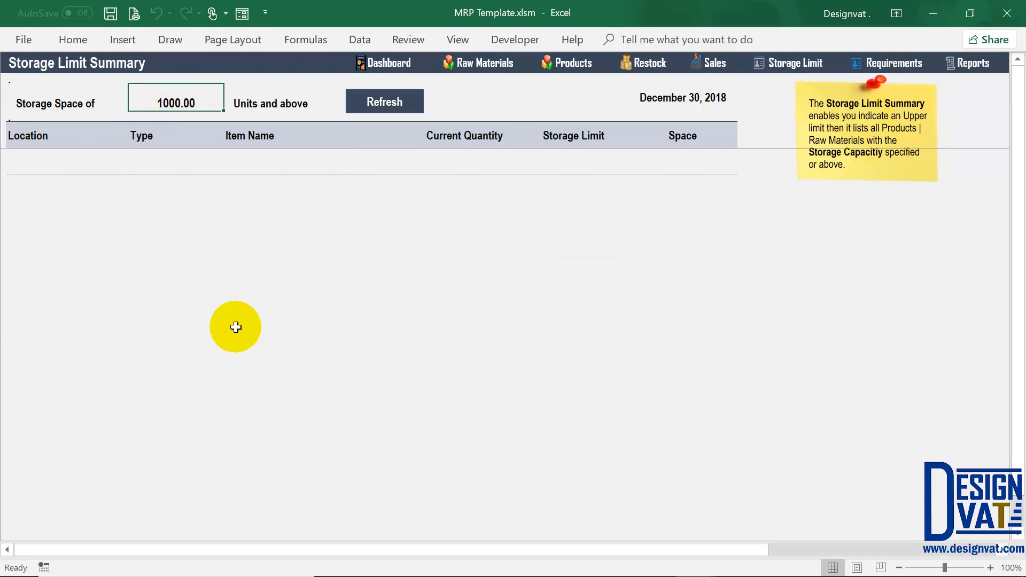
type("1")
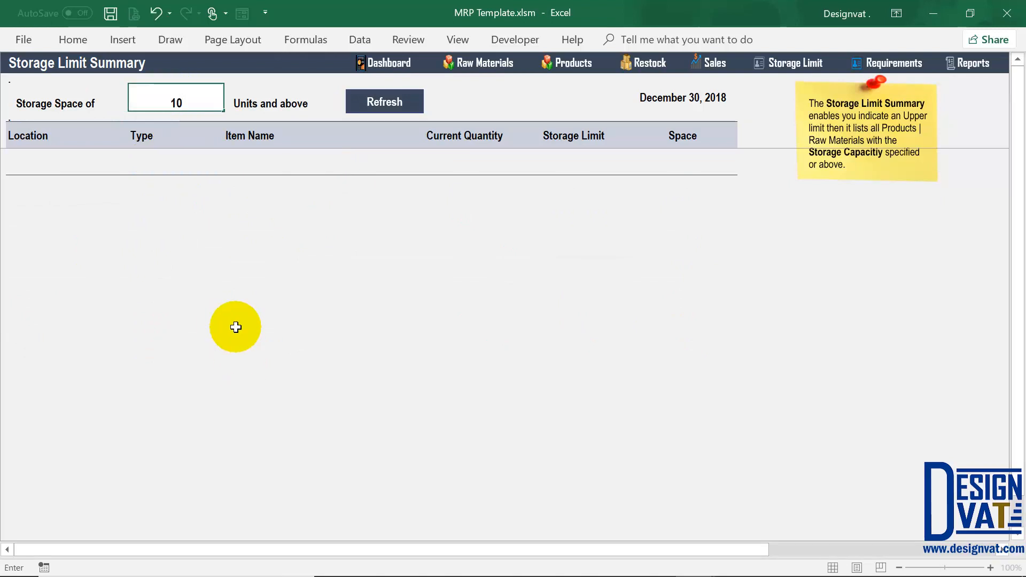
type("0")
key("Return")
left_click(402, 102)
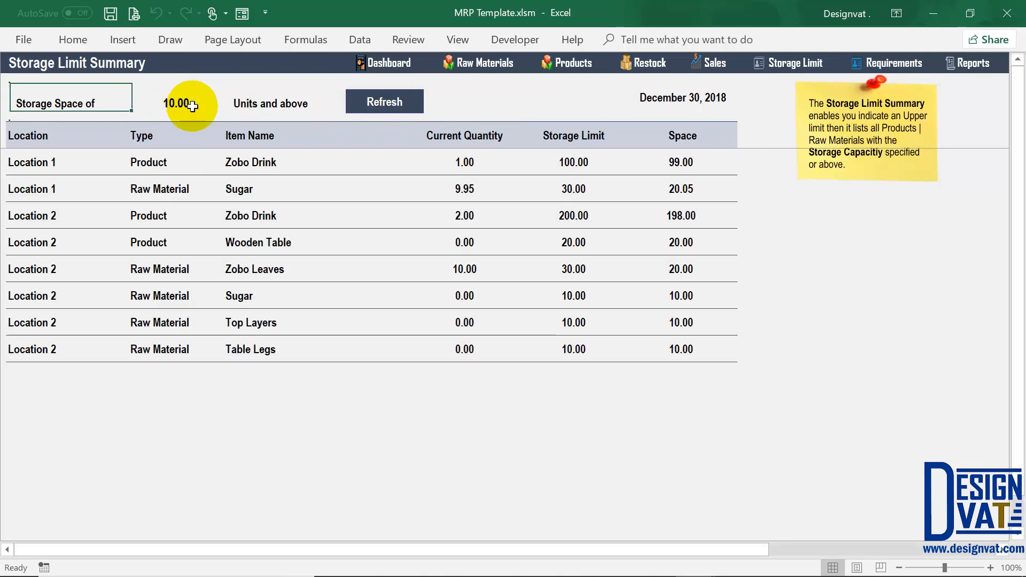
Review the storage space threshold together with the Location 1 Zobo Drink and Sugar entries it lists
left_click(191, 105)
left_click(267, 160)
left_click(256, 188)
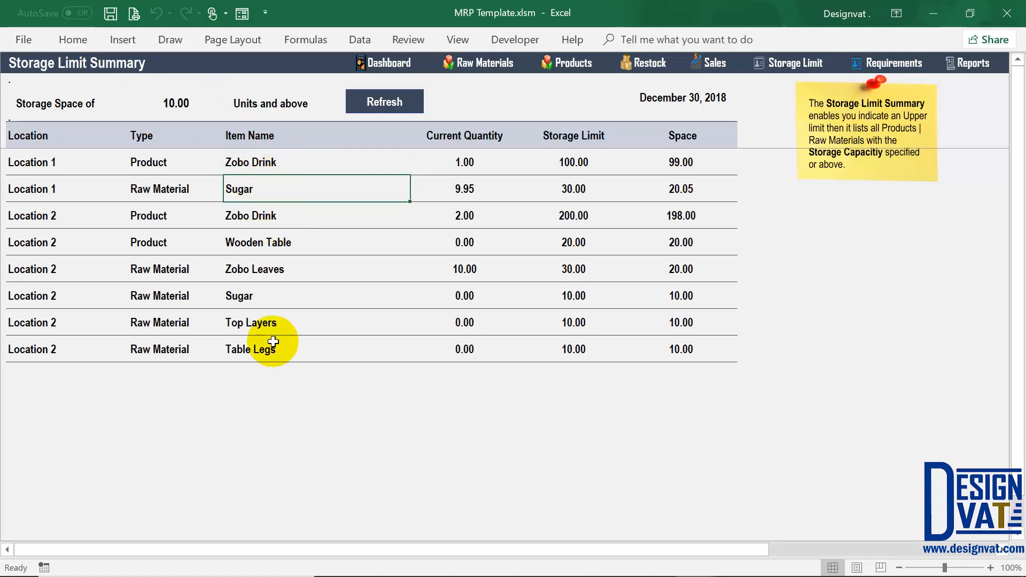
left_click(91, 104)
left_click(182, 104)
left_click(302, 101)
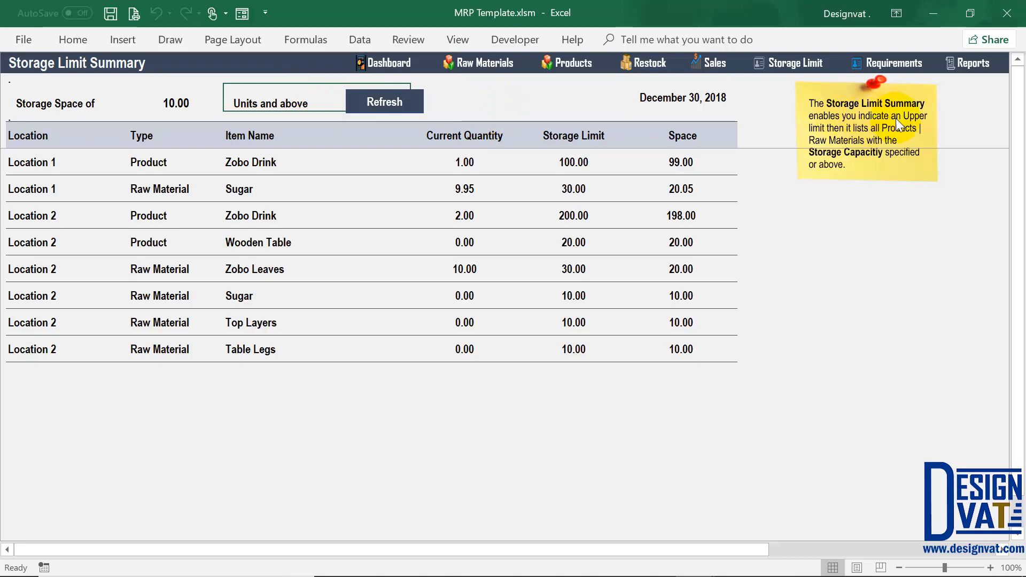
Check the listed item types, then compare the available space of Wooden Table and Zobo Leaves at Location 2
left_click(166, 105)
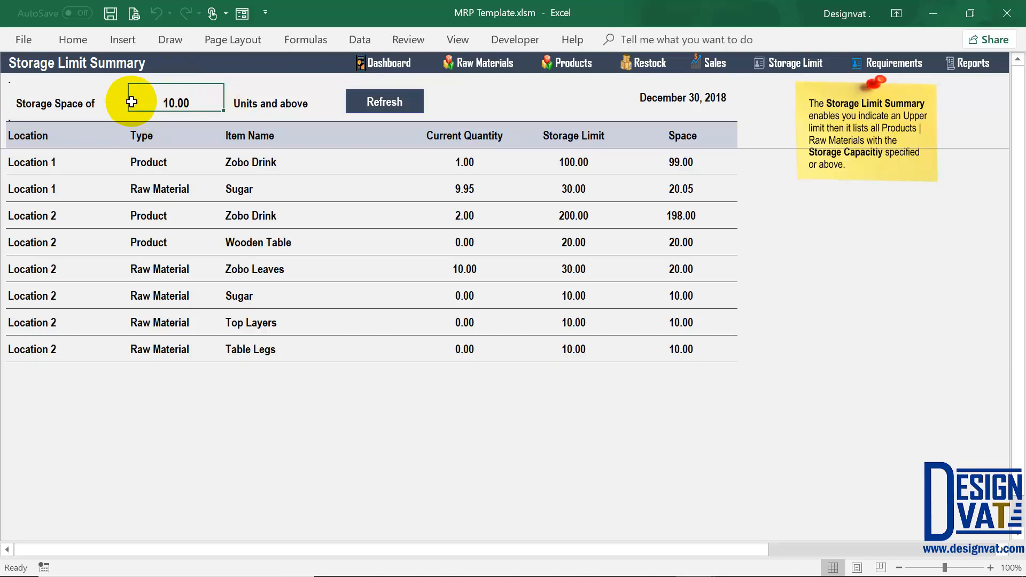
left_click_drag(144, 160, 161, 334)
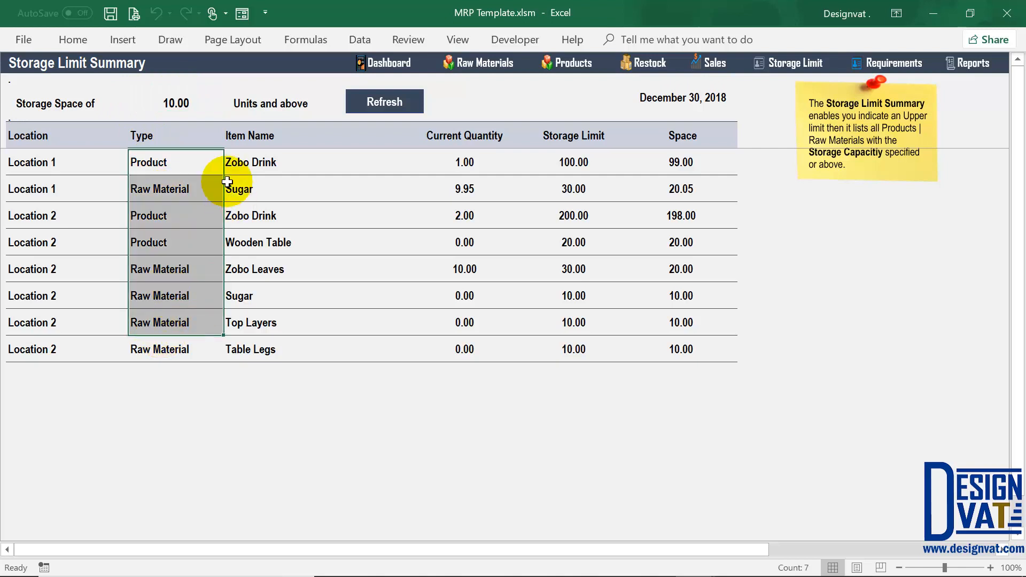
left_click(417, 245)
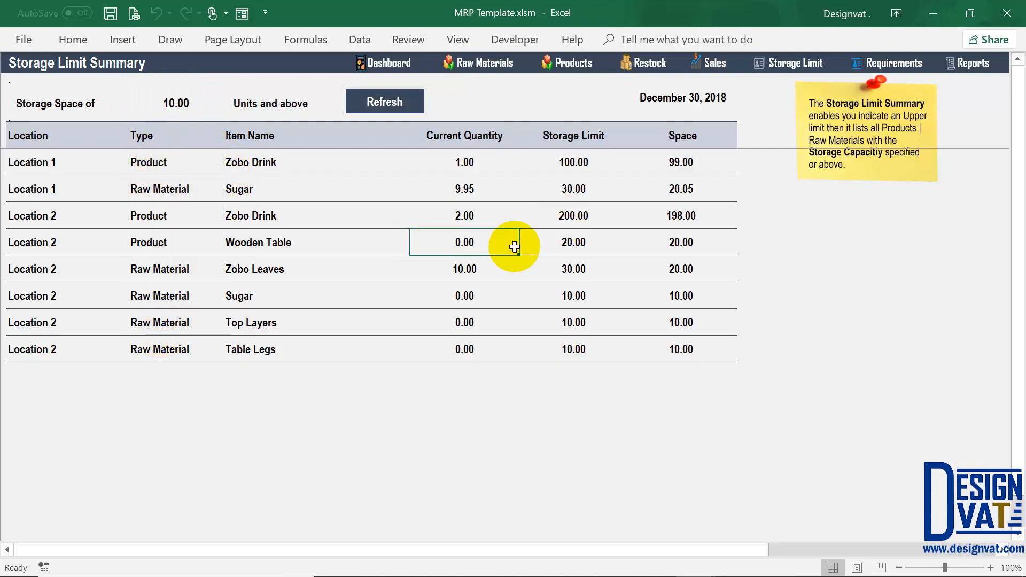
left_click(681, 267)
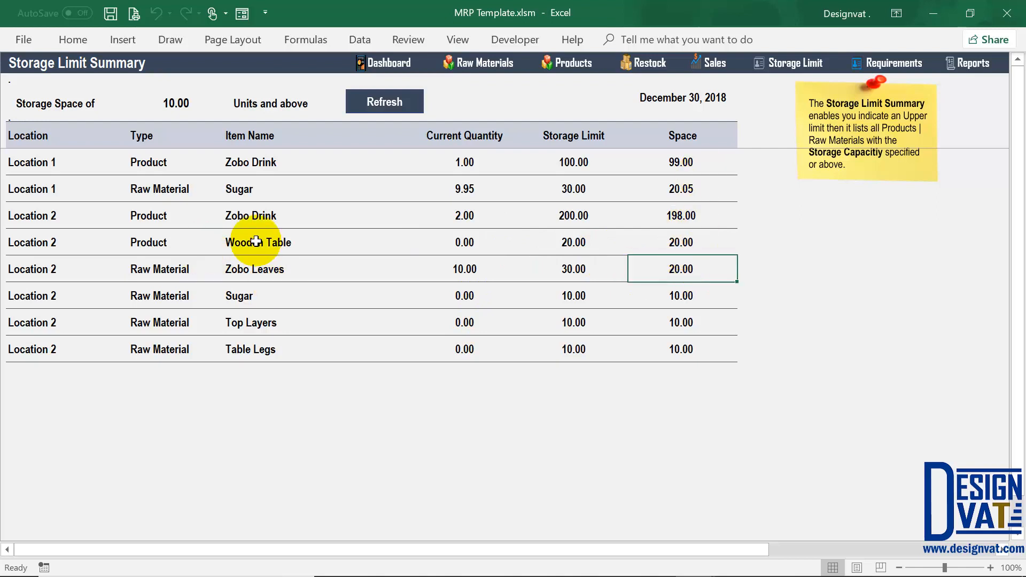
left_click_drag(256, 241, 693, 269)
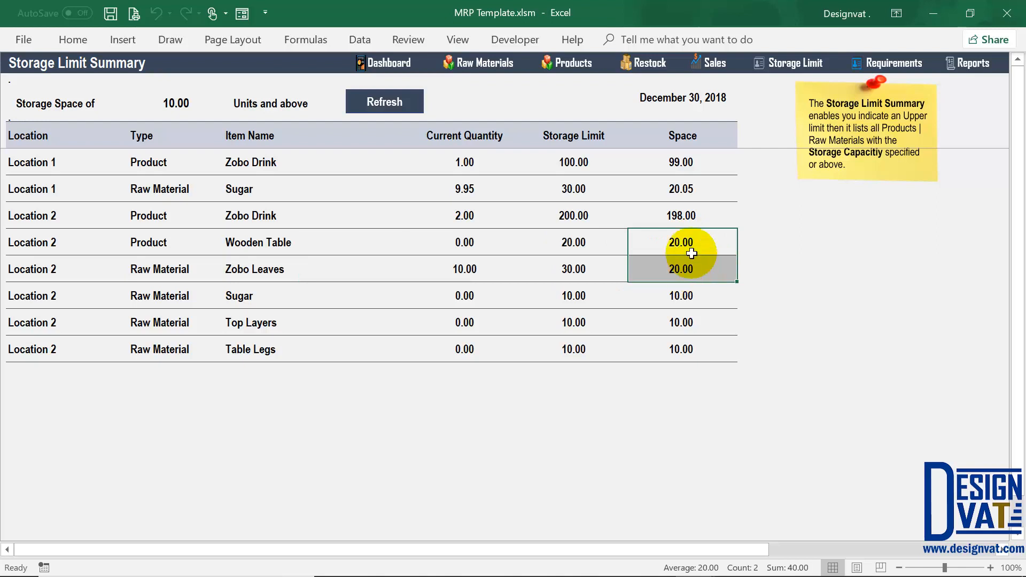
Set the storage space threshold to 25 units, mark the rows below it and refresh the summary
left_click(176, 102)
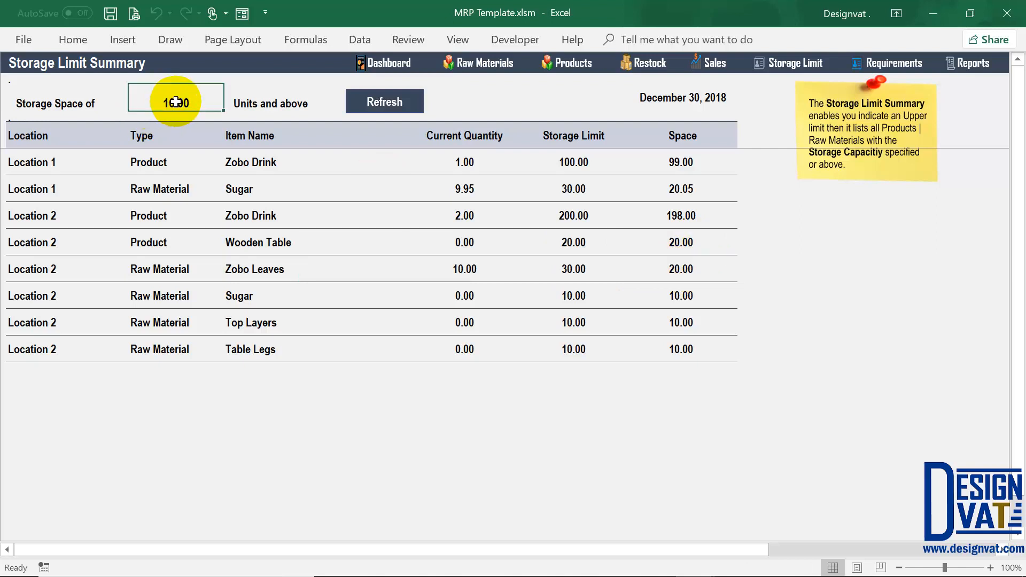
type("25")
key("Return")
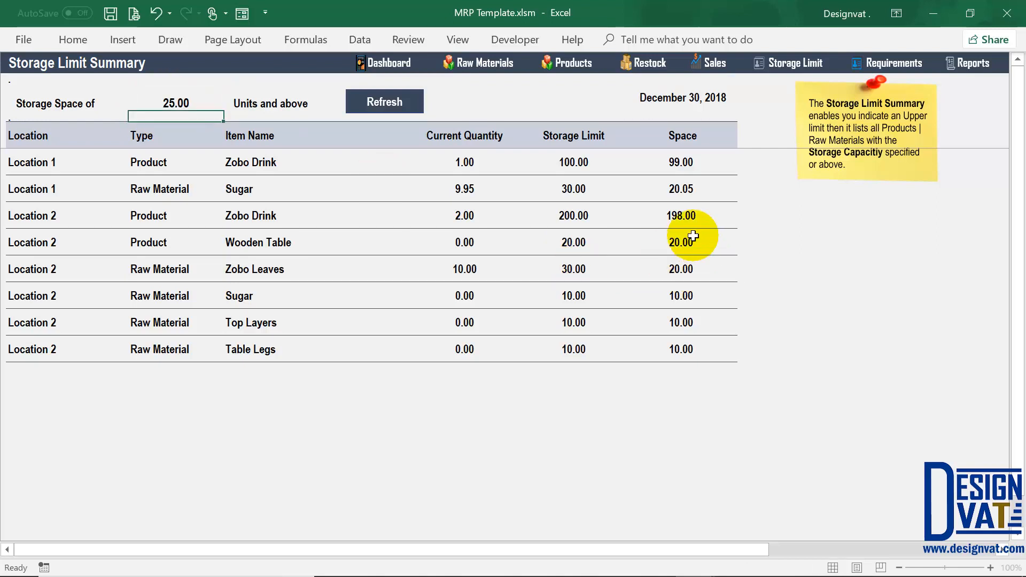
left_click_drag(693, 236, 486, 350)
left_click_drag(684, 188, 479, 197)
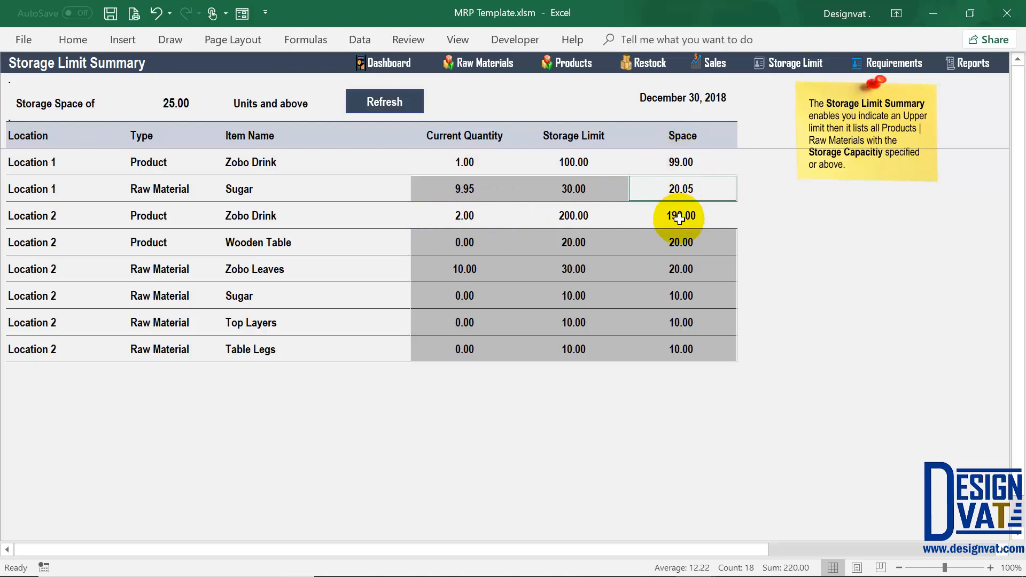
left_click(385, 101)
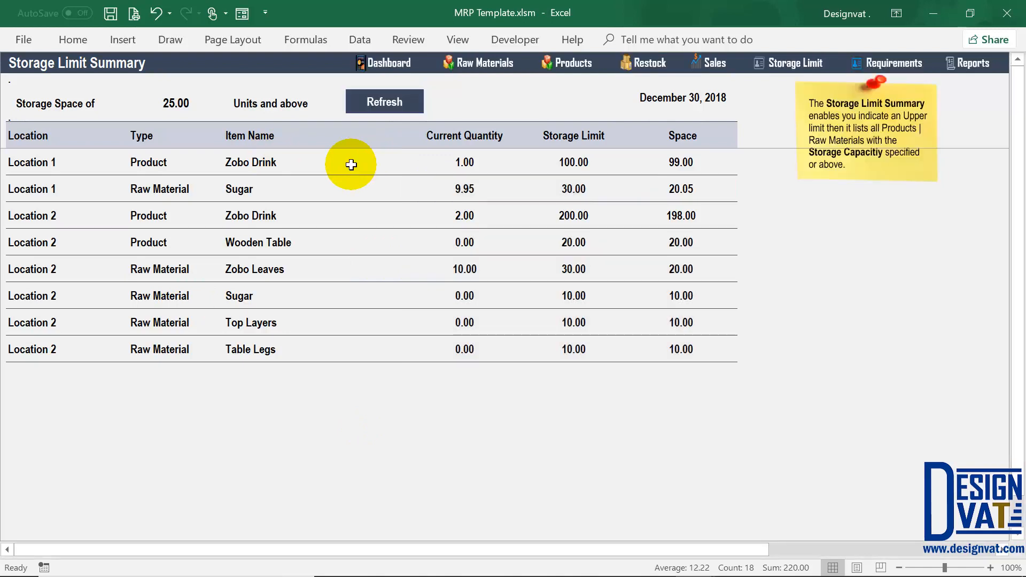
Check the available space and item names of the entries remaining in the summary for Location 1 and Location 2
left_click(673, 168)
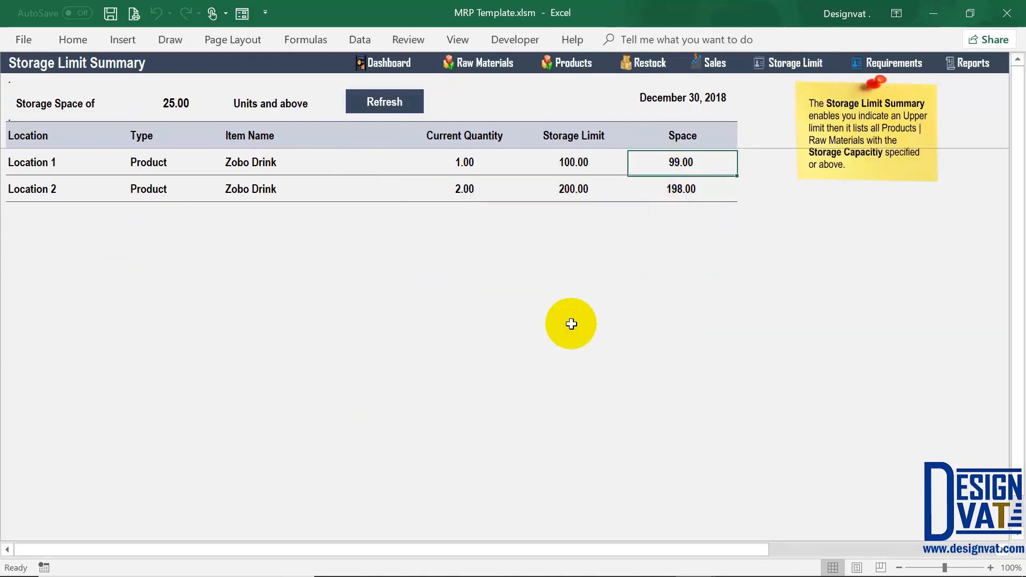
key("Down")
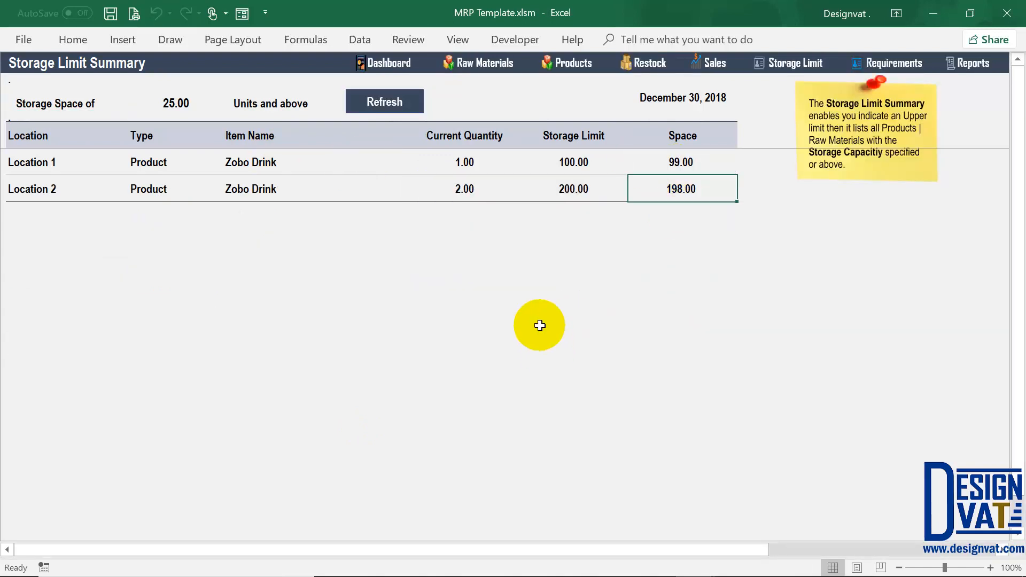
left_click_drag(251, 162, 248, 190)
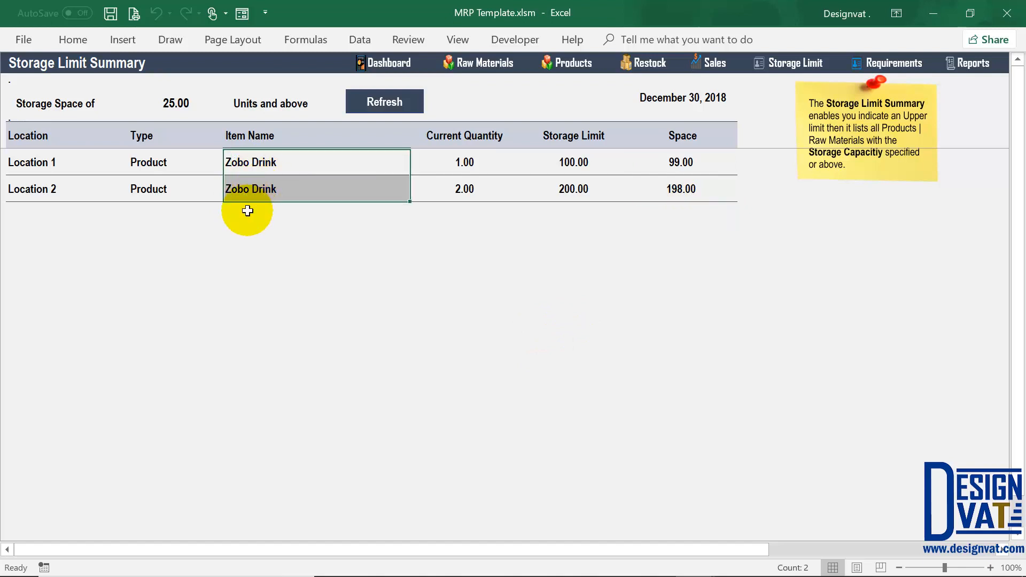
Leave the storage limit summary and open the Whatif Summary from the Reports dashboard
left_click(170, 105)
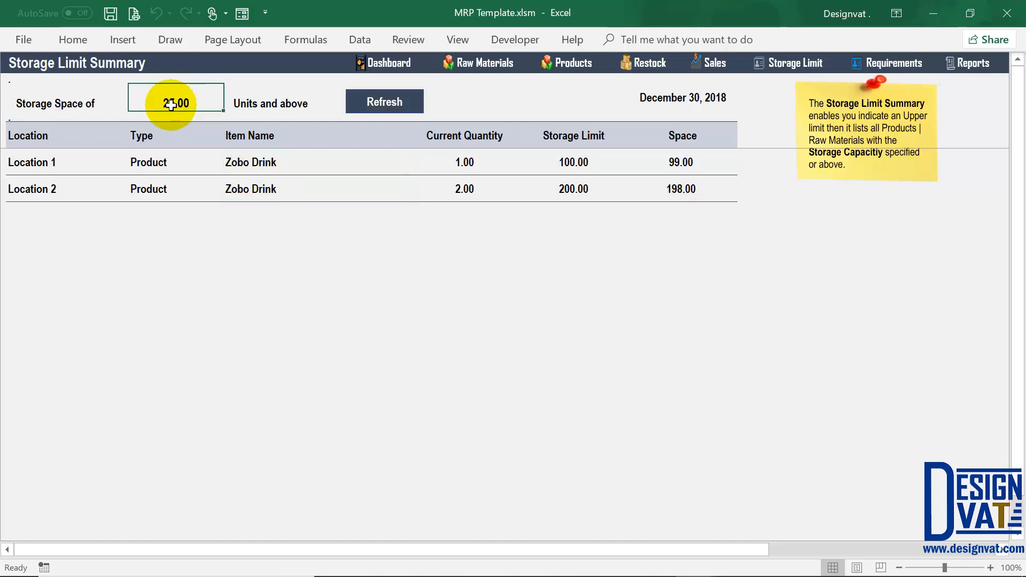
left_click(968, 63)
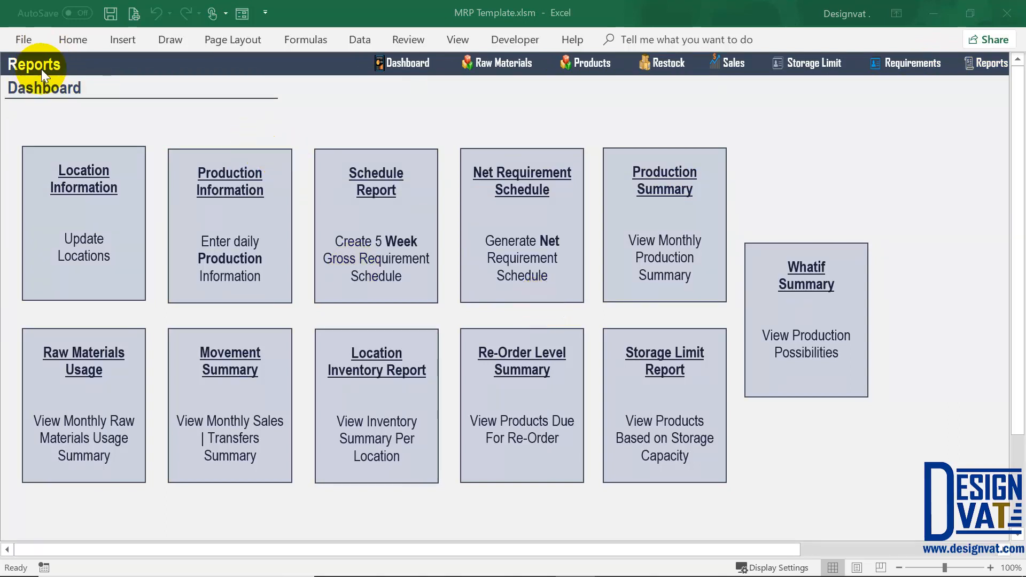
left_click(808, 295)
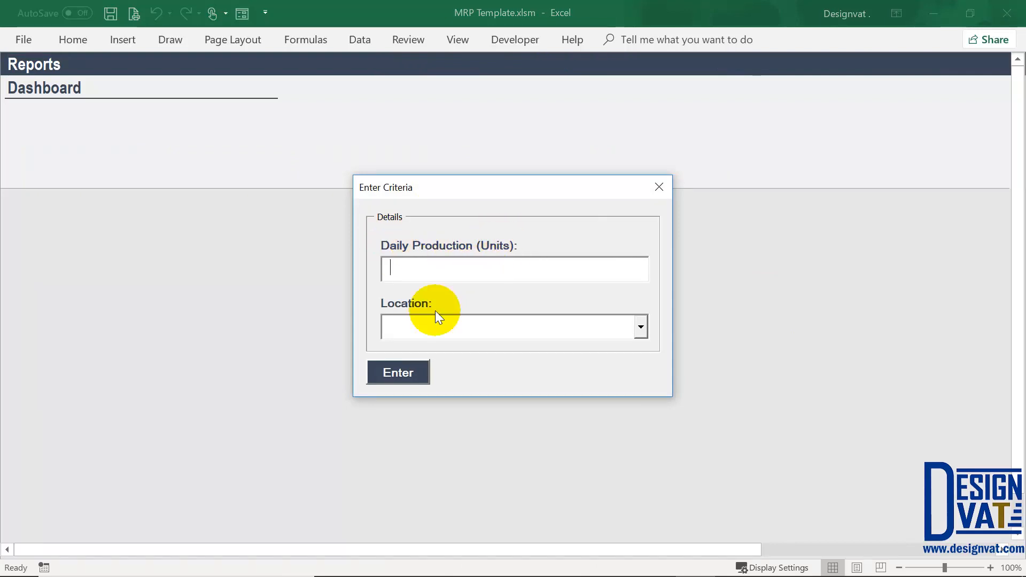
Generate the what-if analysis for a daily production of 4 units at Location 1
left_click(641, 327)
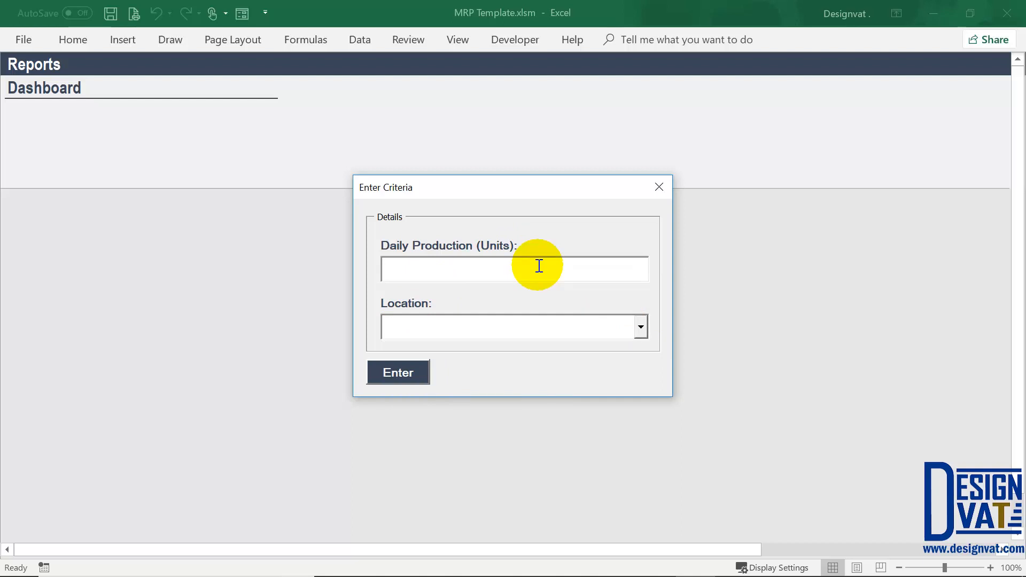
left_click(517, 265)
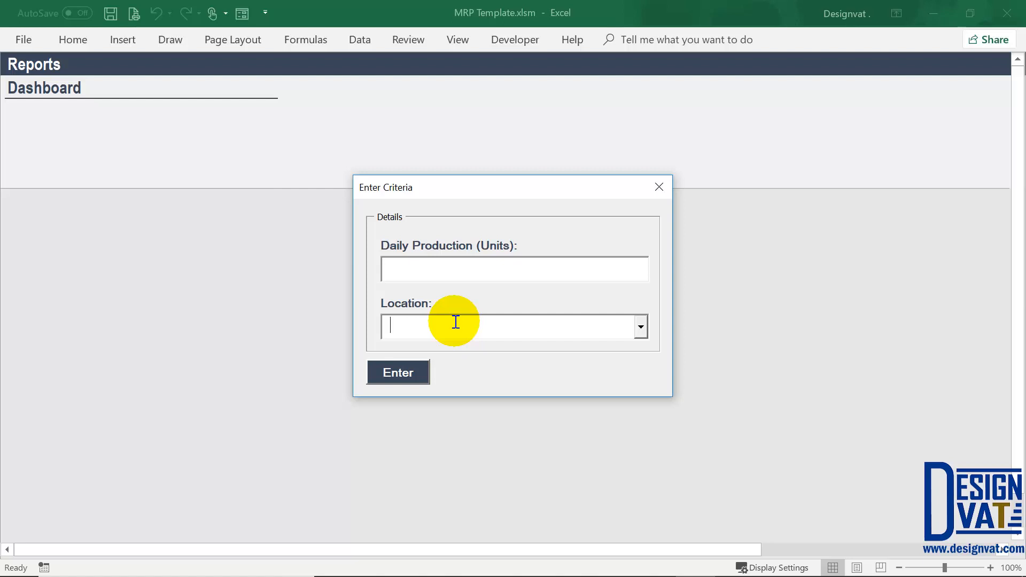
left_click(440, 270)
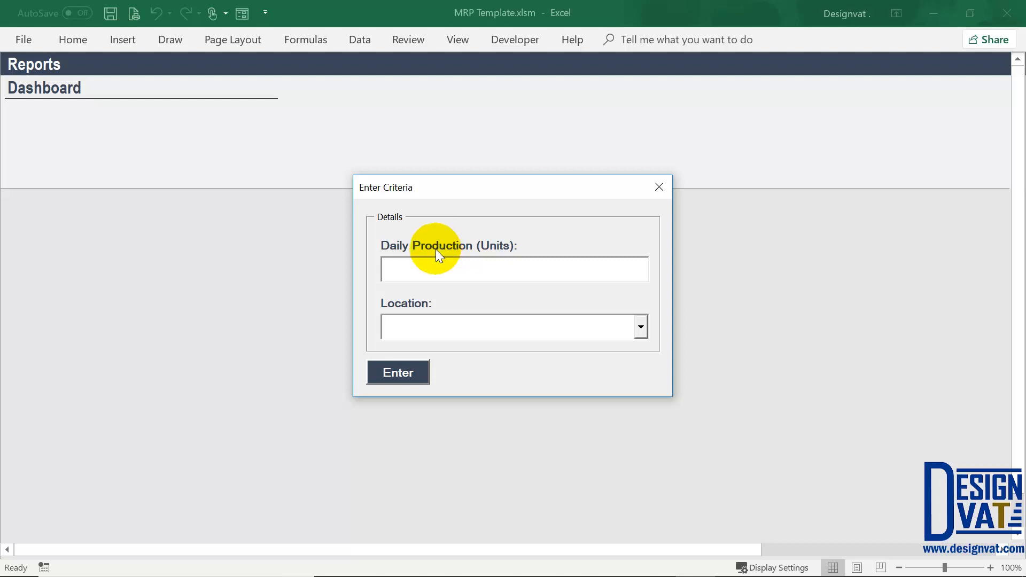
type("4")
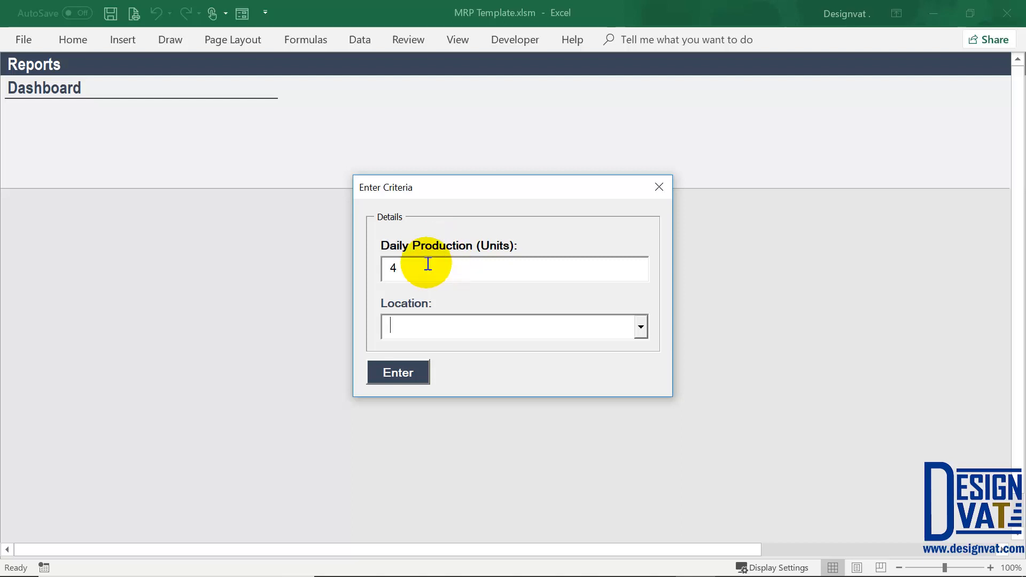
left_click_drag(426, 263, 379, 263)
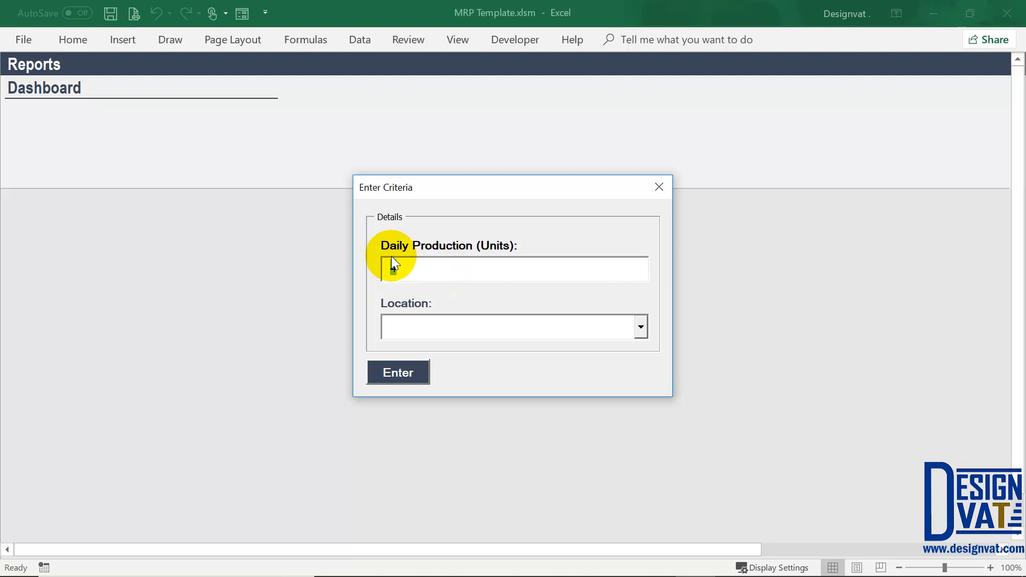
key("Tab")
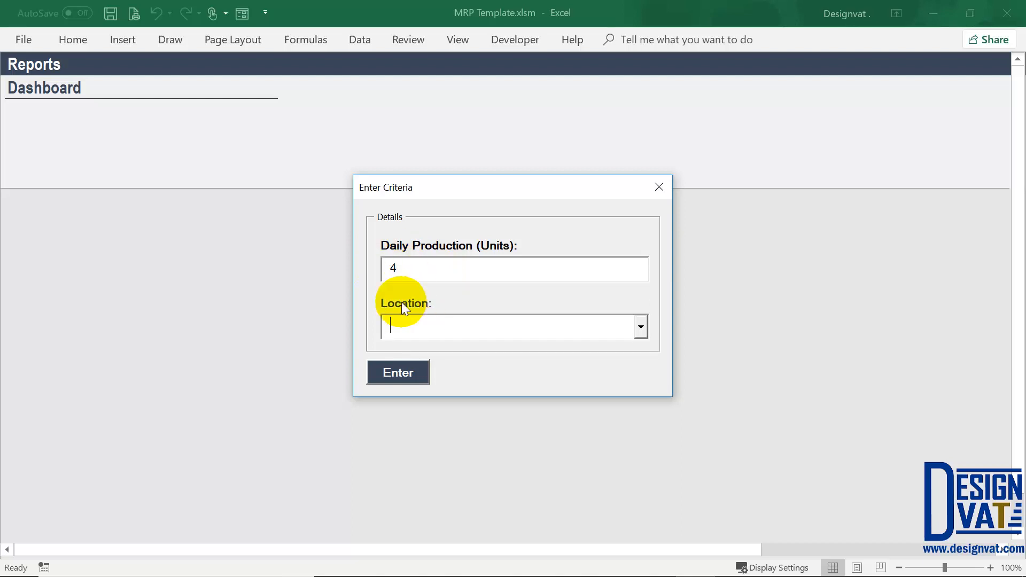
left_click(640, 328)
left_click(483, 347)
left_click(396, 382)
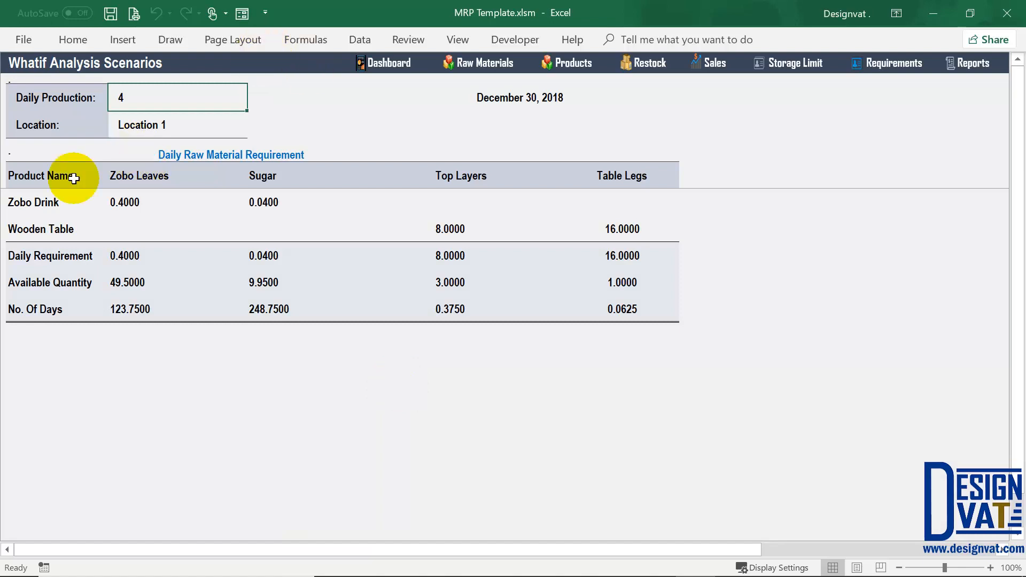
Review the product names and the raw material headings from Zobo Leaves to Table Legs
left_click_drag(57, 177, 48, 229)
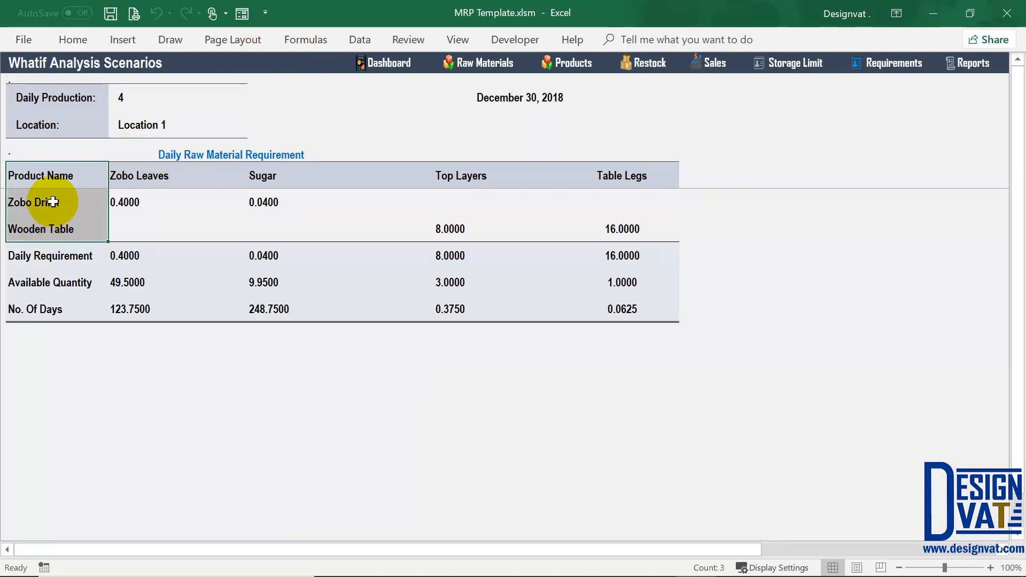
left_click(53, 202)
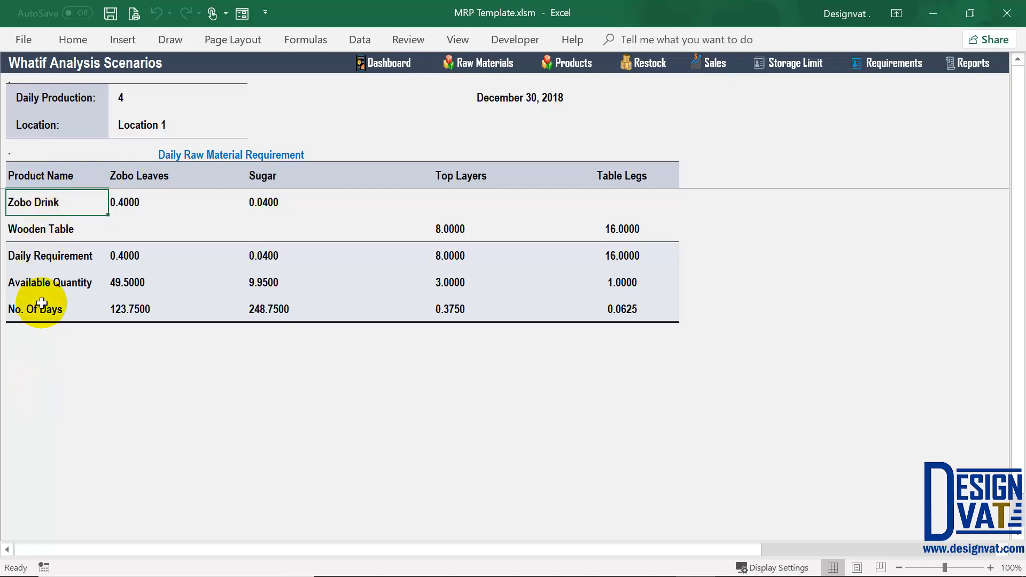
left_click(163, 177)
left_click_drag(163, 177, 635, 183)
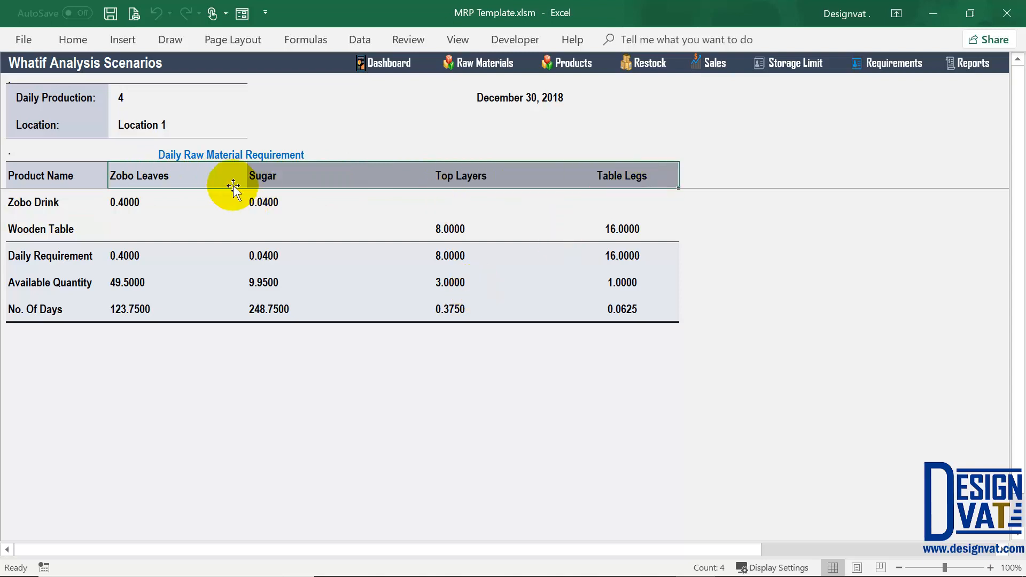
left_click(633, 180)
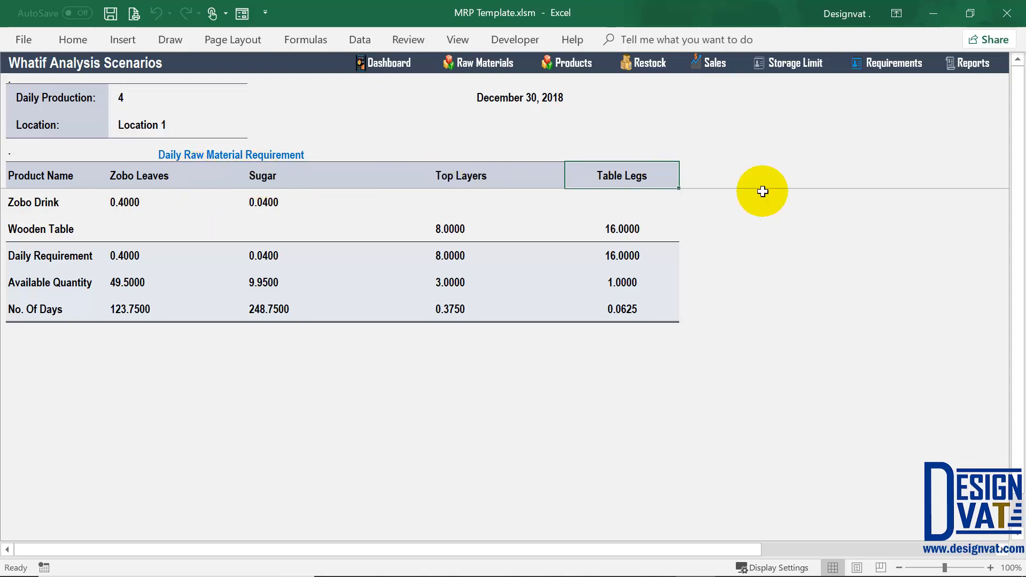
Check the daily Zobo Leaves requirement for Zobo Drink against the daily production figure
left_click(134, 202)
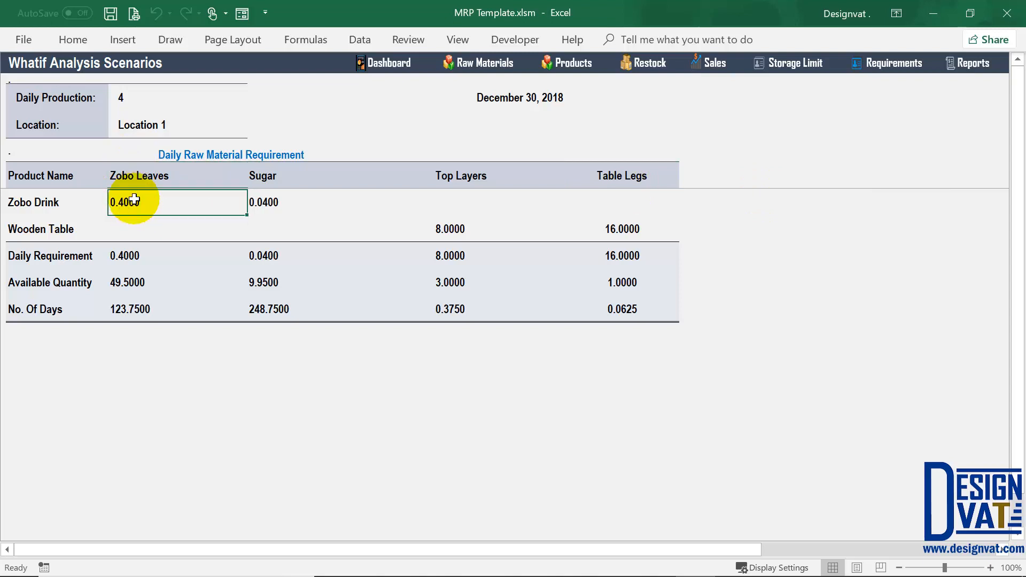
left_click(184, 153)
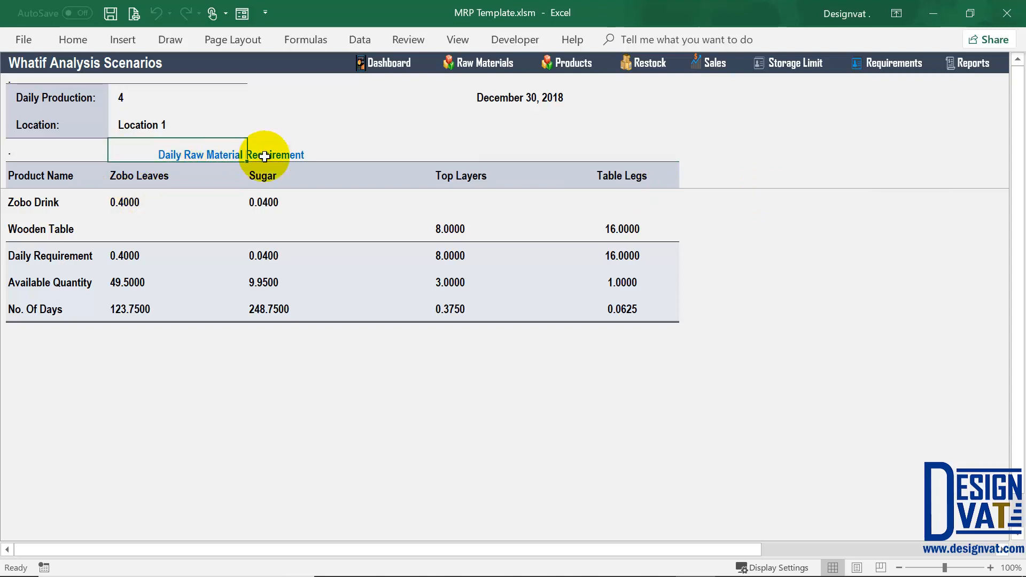
left_click(160, 198)
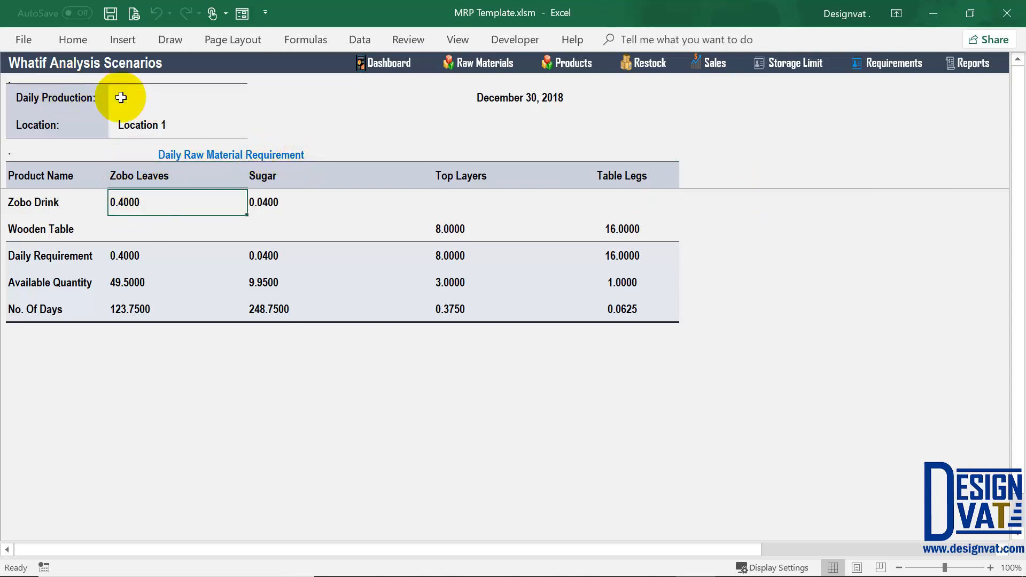
left_click(134, 97)
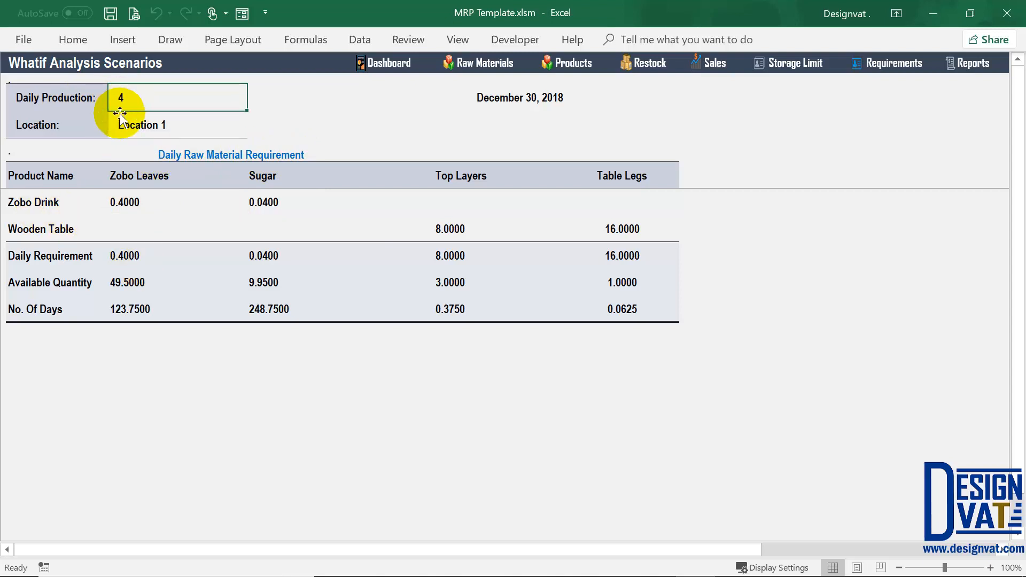
left_click(126, 201)
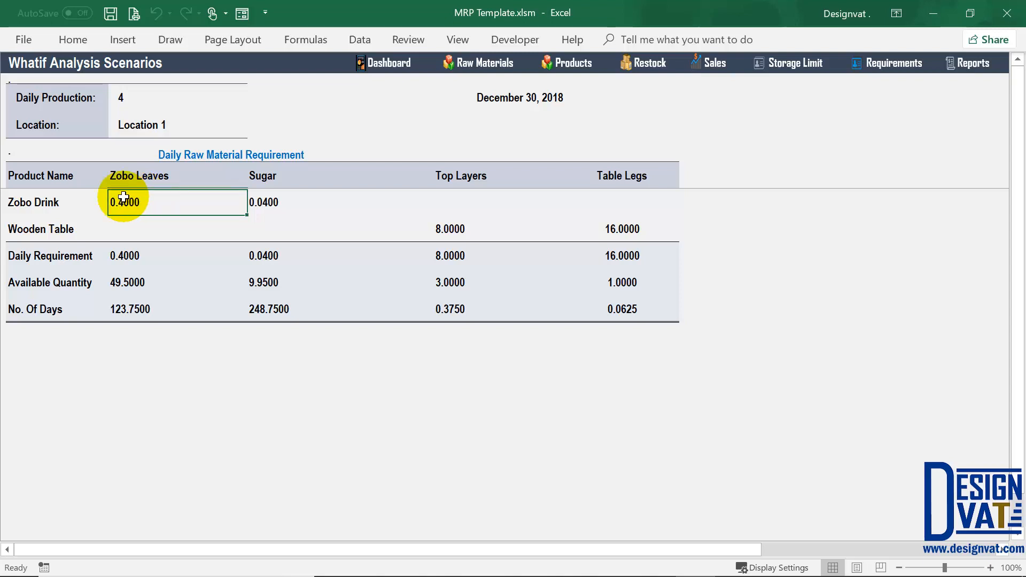
Check Zobo Drink's Zobo Leaves and Sugar requirements together with the daily production, then look at the Wooden Table product
left_click(43, 202)
left_click(276, 201)
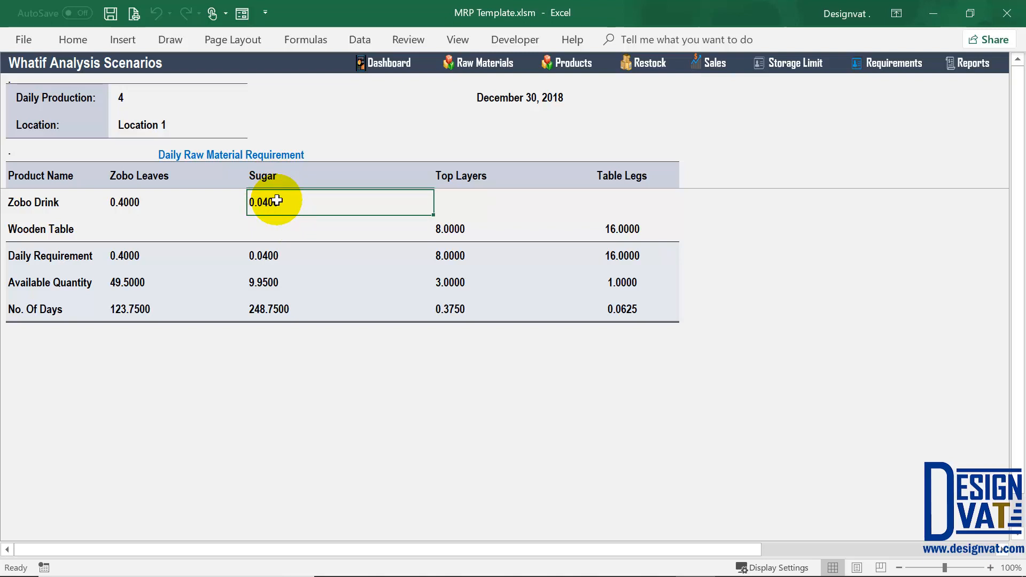
left_click_drag(137, 202, 273, 200)
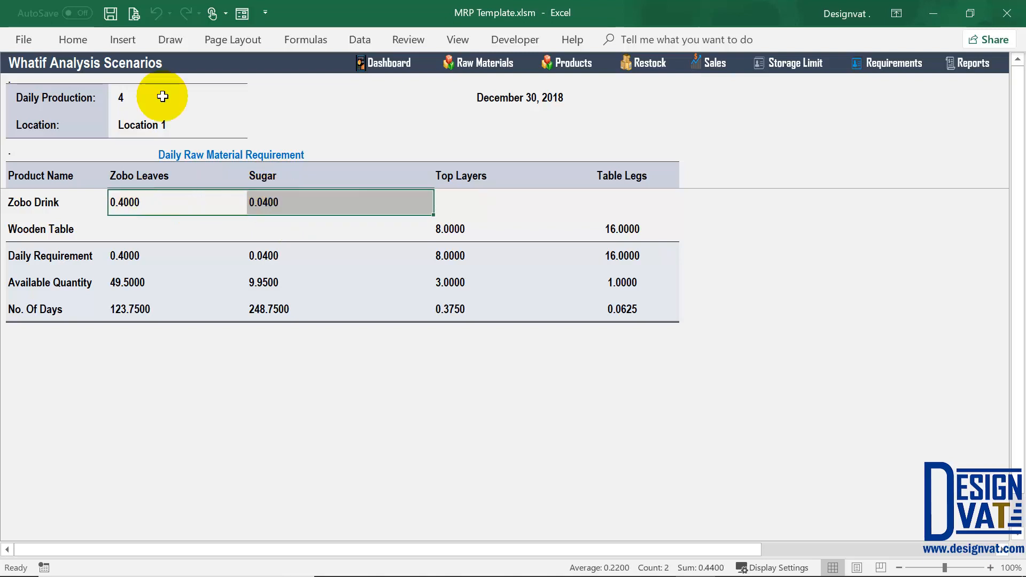
left_click(148, 174)
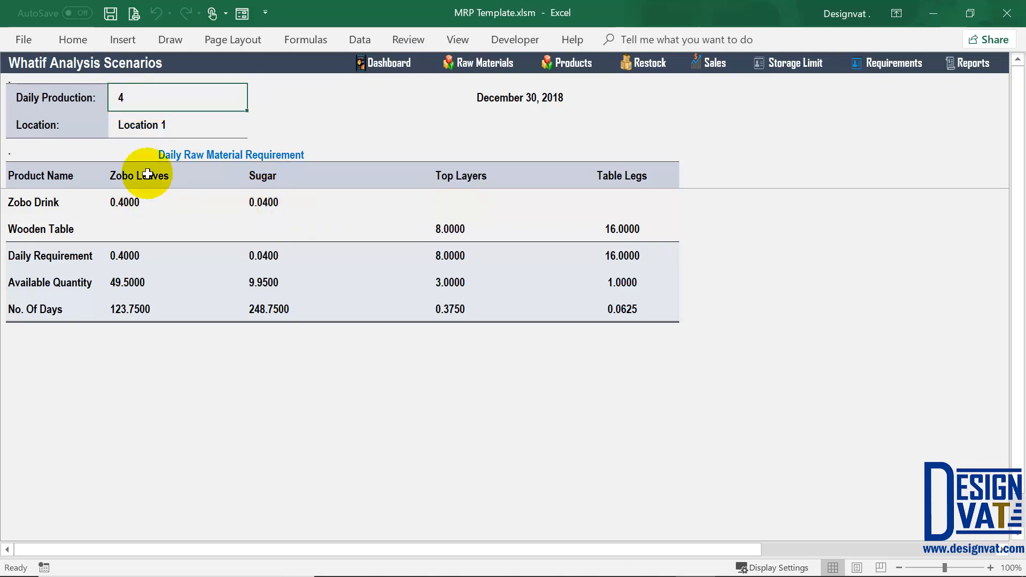
left_click(32, 201)
left_click(115, 108)
left_click(65, 230)
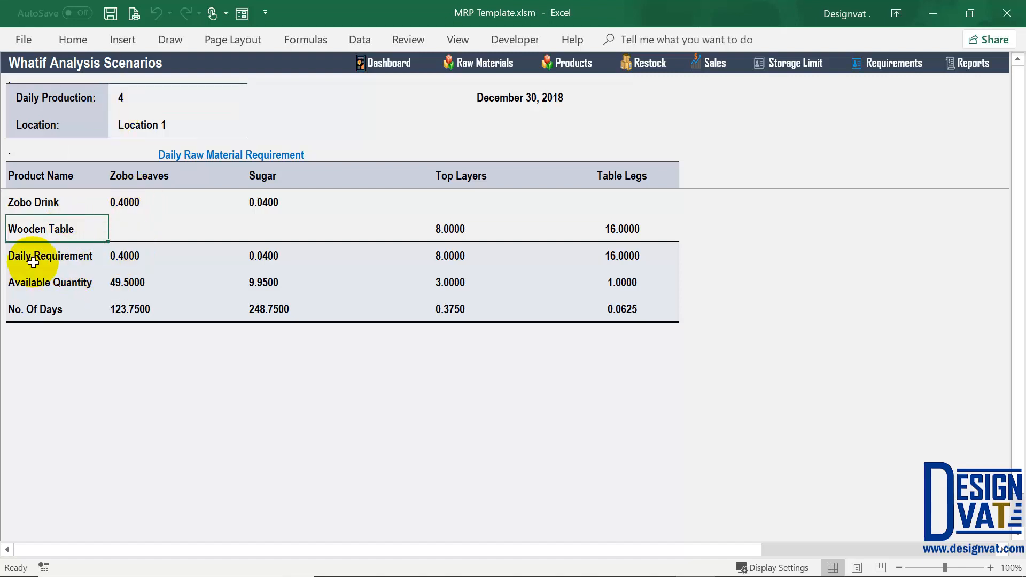
Compare the total daily requirement of Zobo Leaves and Sugar with their available quantities
left_click_drag(113, 256, 280, 249)
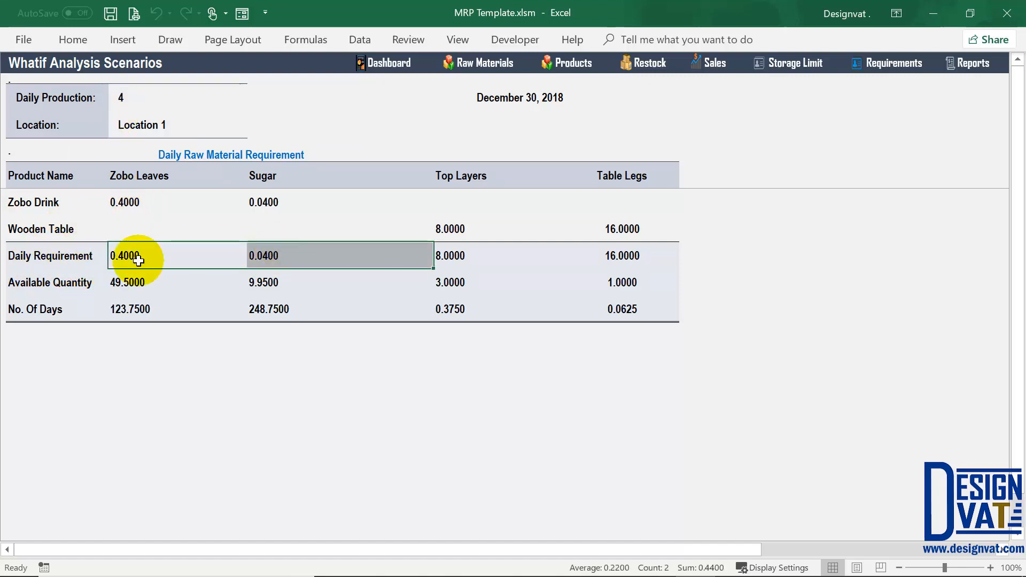
left_click(60, 280)
left_click(118, 287)
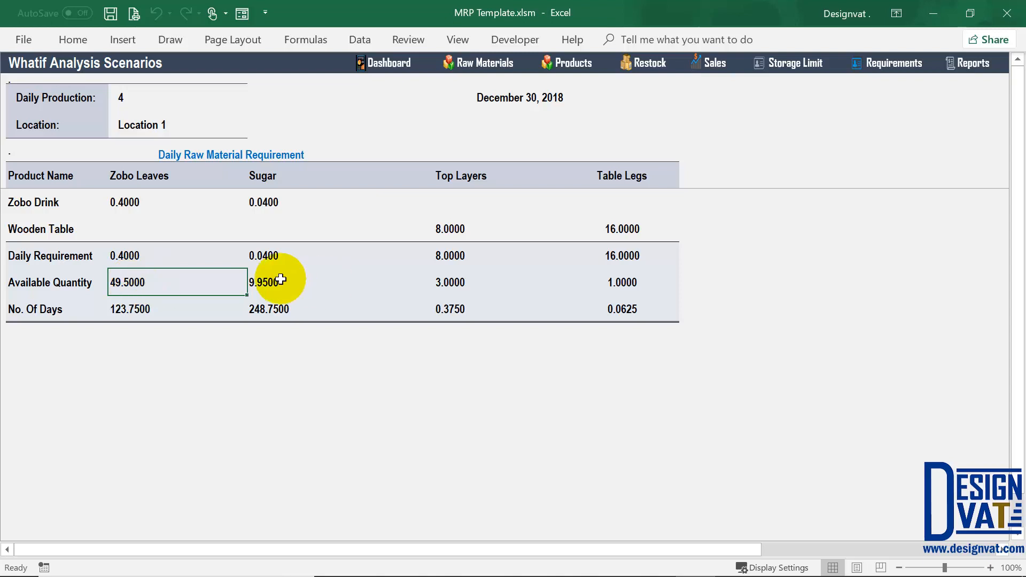
left_click(251, 279)
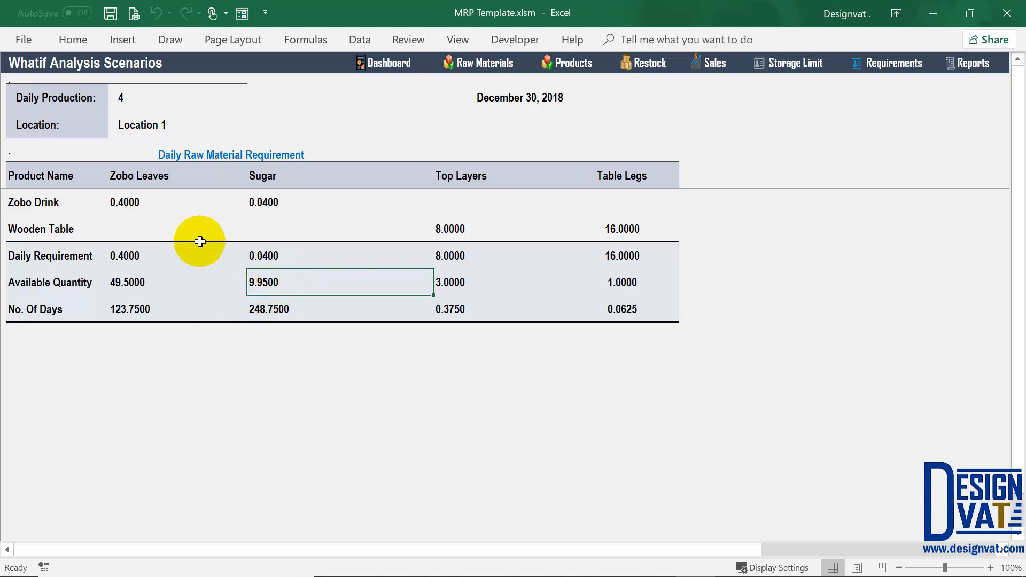
Check the number of days the available Zobo Leaves and Sugar can sustain production
left_click(128, 175)
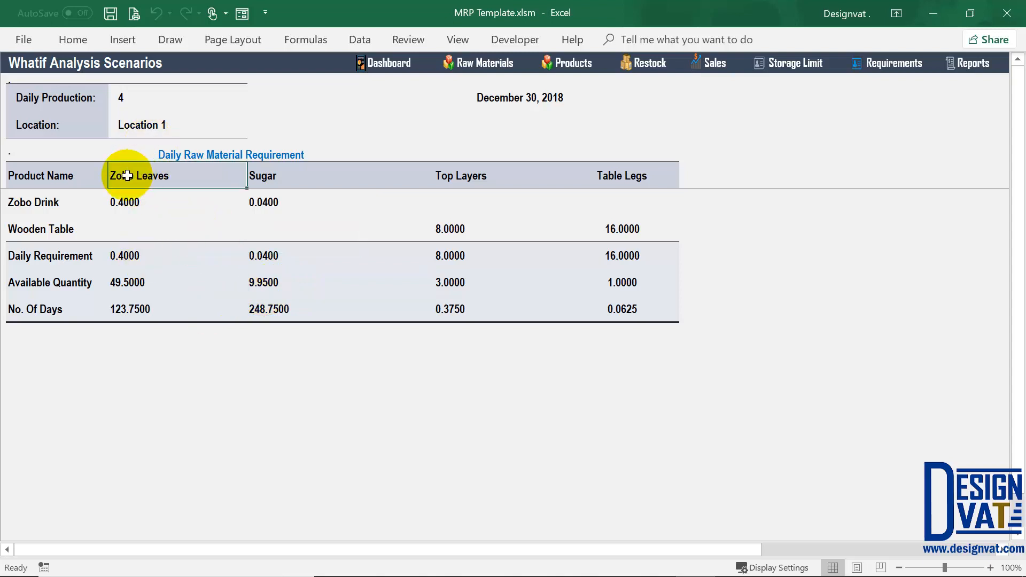
left_click(127, 317)
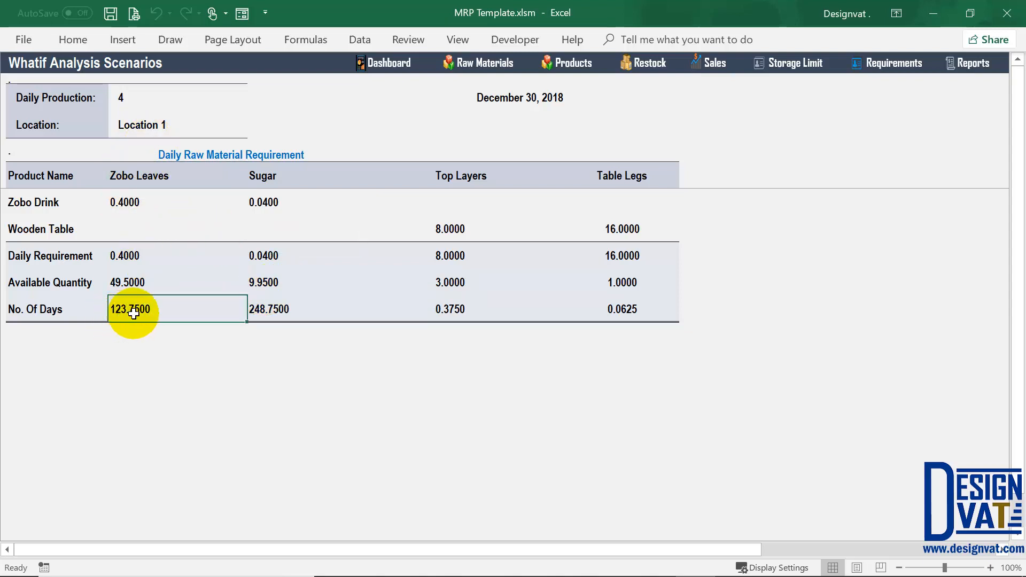
left_click(278, 311)
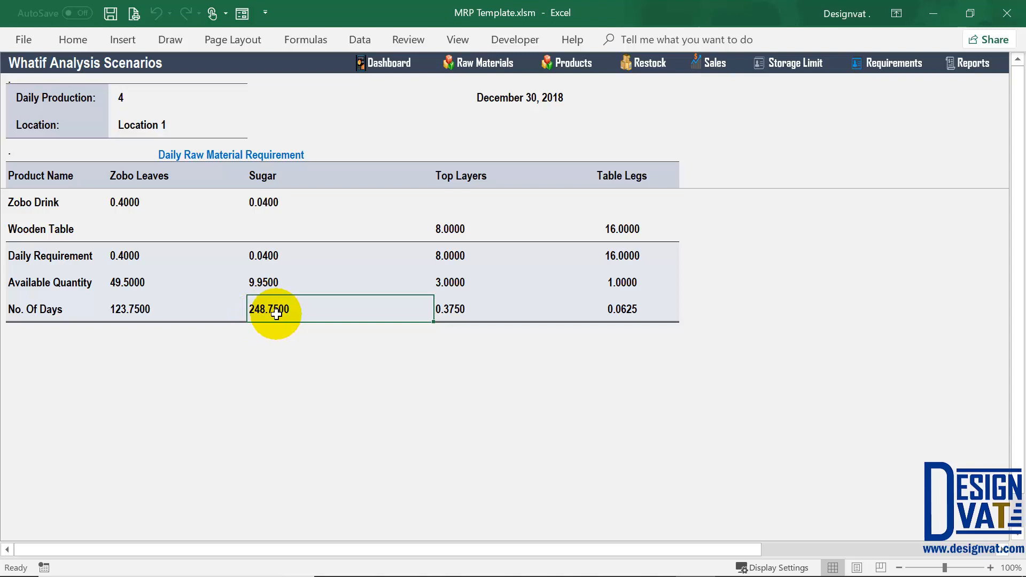
Set the daily production to 200 units for Location 1 and check the number of days for Zobo Leaves
left_click(127, 98)
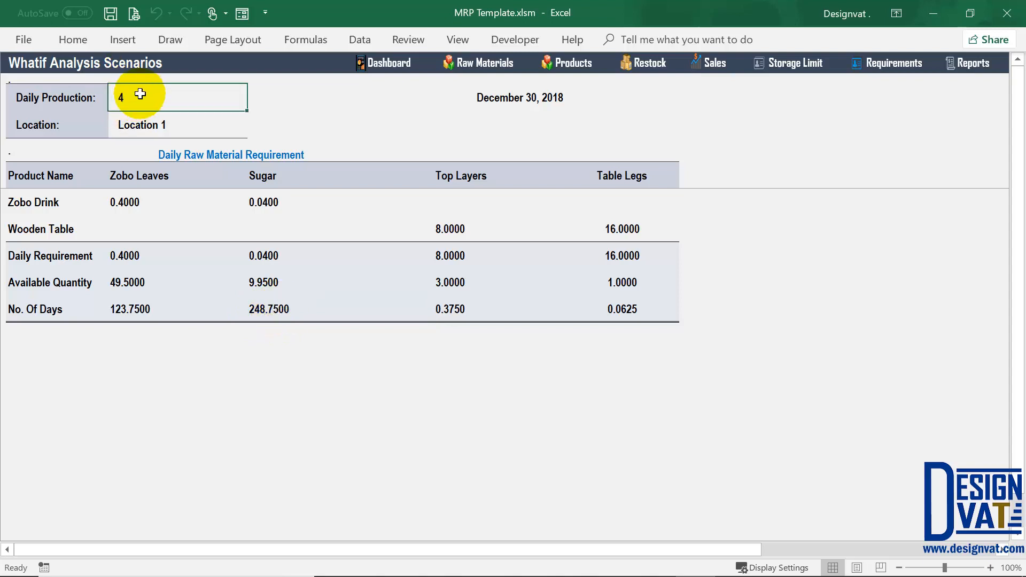
double_click(142, 94)
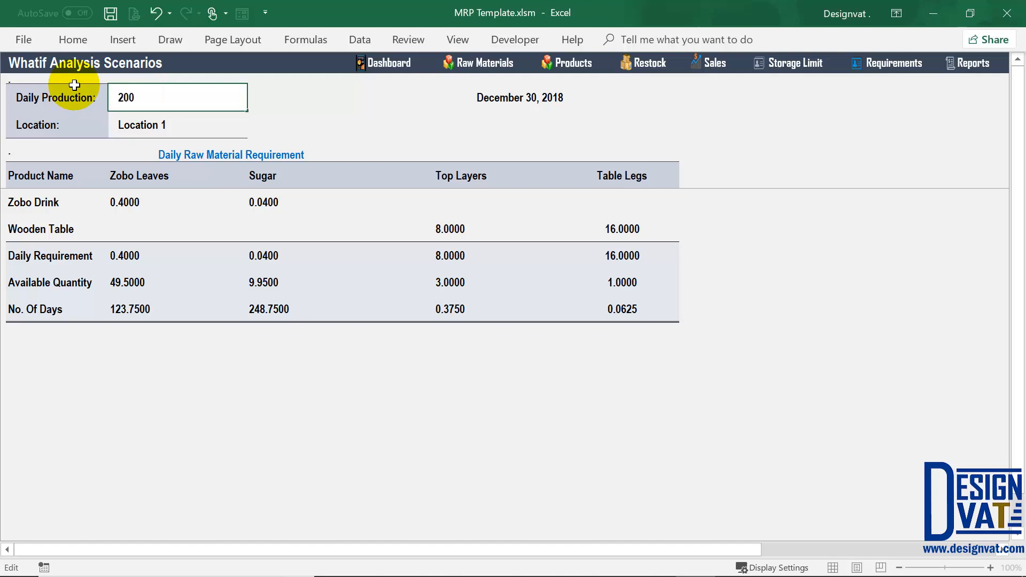
key("Return")
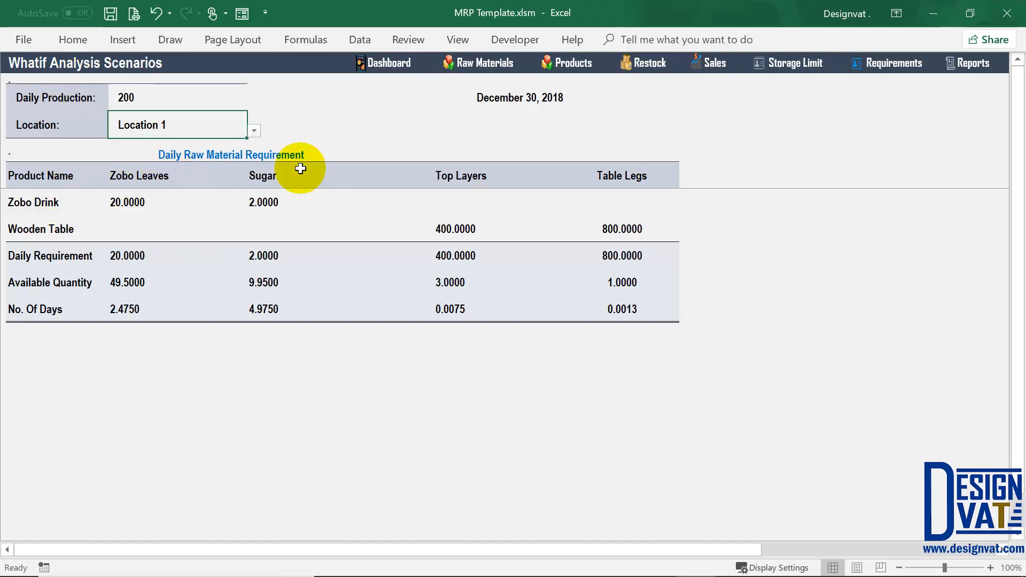
left_click(254, 130)
left_click(157, 146)
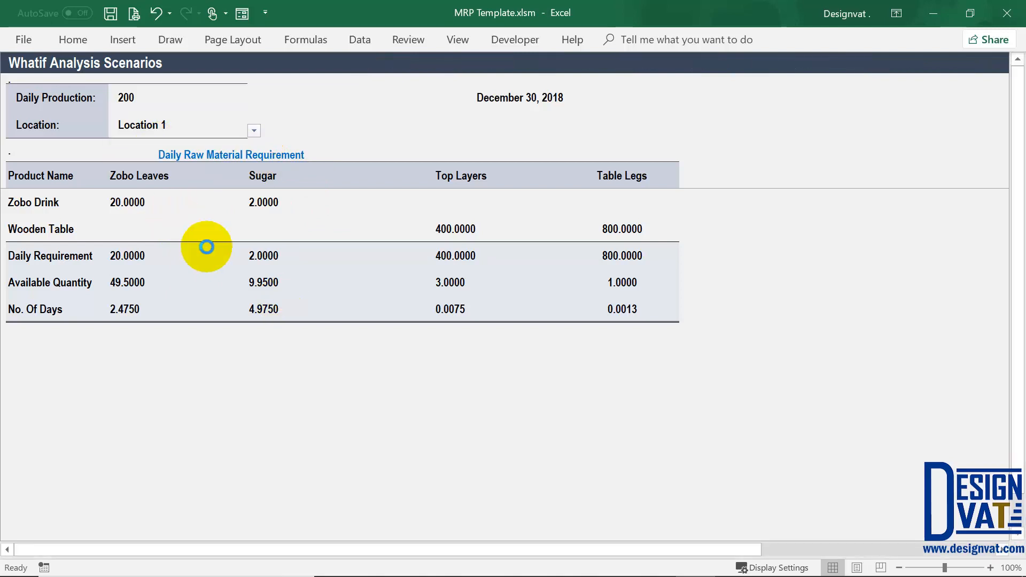
left_click(113, 308)
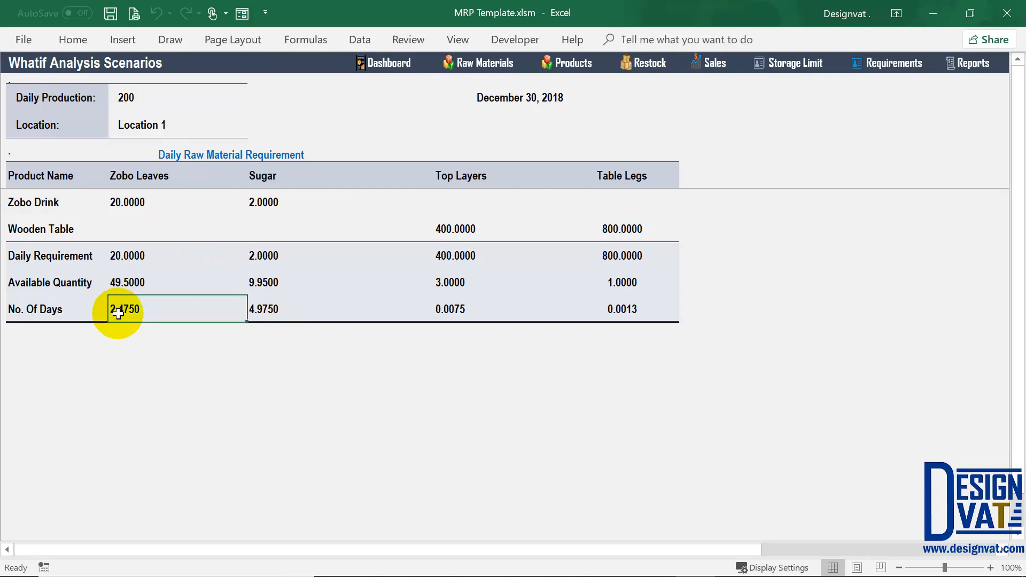
left_click(128, 97)
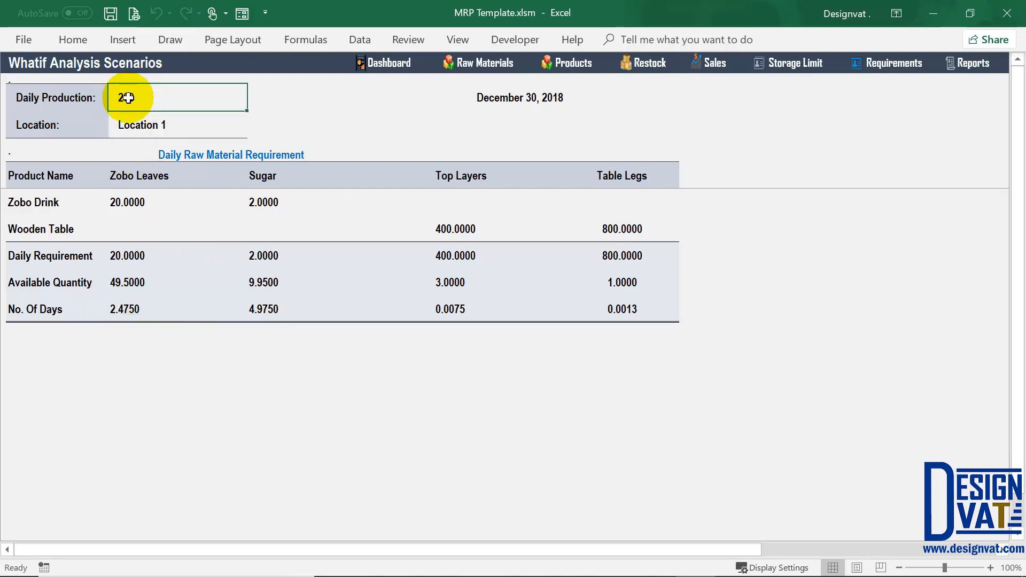
Check Zobo Drink's Zobo Leaves requirement, the available quantity, and the number of days for Zobo Leaves and Sugar
left_click(46, 202)
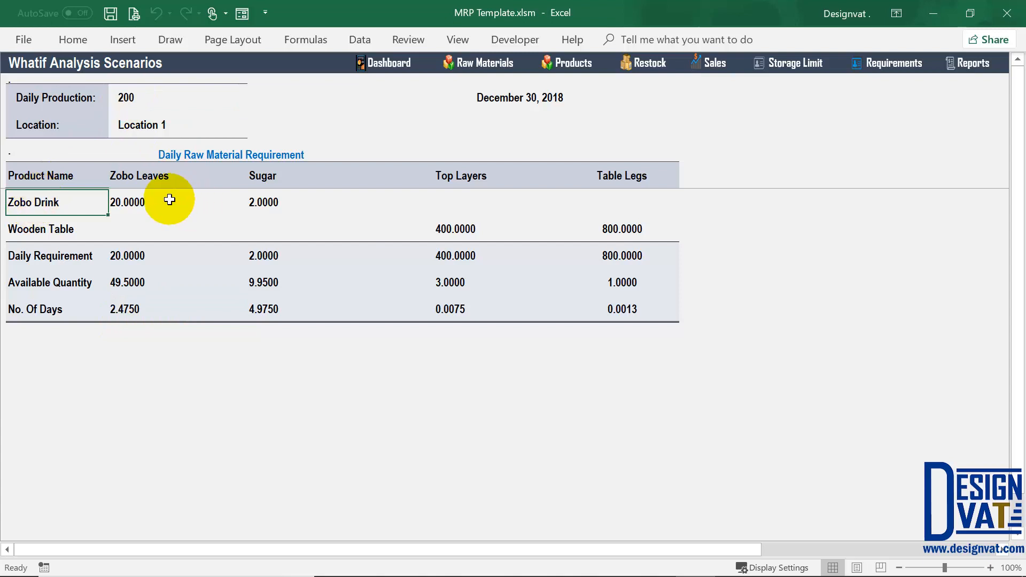
left_click(128, 199)
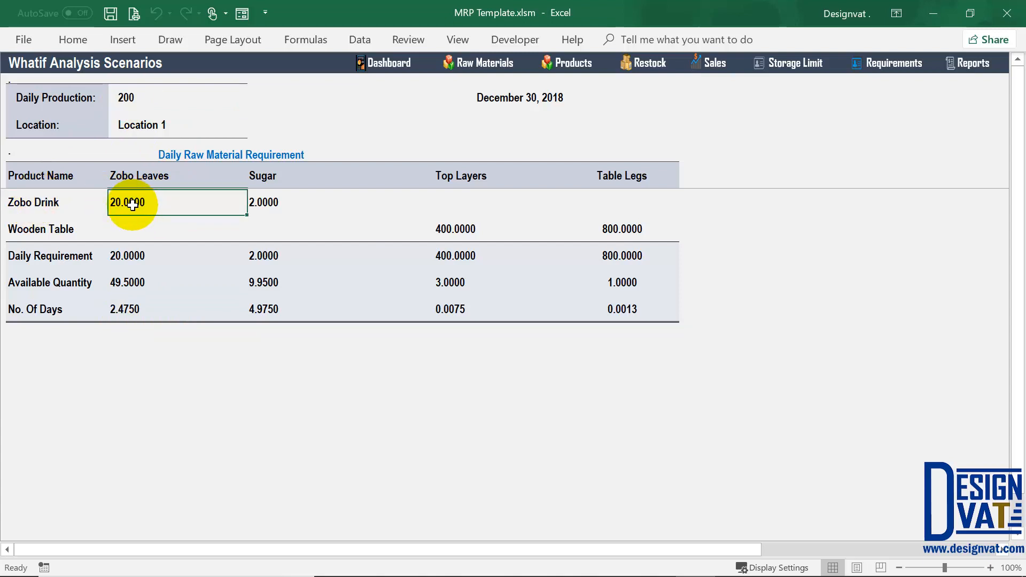
left_click(115, 287)
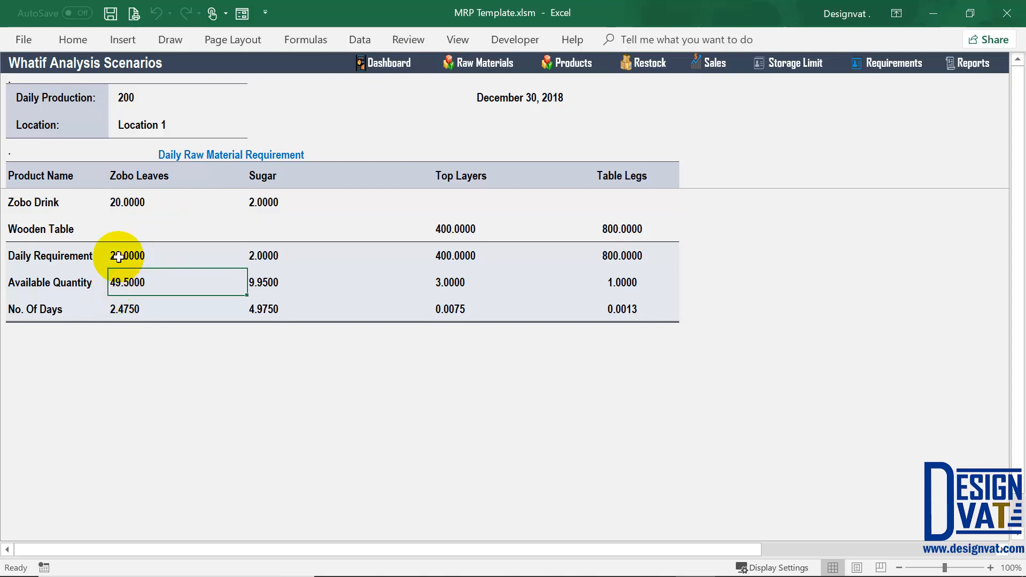
left_click(124, 308)
left_click(283, 305)
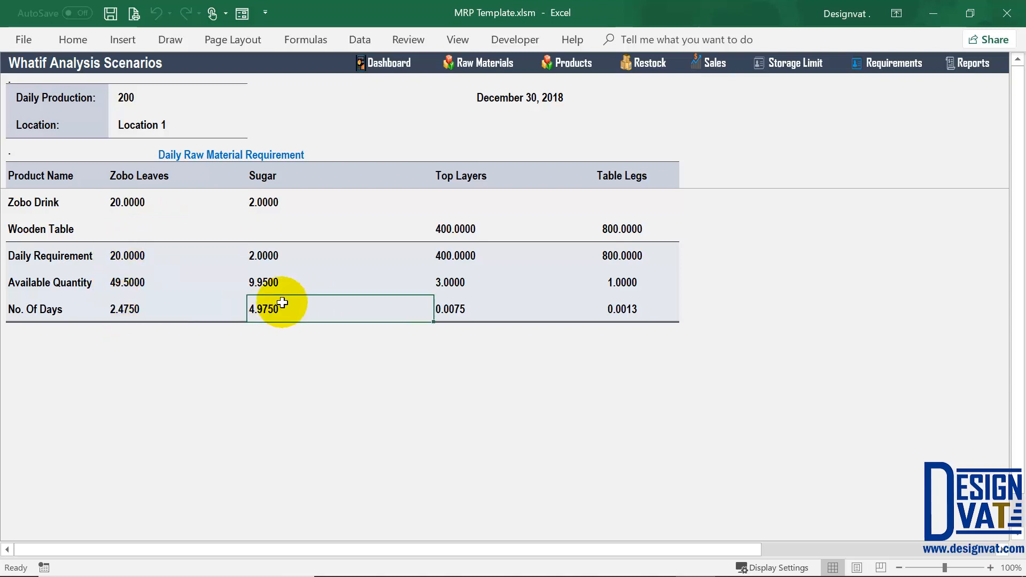
Set the daily production to 50 units and check the number of days and available quantities for Zobo Leaves and Sugar
left_click(129, 94)
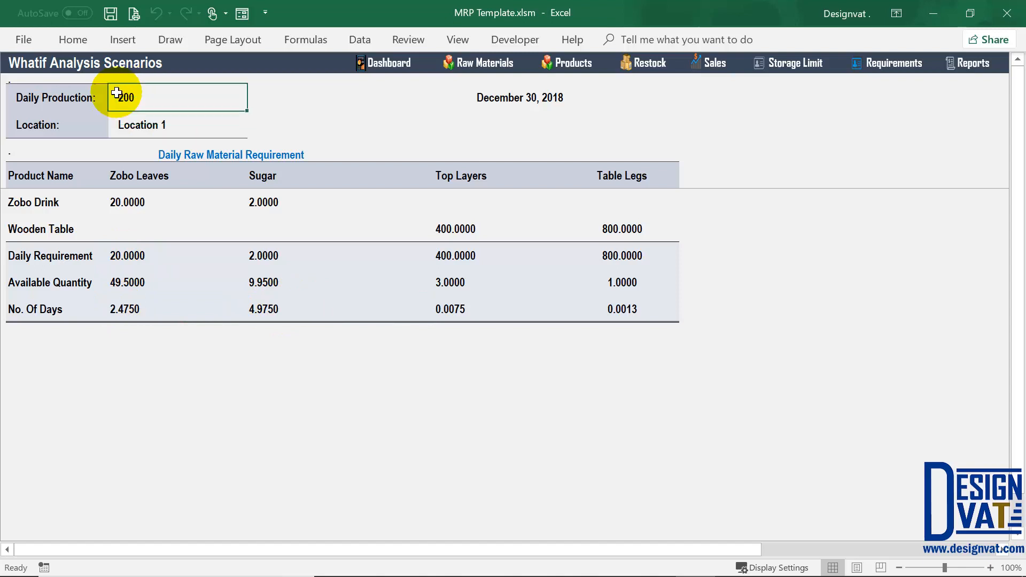
left_click_drag(140, 94, 85, 94)
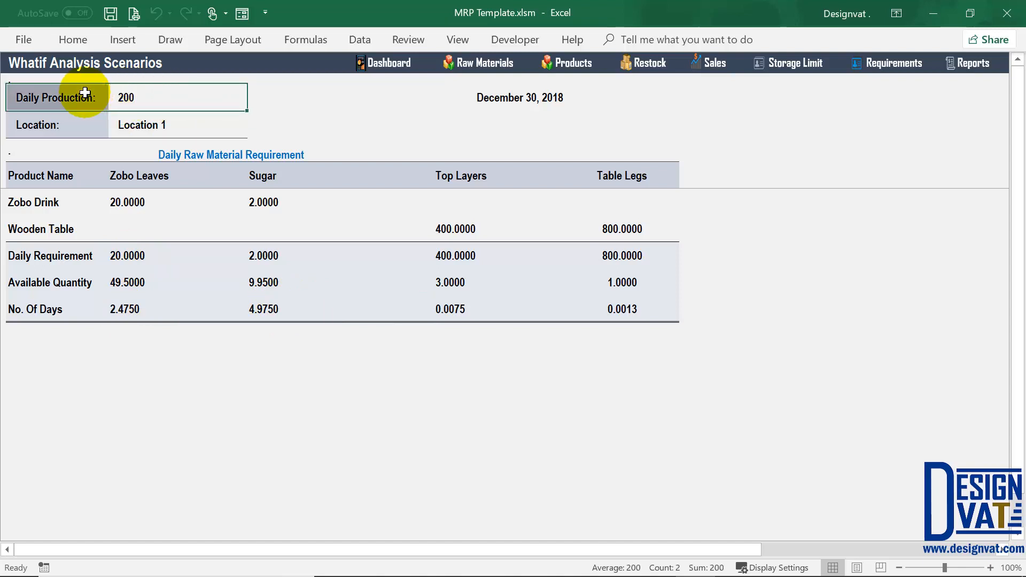
left_click(137, 97)
type("50")
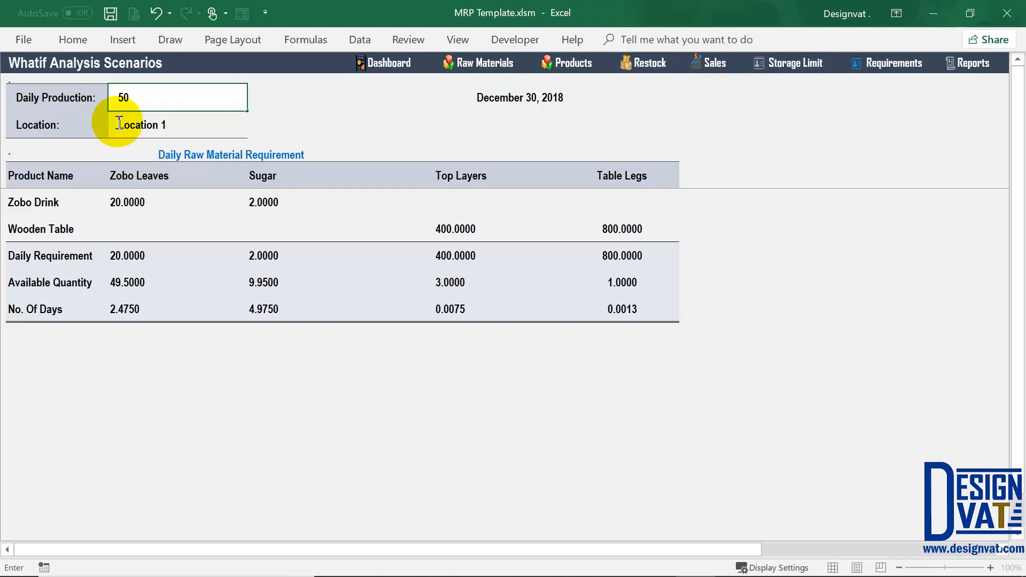
left_click(141, 125)
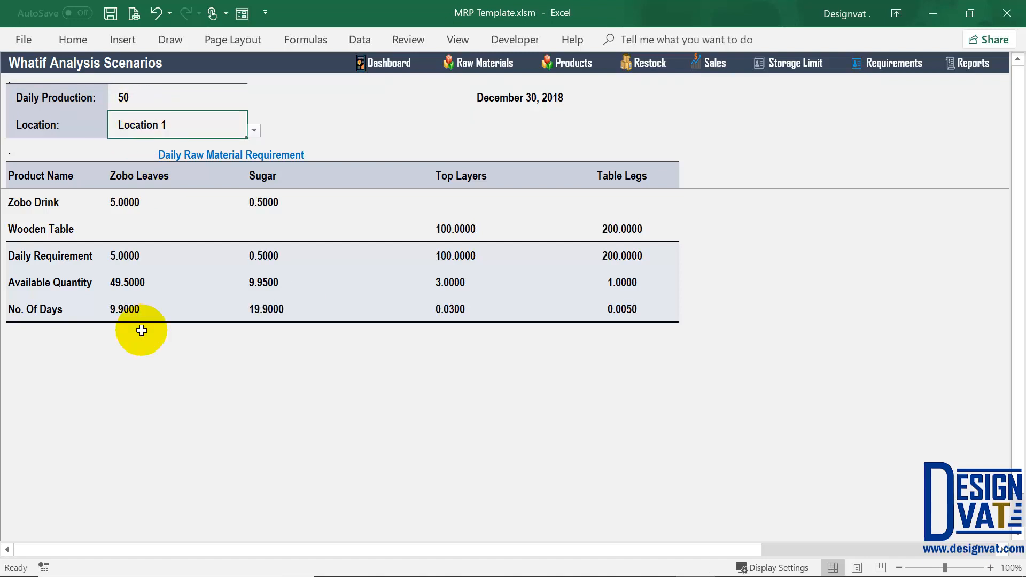
left_click_drag(127, 307, 259, 308)
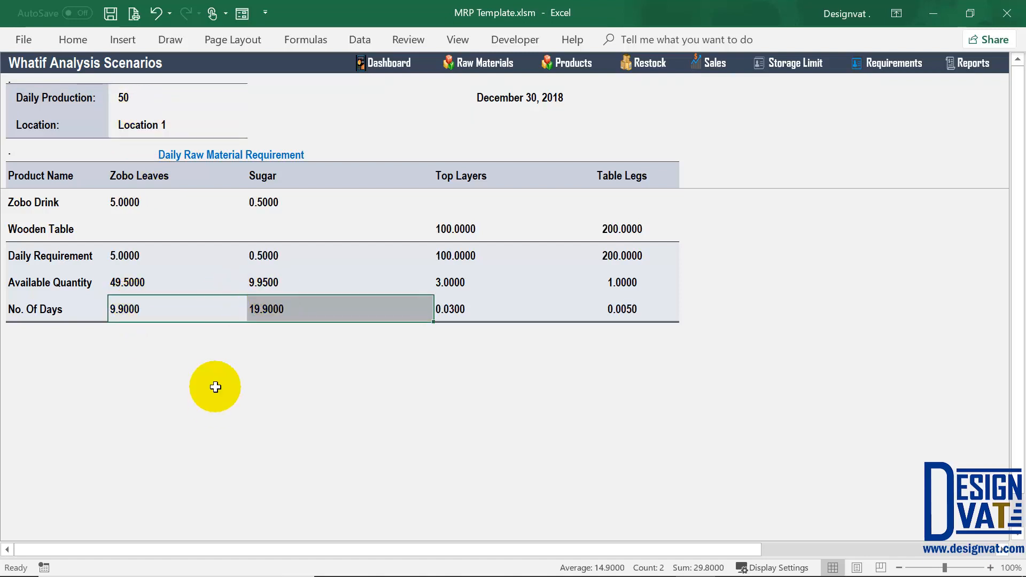
left_click_drag(128, 280, 286, 279)
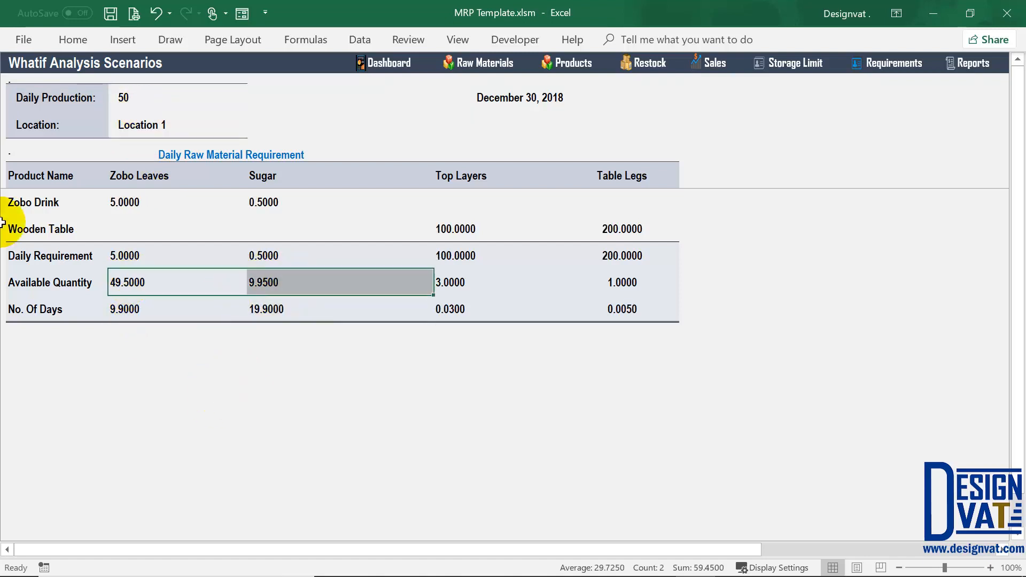
Look at the Wooden Table product and reselect Location 1 as the location for the scenario
left_click(40, 226)
left_click(238, 131)
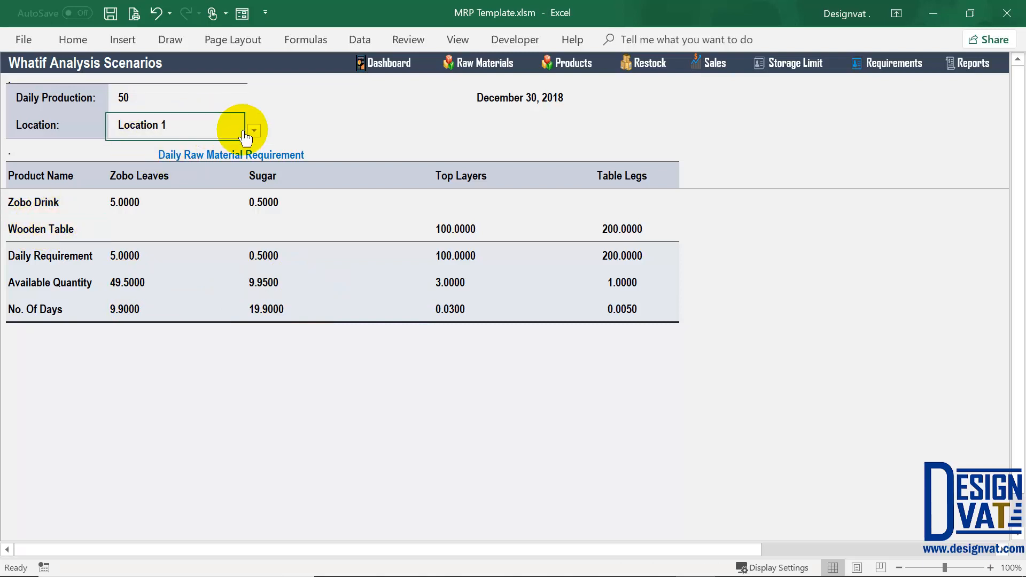
left_click(254, 131)
left_click(174, 146)
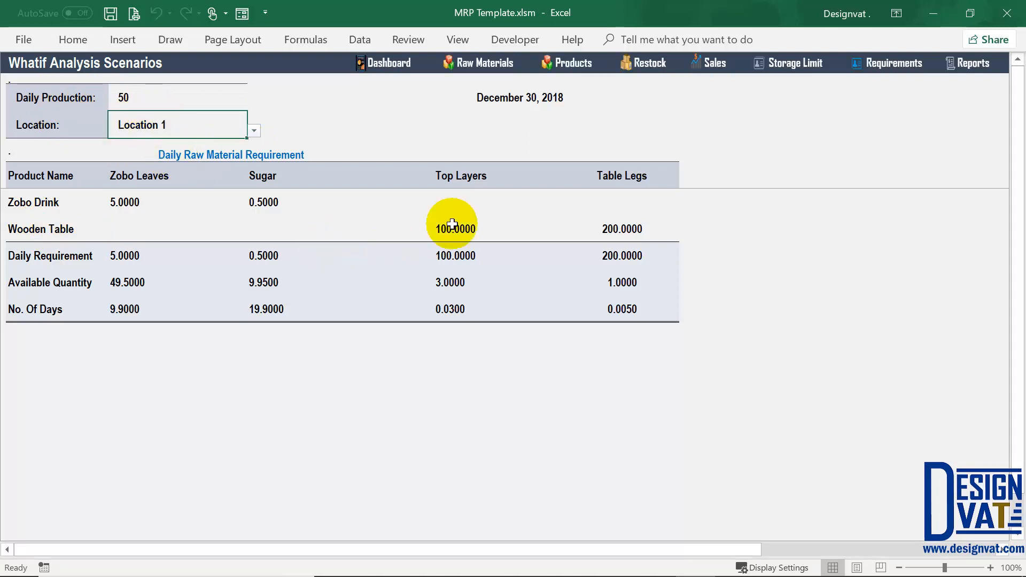
Check Wooden Table's daily requirements for Top Layers and Table Legs against the daily production
left_click(59, 230)
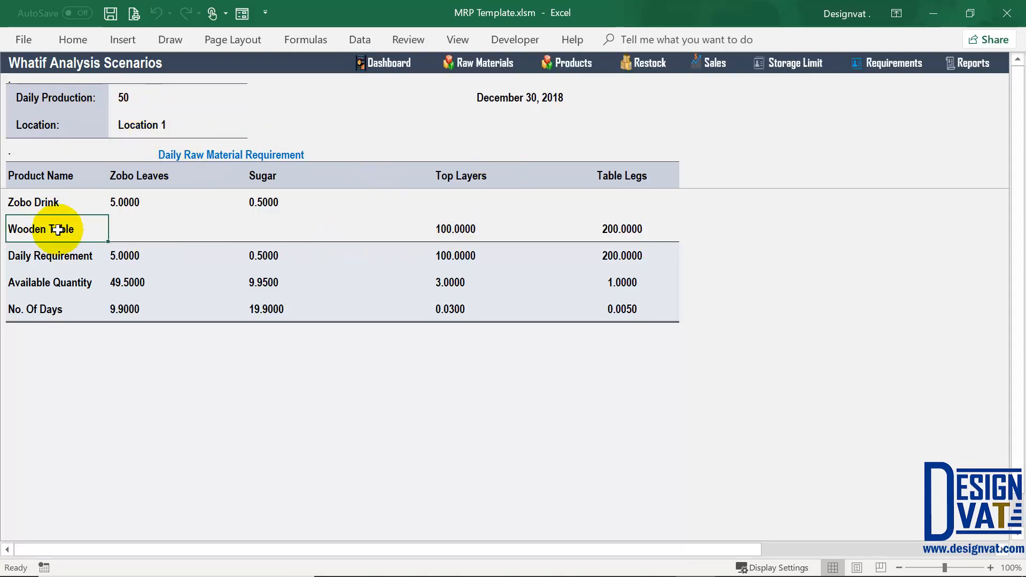
left_click(124, 96)
key("Delete")
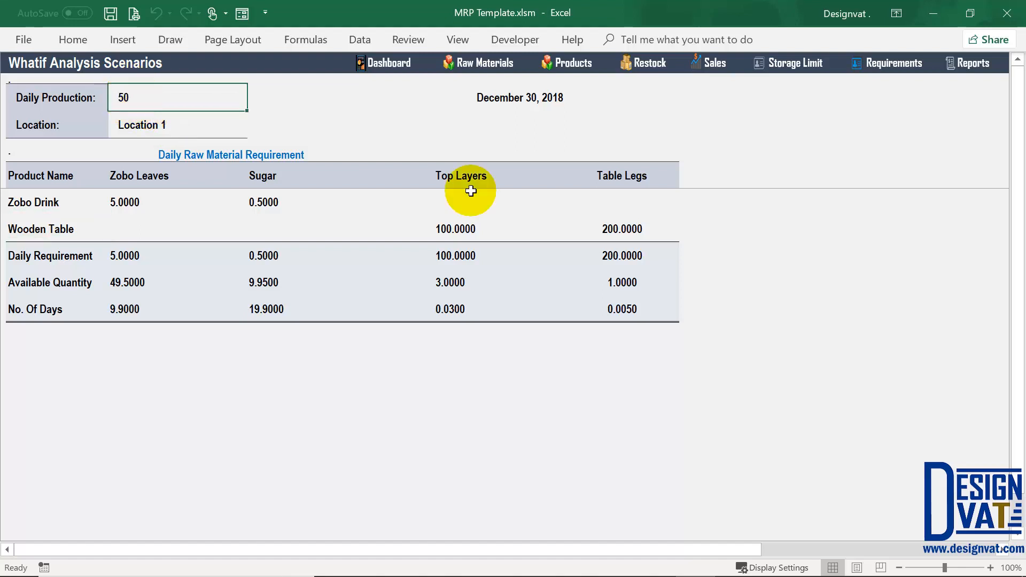
left_click(452, 228)
left_click(463, 183)
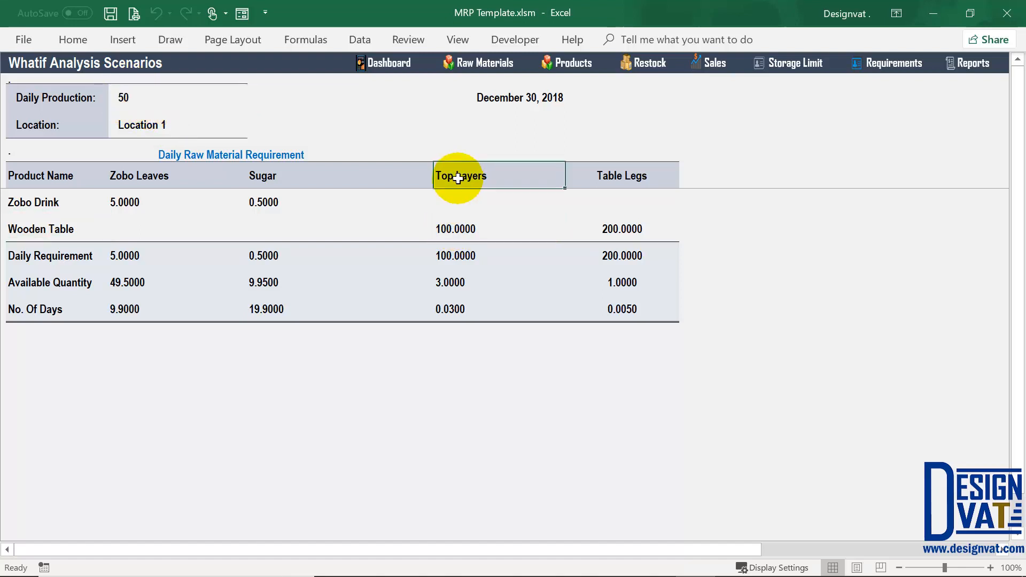
left_click(631, 231)
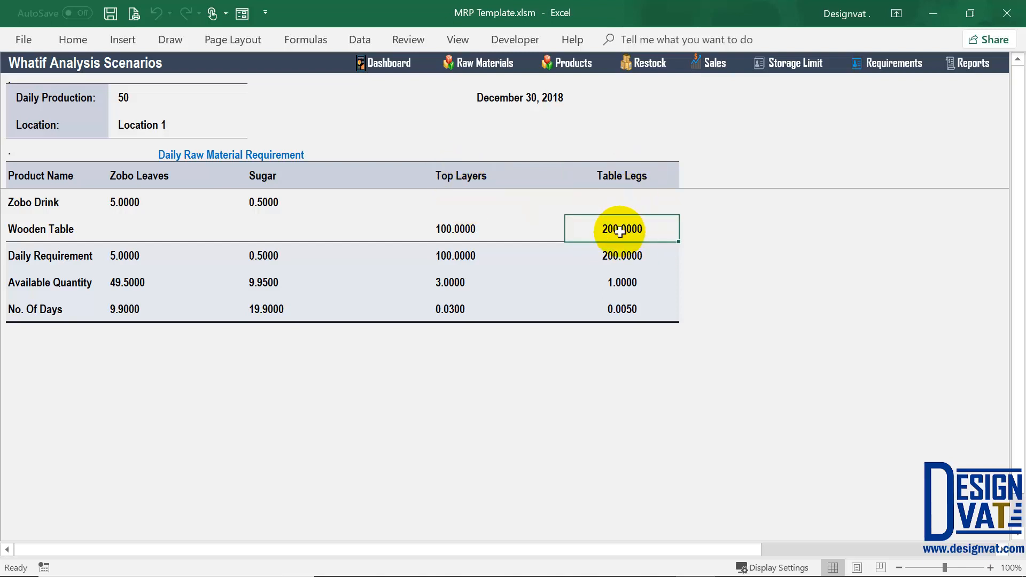
Check the available quantities of Top Layers and Table Legs and the number of days they can sustain production
left_click(444, 284)
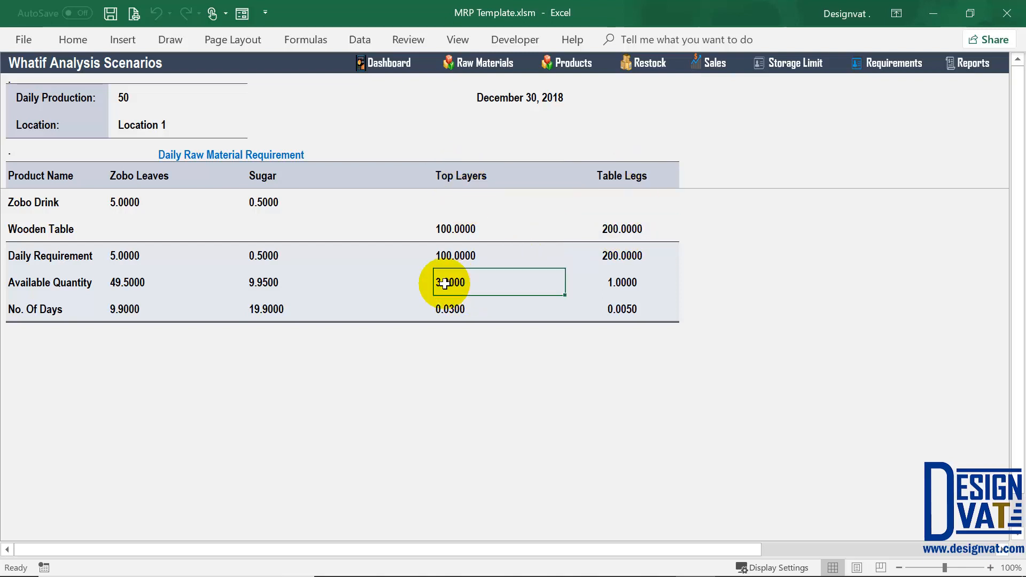
left_click(652, 285)
left_click_drag(459, 284, 445, 321)
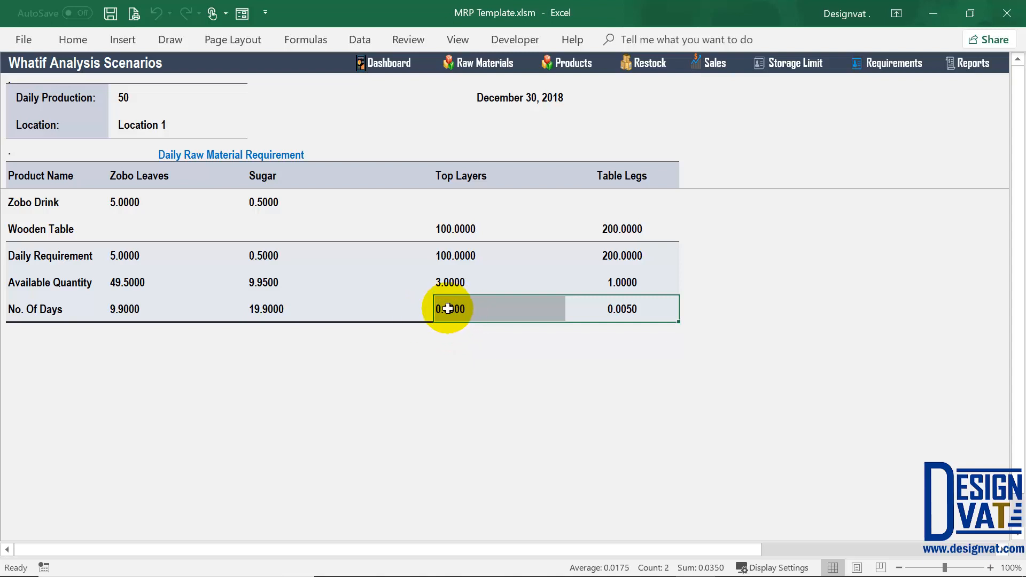
left_click_drag(538, 305, 606, 306)
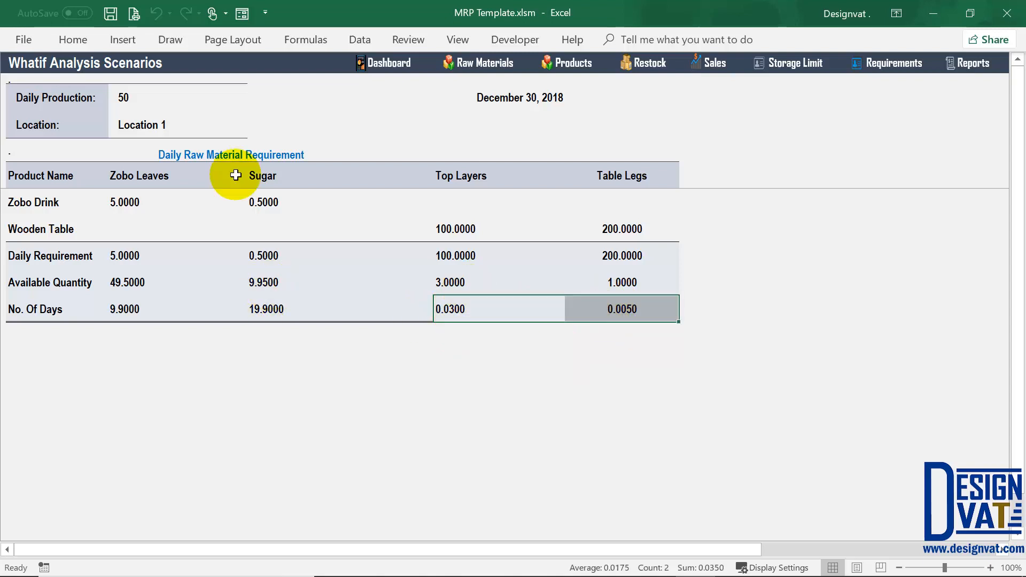
Set the daily production to 5 units for Location 1
left_click(138, 93)
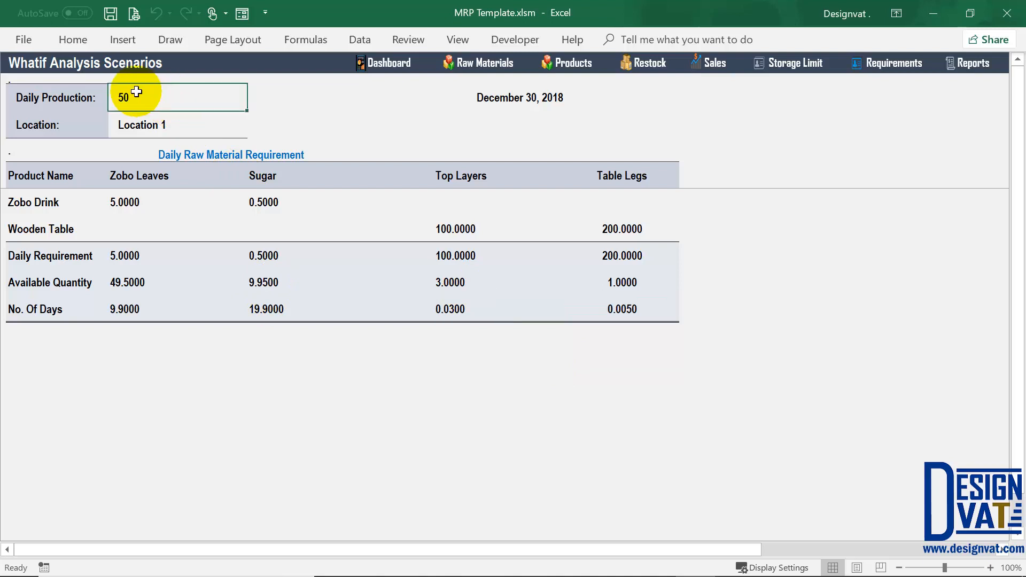
key("BackSpace")
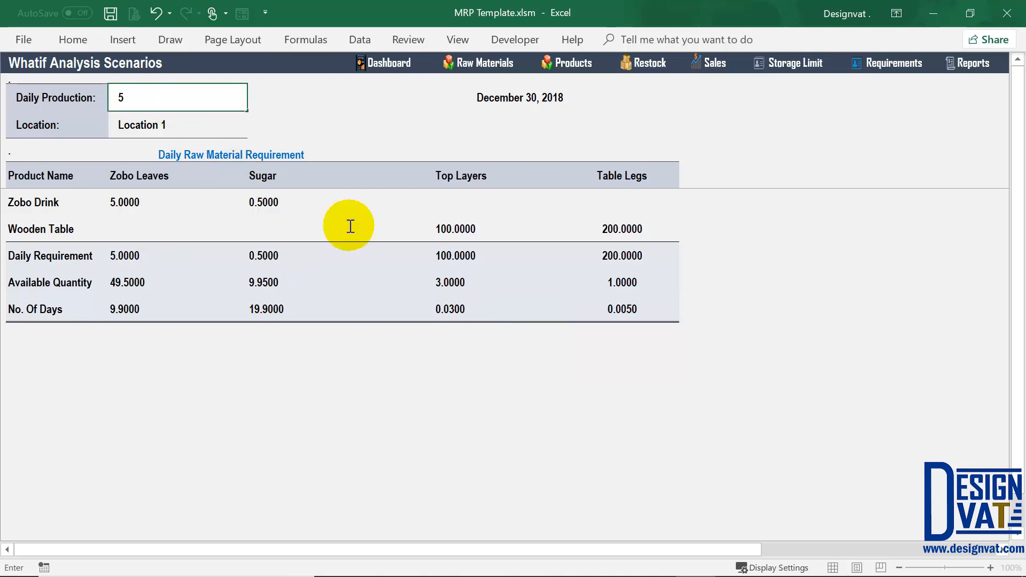
key("Return")
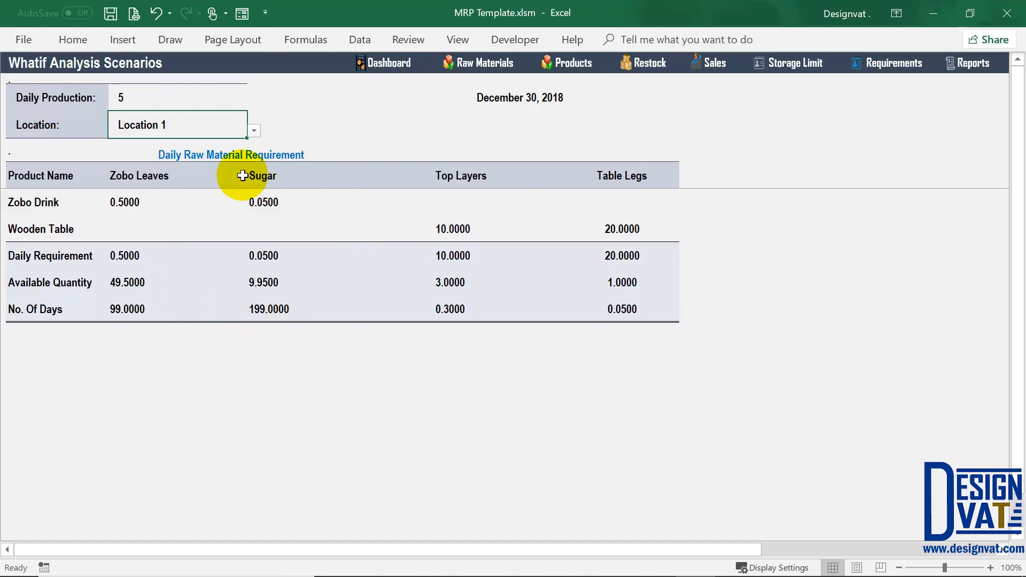
left_click(121, 98)
key("Delete")
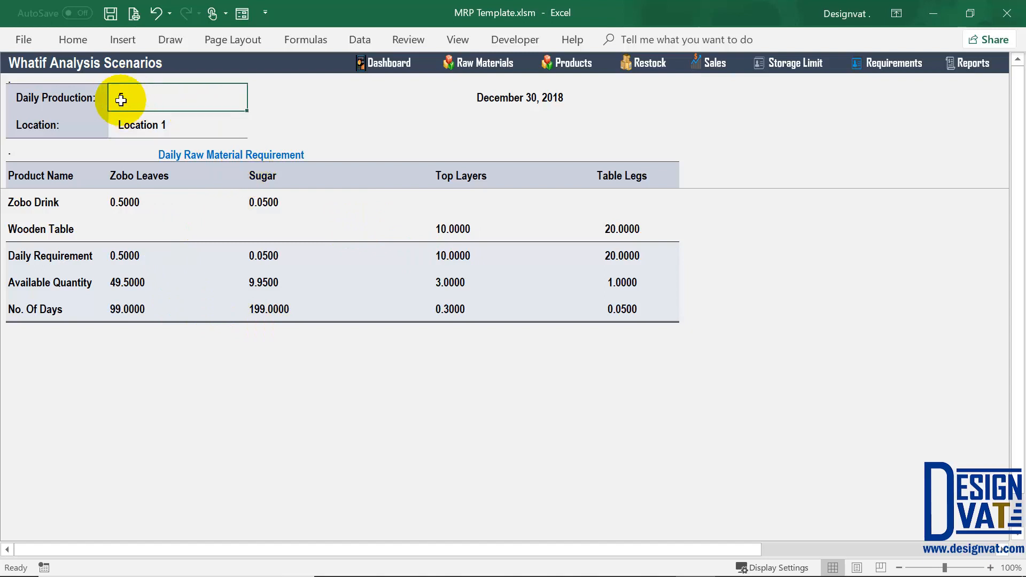
type("5")
Check the raw material requirements of Zobo Drink, then those of Wooden Table
left_click_drag(131, 202, 267, 203)
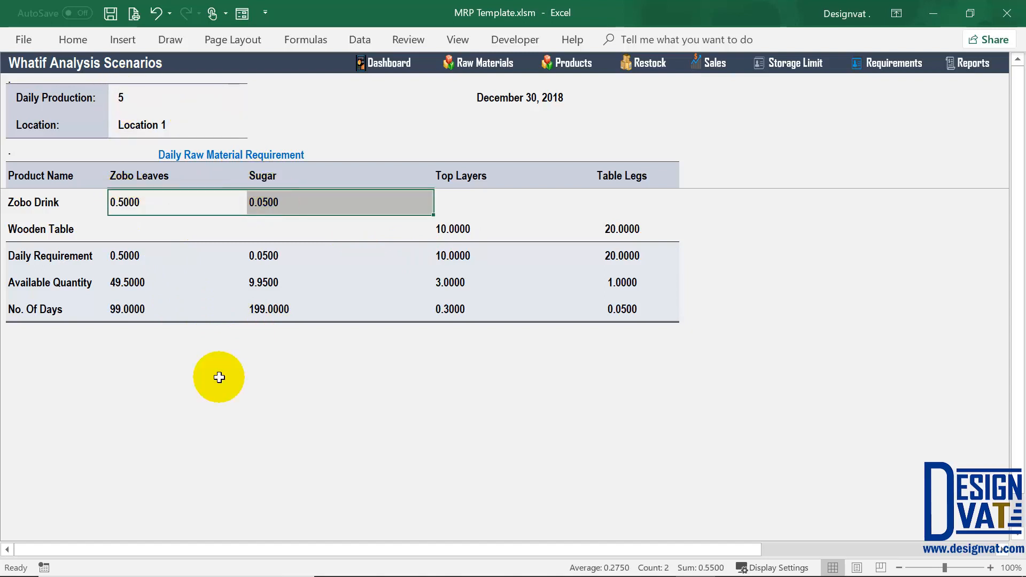
left_click(43, 203)
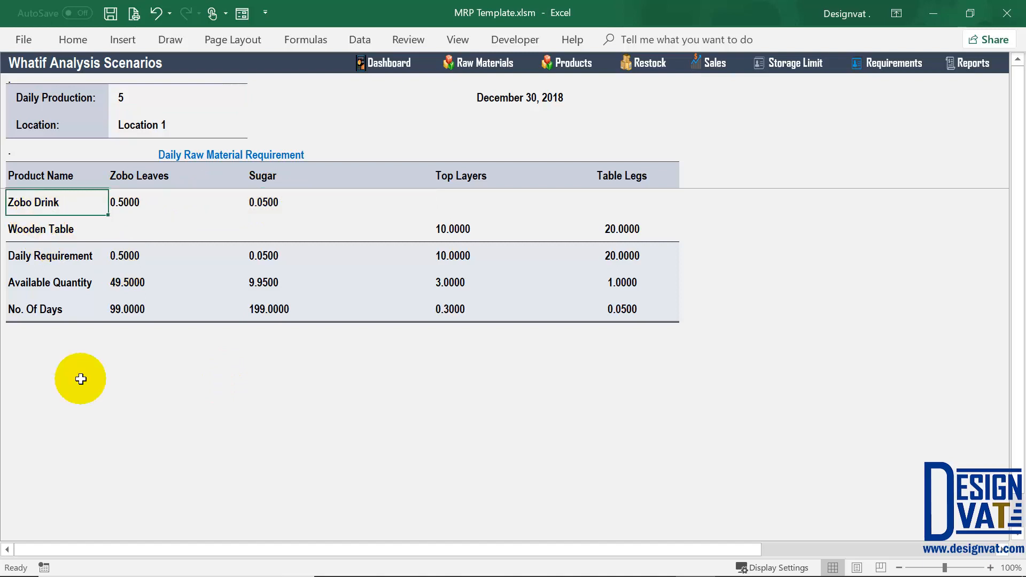
left_click(446, 228)
left_click(606, 231, "shift")
left_click(45, 230)
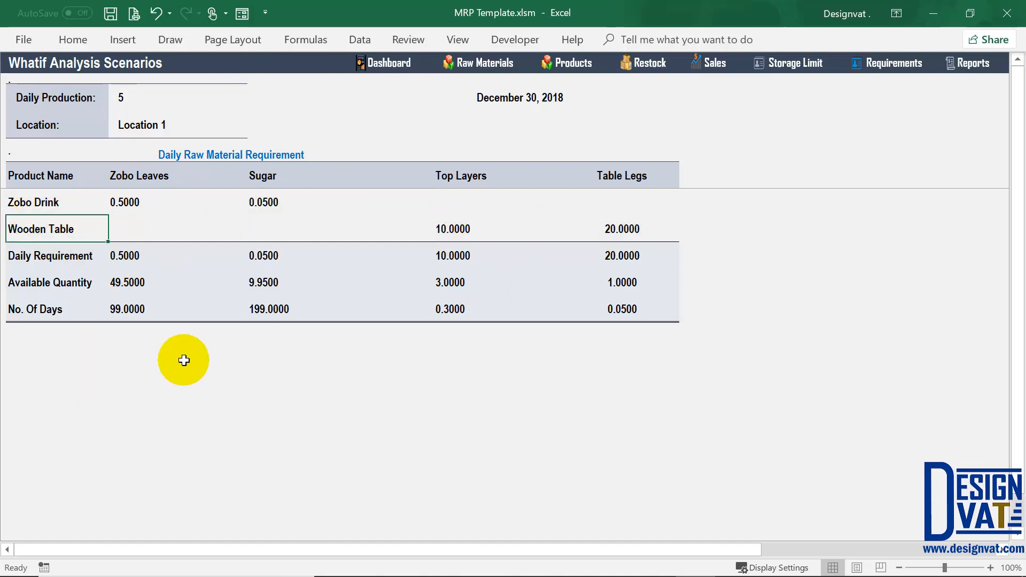
Review how the product requirements lead to the Daily Requirement row across all four raw materials
left_click(70, 258)
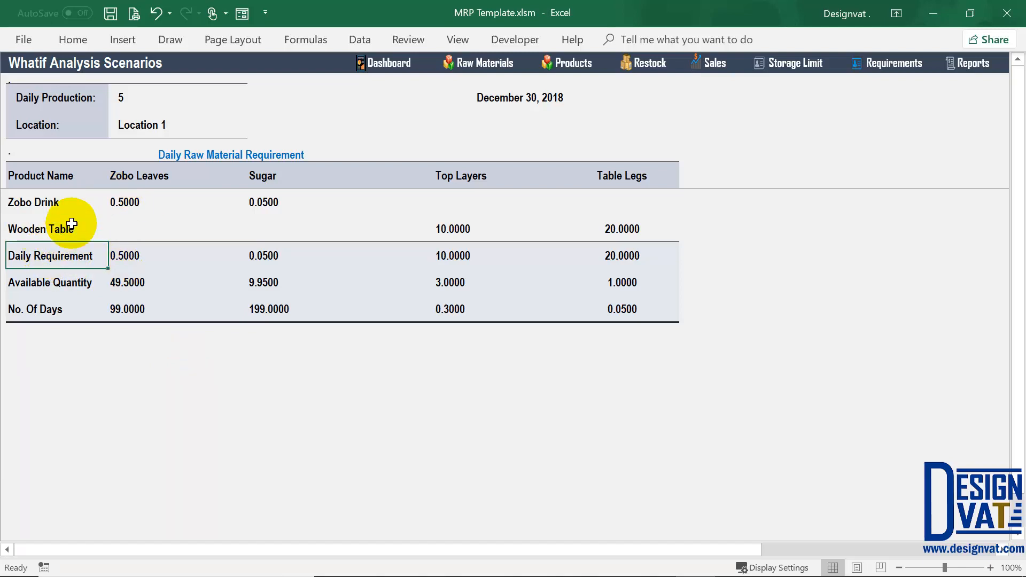
left_click(142, 197)
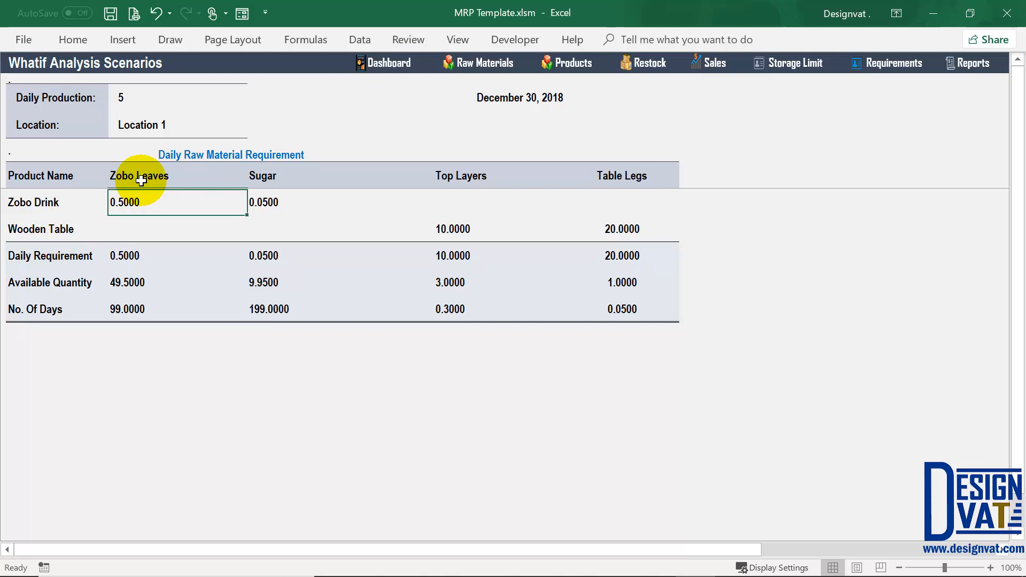
left_click(18, 207)
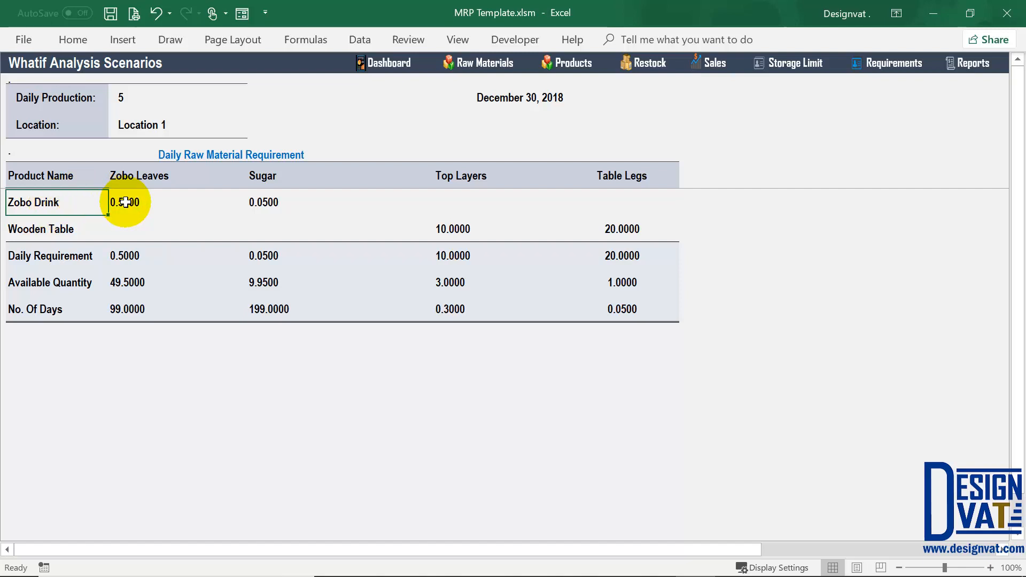
left_click_drag(125, 202, 659, 253)
left_click(38, 261)
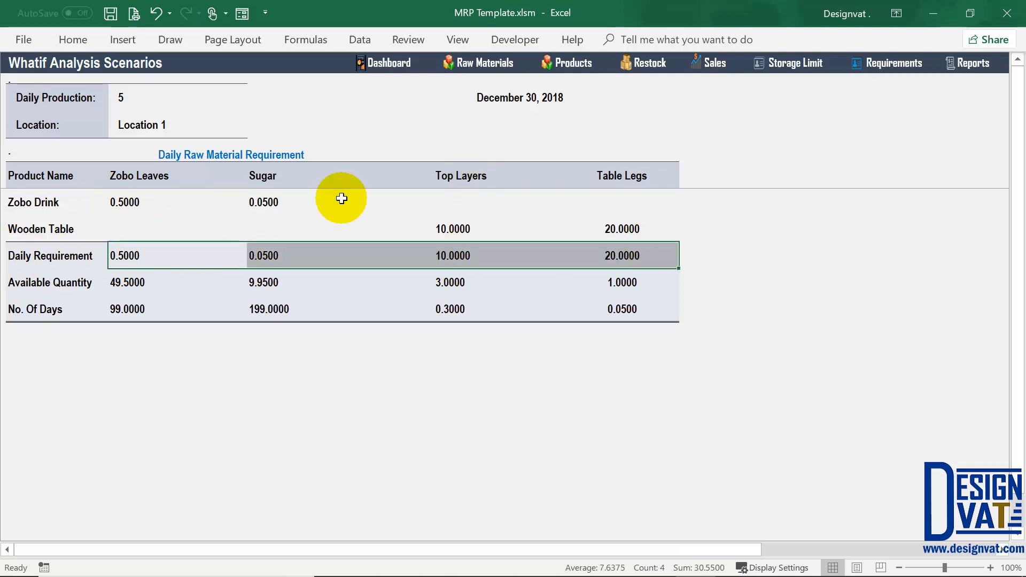
Compare the individual Zobo Drink and Wooden Table requirements with the total daily requirement of each raw material
left_click(169, 197)
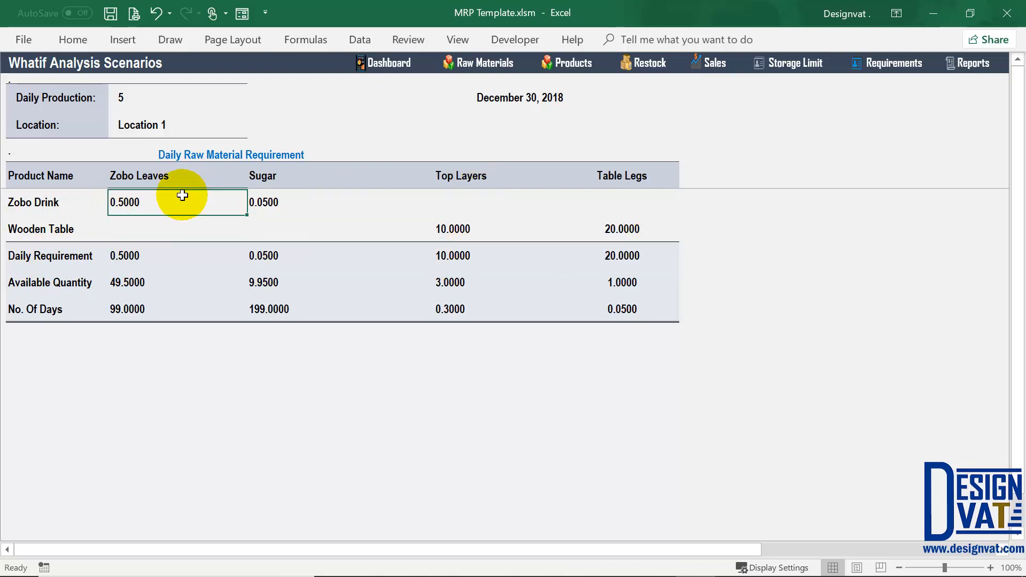
left_click(38, 202)
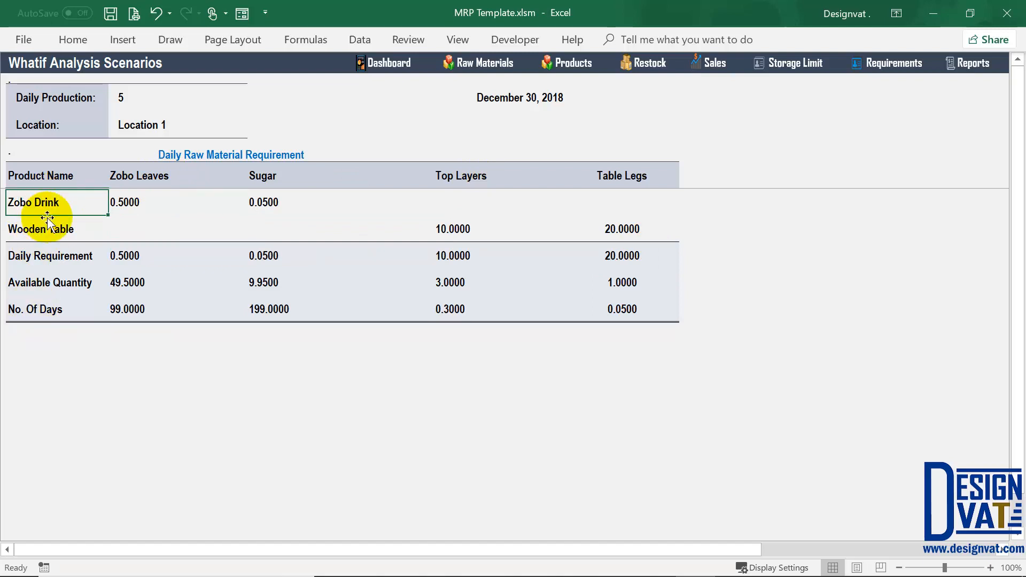
left_click(165, 179)
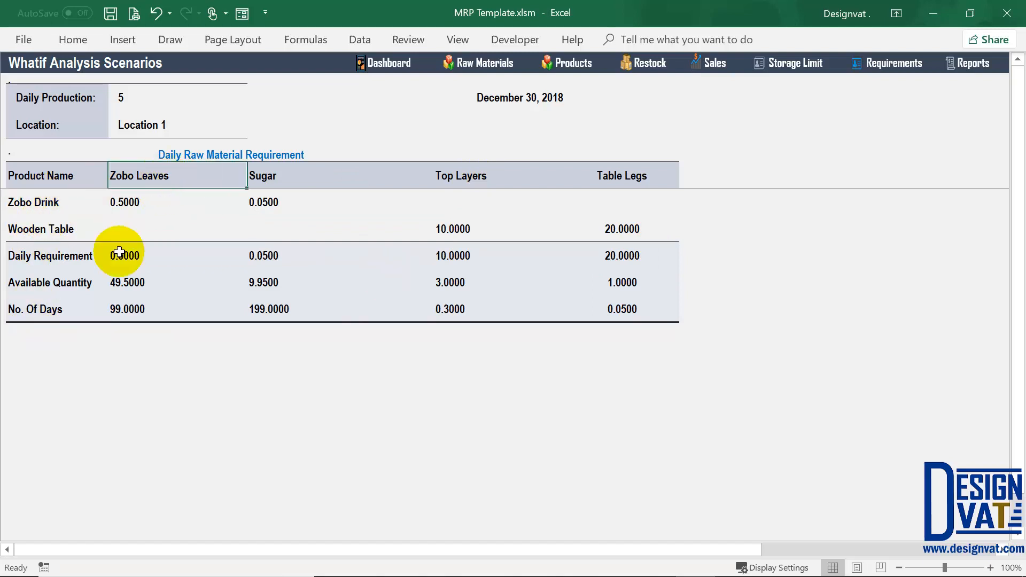
left_click_drag(114, 256, 652, 255)
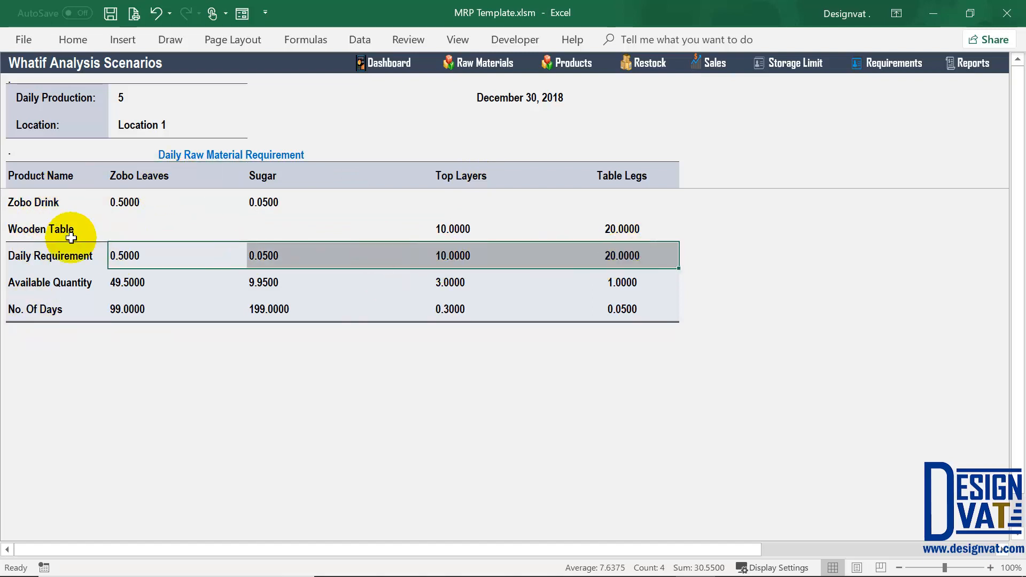
left_click(54, 229)
left_click(426, 228)
left_click_drag(277, 200, 133, 200)
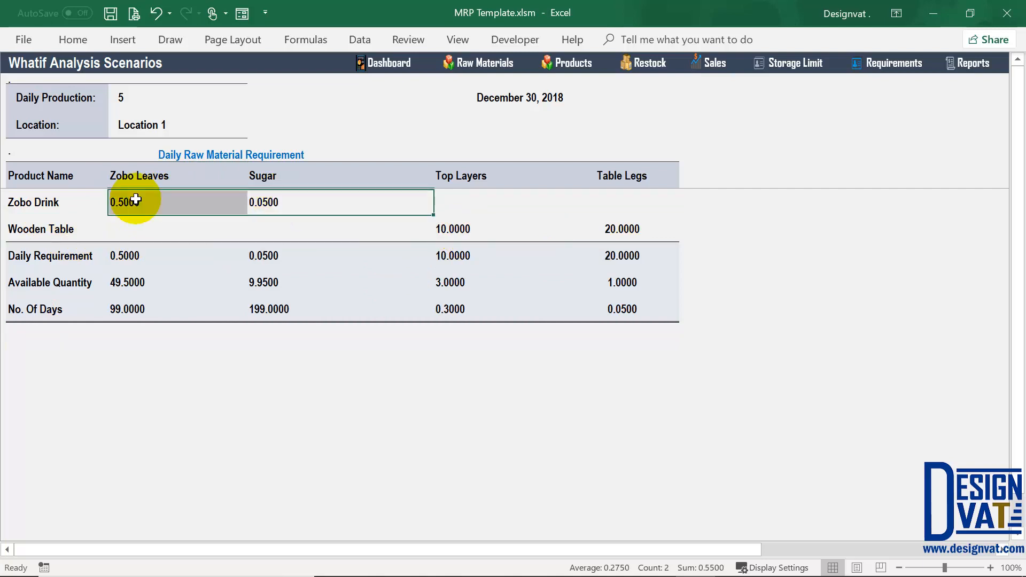
left_click(33, 255)
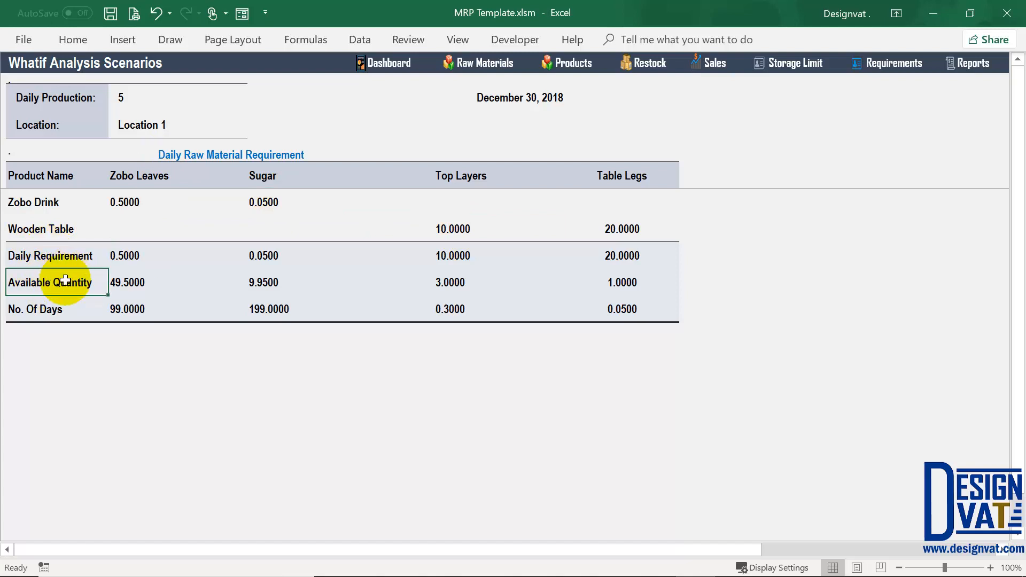
Compare the available quantities with the daily requirements and check the number of days for all raw materials
left_click(546, 90)
left_click_drag(134, 281, 624, 284)
left_click_drag(69, 256, 623, 257)
left_click_drag(621, 321, 50, 310)
left_click(50, 310)
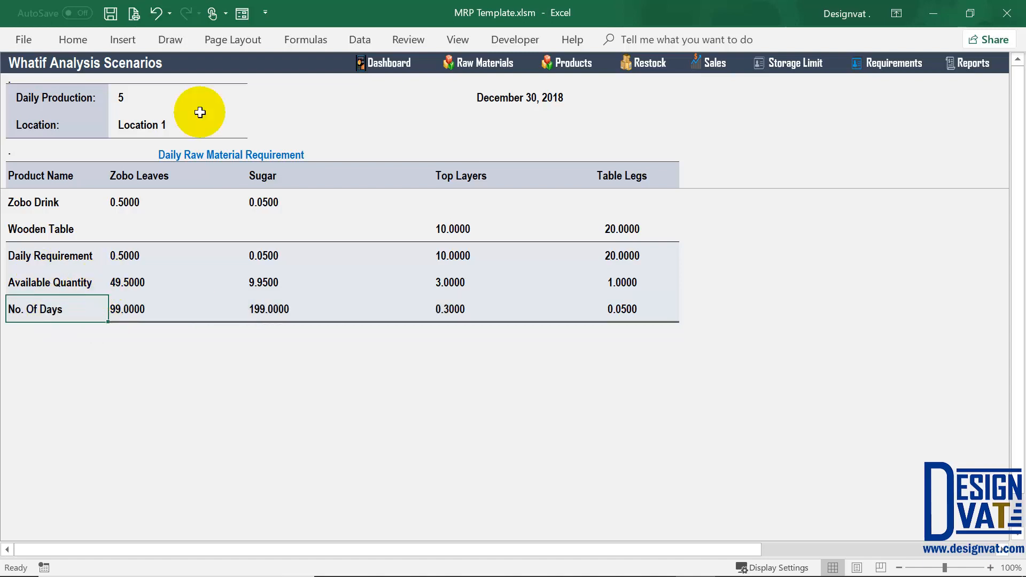
Set the daily production to 60 units for Location 1
left_click(190, 89)
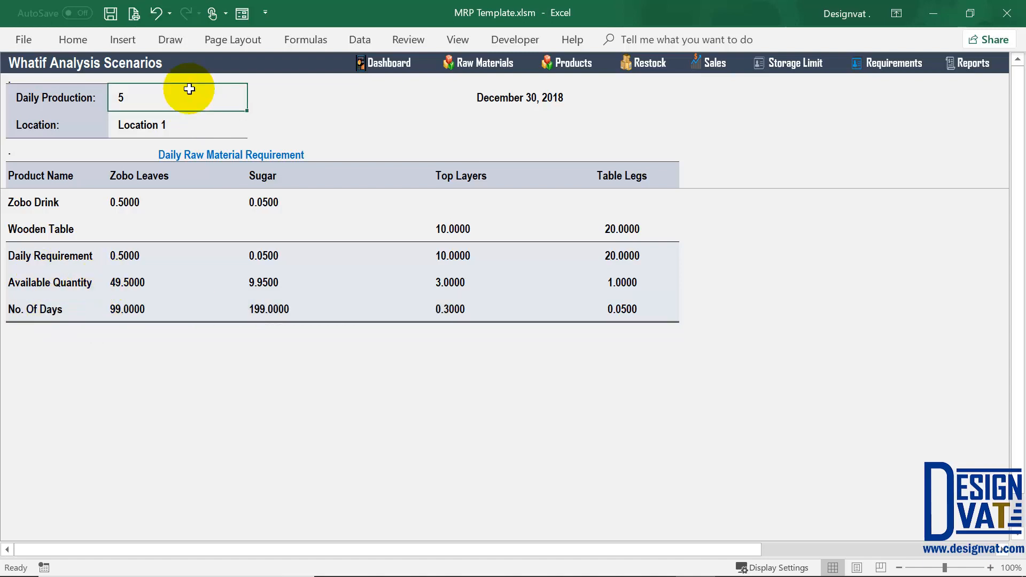
type("60")
key("Return")
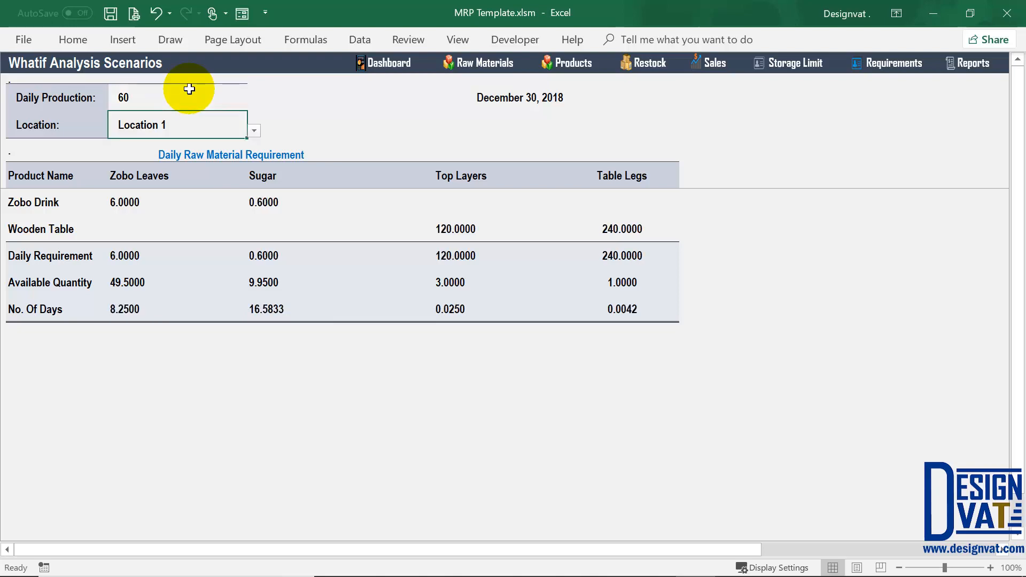